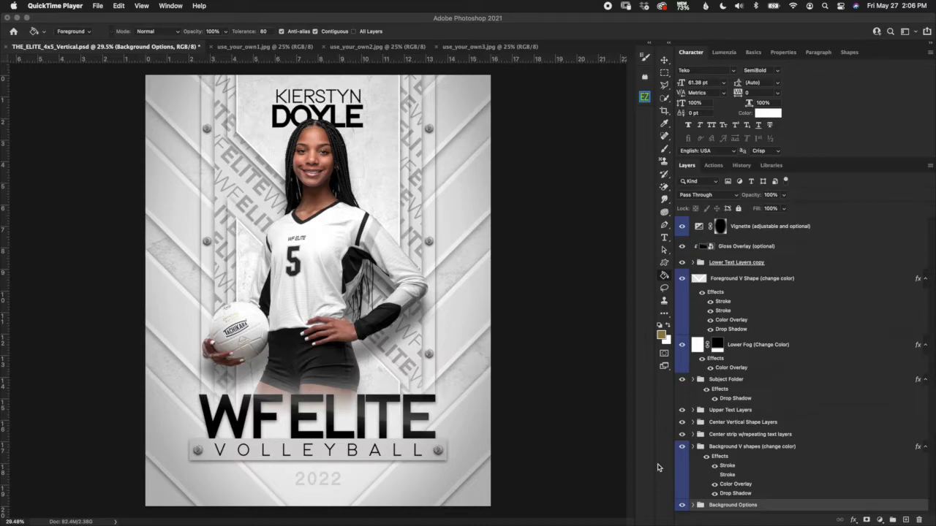
Expand the Background Options group and examine the layers inside its All purpose Option group
click(724, 511)
click(692, 505)
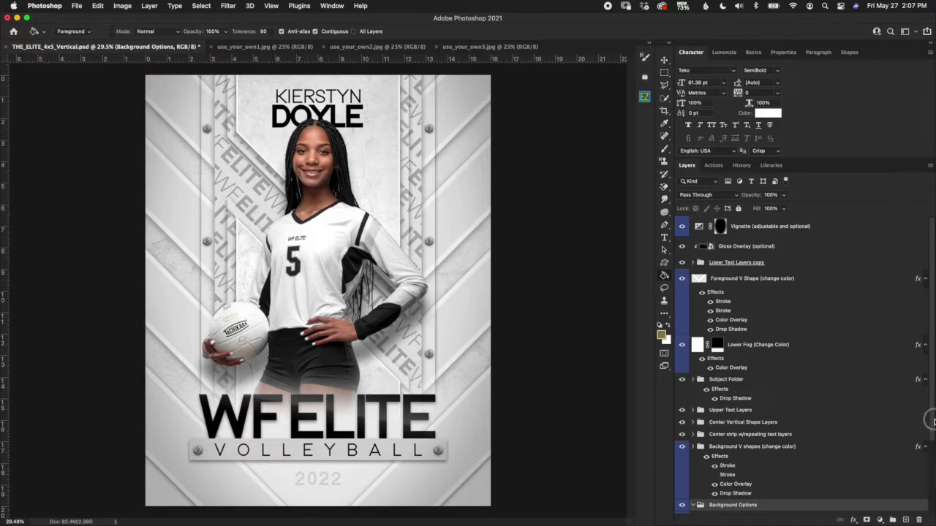
scroll(933, 418, down, 3)
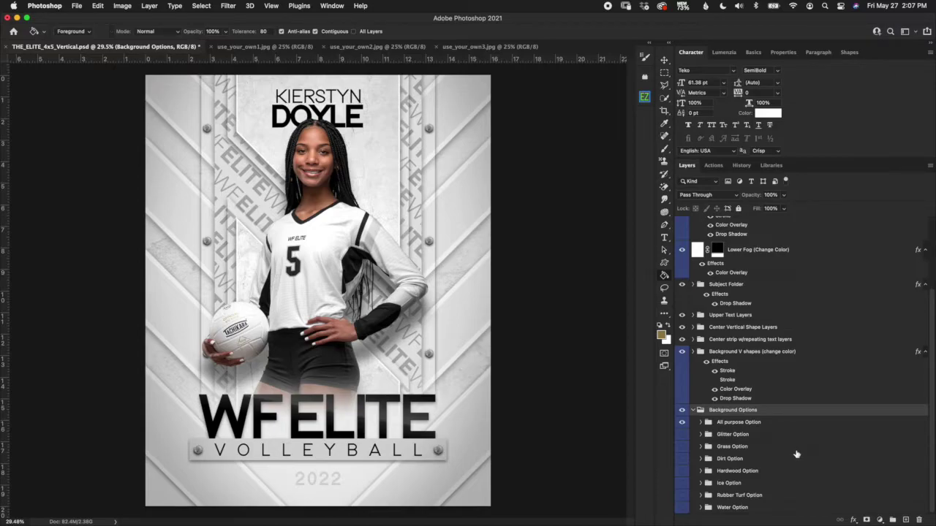
click(759, 424)
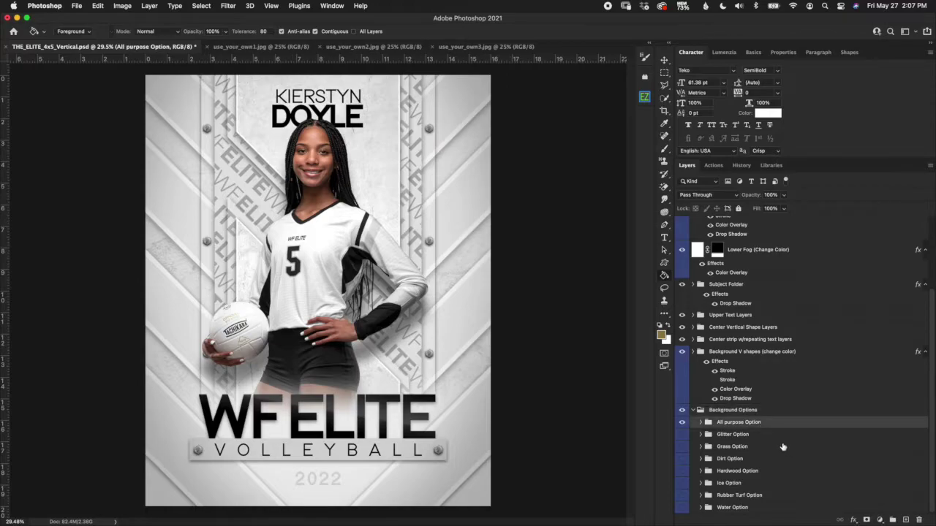
click(700, 423)
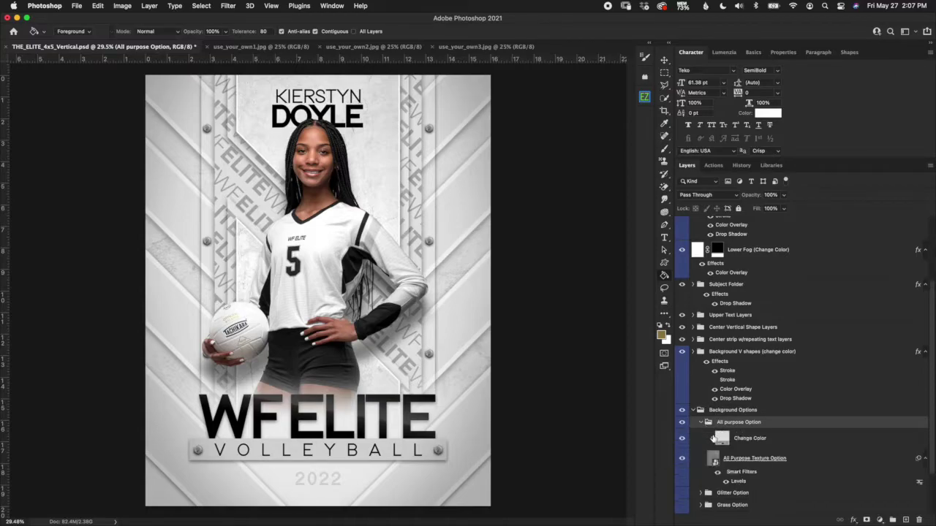
click(700, 422)
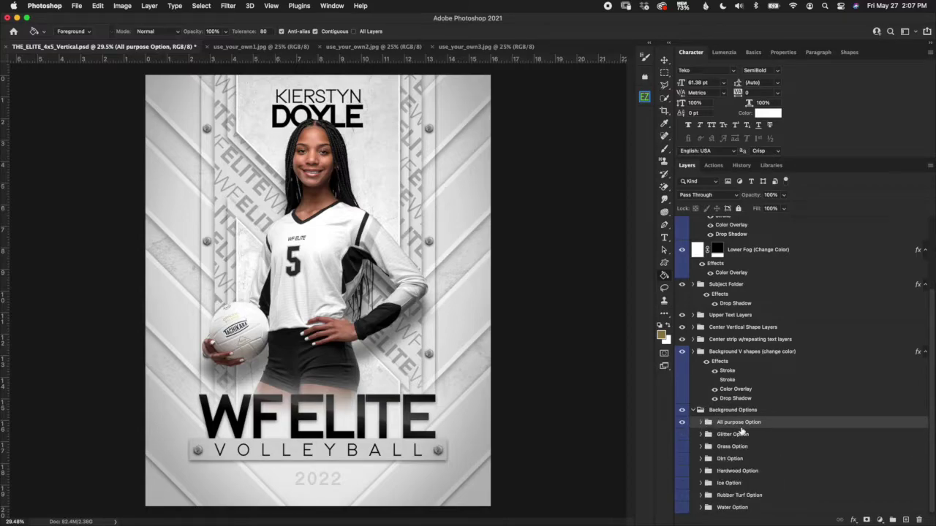
Examine the Glitter and Change Glitter Color layers inside the Glitter Option group
click(744, 435)
click(700, 434)
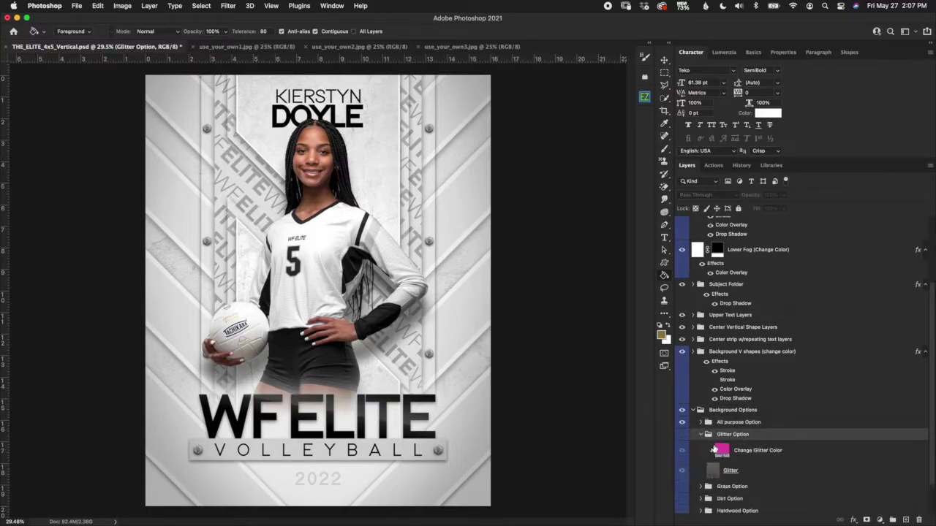
click(747, 471)
click(742, 452)
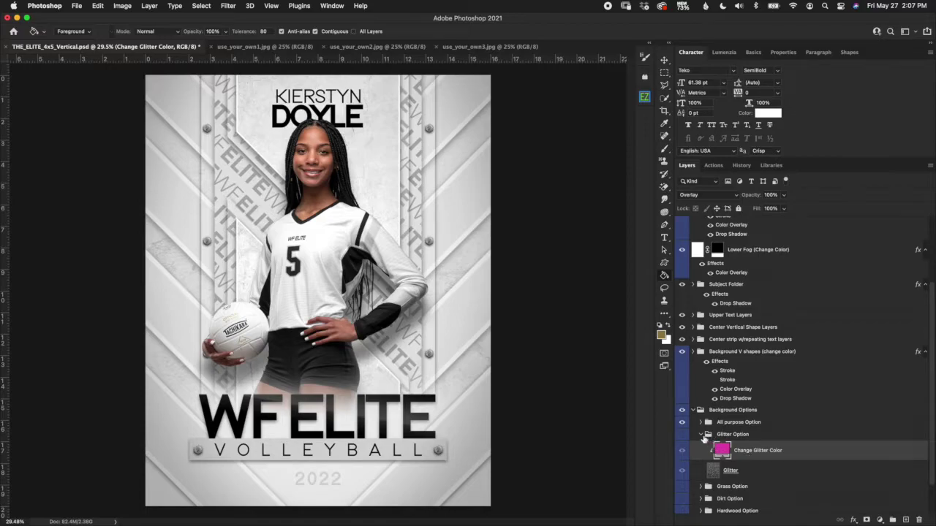
click(700, 435)
Try dark red #921313 on the Change Color layer in the All purpose Option group
click(731, 424)
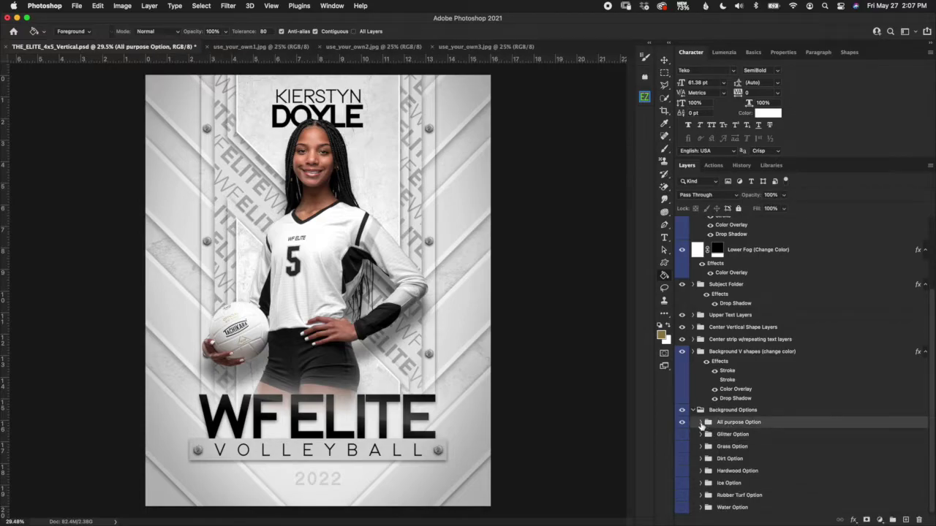
click(700, 424)
click(754, 440)
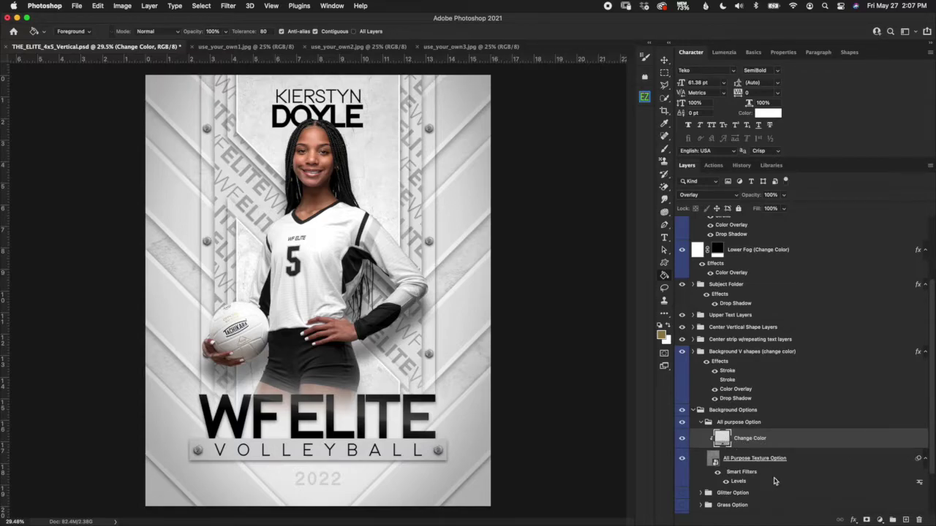
drag(669, 352, 671, 316)
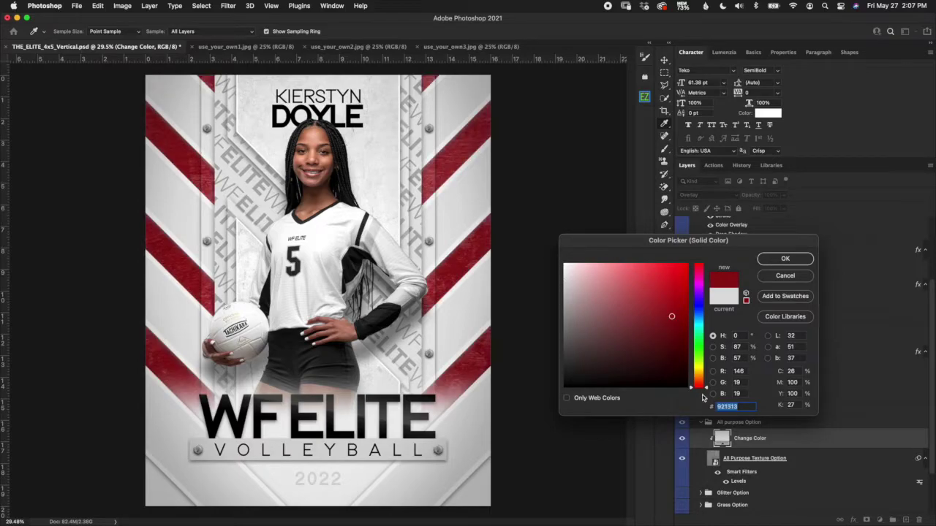
click(785, 276)
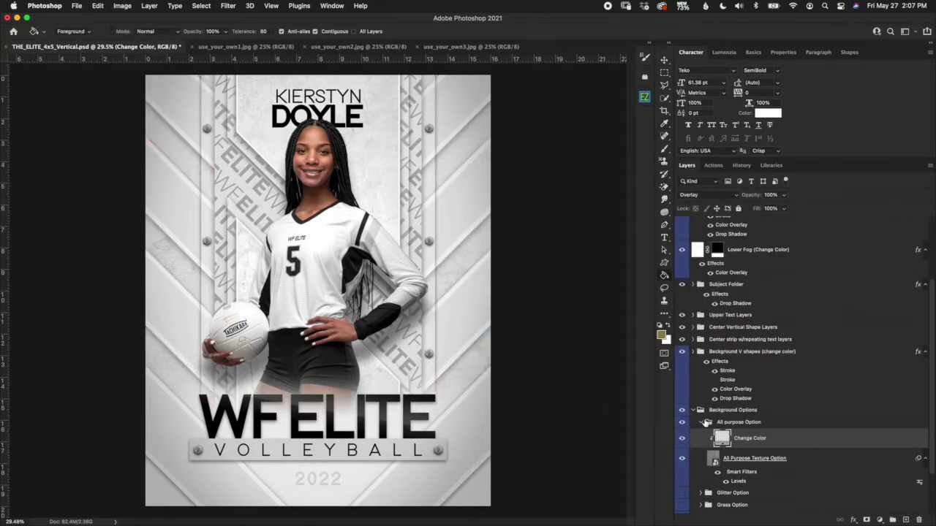
click(704, 423)
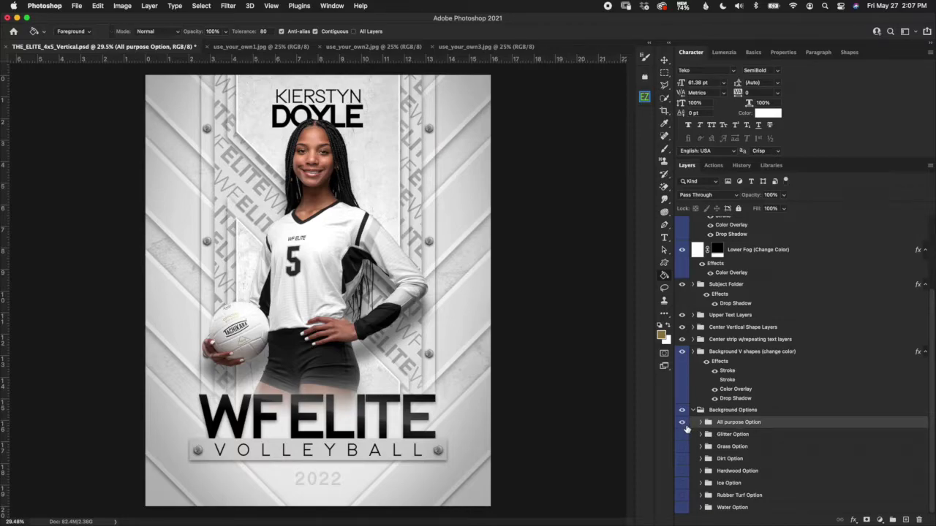
Hide All purpose Option and preview the Glitter, Grass, Dirt and Hardwood background options one at a time
click(682, 423)
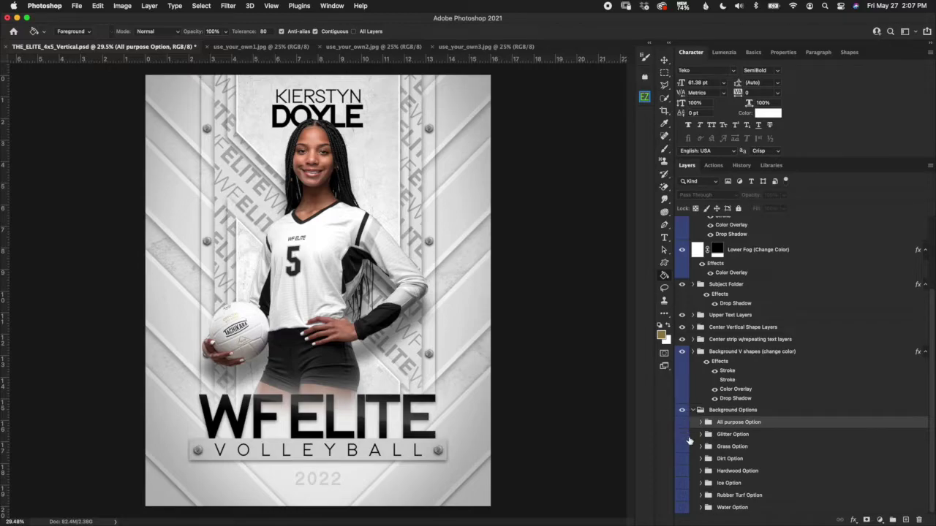
click(682, 434)
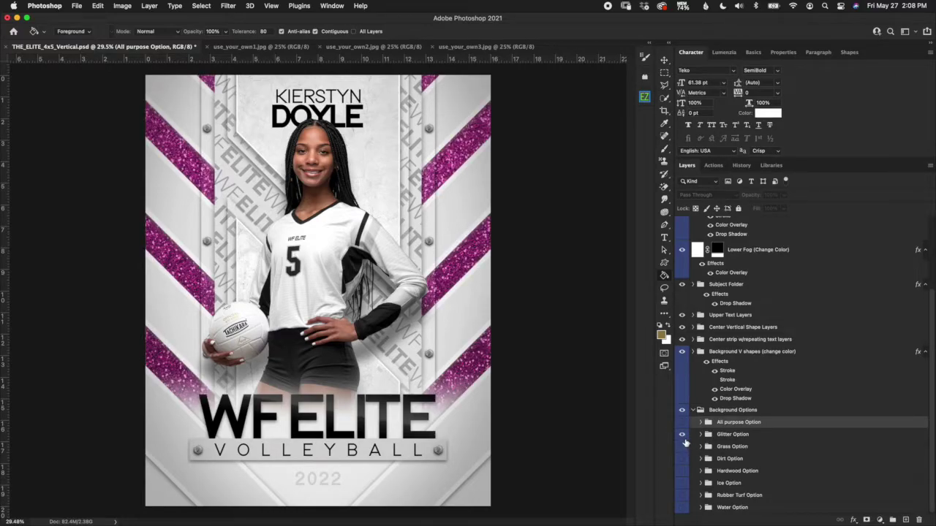
click(682, 434)
click(682, 447)
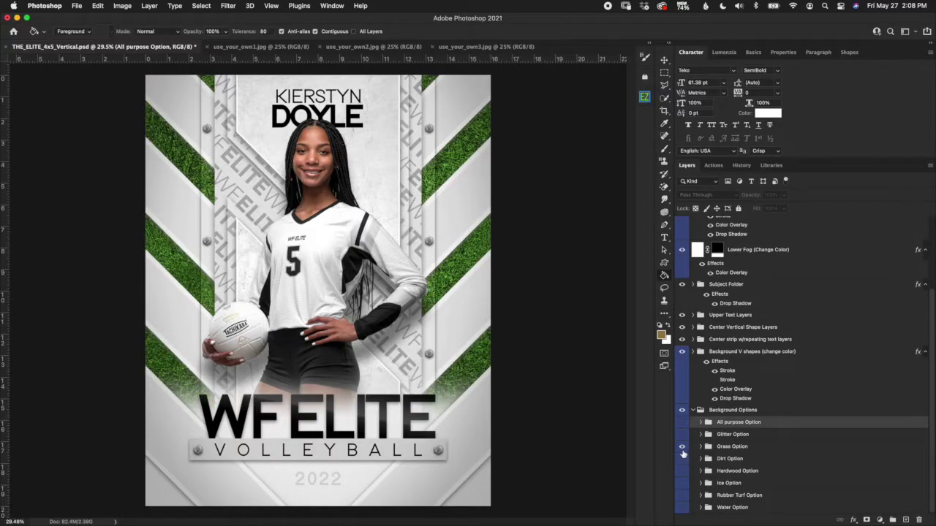
click(682, 447)
click(682, 459)
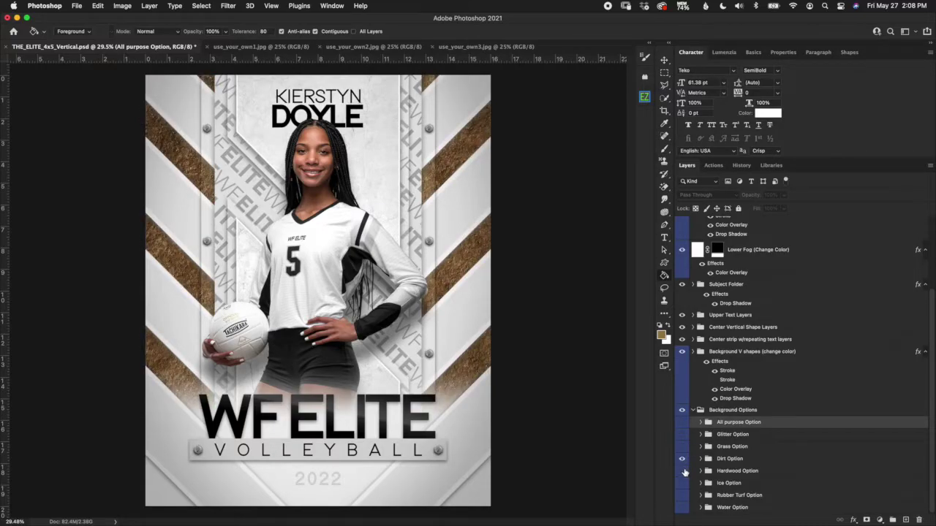
click(682, 458)
click(682, 470)
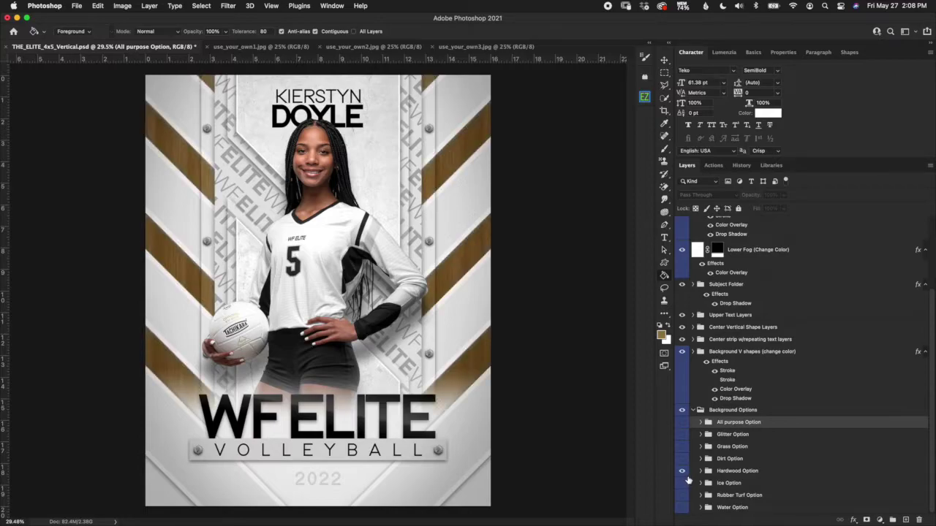
Preview the Ice, Rubber Turf and Water background options in turn, leaving Water Option visible
click(682, 470)
click(682, 484)
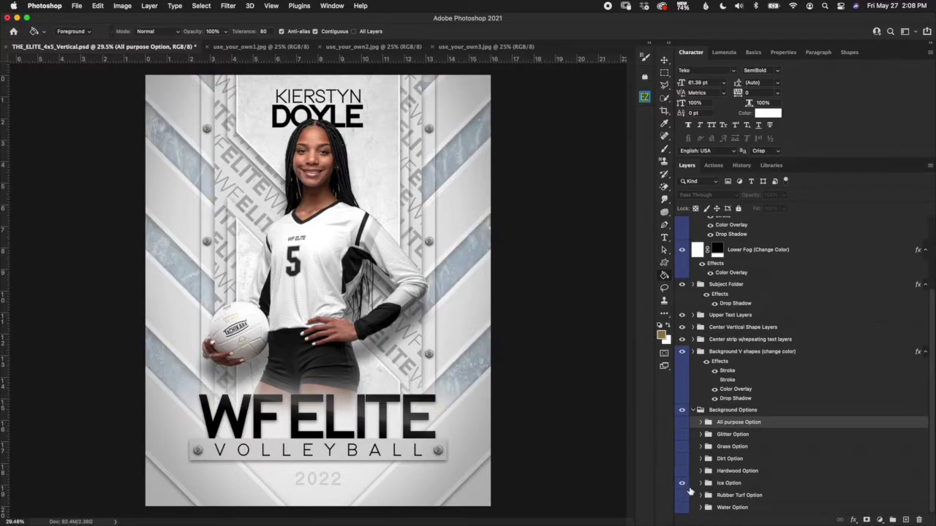
click(682, 483)
click(682, 495)
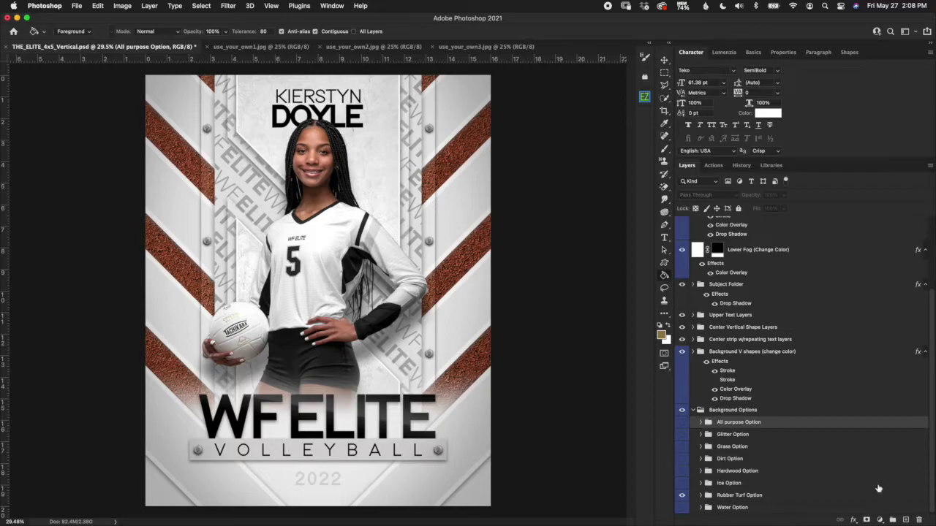
click(682, 495)
click(682, 508)
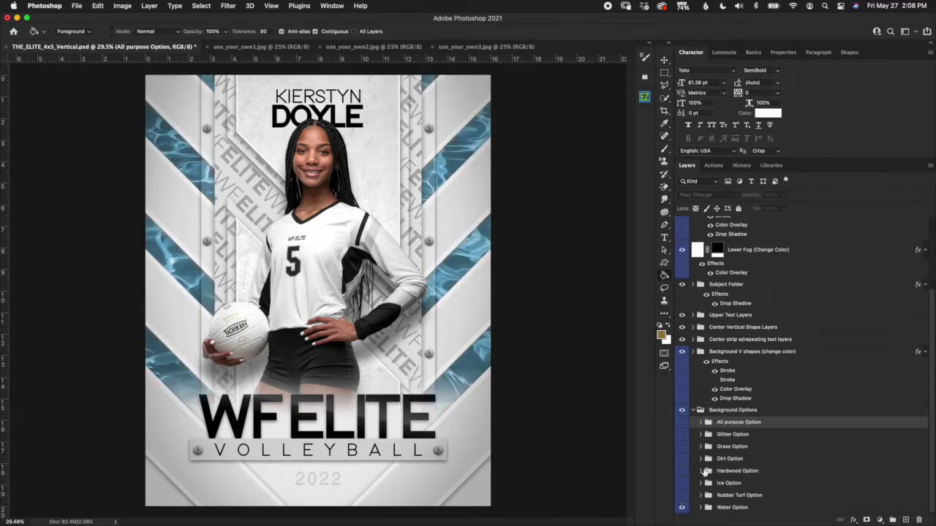
Try blue and muted violet-gray tints on the Change Color copy layer in the Water Option group
click(700, 507)
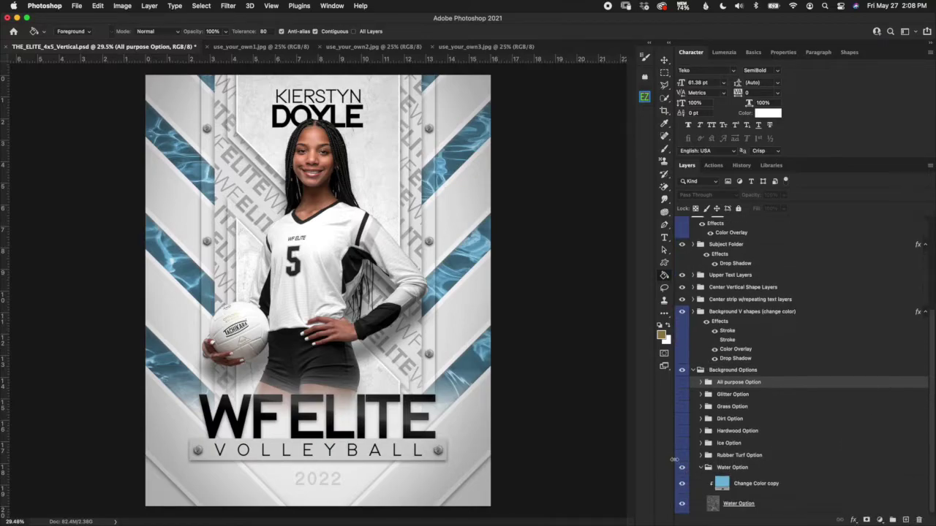
click(760, 490)
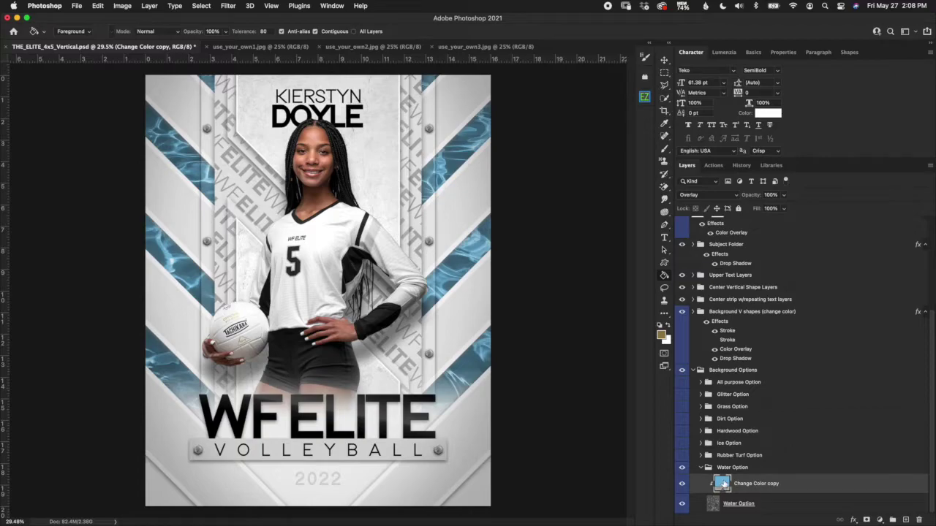
double_click(722, 483)
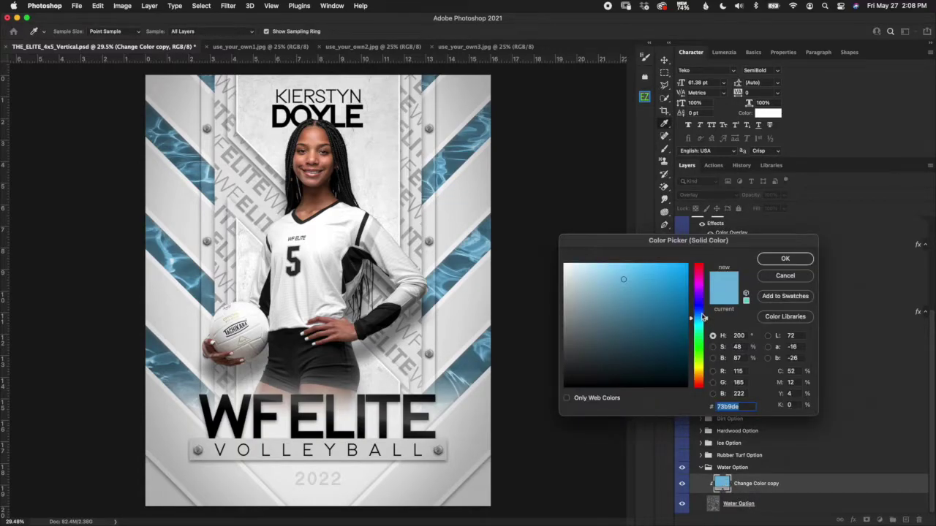
drag(704, 317, 703, 307)
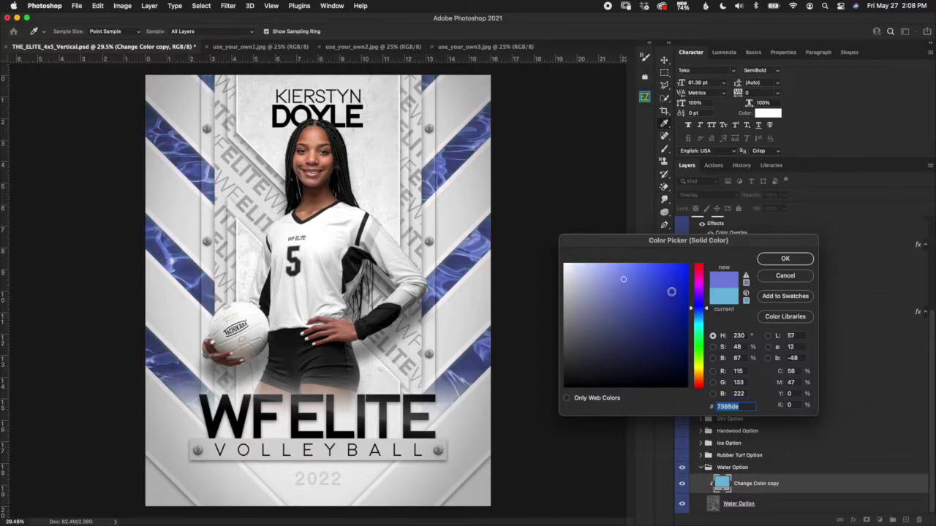
click(682, 270)
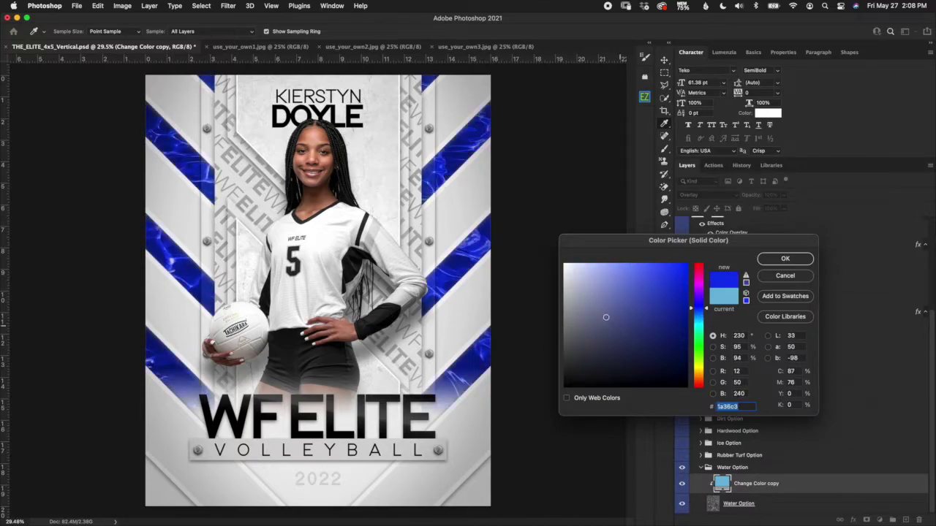
click(580, 301)
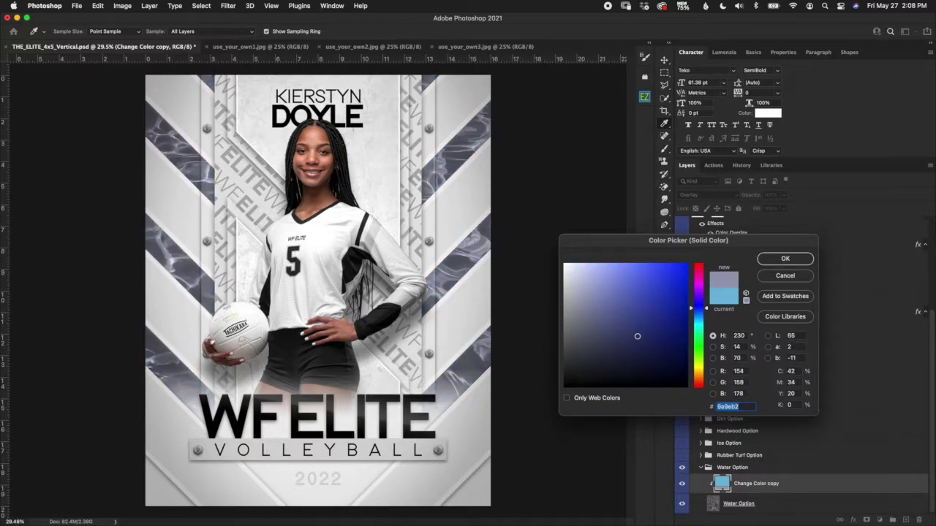
click(591, 285)
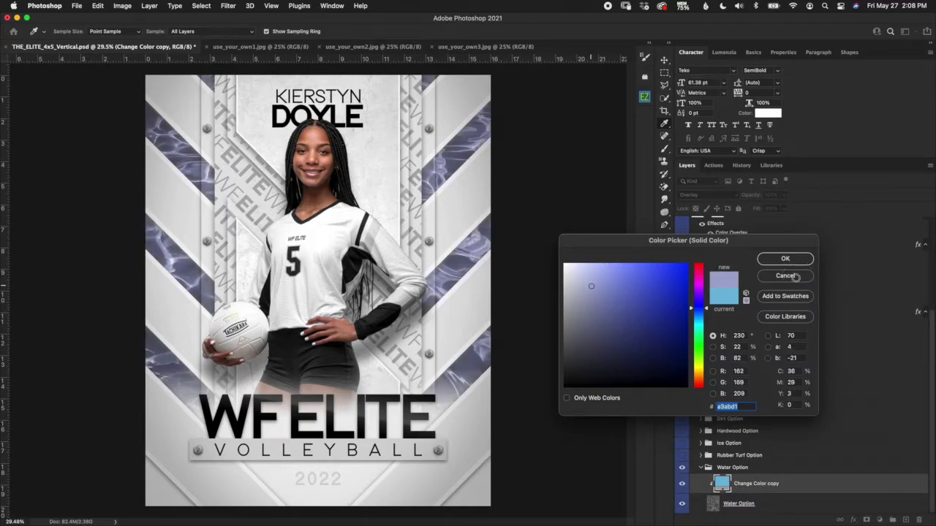
click(794, 284)
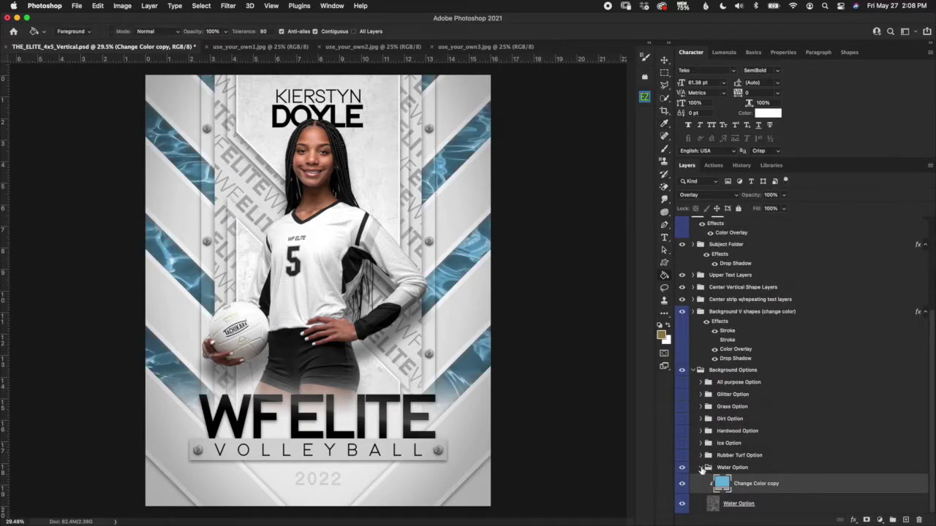
Hide Water Option, show All purpose Option again and collapse the Background Options group
click(702, 468)
click(682, 507)
click(682, 422)
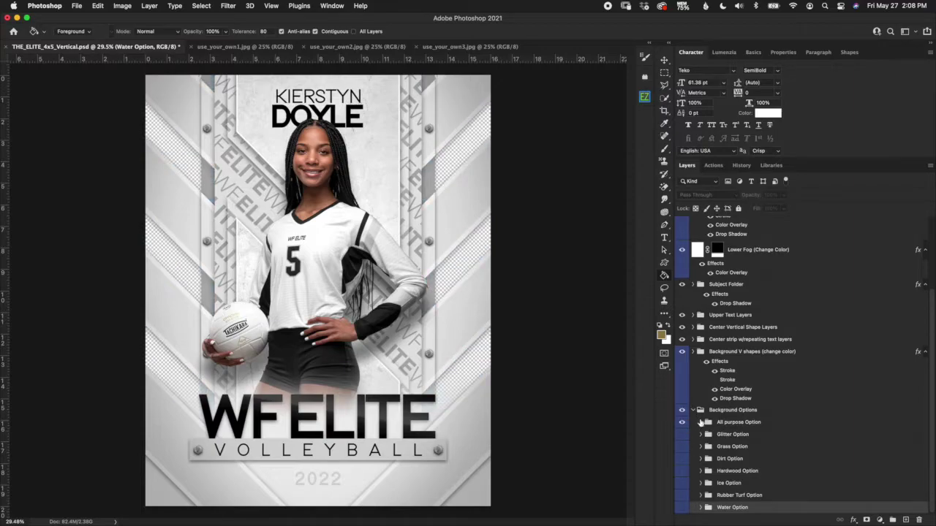
click(693, 411)
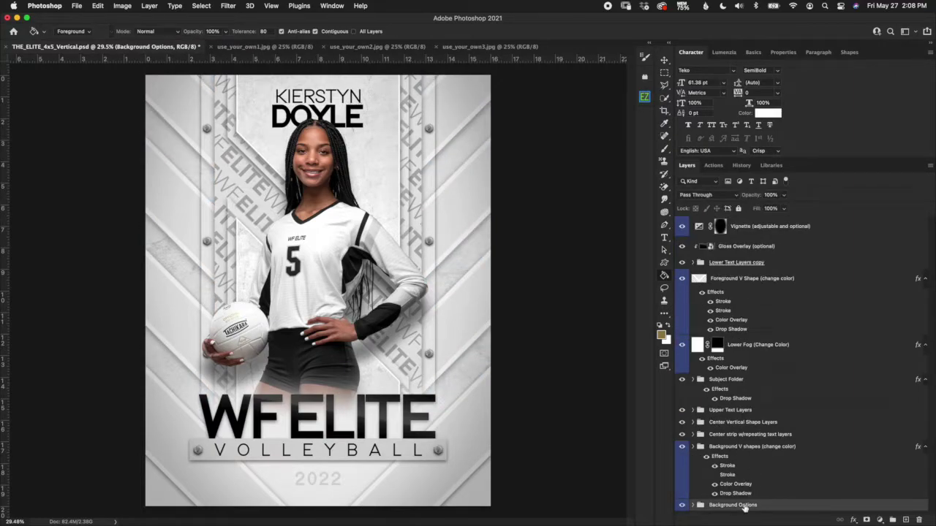
Compare the poster with the Background V shapes group hidden and shown
click(734, 448)
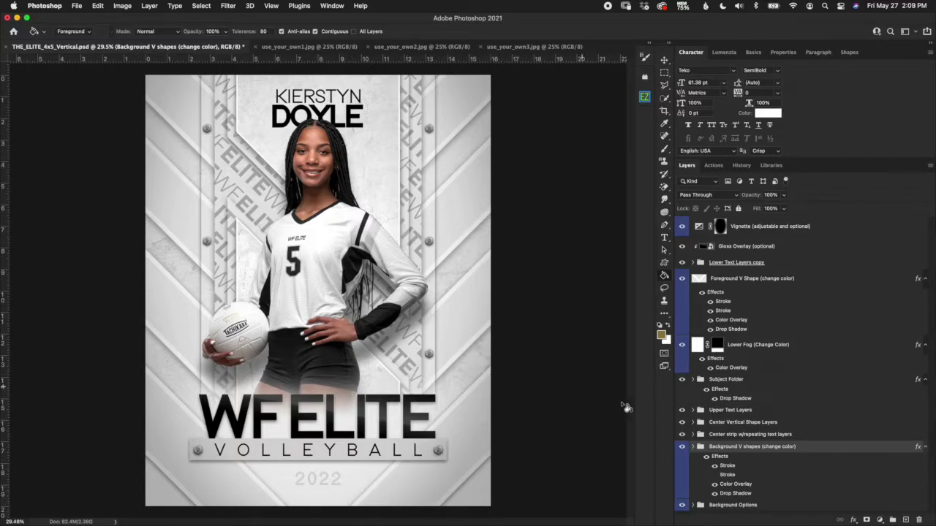
click(689, 453)
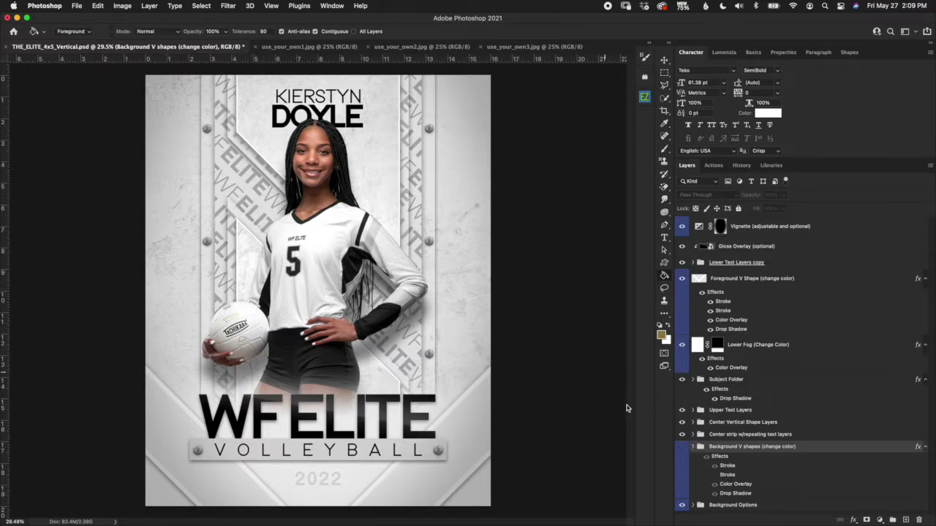
click(682, 446)
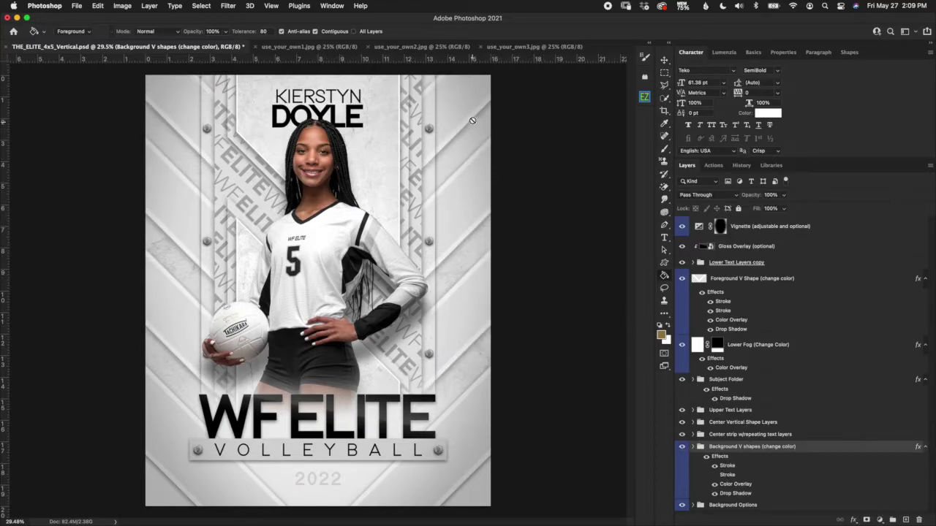
Try red and near-black colors on the second stroke of the Background V shapes group, cancelling the color choice
click(714, 466)
click(714, 465)
double_click(729, 475)
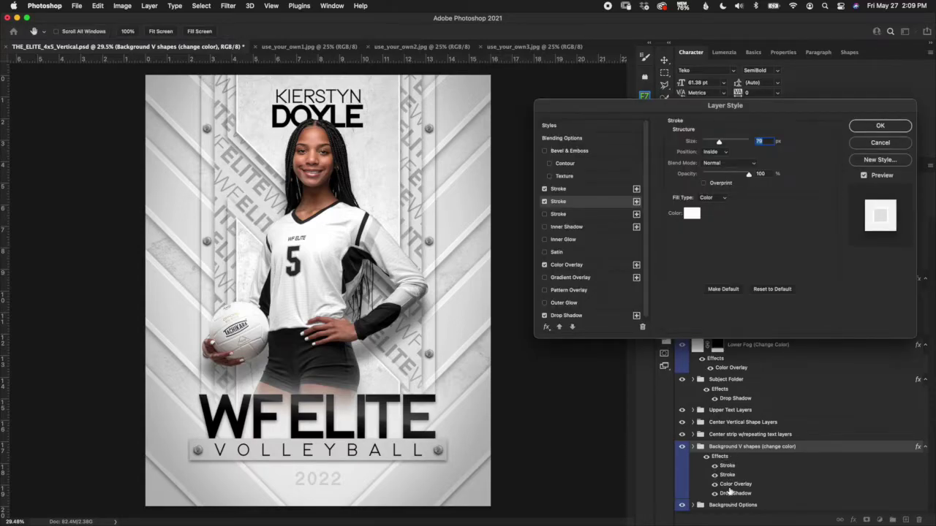
click(691, 214)
click(674, 288)
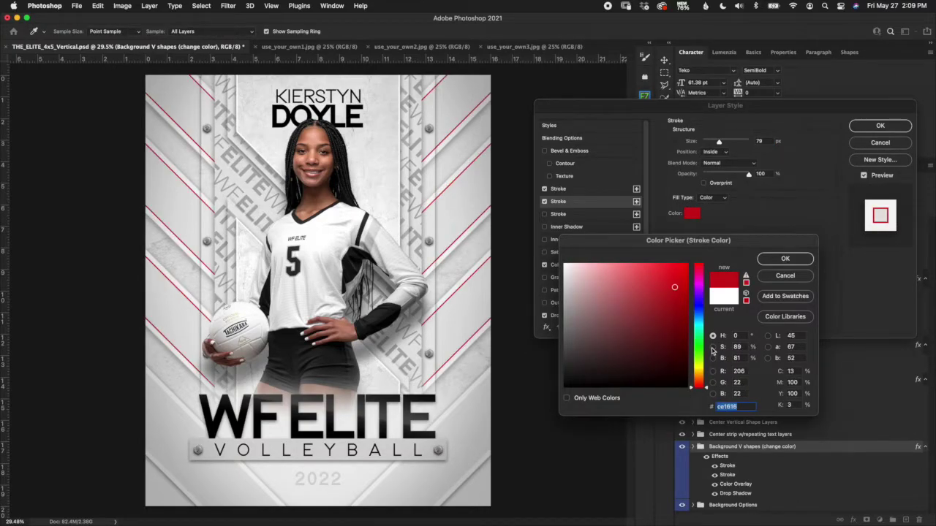
click(663, 342)
click(564, 344)
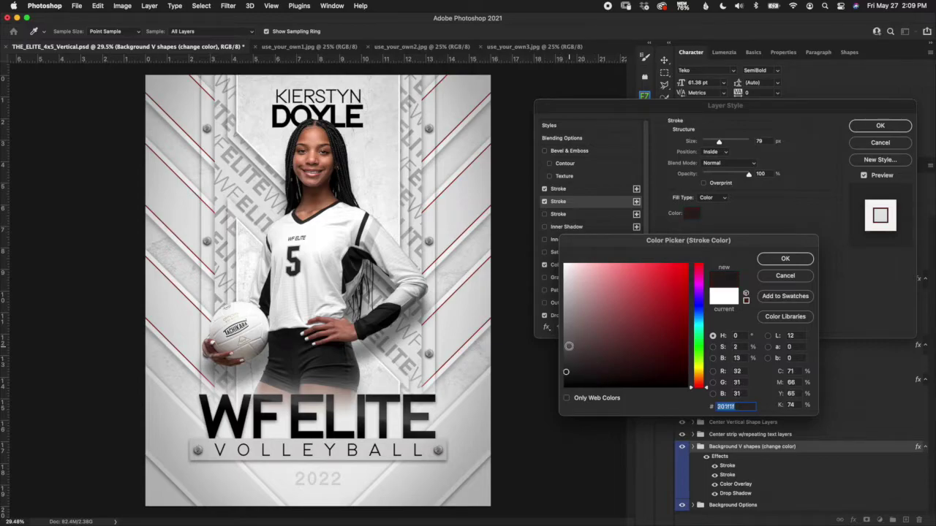
click(785, 275)
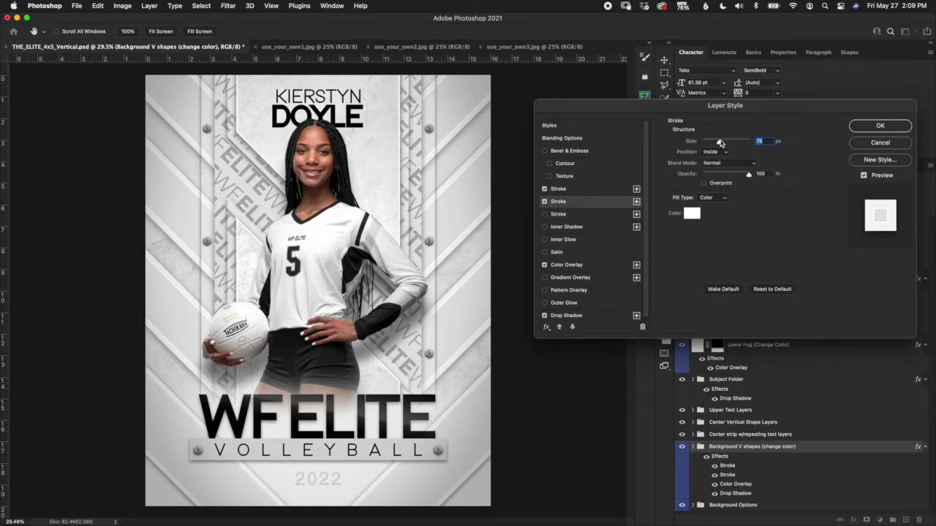
Set the Background V shapes group's 79 px inside stroke color to black
click(690, 212)
click(580, 368)
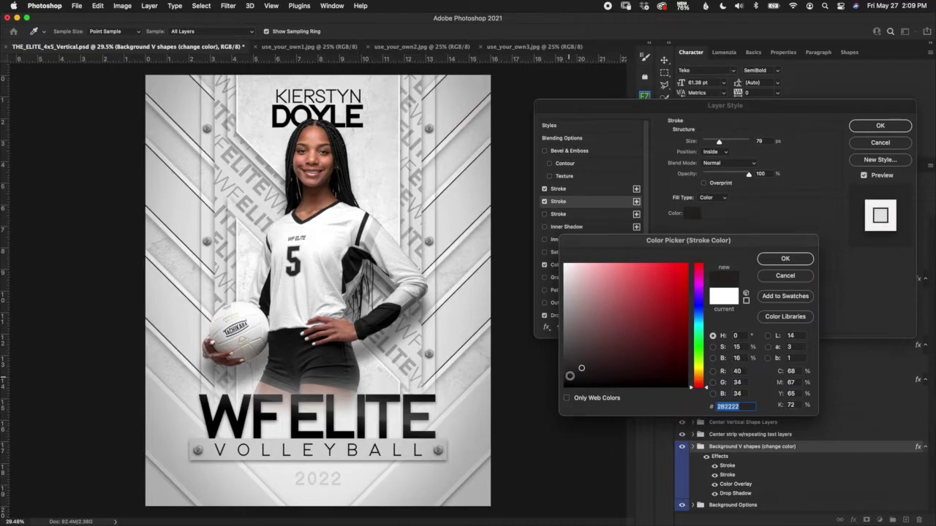
click(566, 385)
click(794, 259)
Try stroke sizes of 109, 18 and 70 px on the Background V shapes group and discard the stroke changes
drag(719, 142, 725, 144)
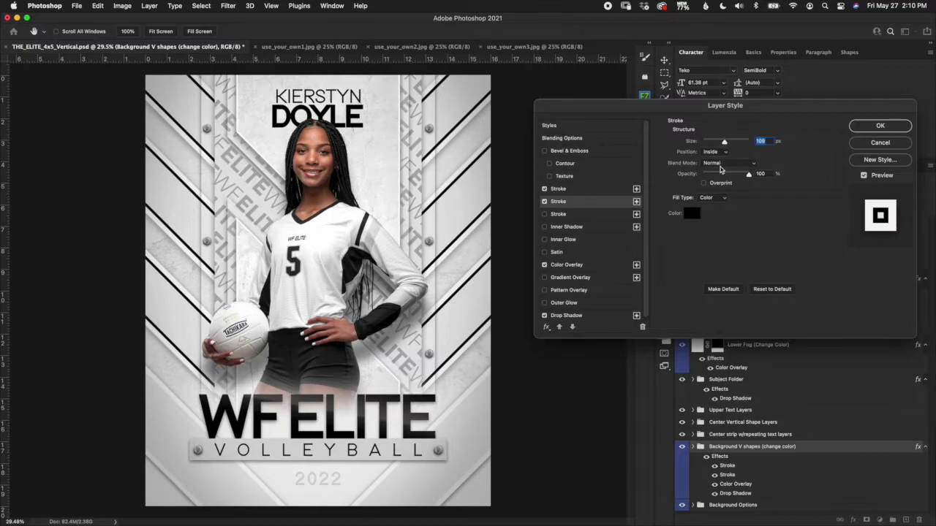
click(709, 141)
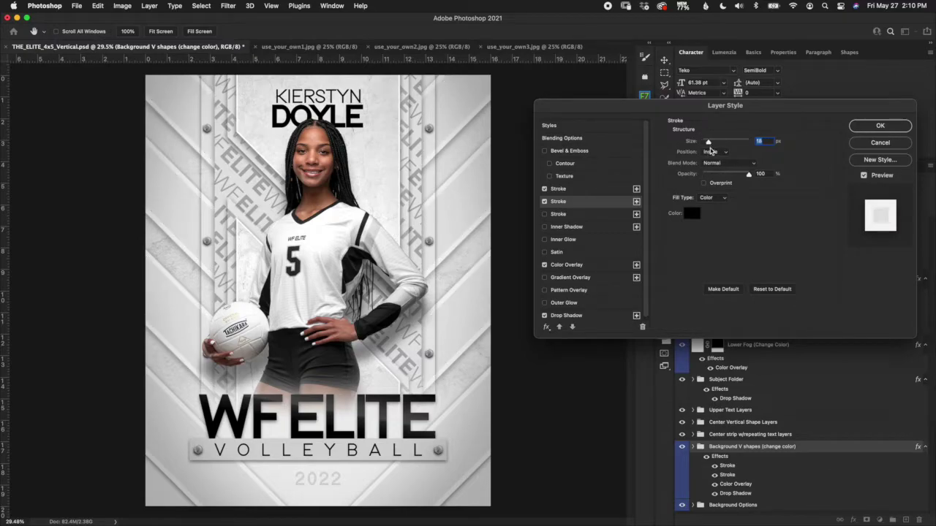
mouse_move(709, 144)
mouse_down()
mouse_move(720, 148)
mouse_move(713, 144)
mouse_up()
drag(715, 146, 718, 144)
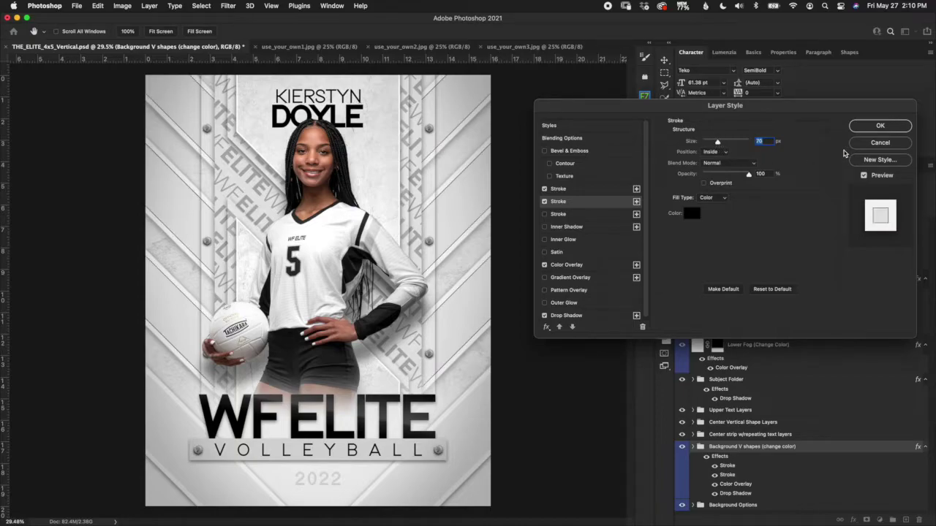
click(878, 143)
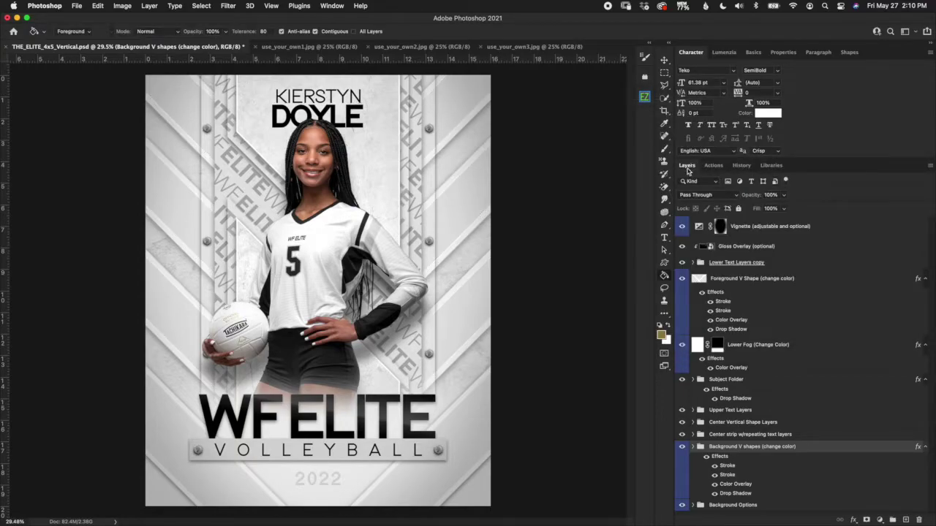
Try several dark and bright blue shades as the Background V shapes group's color overlay, discarding the changes
click(738, 486)
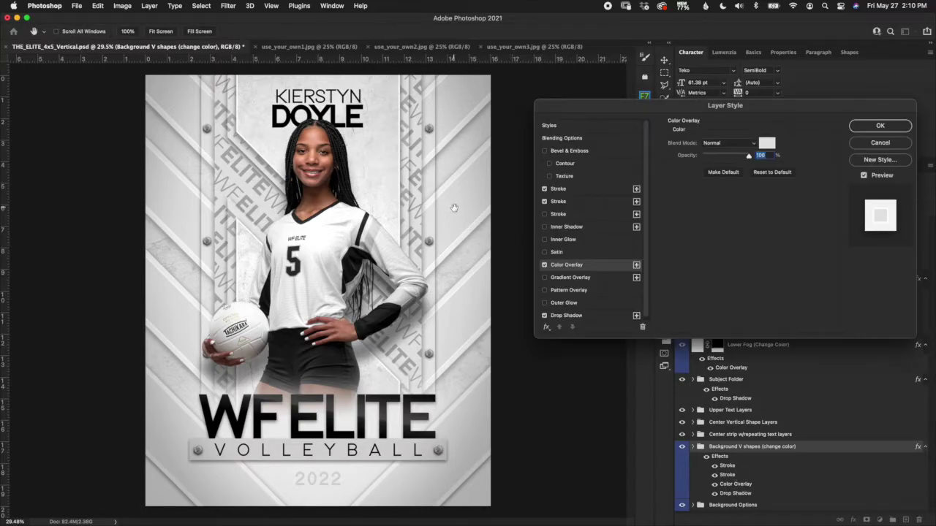
click(767, 143)
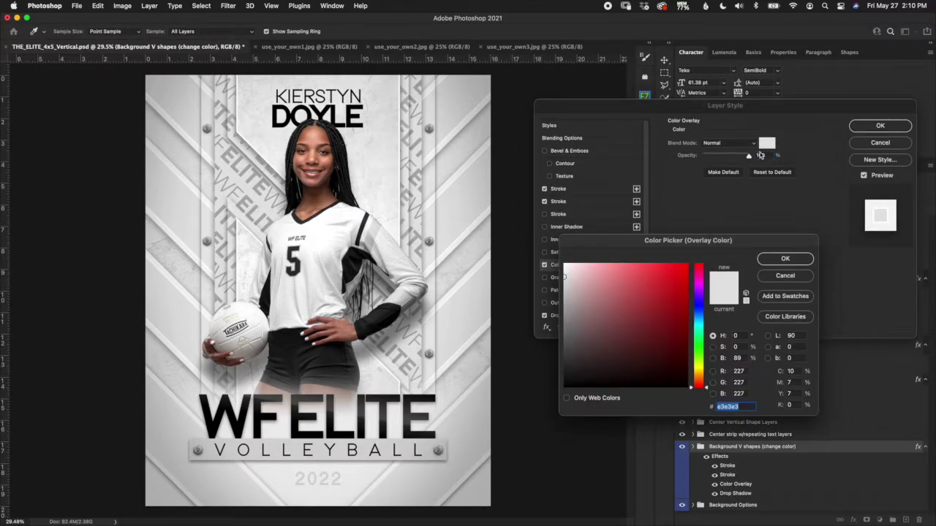
click(669, 326)
click(699, 313)
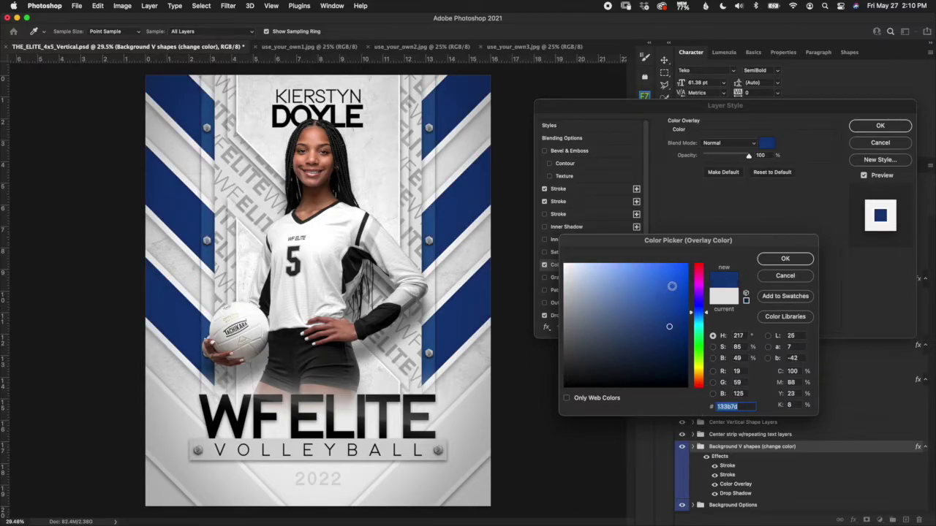
click(672, 285)
click(686, 336)
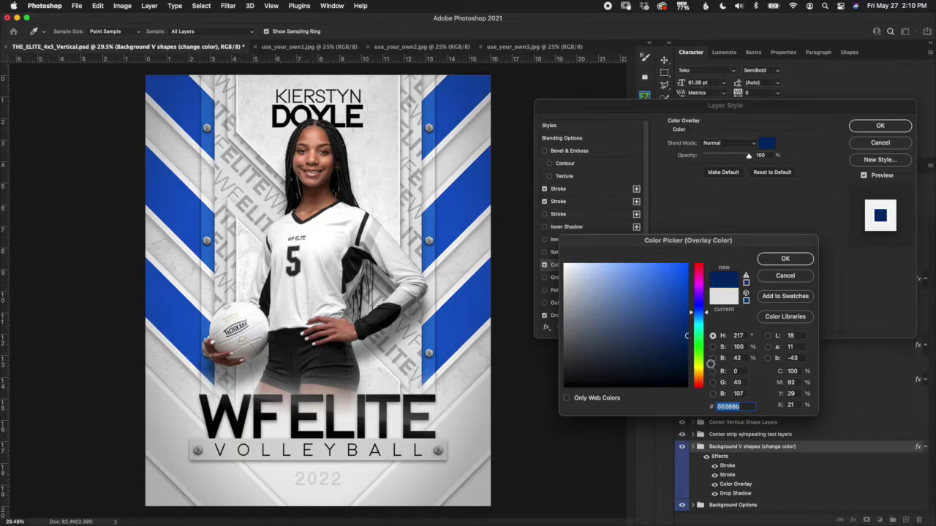
click(593, 310)
drag(620, 310, 628, 311)
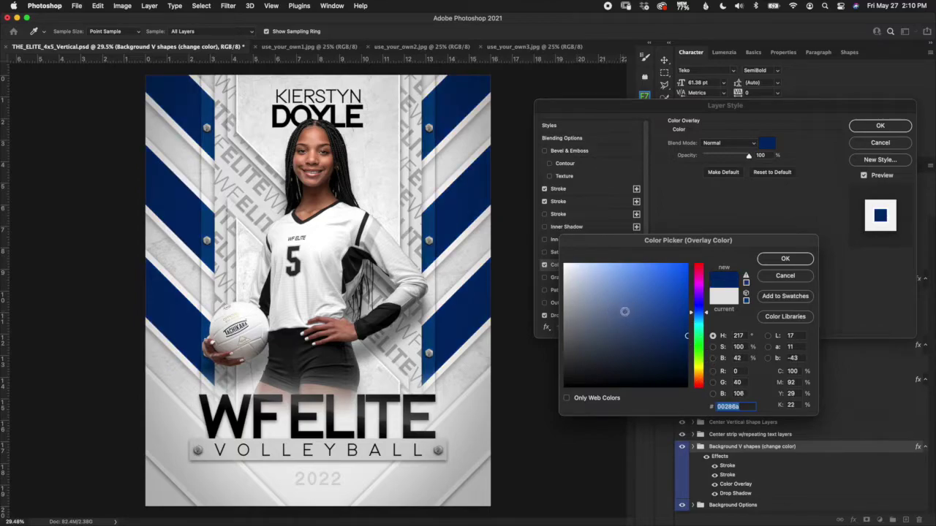
click(800, 280)
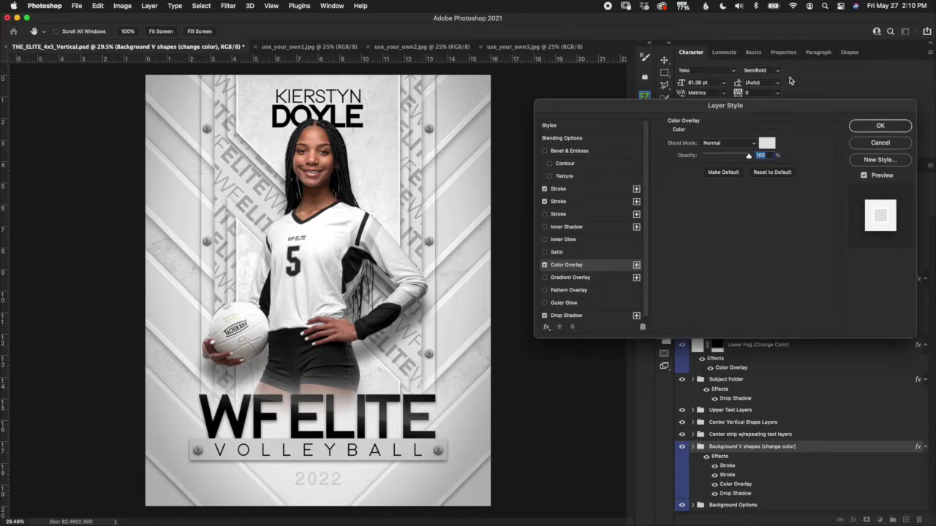
click(881, 143)
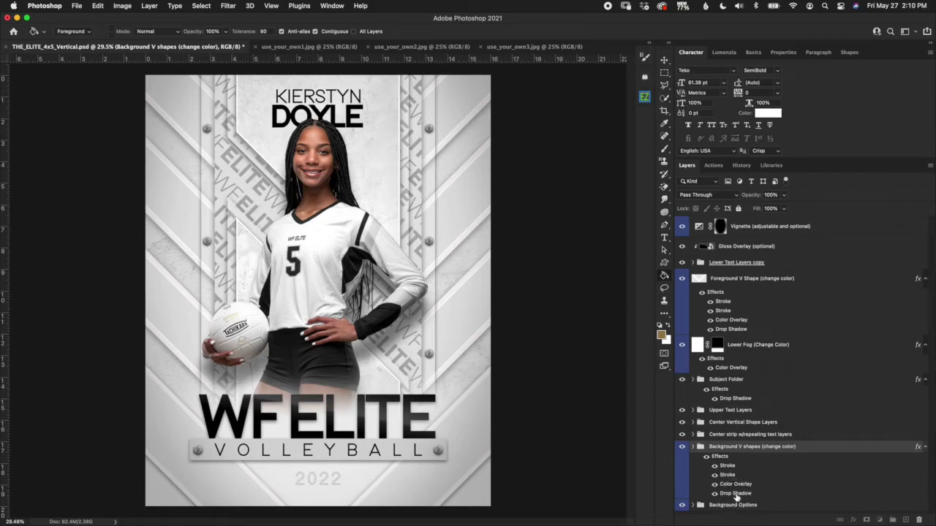
Try different opacity, distance and size values on the Background V shapes group's drop shadow, including 100% opacity, 38 px distance and 128 px size, discarding them
double_click(735, 494)
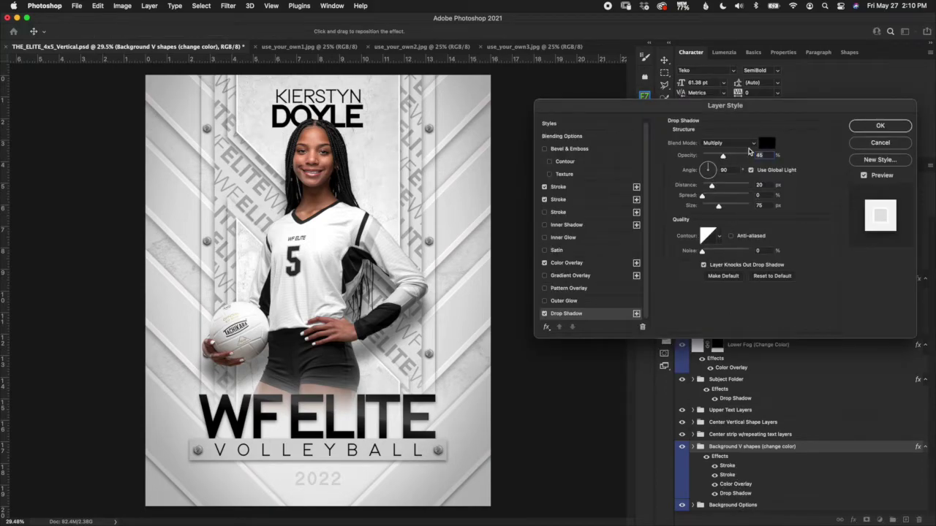
drag(722, 157, 751, 157)
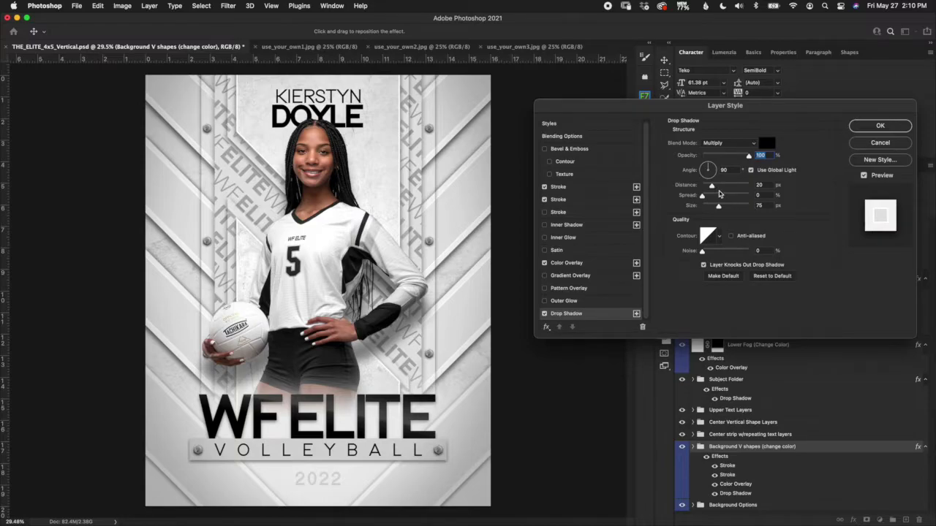
drag(711, 186, 727, 208)
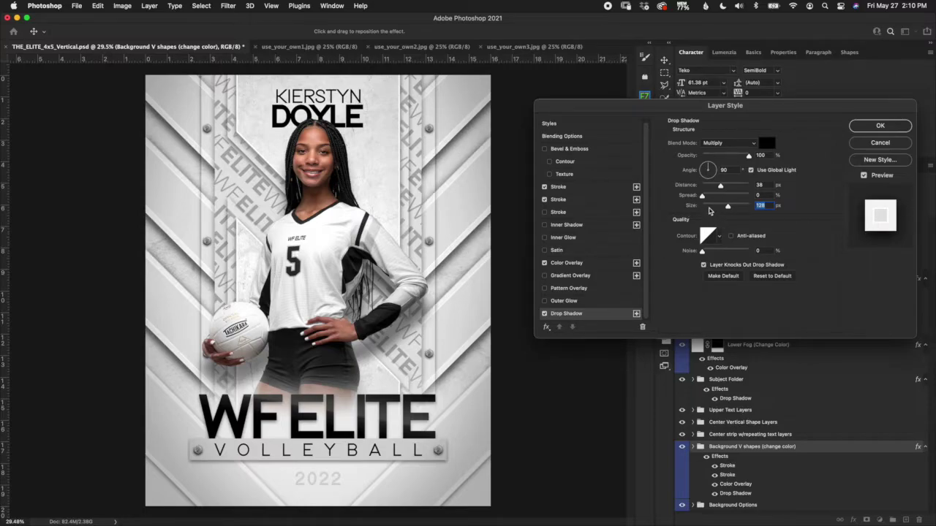
click(709, 186)
click(708, 207)
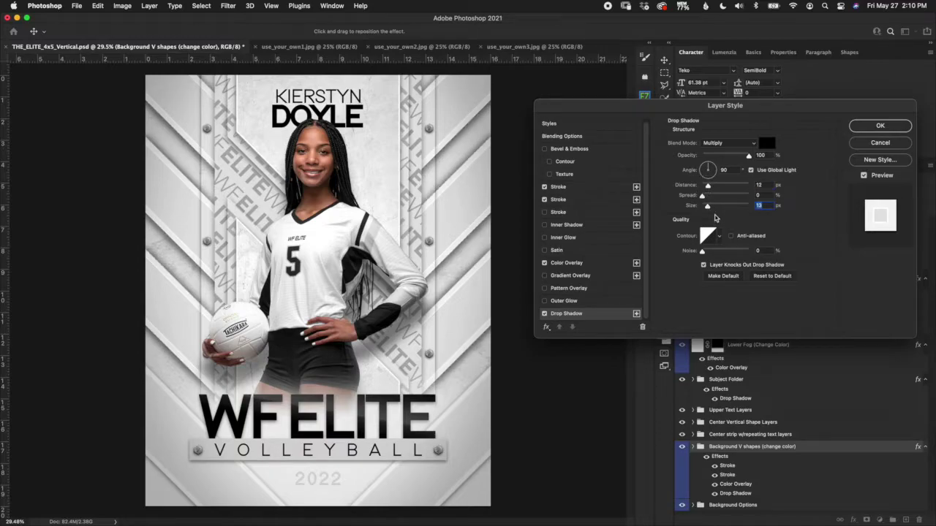
click(728, 157)
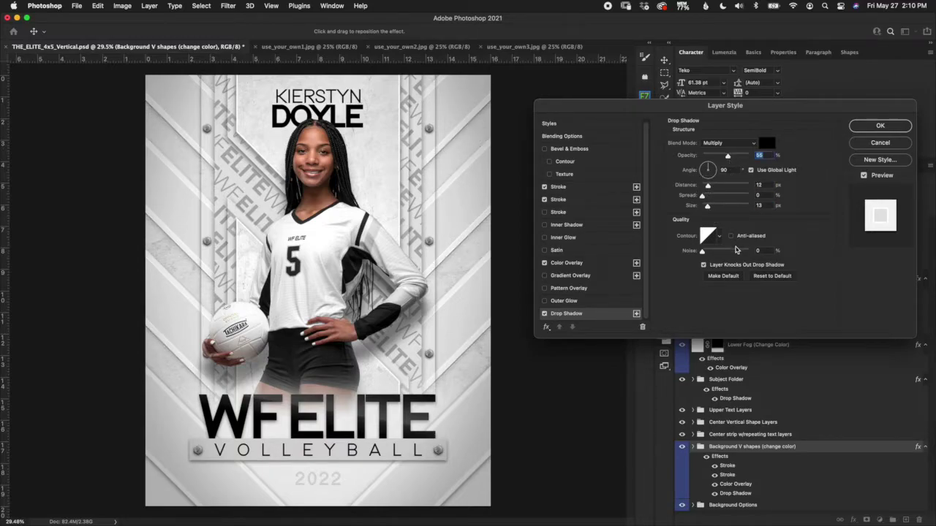
click(886, 143)
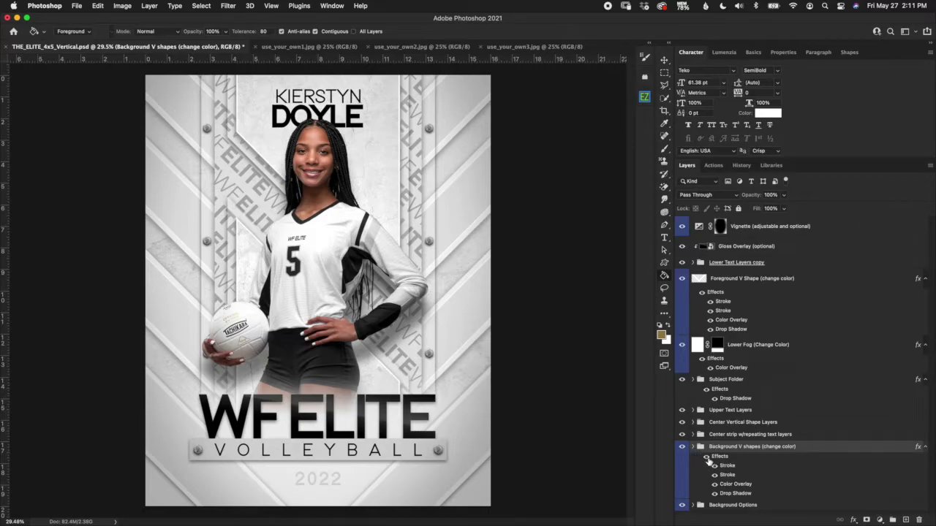
Turn off the Background V shapes group's effects and expand the group to pick out V Shapes 3, 2 and 1
click(706, 457)
click(693, 446)
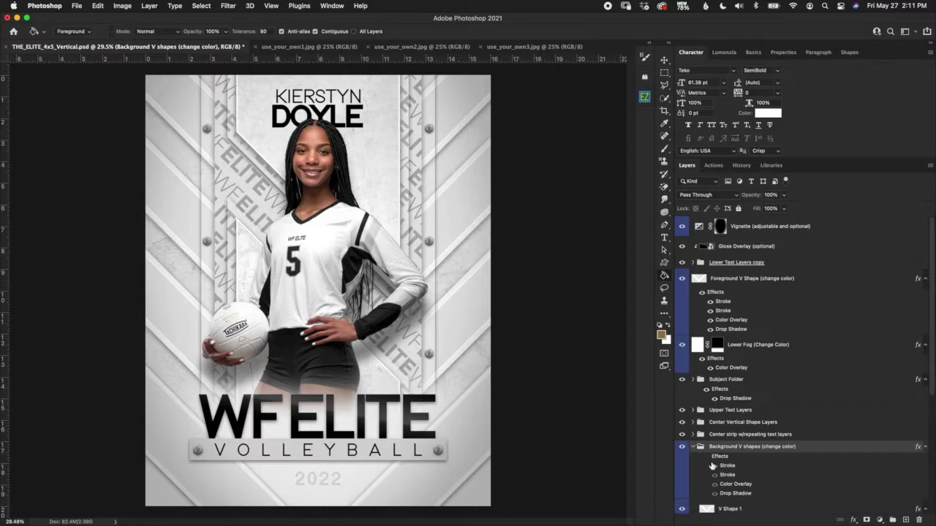
scroll(927, 355, down, 5)
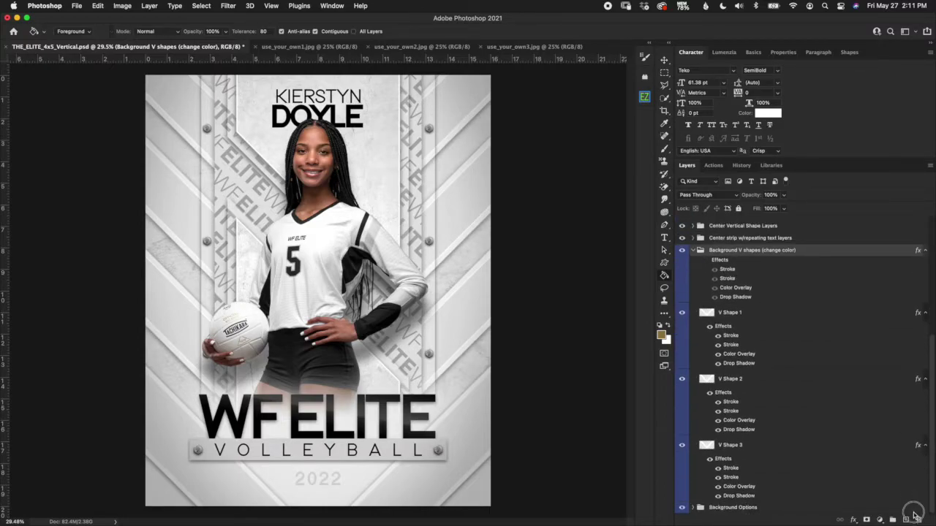
click(764, 449)
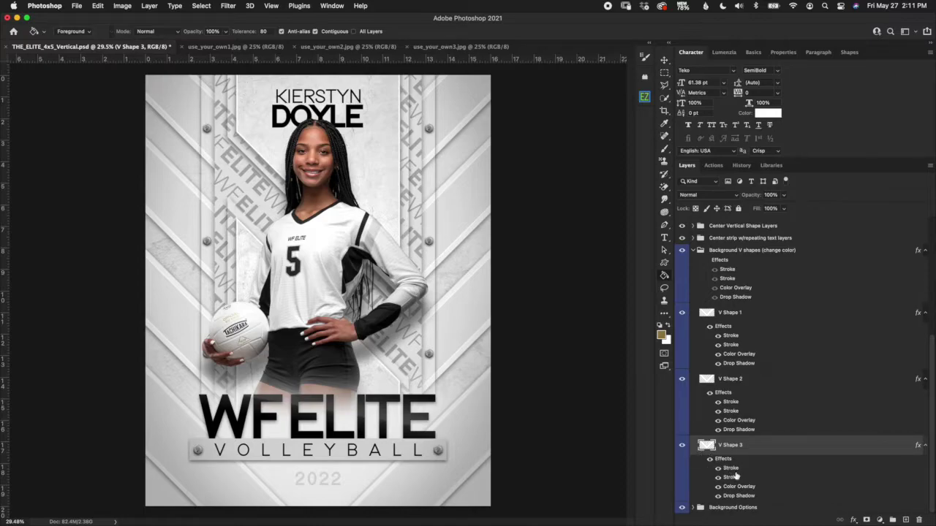
click(734, 391)
click(749, 313)
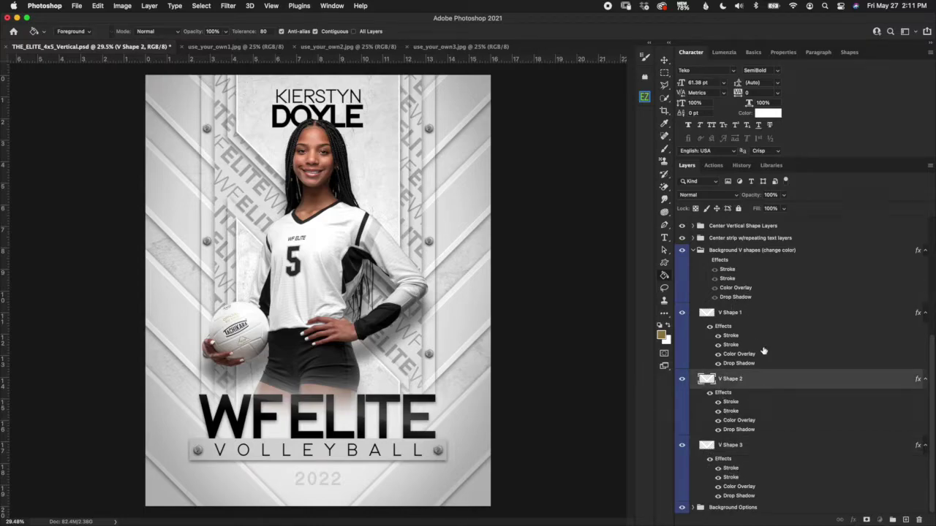
Copy the layer style of V Shape 2 and paste it onto V Shape 1
click(763, 378)
right_click(754, 384)
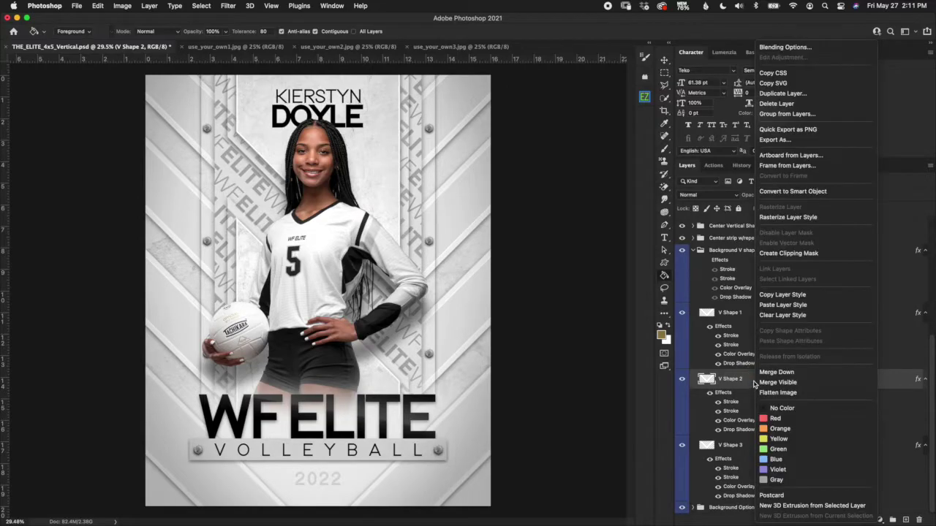
click(780, 295)
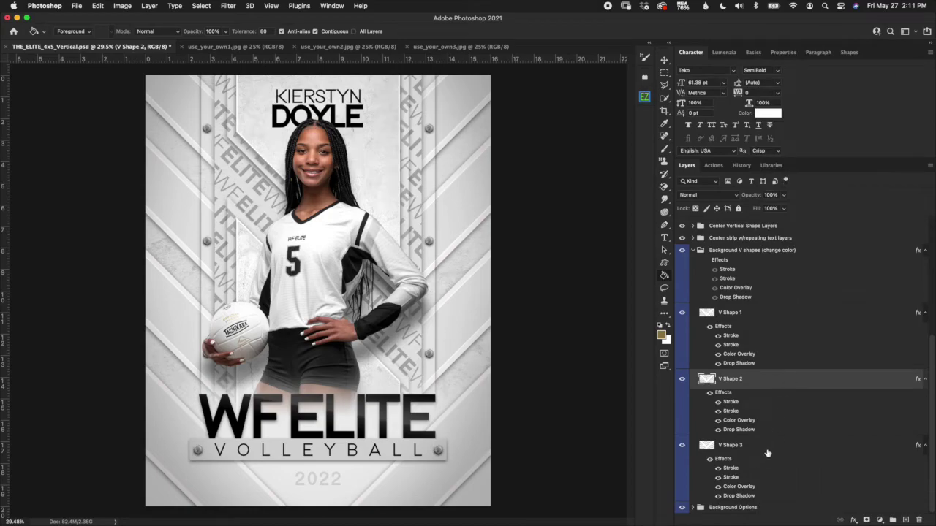
click(756, 451)
click(764, 316)
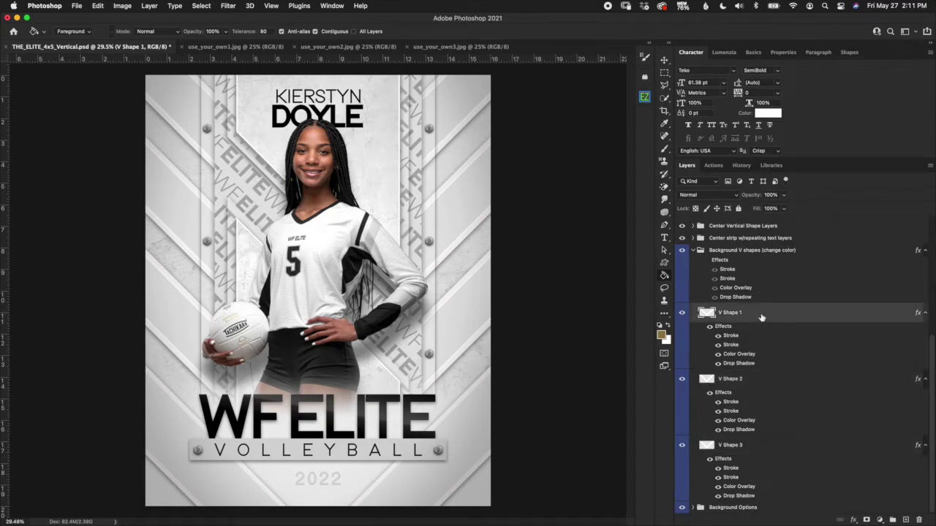
right_click(761, 316)
click(788, 305)
Select the Foreground V Shape layer and view its layer style copy and paste options without applying any
drag(932, 388, 931, 245)
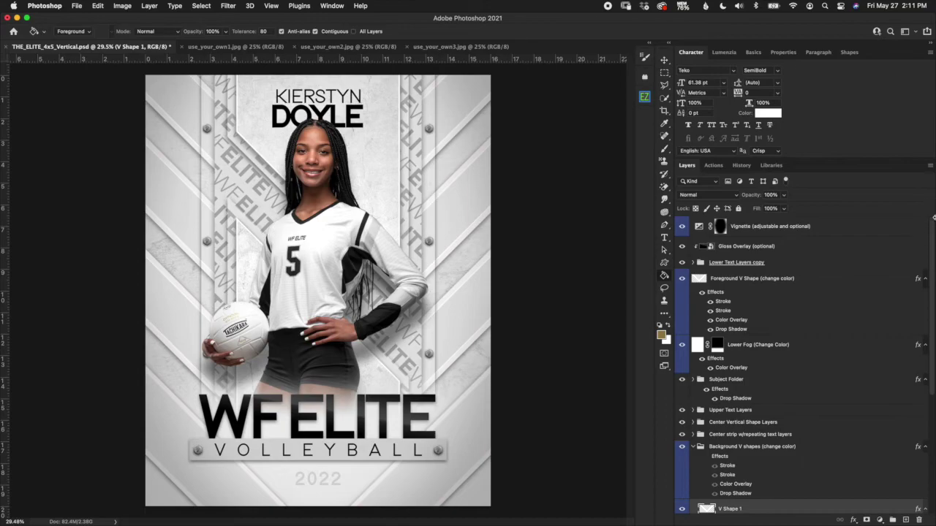
click(792, 281)
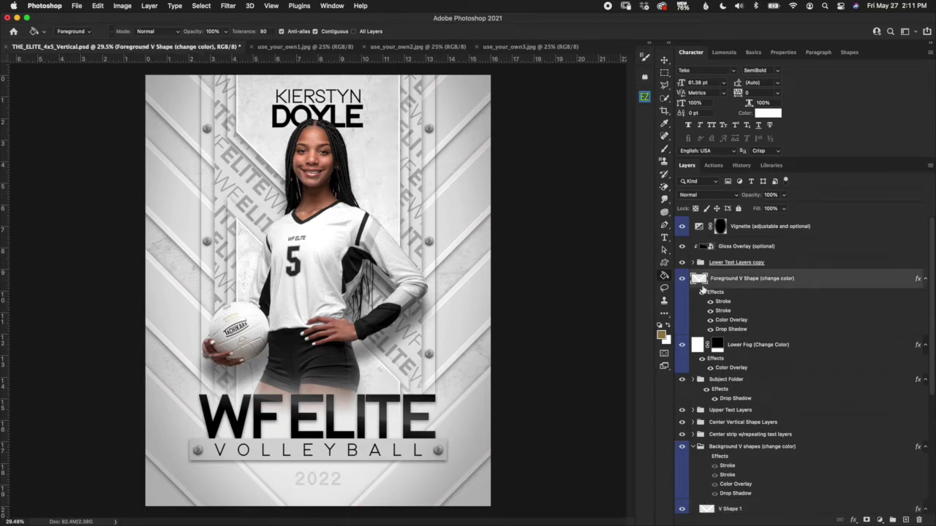
right_click(808, 284)
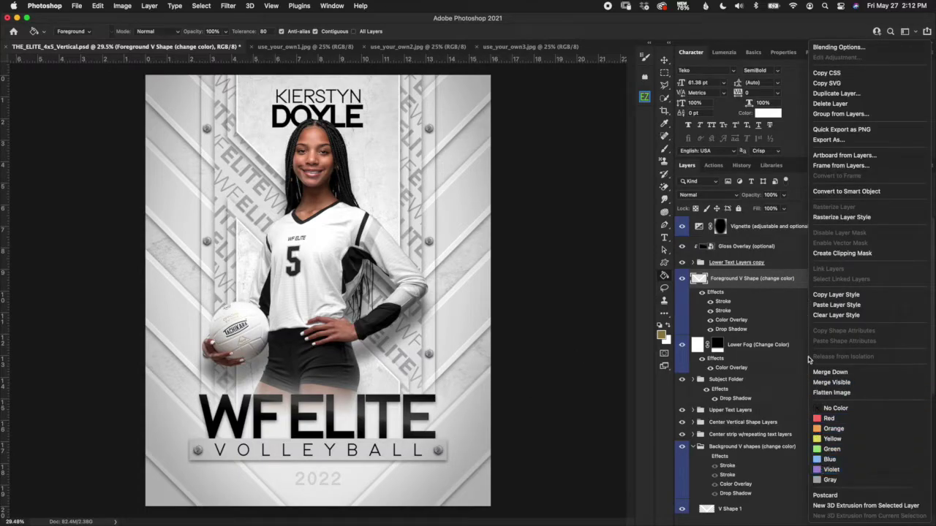
click(646, 403)
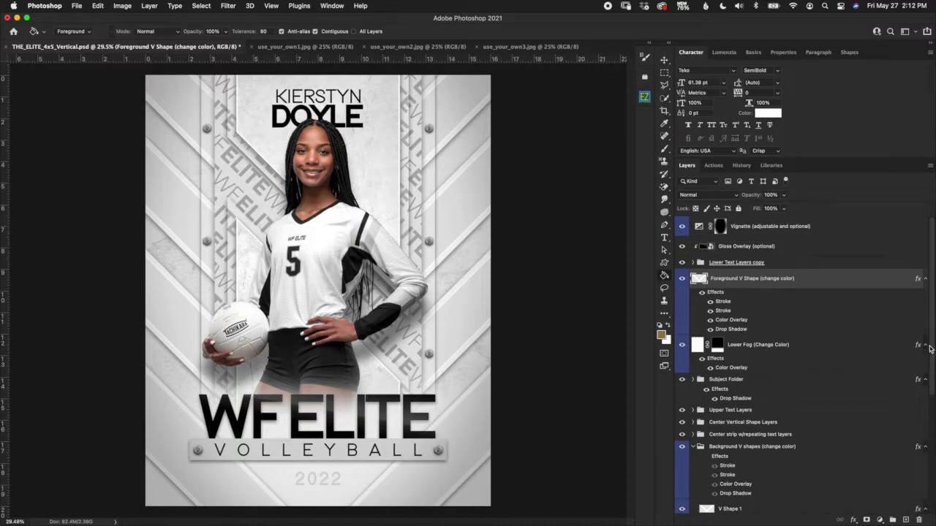
Turn the Background V shapes group's effects back on and select the V Shape 1 layer
drag(931, 351, 927, 488)
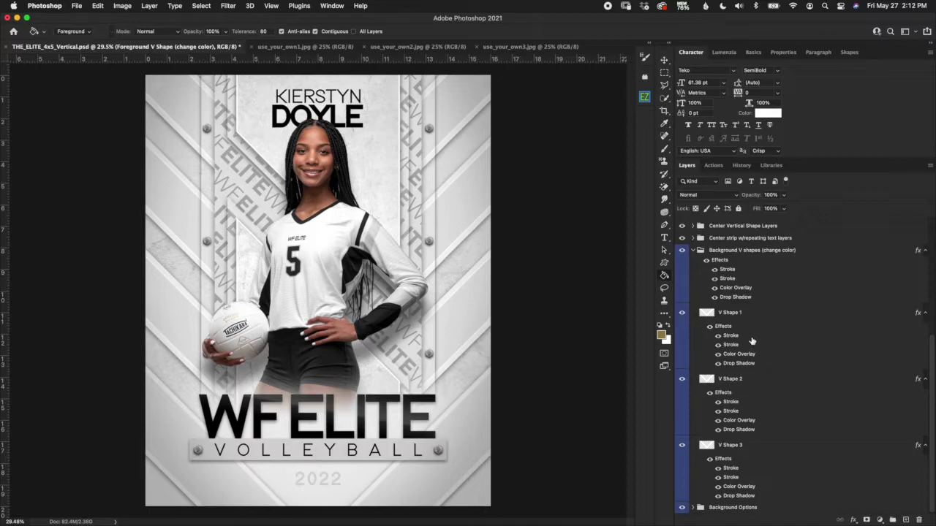
click(755, 315)
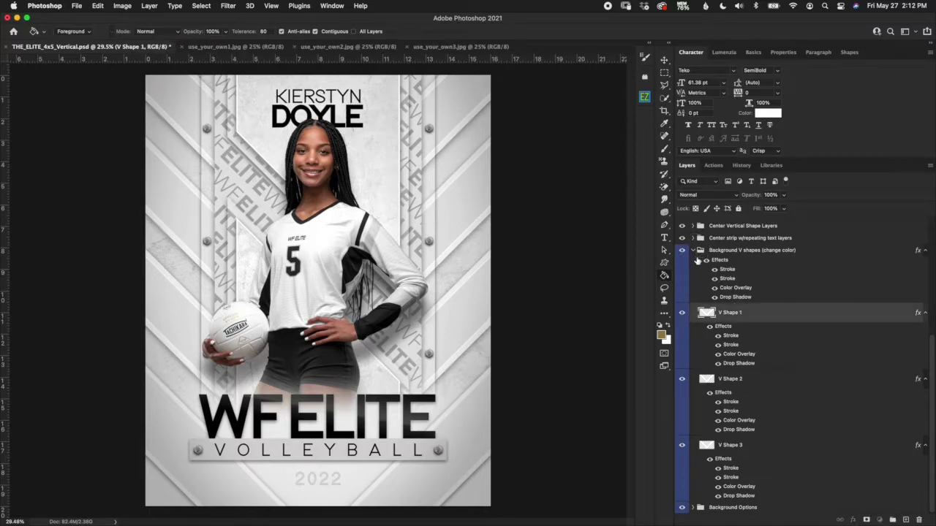
Collapse the Background V shapes group and expand the Center strip w/repeating text layers group
click(700, 253)
click(693, 250)
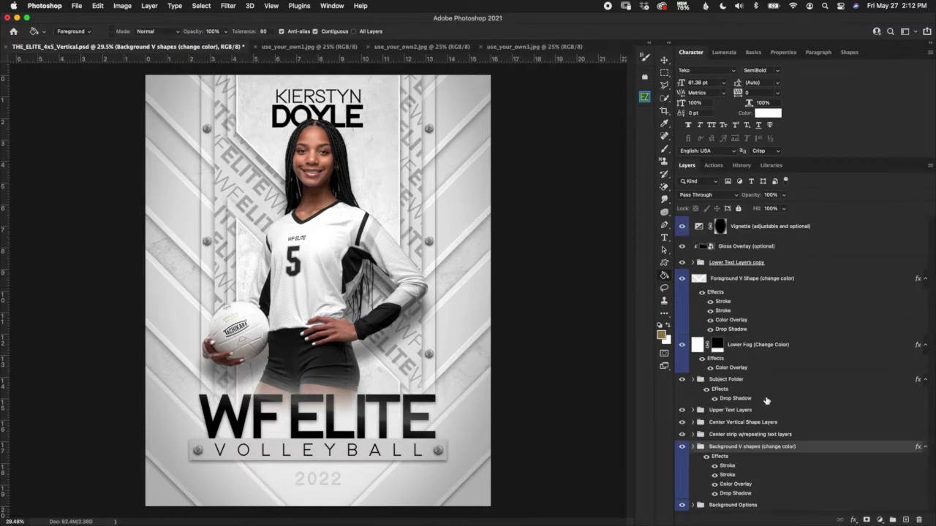
click(749, 436)
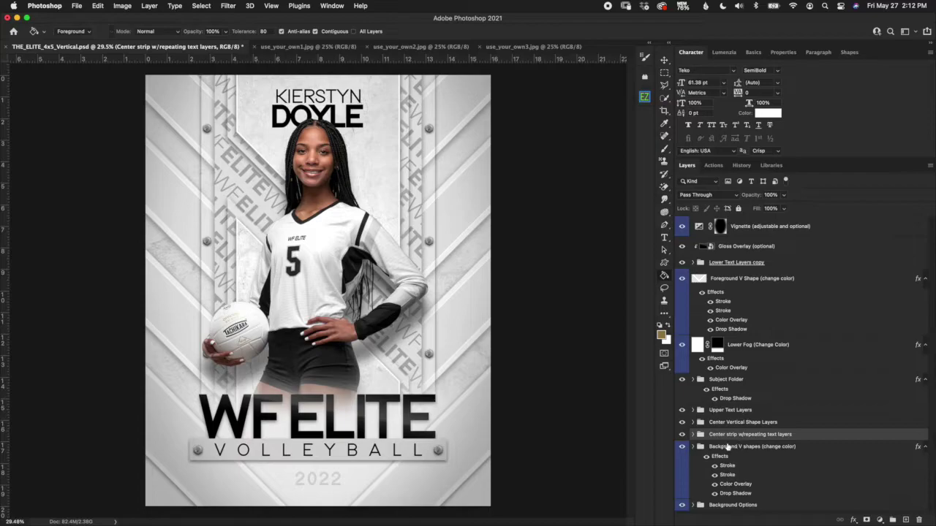
click(693, 435)
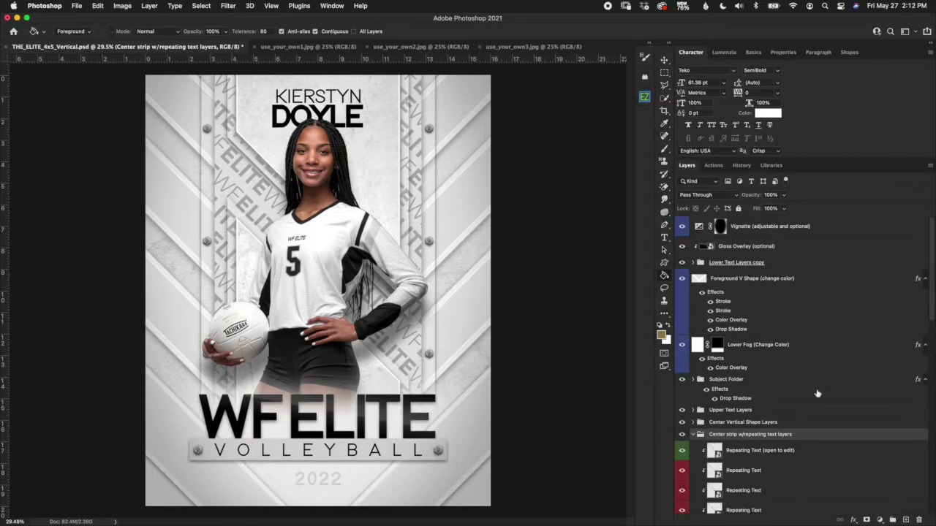
Look over the center strip group's Texture (change color) layer and open the Repeating Text (open to edit) smart object
drag(931, 291, 922, 415)
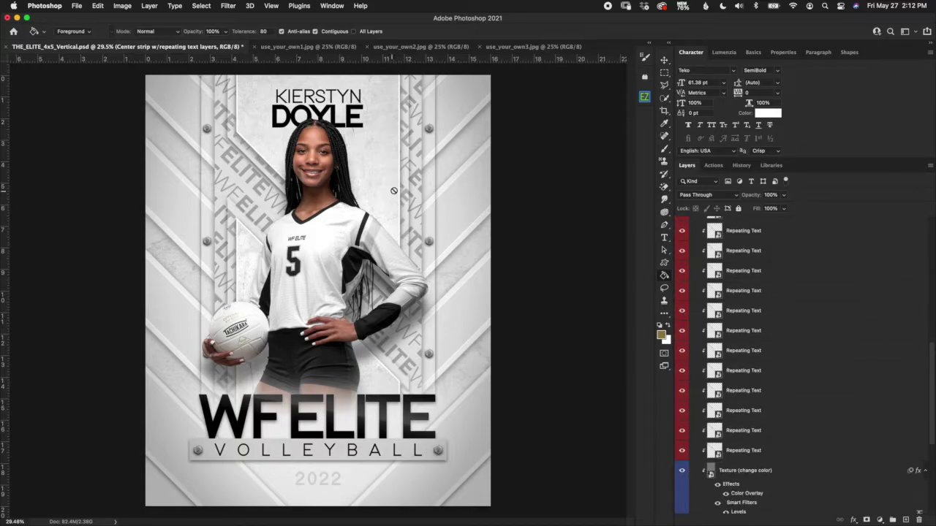
scroll(929, 431, down, 3)
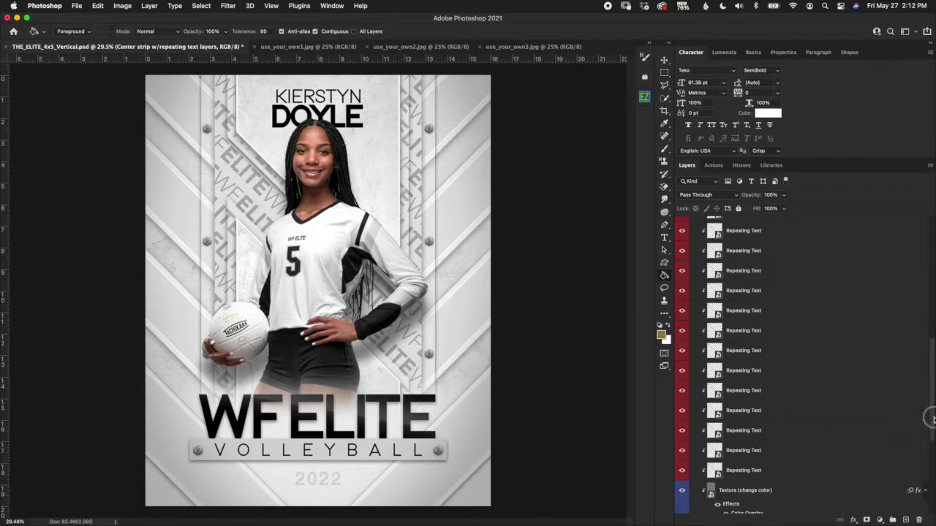
click(817, 401)
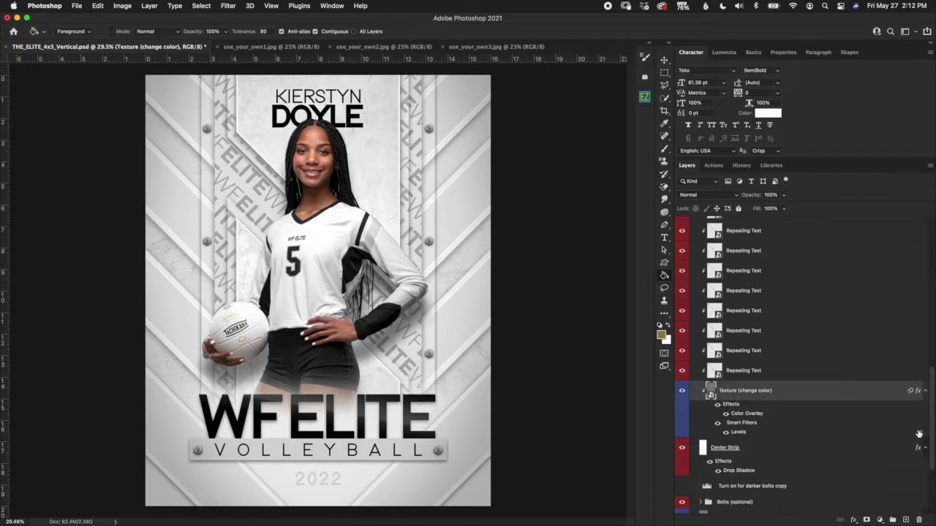
drag(933, 428, 933, 366)
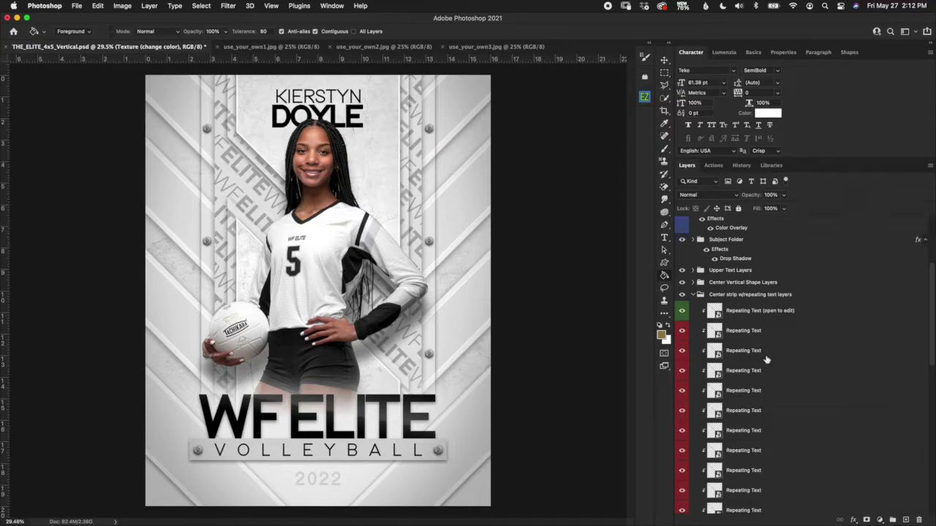
click(780, 314)
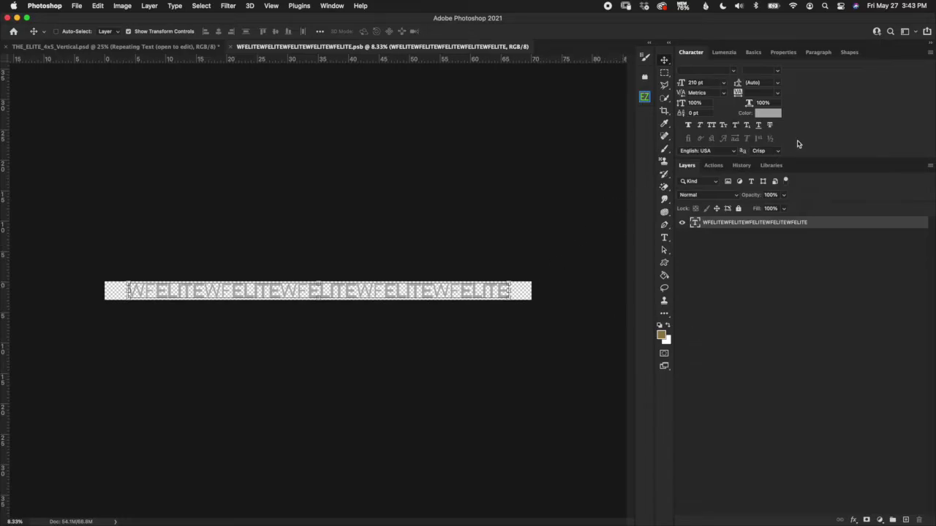
click(777, 115)
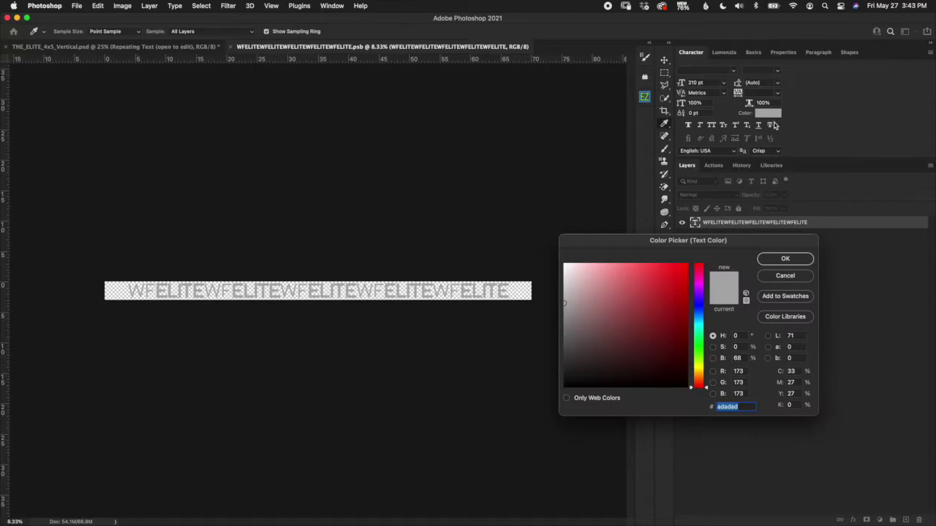
drag(668, 316, 671, 308)
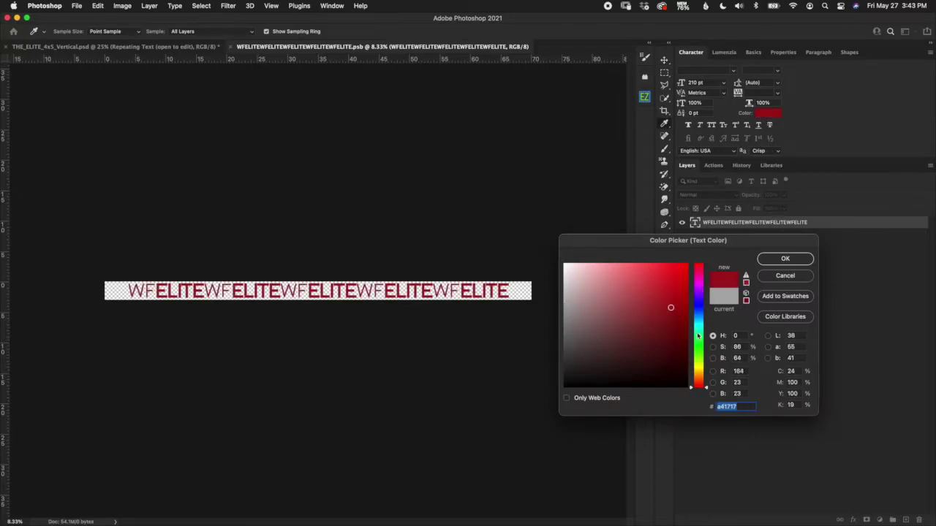
click(784, 278)
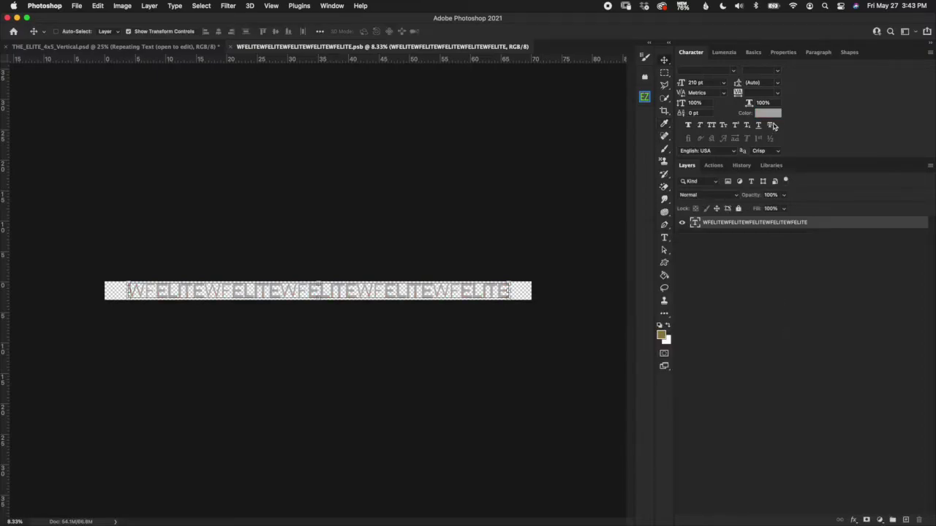
Change the color of the repeating WFELITE text to dark red #920000
click(769, 115)
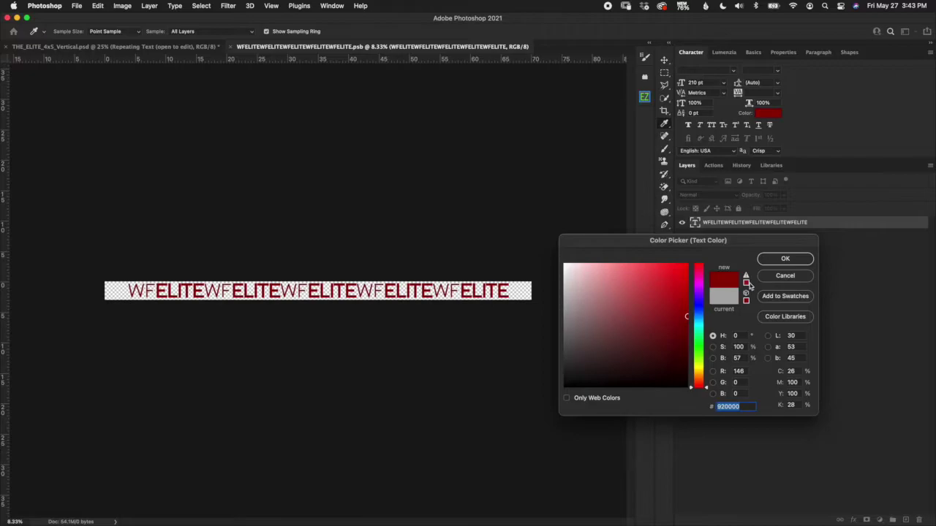
click(785, 259)
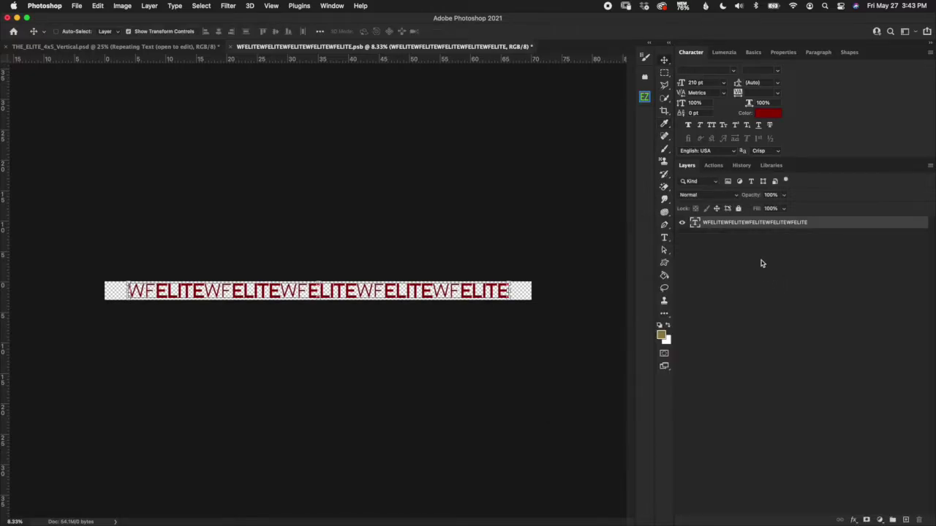
double_click(695, 225)
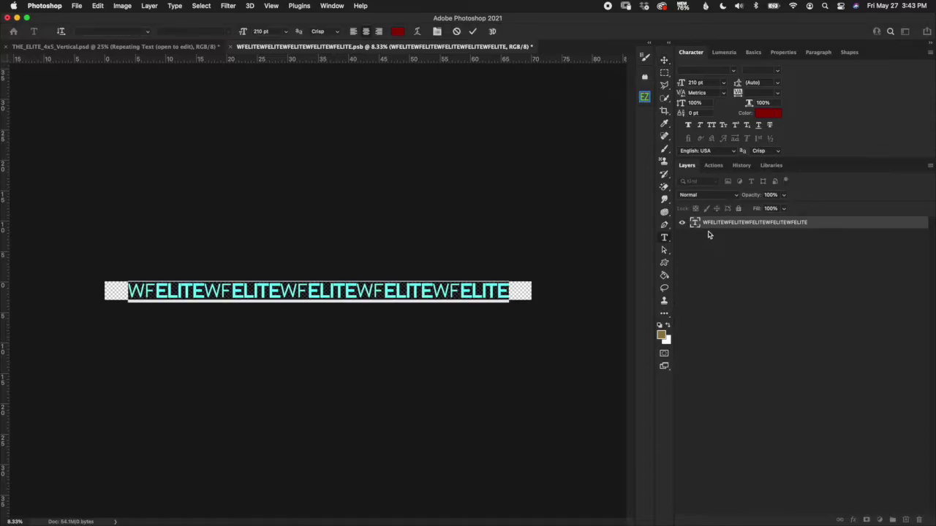
key(super+h)
click(740, 279)
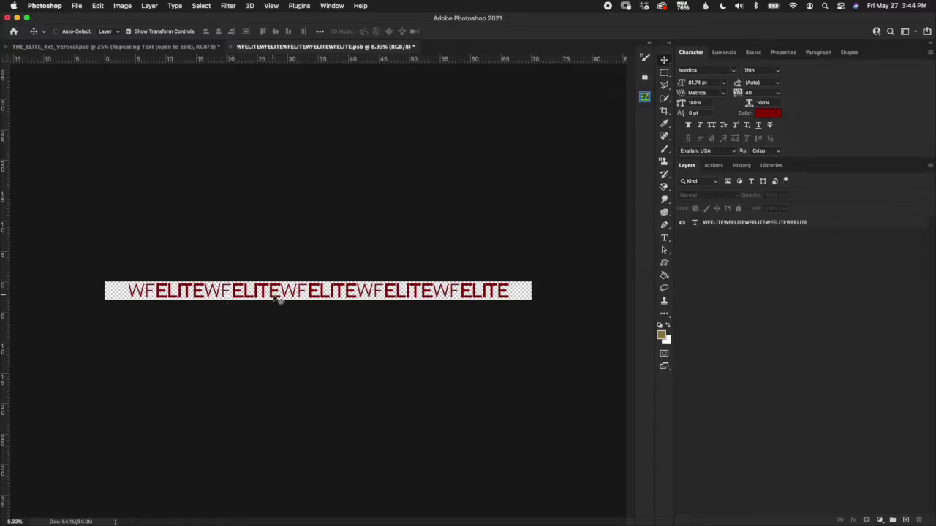
Replace the whole repeating WFELITE text with RAIDER BASEBALL and commit the edit
double_click(695, 223)
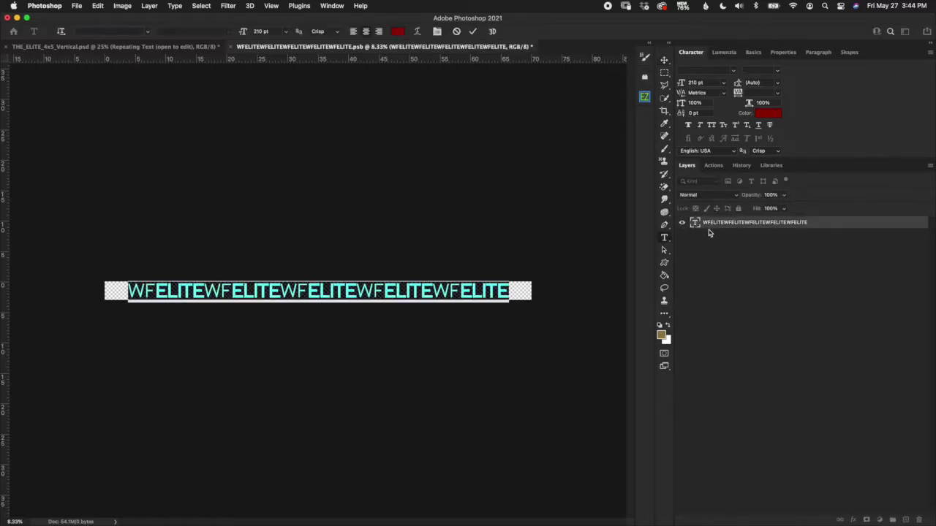
text(R)
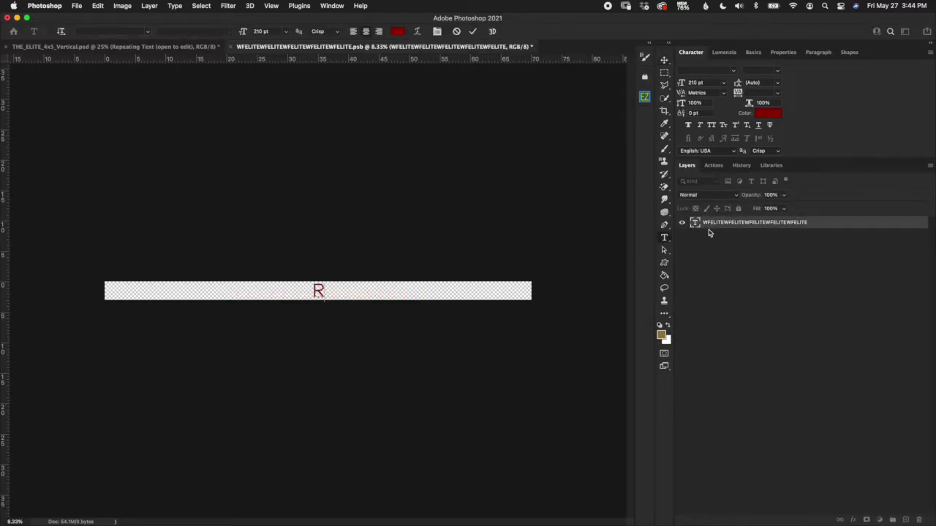
text(AIDER)
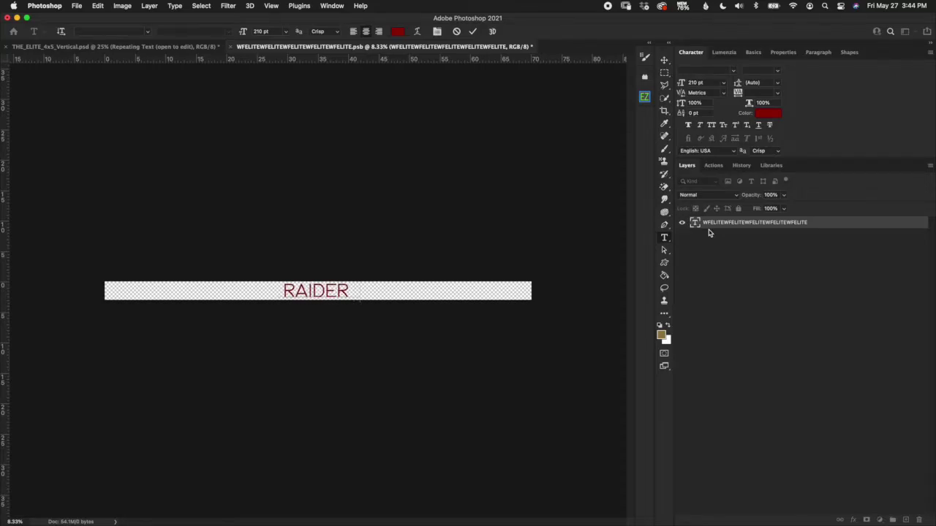
text( BASEBALL)
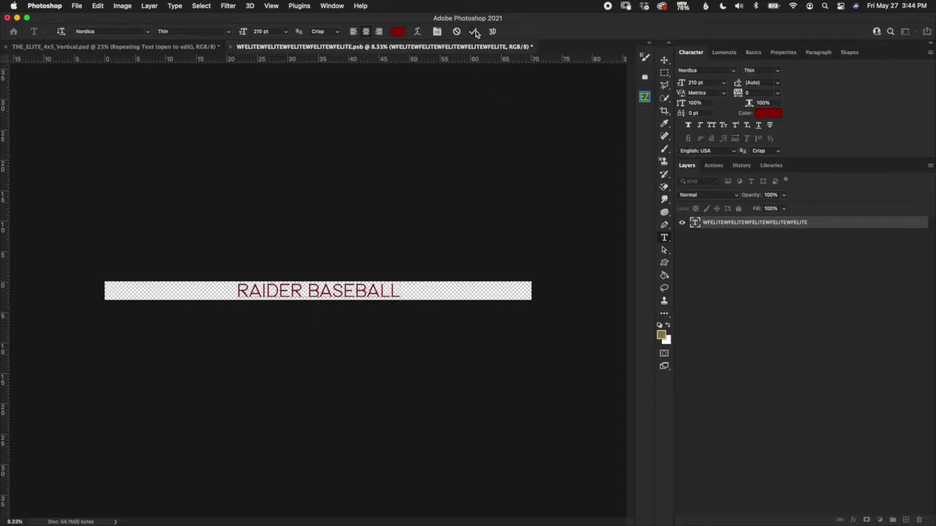
click(473, 31)
Try the Hairline, Thin and Black weights of Nordica on the RAIDER BASEBALL text and settle on Regular
click(775, 70)
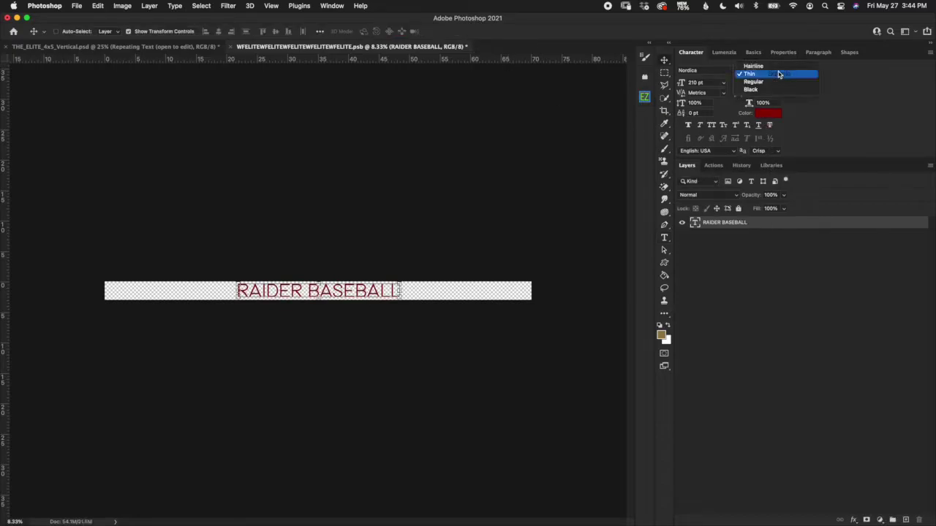
click(777, 69)
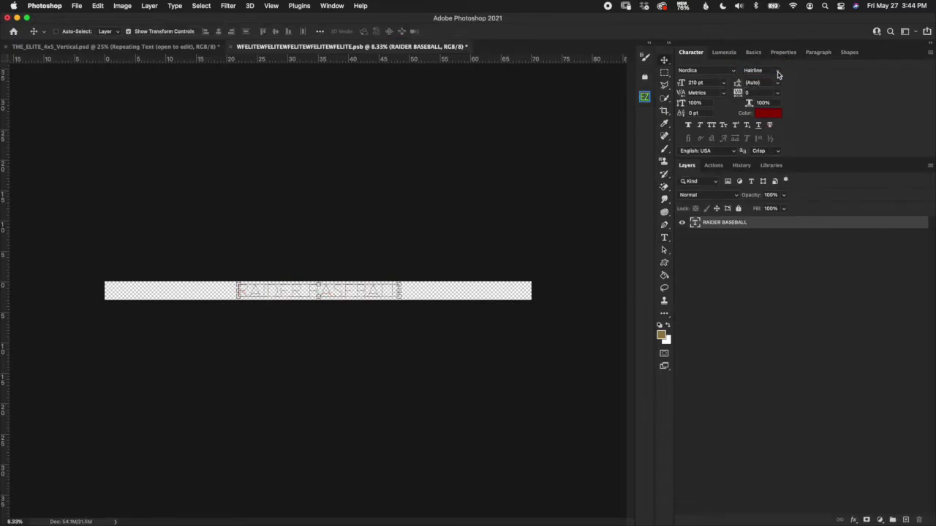
click(775, 71)
click(778, 76)
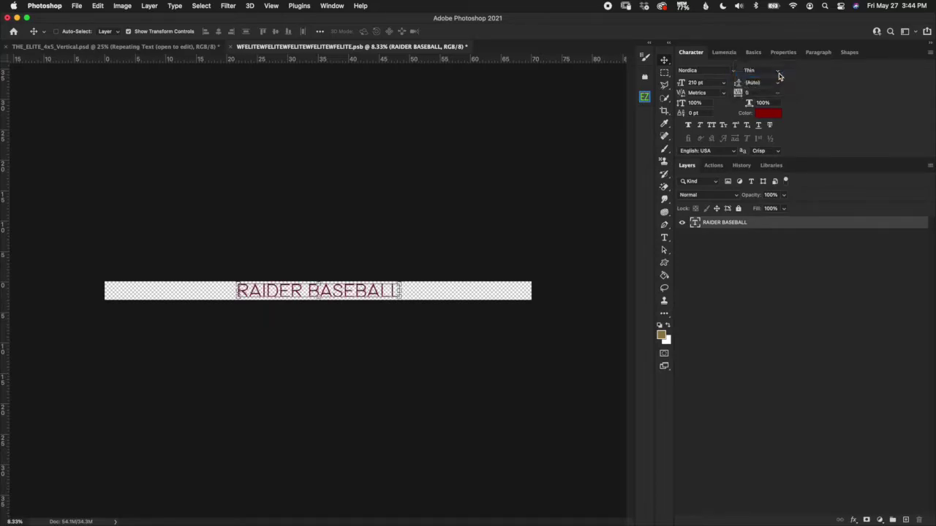
click(780, 75)
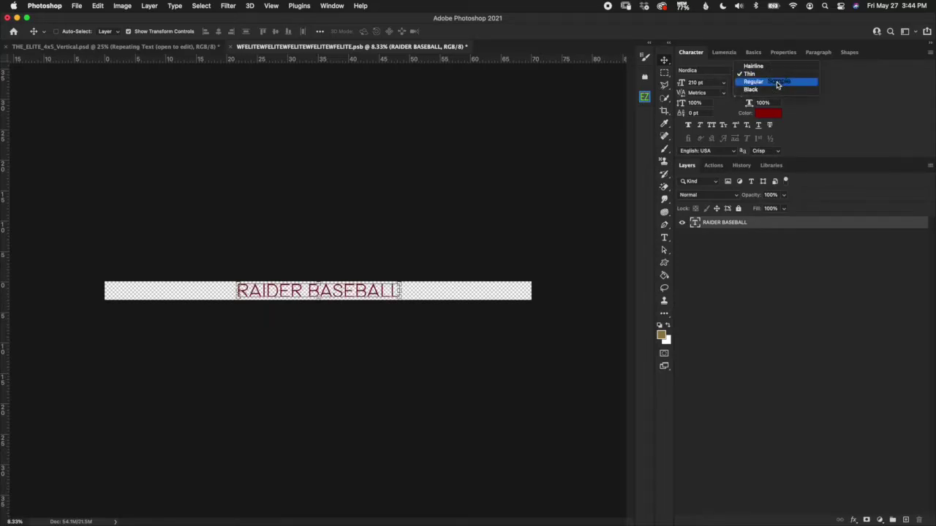
click(779, 82)
click(779, 71)
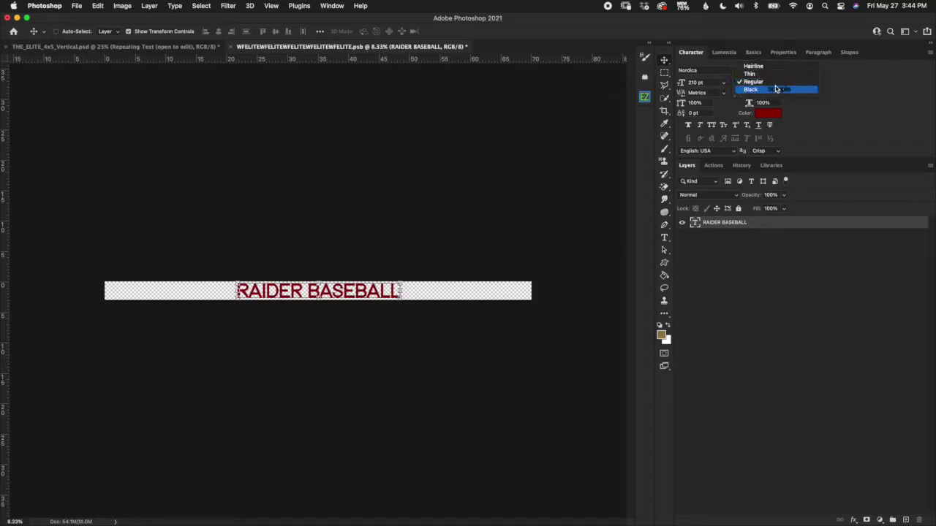
click(777, 90)
click(779, 74)
click(778, 83)
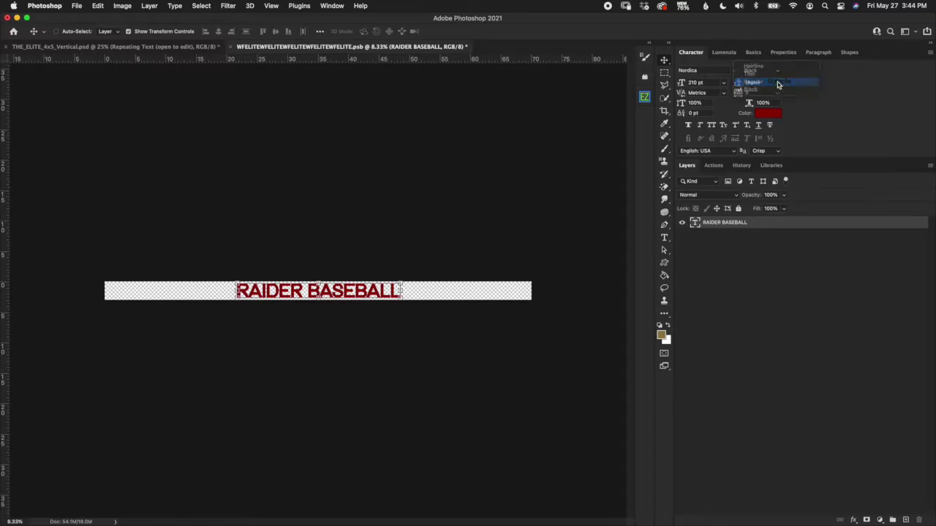
Set only the word BASEBALL to the Thin weight and add a space after it
double_click(695, 222)
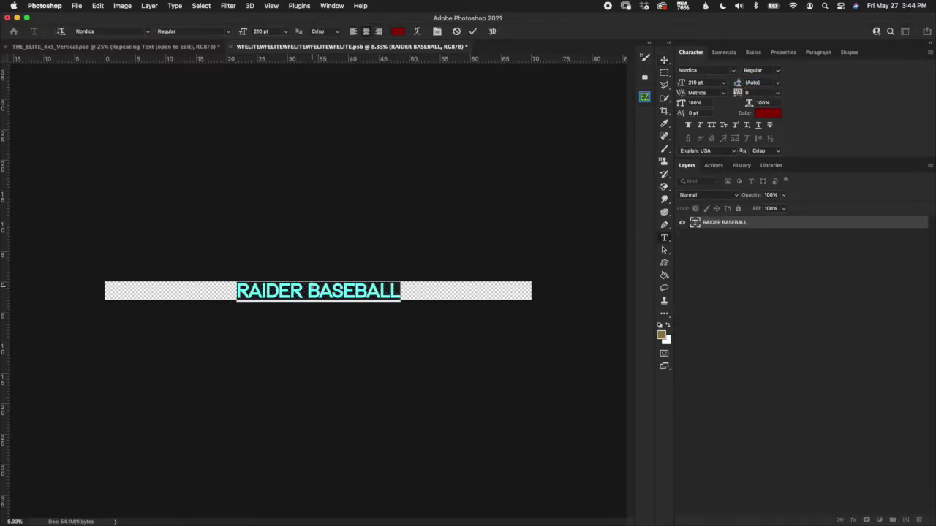
drag(308, 291, 401, 292)
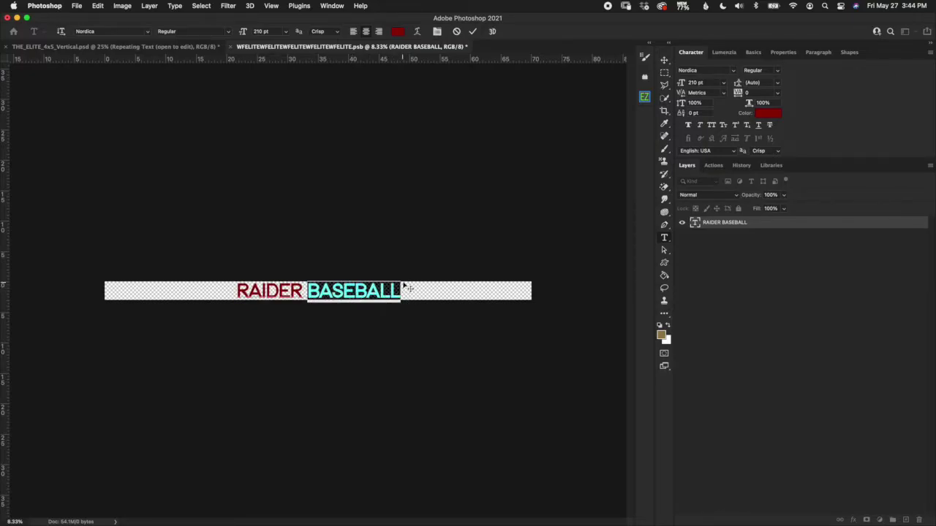
click(777, 71)
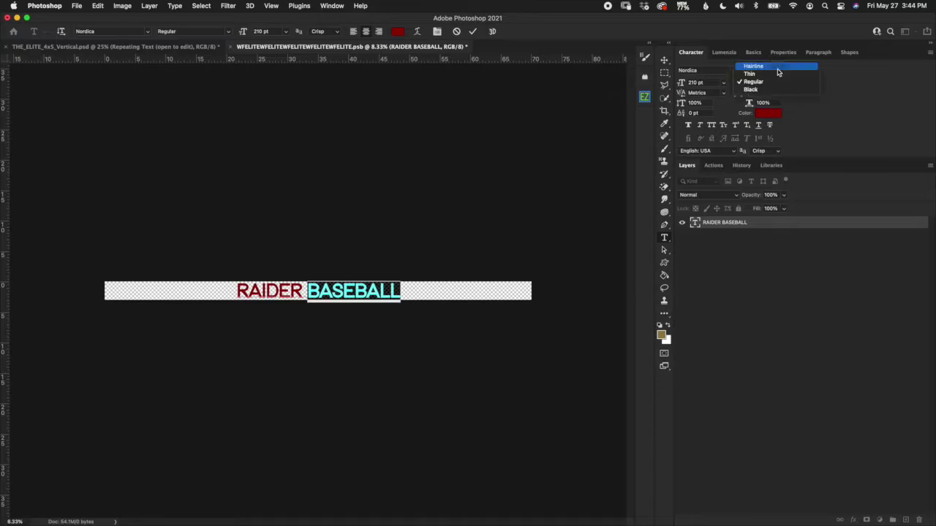
click(773, 74)
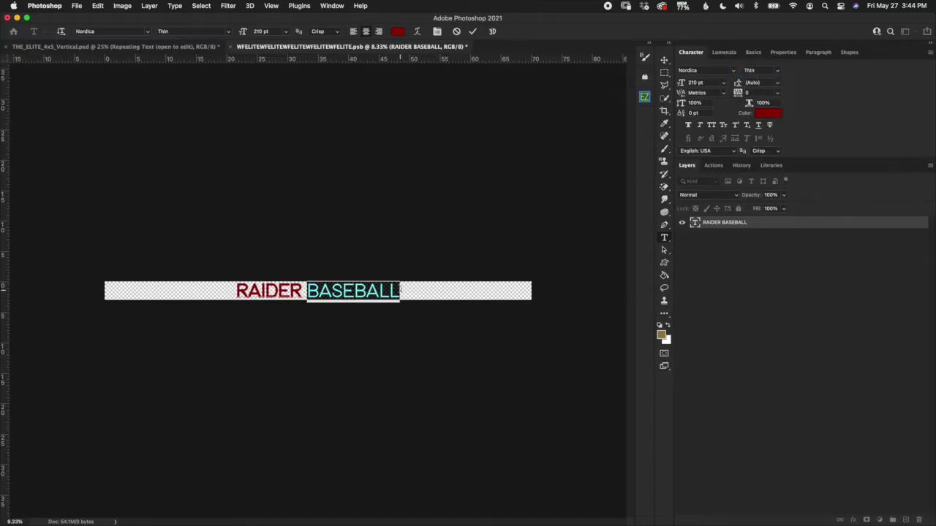
click(404, 290)
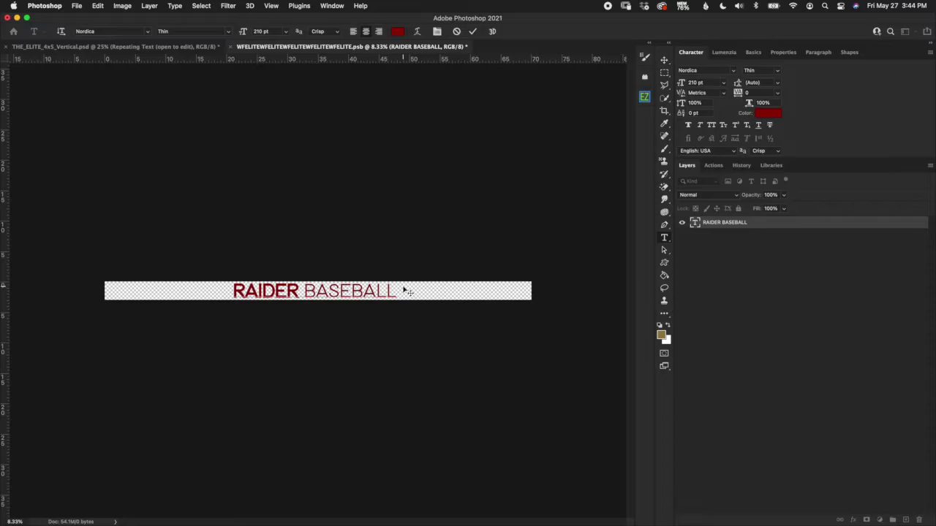
Copy the RAIDER BASEBALL text with its trailing space and paste it after itself until three repetitions fill the strip
drag(401, 291, 226, 281)
key(super+c)
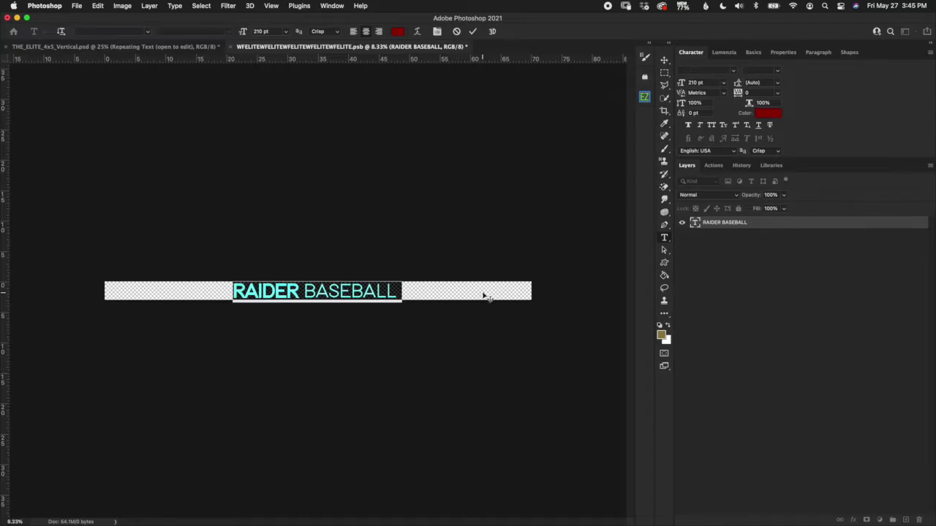
key(super+h)
key(Right)
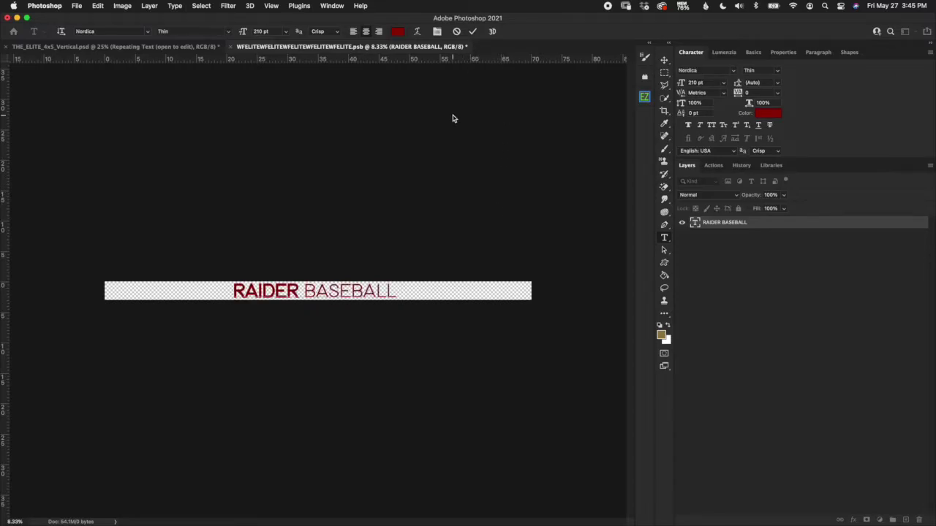
key(super)
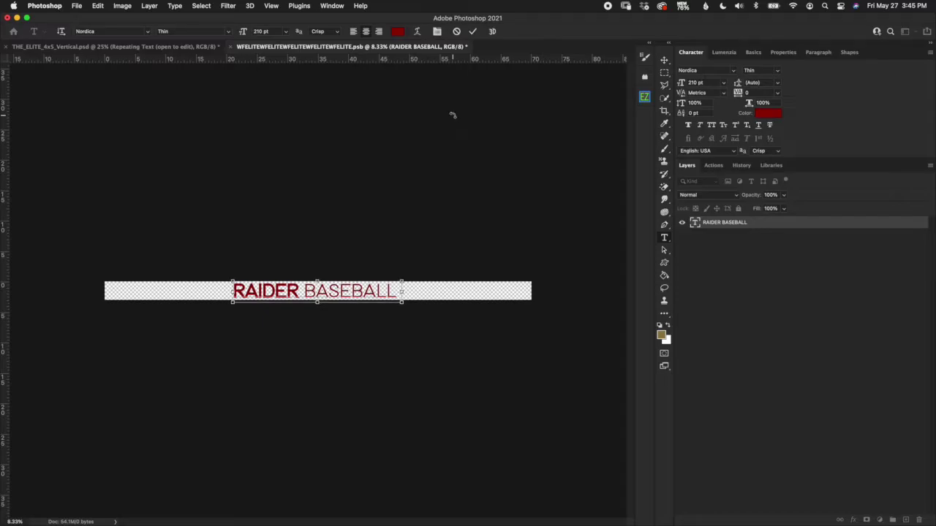
key(super+v)
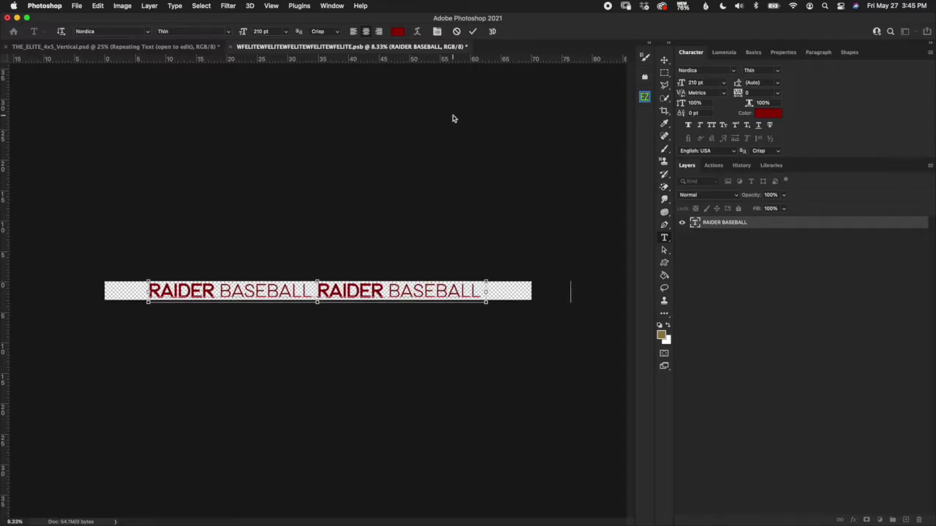
key(super+v)
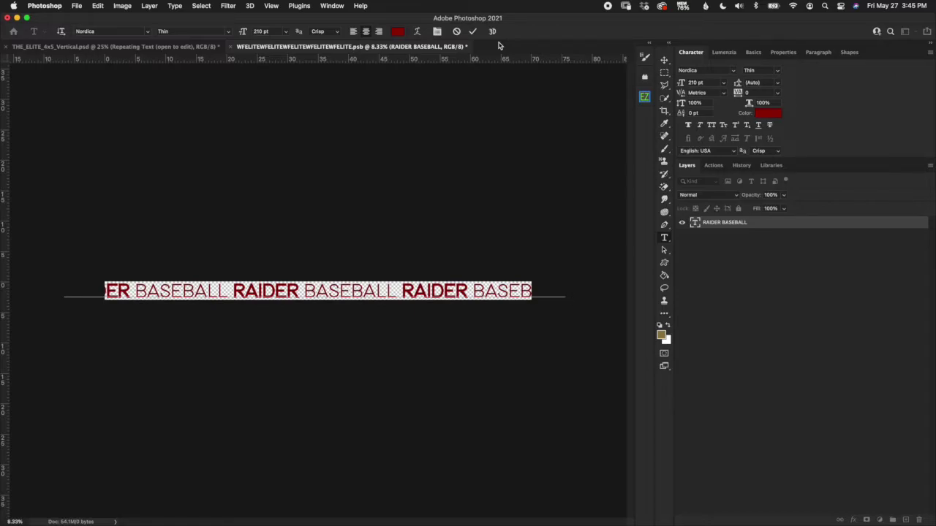
Delete the final BASEBALL and its trailing space so the repeated text ends on RAIDER, and commit the text edit
key(BackSpace)
key(BackSpace)
key(BackSpace)
key(BackSpace)
key(BackSpace)
key(BackSpace)
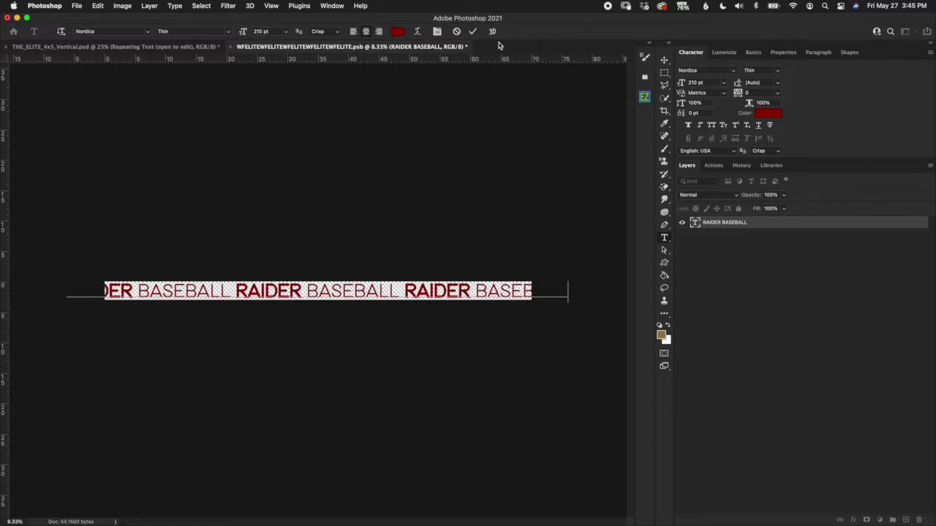
key(BackSpace)
key(BackSpace)
key(BackSpace)
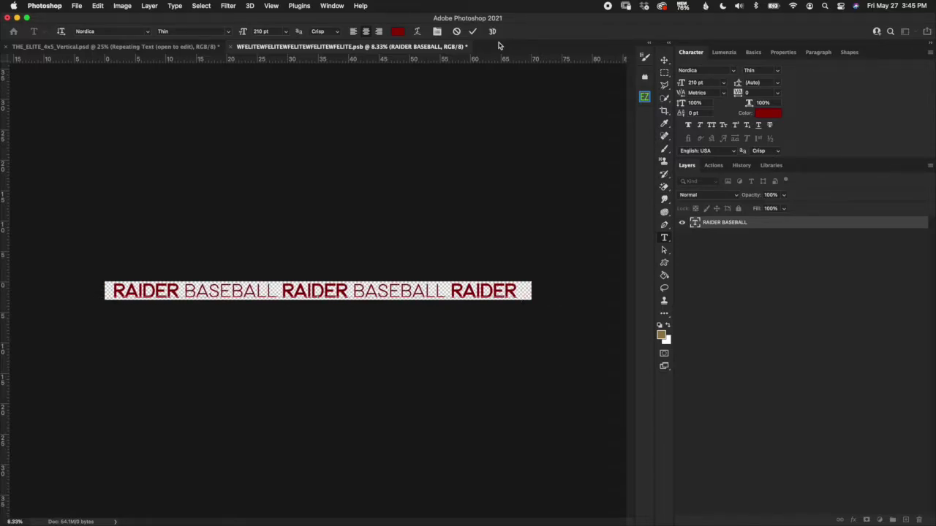
key(BackSpace)
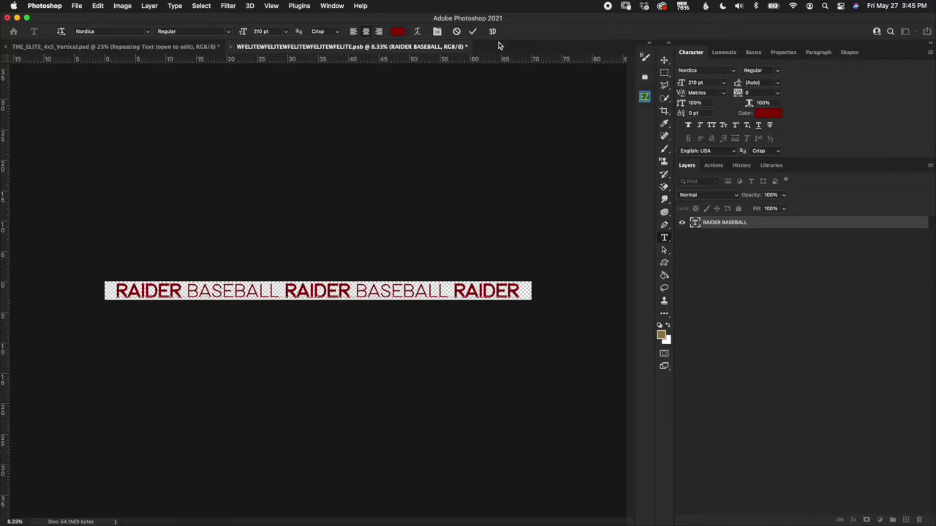
click(472, 31)
key(v)
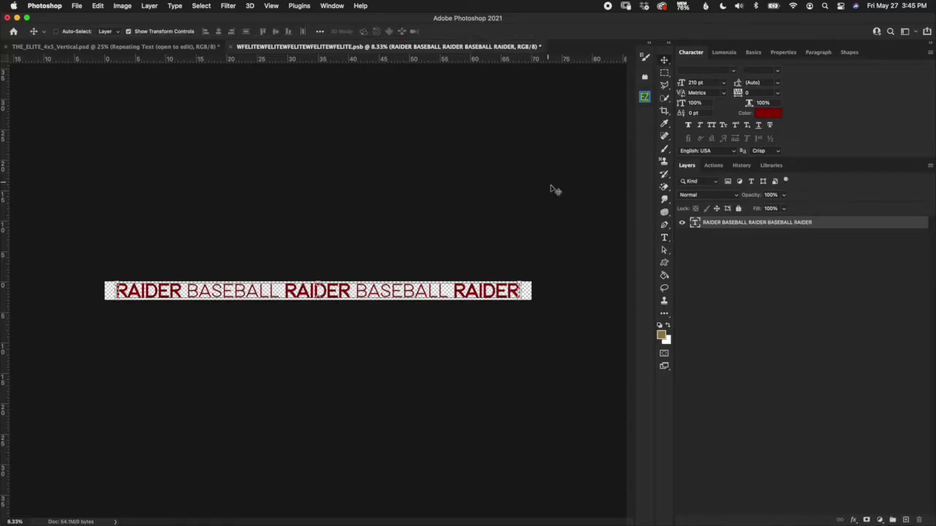
Close the repeating text smart object document and save its changes back to the poster
key(ctrl+alt+c)
click(231, 47)
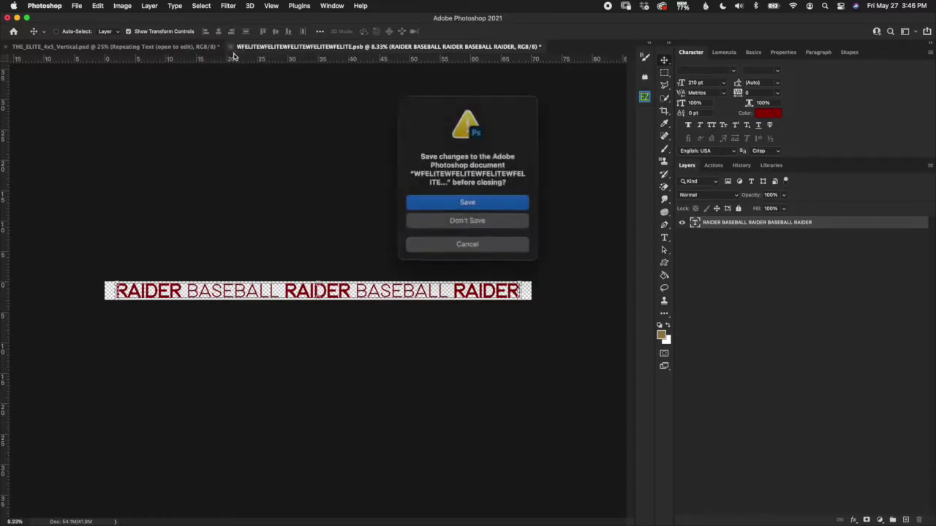
click(499, 201)
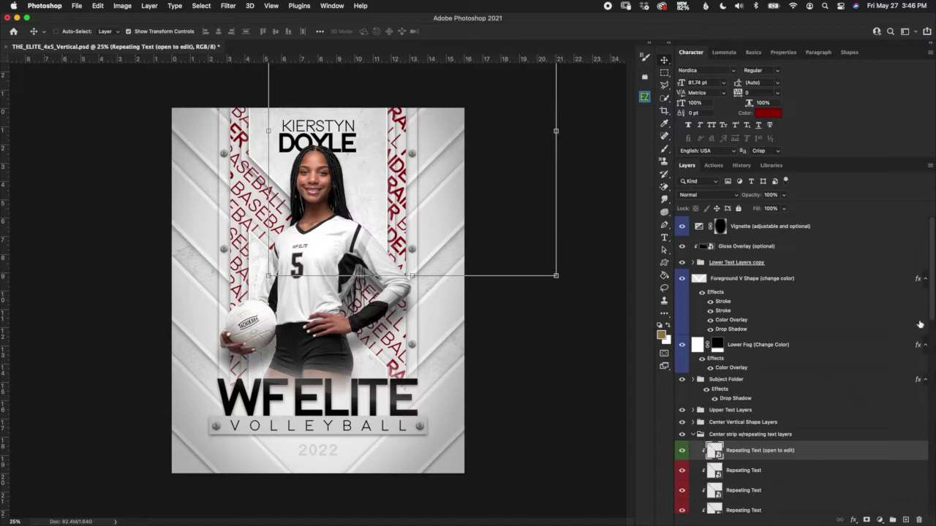
Identify a Repeating Text layer by toggling visibility and slide it up its diagonal until RAIDER shows beside the player
scroll(933, 314, down, 5)
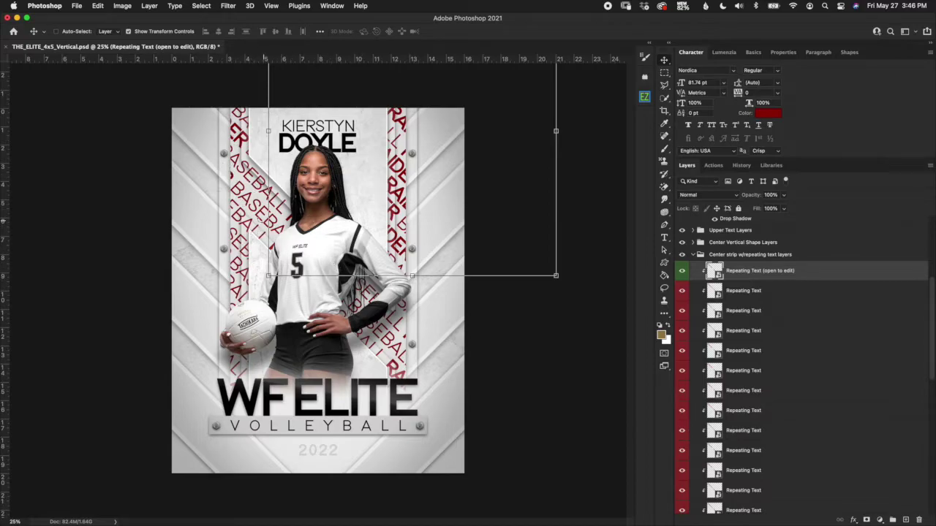
click(781, 431)
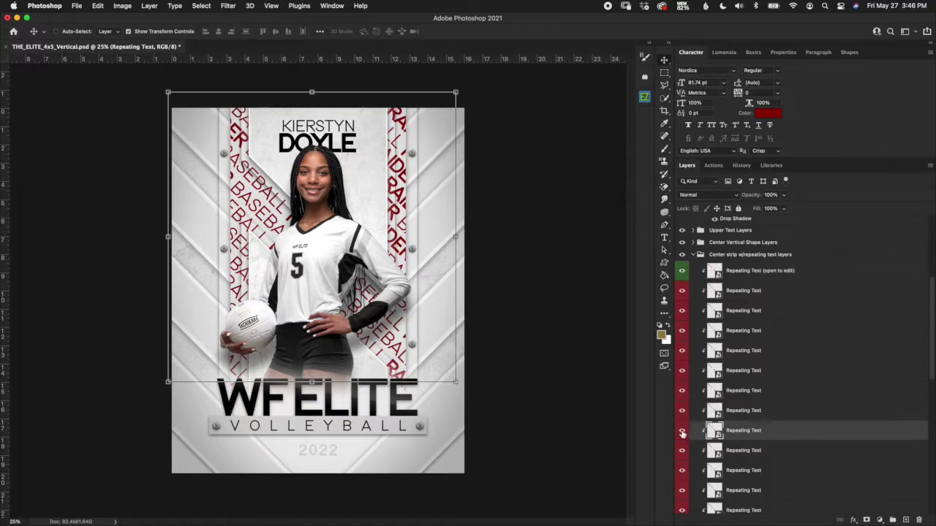
click(682, 432)
click(682, 432)
click(683, 451)
click(684, 451)
click(748, 453)
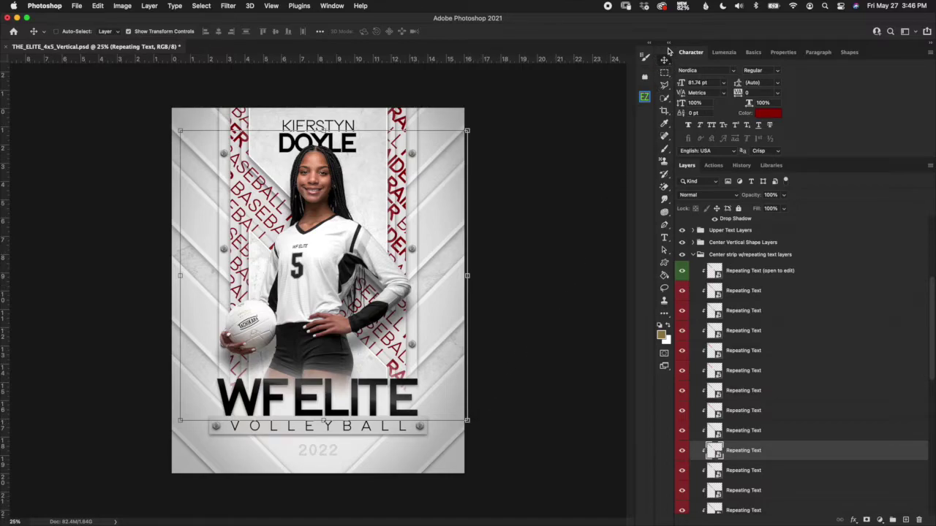
drag(467, 418, 476, 440)
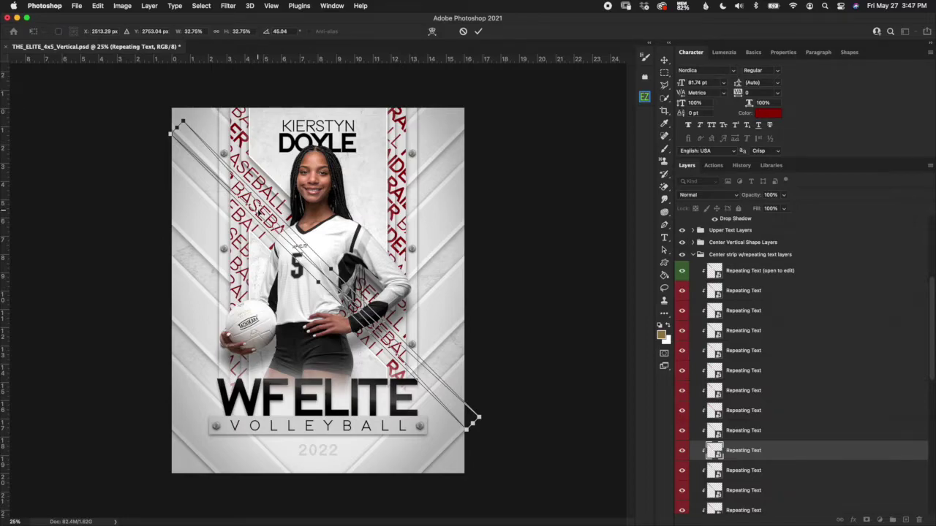
drag(258, 212, 155, 156)
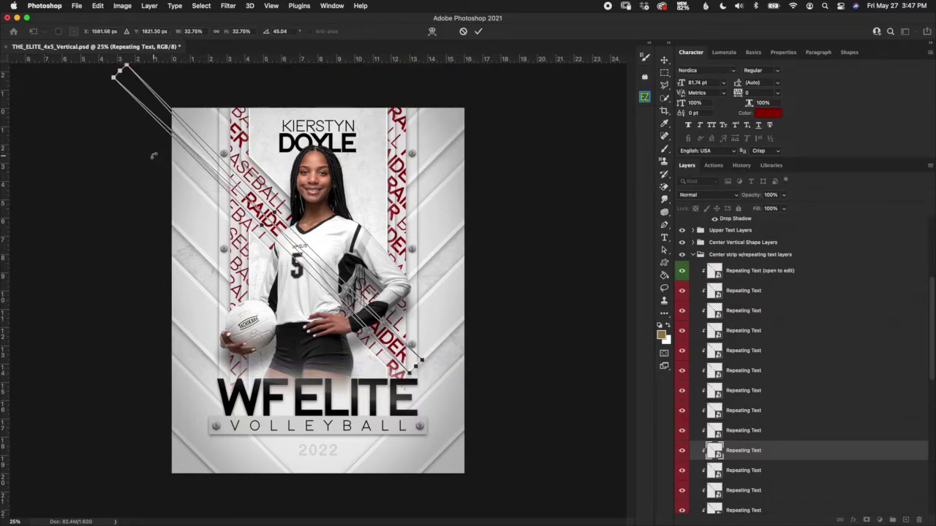
click(479, 33)
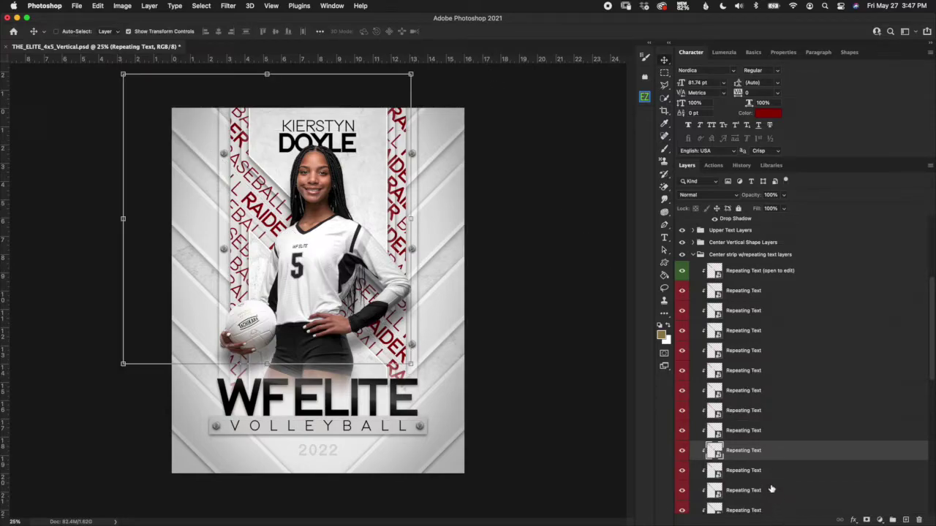
Try scaling all the Repeating Text layers together to 96% and shifting them within the center strip
click(775, 375)
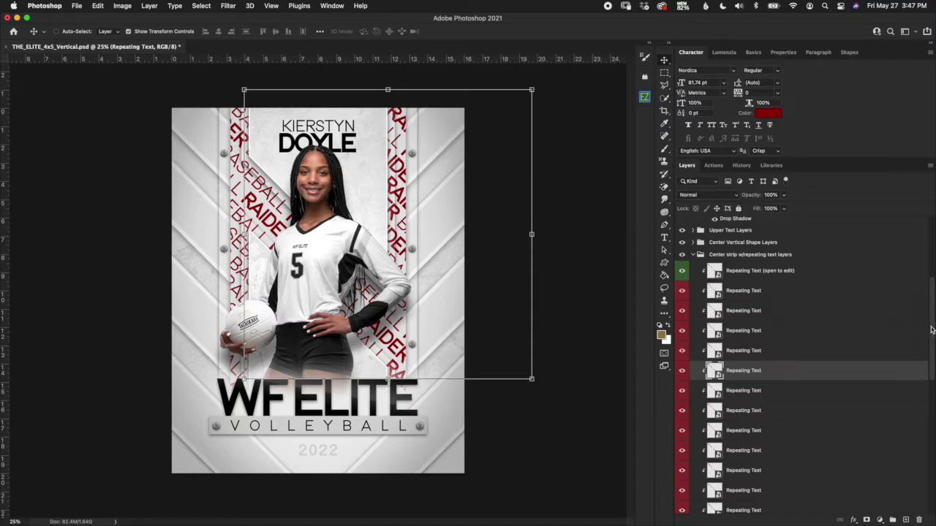
click(818, 277)
drag(933, 322, 932, 386)
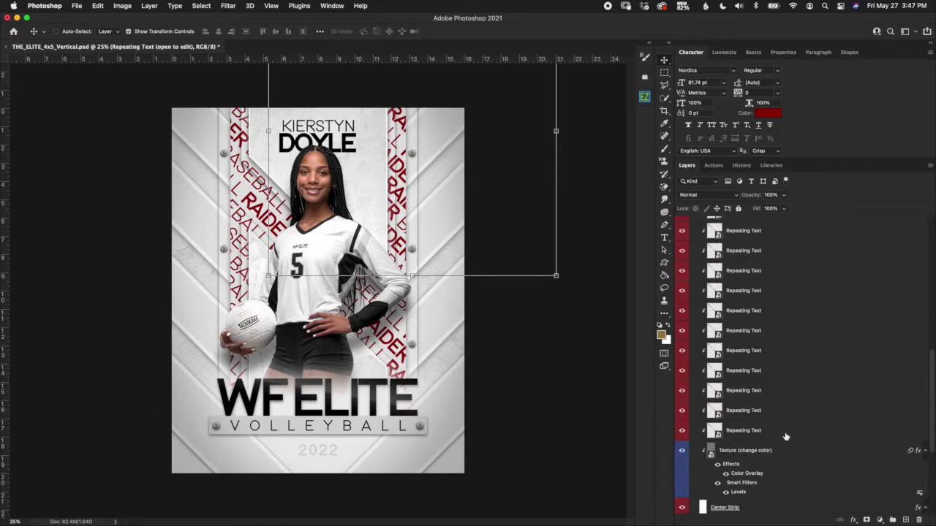
drag(933, 384, 933, 308)
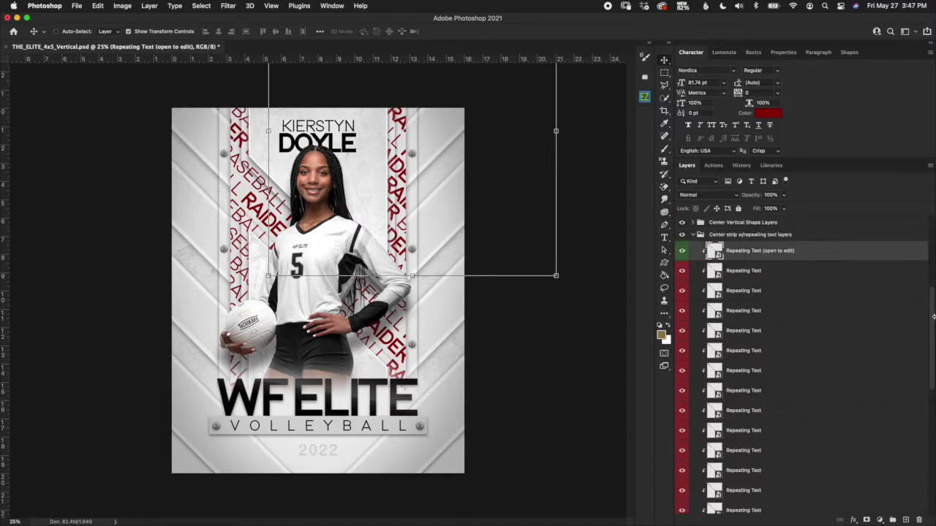
scroll(933, 318, down, 5)
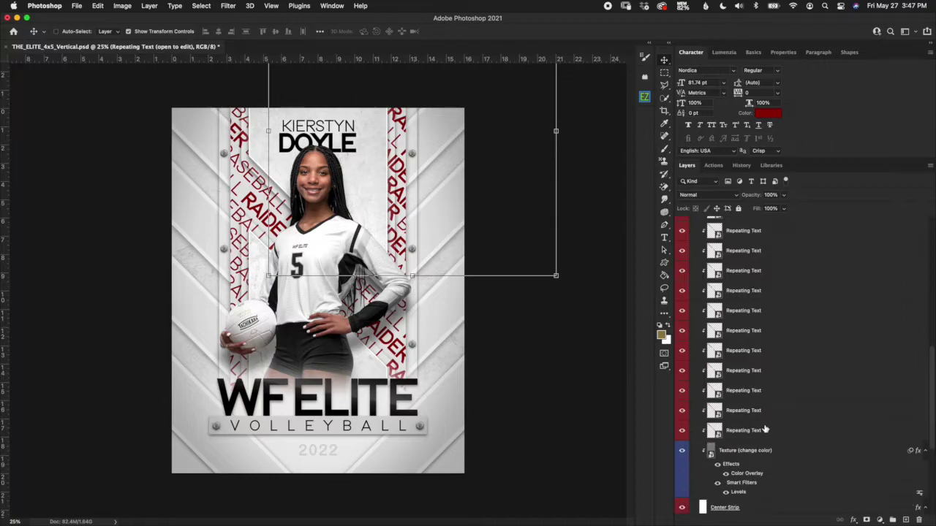
shift+click(787, 449)
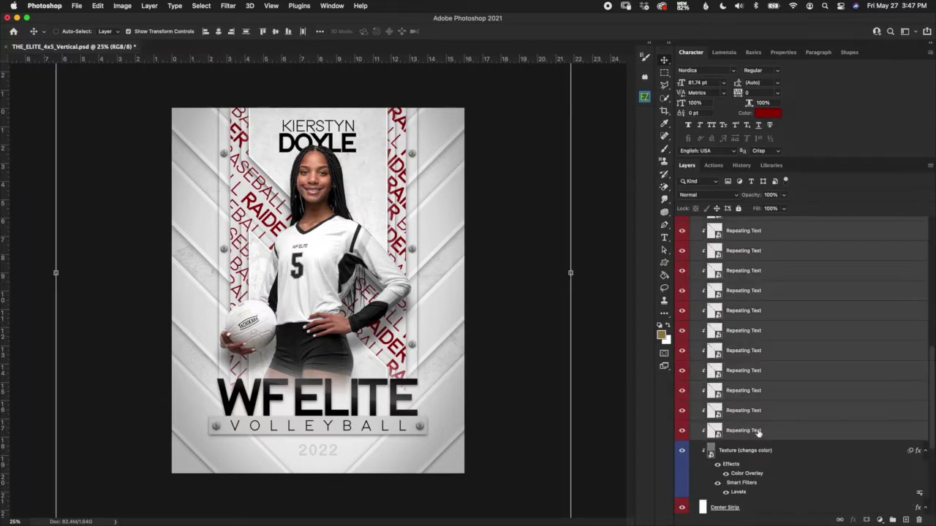
click(572, 273)
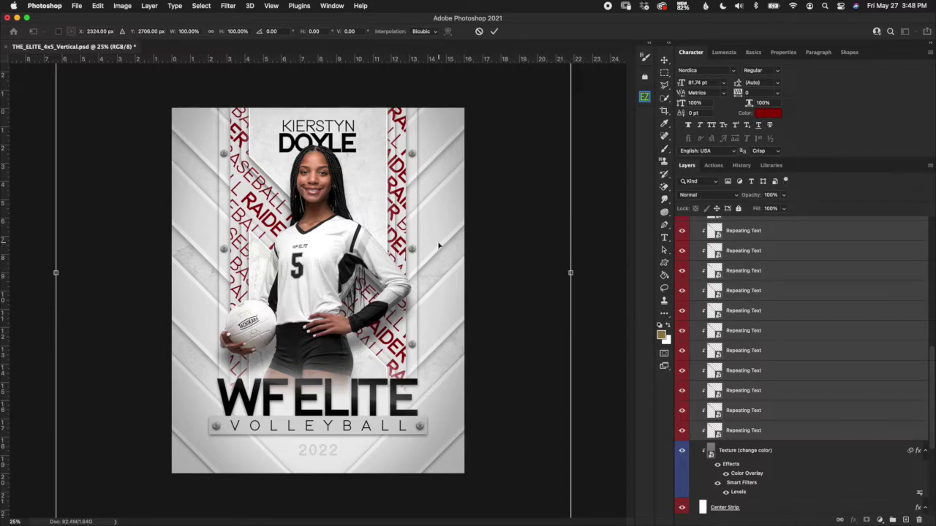
mouse_move(435, 241)
mouse_down()
mouse_move(441, 233)
mouse_move(441, 245)
mouse_up()
drag(578, 272, 533, 271)
drag(491, 212, 518, 203)
drag(563, 265, 581, 260)
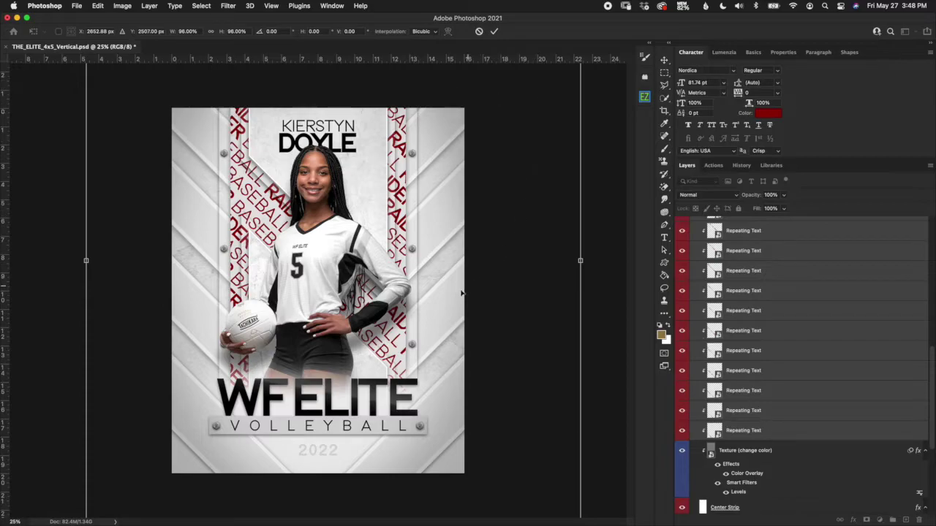
drag(500, 215, 520, 210)
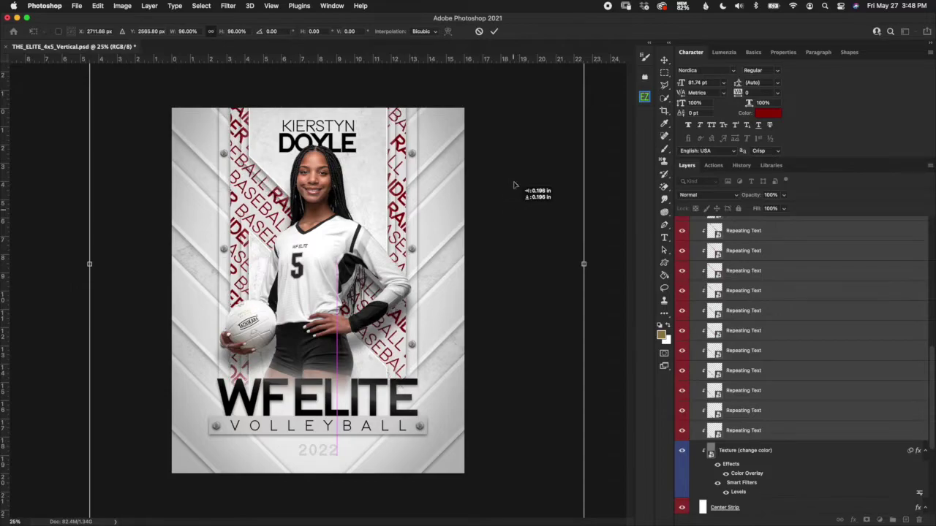
click(494, 31)
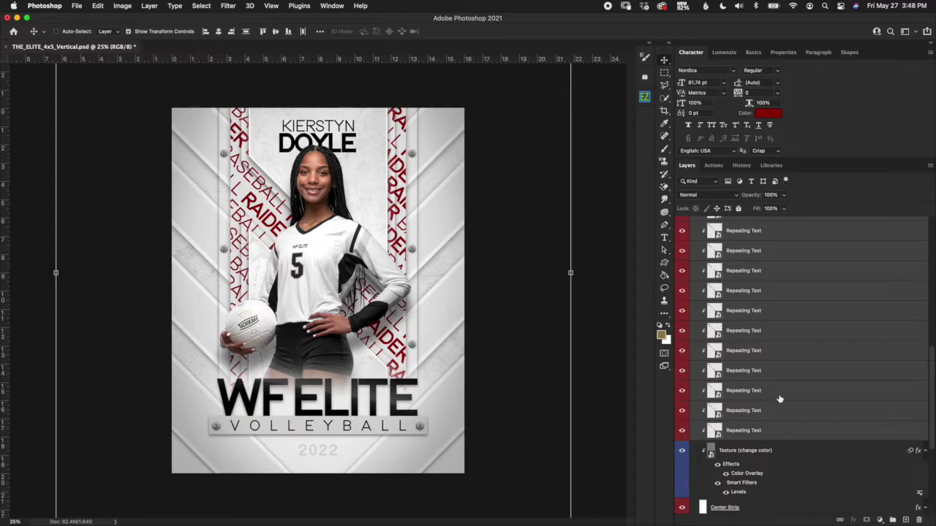
Revert the poster to its opened history state and return to the layer list
click(741, 165)
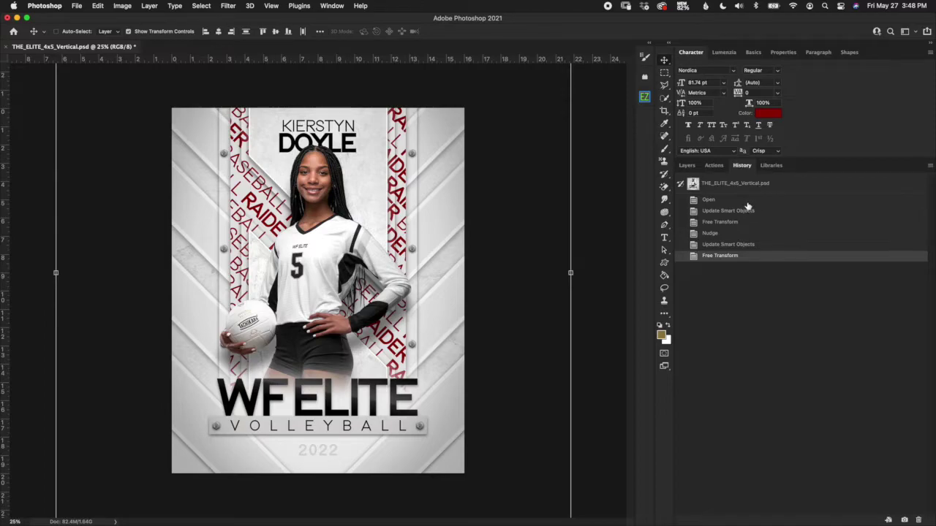
click(741, 202)
click(693, 167)
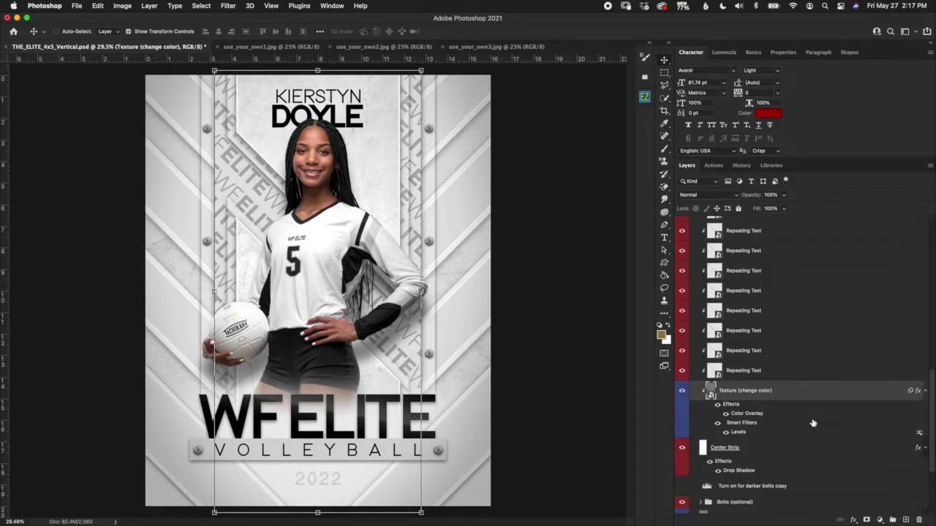
Try red e92525 as the Color Overlay color of the center strip's Texture layer
double_click(752, 416)
click(773, 146)
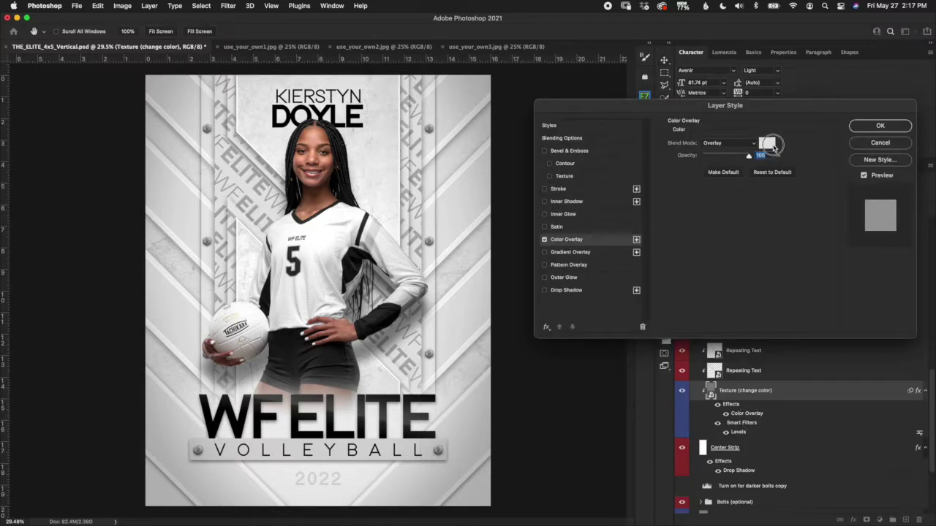
click(666, 323)
mouse_move(681, 357)
mouse_down()
mouse_move(664, 355)
mouse_move(662, 375)
mouse_move(597, 345)
mouse_move(668, 274)
mouse_up()
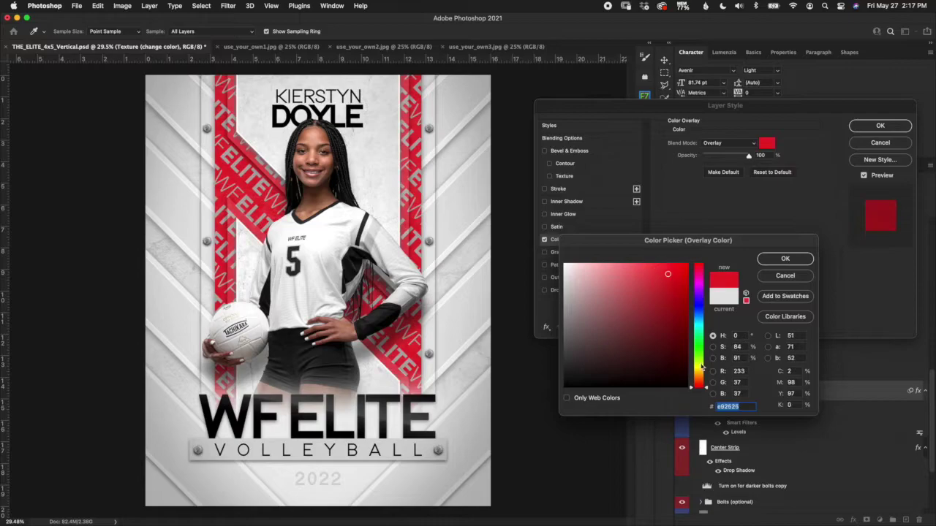
click(795, 282)
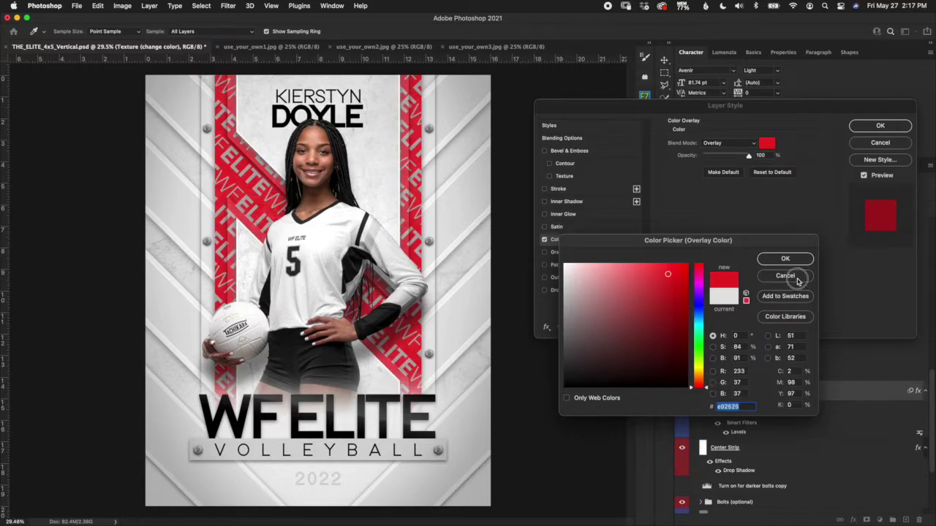
click(882, 127)
Select the Center Strip layer below the texture to review it and its Drop Shadow effect
click(781, 449)
scroll(930, 428, down, 3)
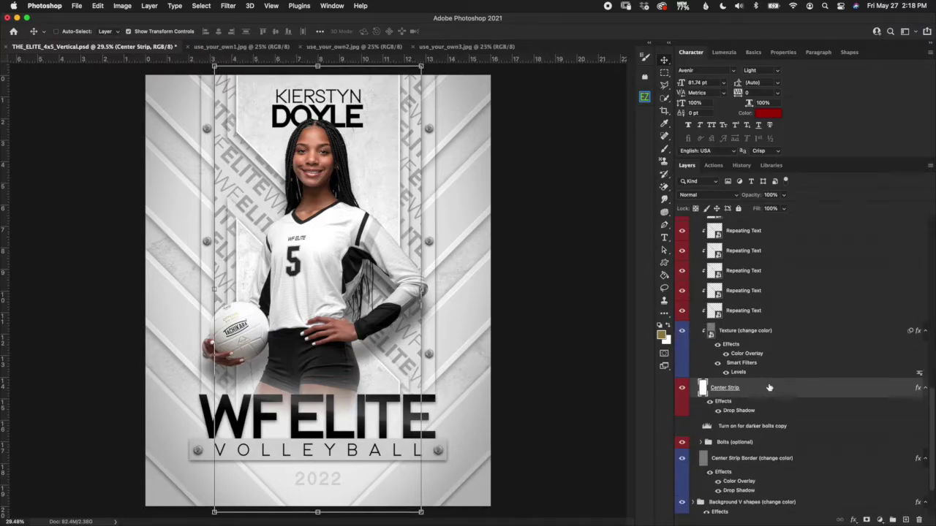
key(ctrl+z)
click(770, 389)
Expand the Bolts (optional) folder and its Left subfolder to examine the individual bolt layers, and collapse both again
click(796, 446)
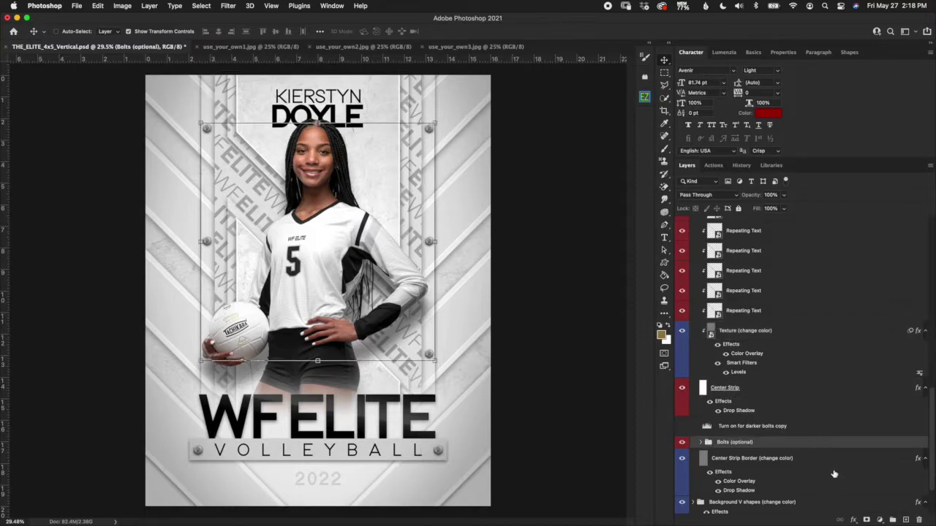
click(700, 443)
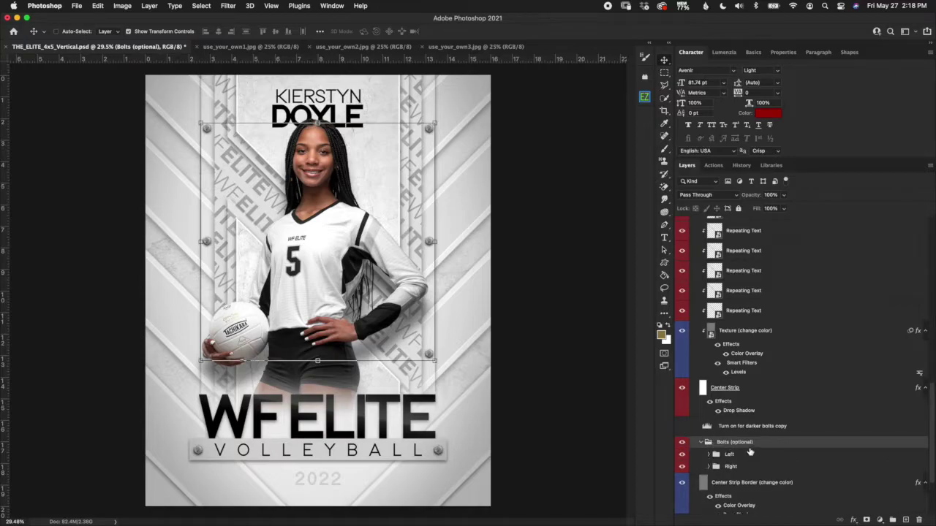
click(708, 454)
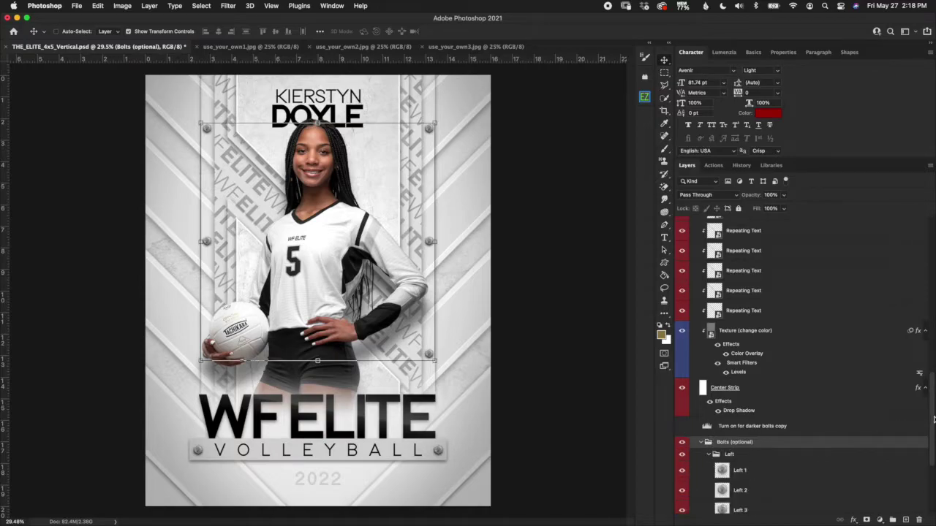
drag(933, 418, 932, 447)
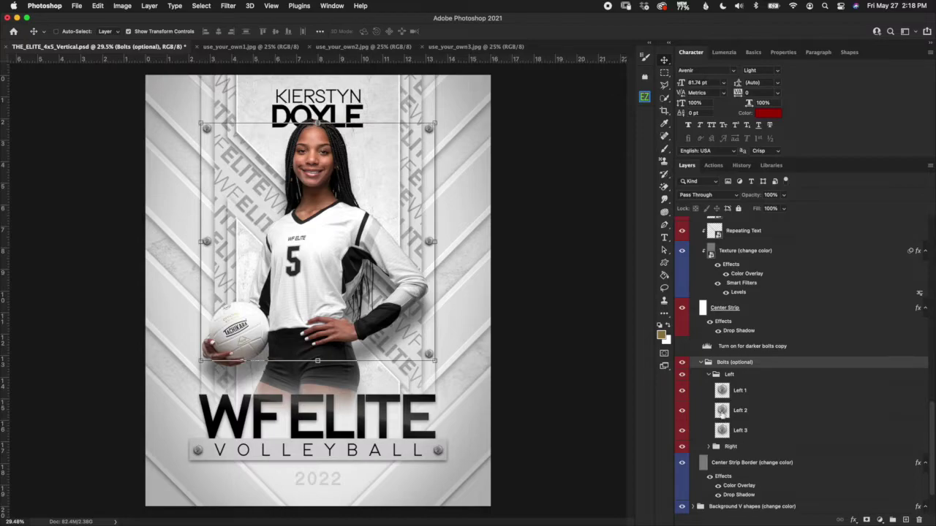
click(713, 377)
click(709, 375)
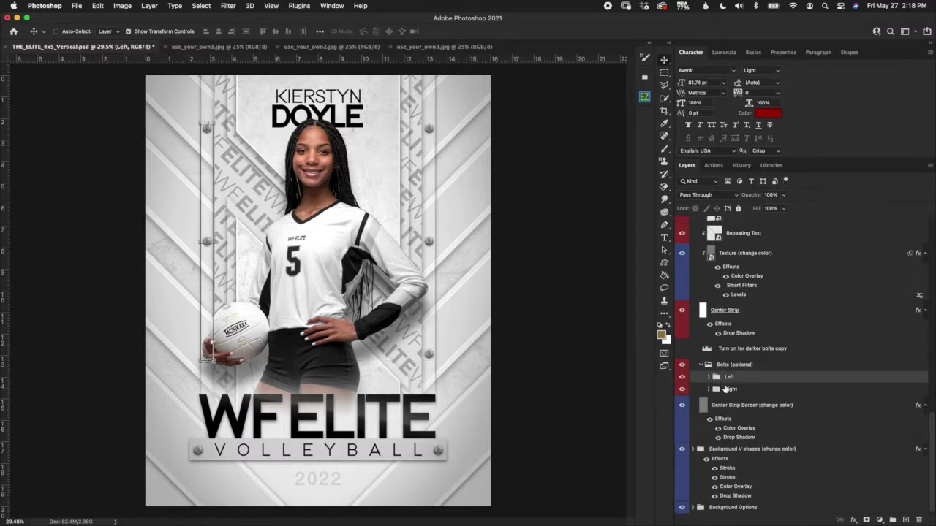
click(704, 367)
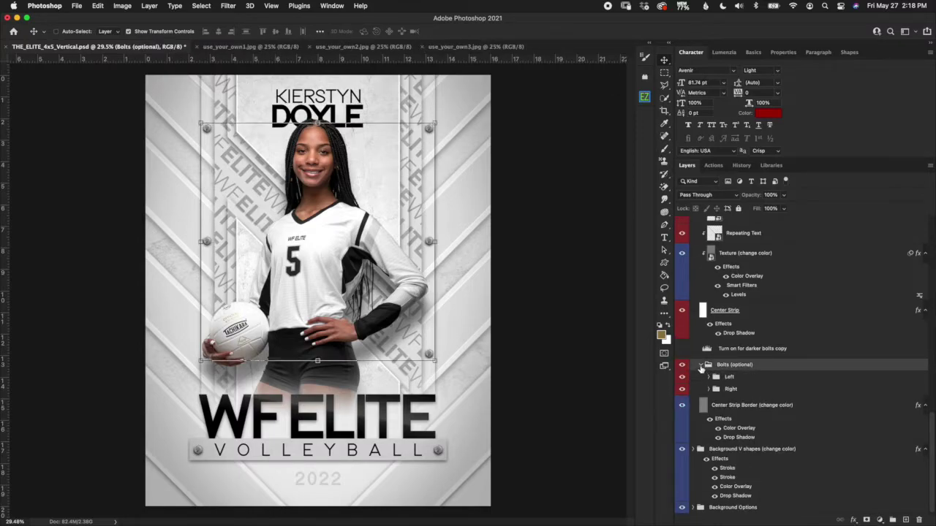
click(702, 365)
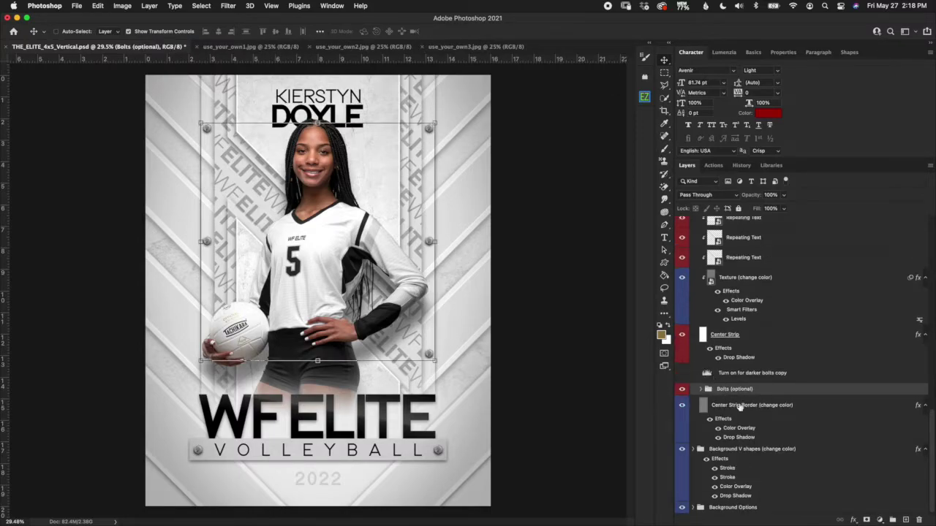
Clip the "Turn on for darker bolts copy" adjustment layer to the Bolts (optional) folder
click(768, 374)
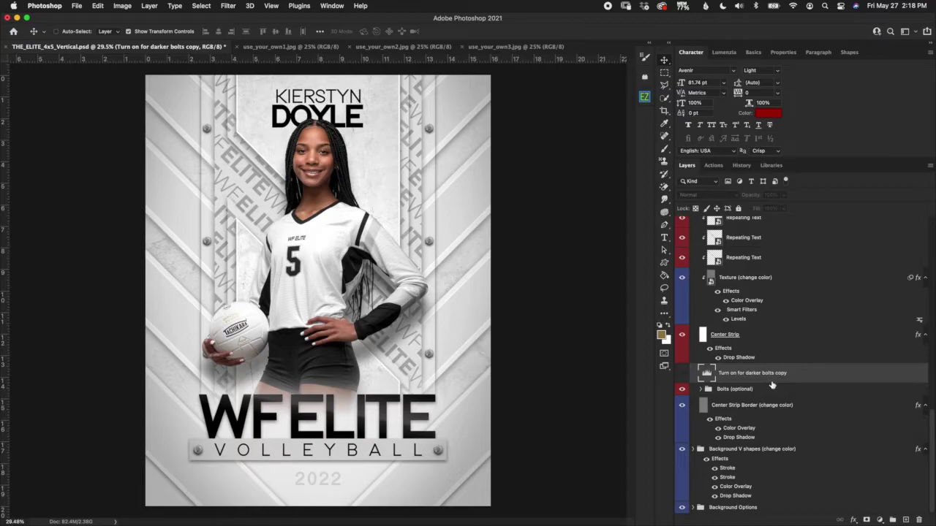
mouse_move(779, 386)
mouse_down()
mouse_move(785, 393)
mouse_move(788, 380)
mouse_up()
alt+click(788, 381)
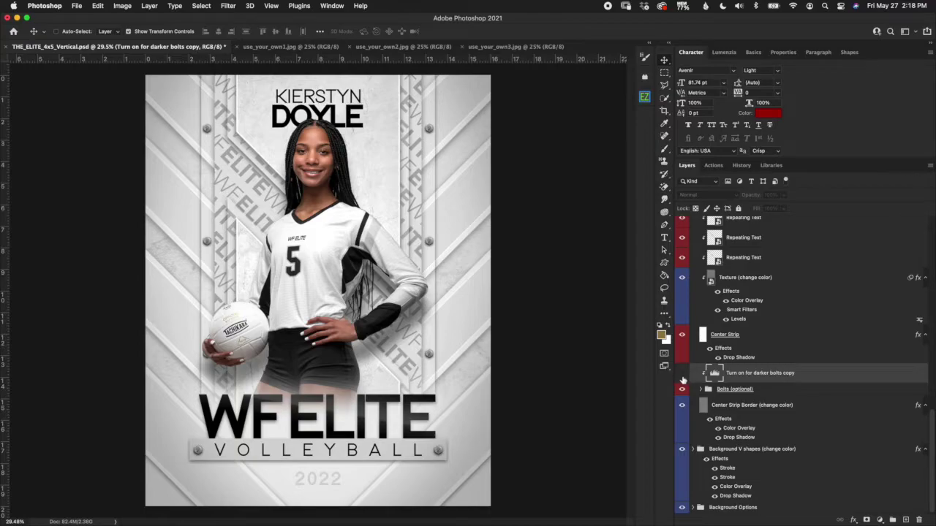
Toggle the darker bolts layer's visibility to compare the bolts, leave it on, and open its Levels settings
click(683, 374)
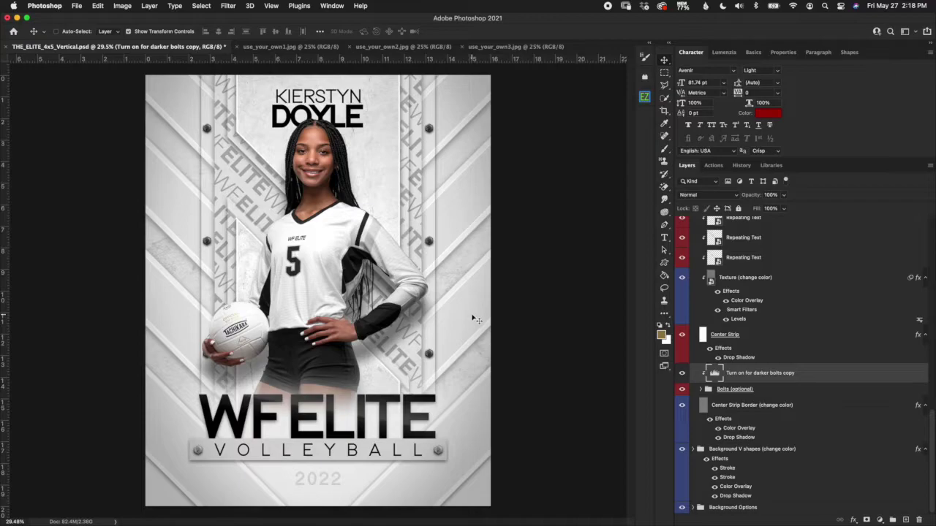
click(682, 373)
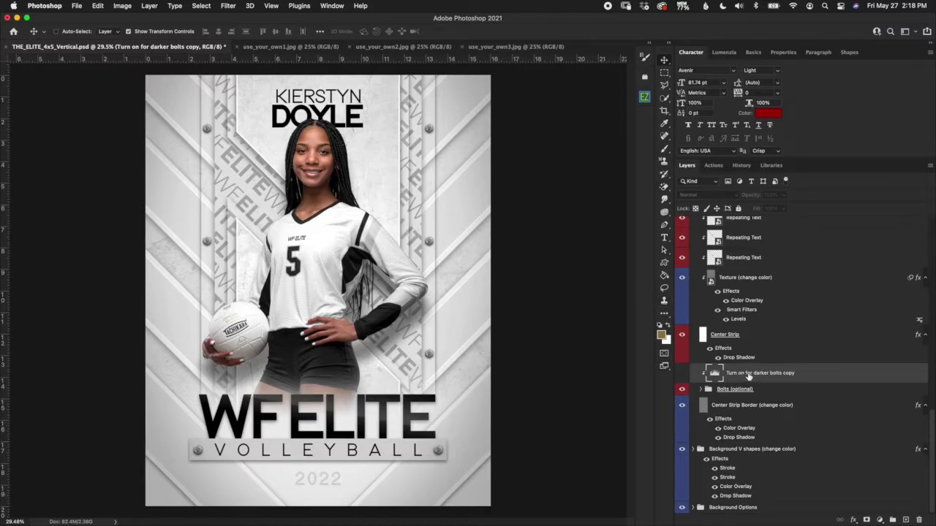
click(682, 373)
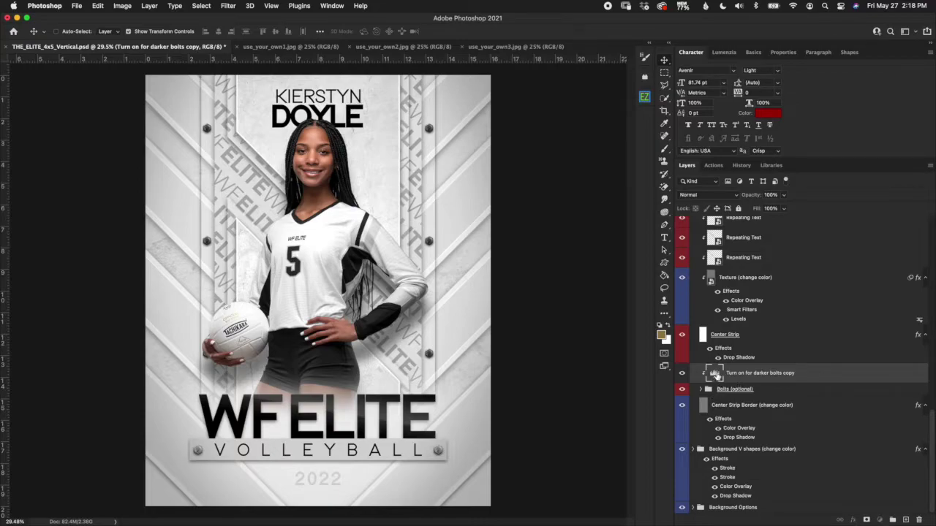
double_click(715, 375)
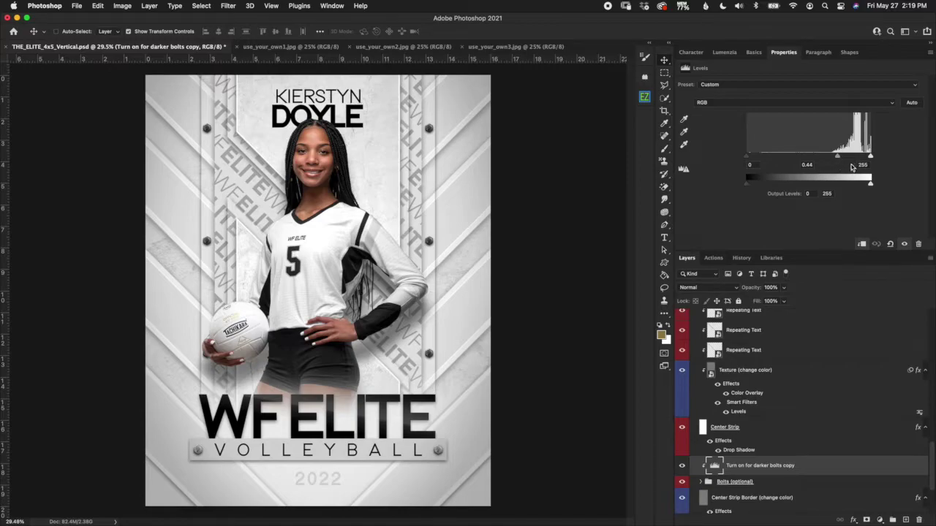
Try tinting the Bolts (optional) folder with a clipped Hue/Saturation adjustment, using Colorize and varying saturation and hue
click(798, 482)
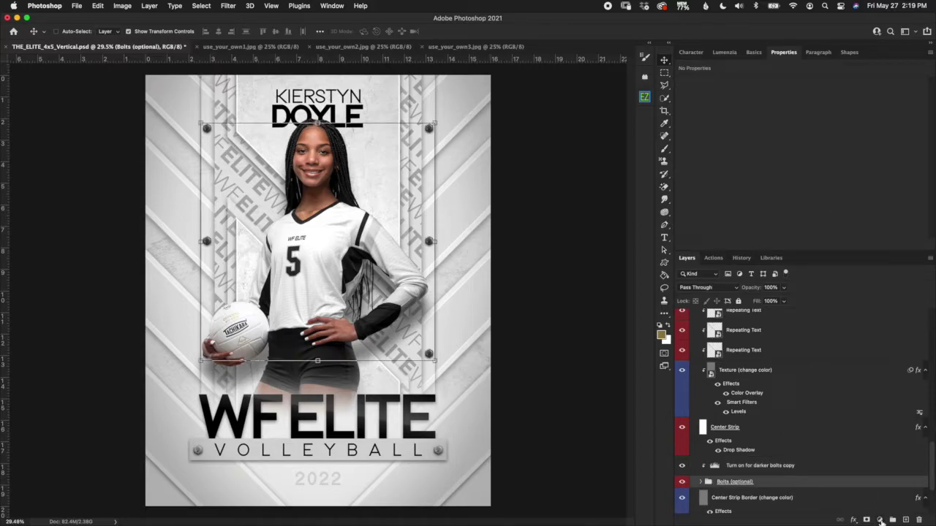
click(880, 520)
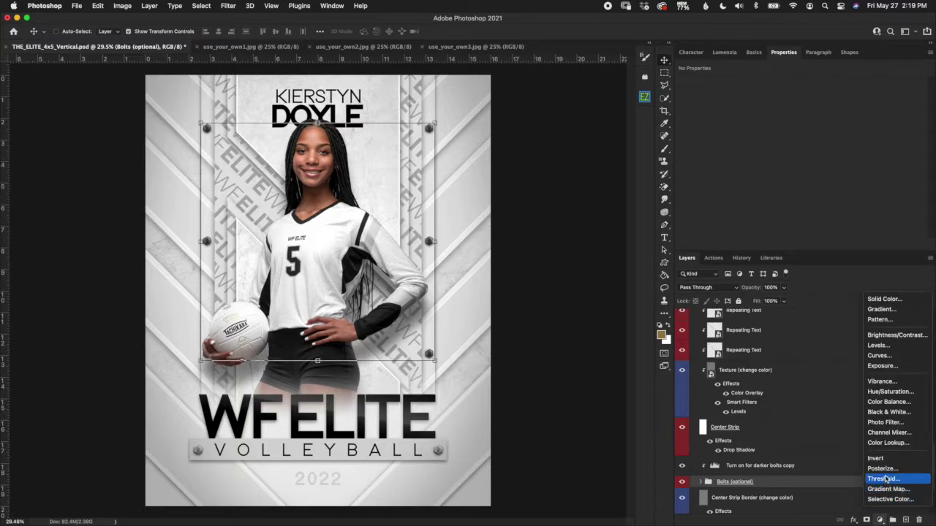
click(765, 491)
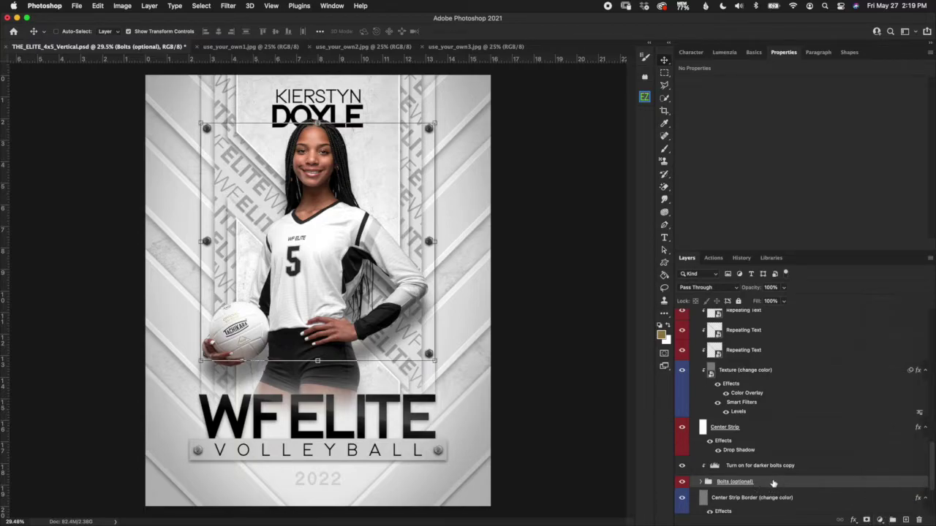
click(880, 520)
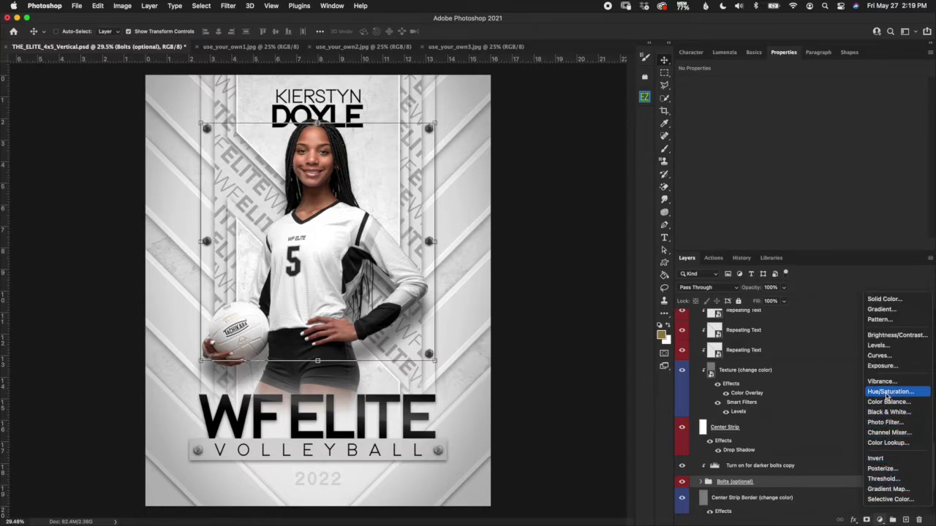
click(891, 392)
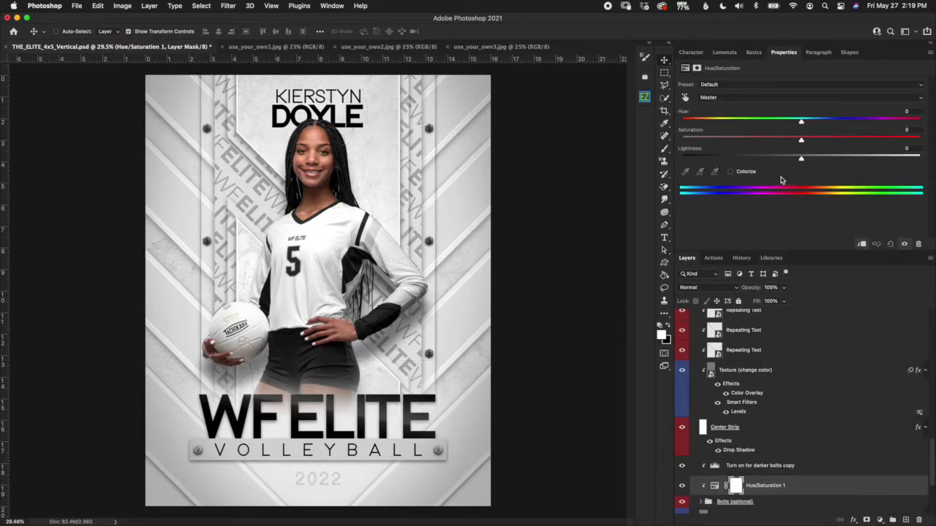
click(731, 172)
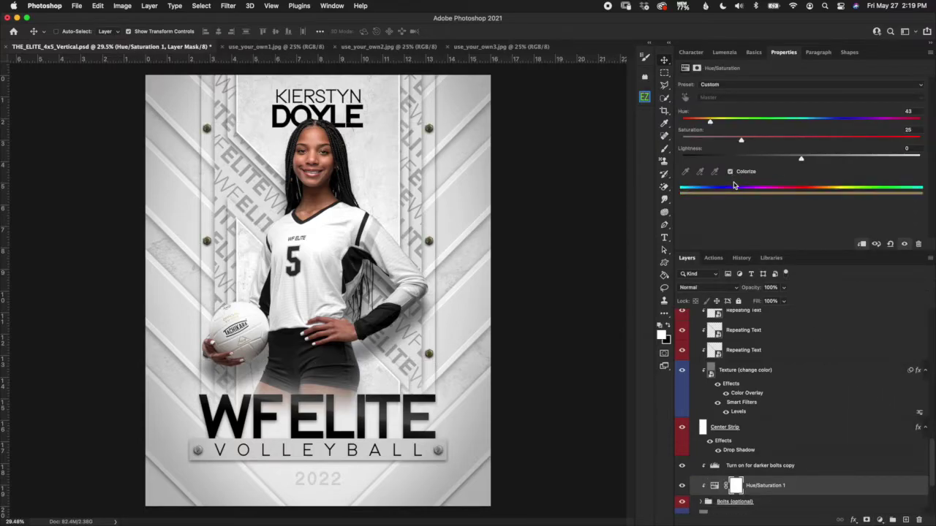
drag(743, 138, 816, 138)
drag(714, 121, 813, 121)
key(super+2)
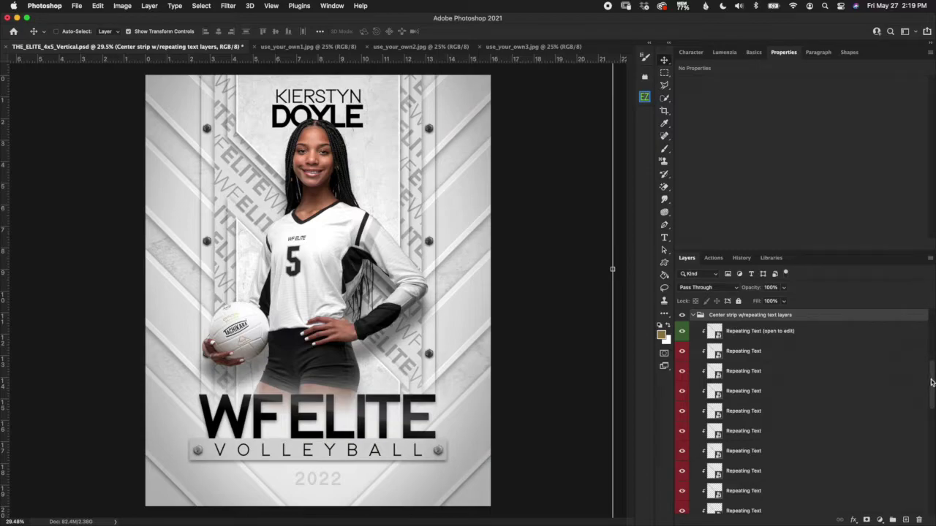
Hide the "Turn on for darker bolts copy" Levels layer above the Bolts folder
scroll(931, 382, down, 10)
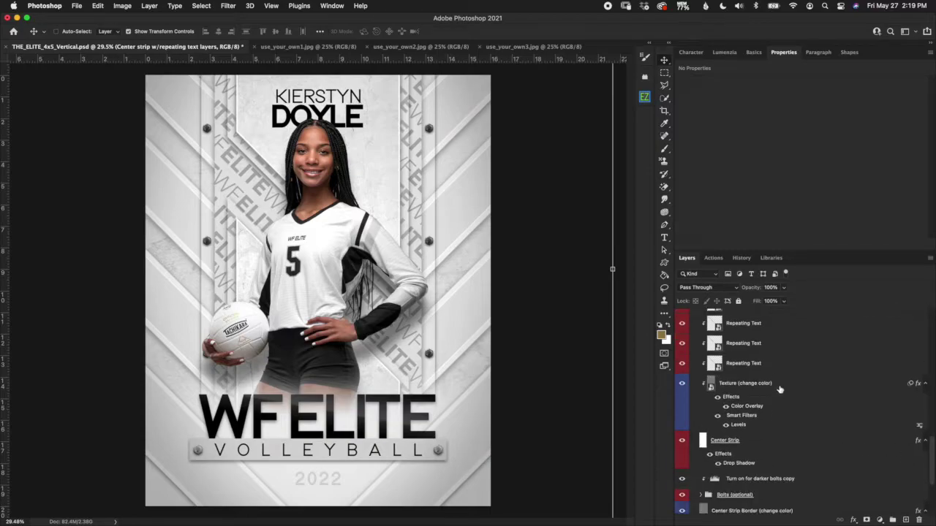
click(779, 389)
click(783, 440)
click(815, 480)
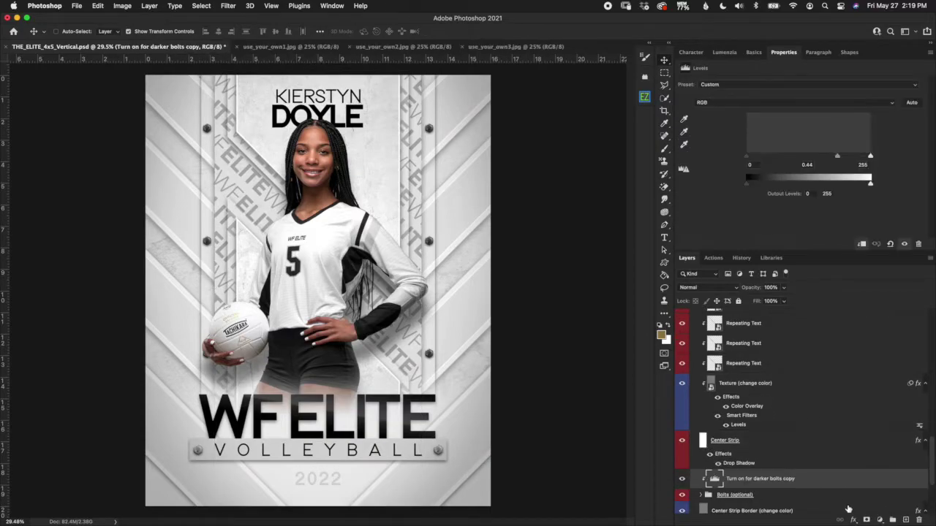
click(682, 479)
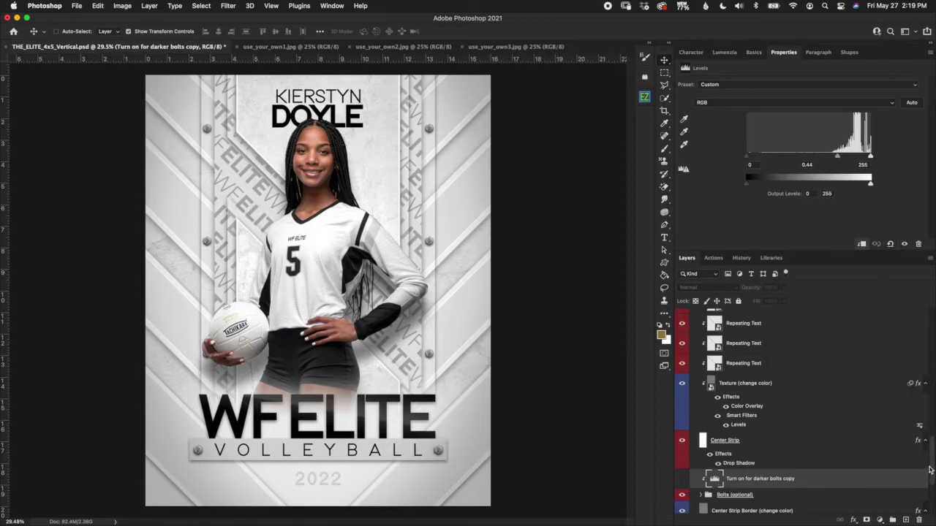
Review the Center Strip Border layer's Color Overlay settings and set the layer's Fill to 34%
scroll(930, 470, down, 3)
click(753, 431)
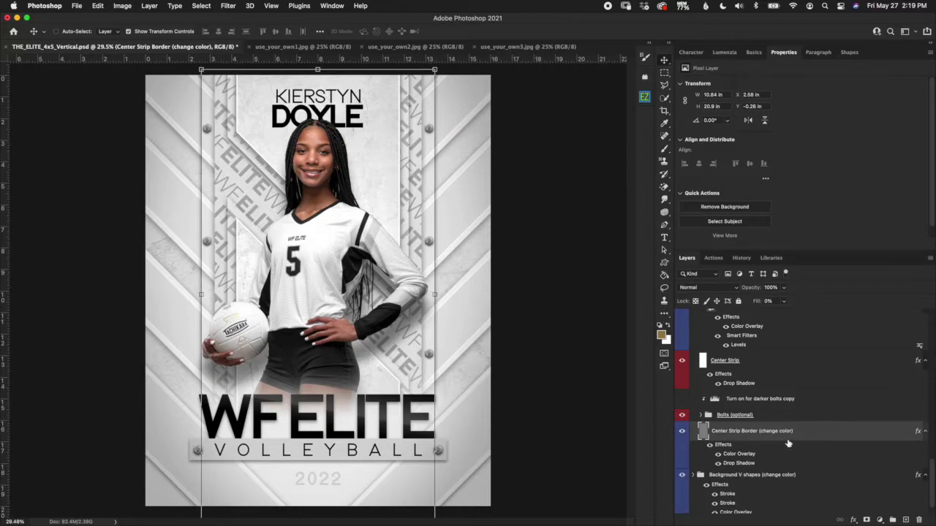
double_click(731, 455)
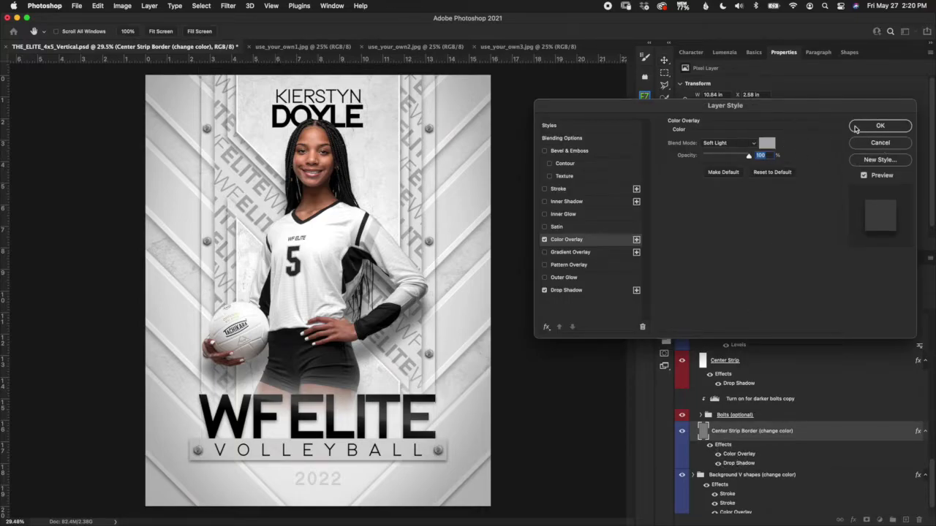
click(879, 128)
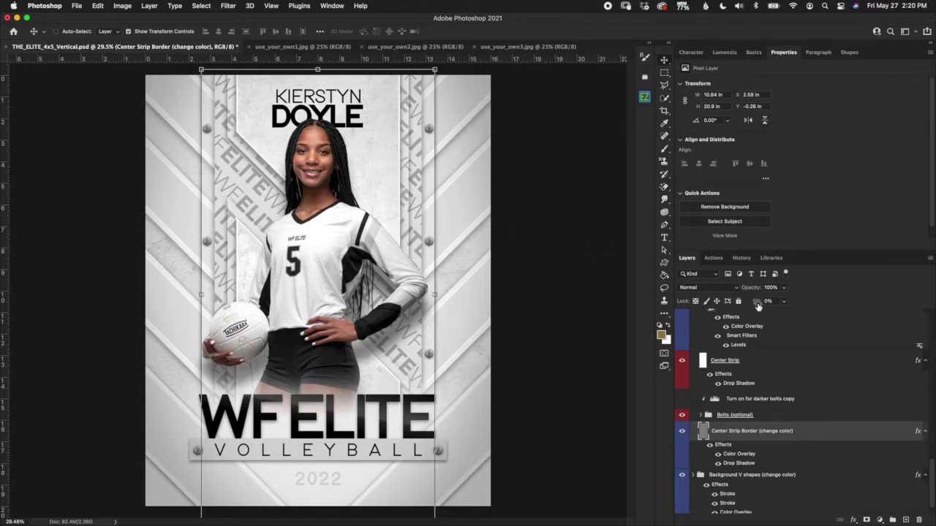
drag(758, 301, 758, 303)
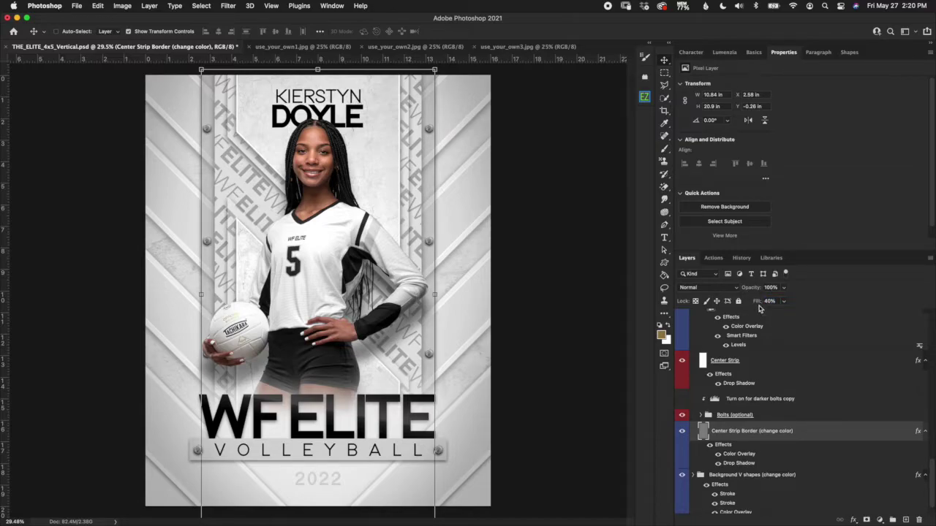
drag(759, 304, 782, 304)
Try dark purple 300e57 as the Color Overlay color of the Center Strip Border layer
double_click(739, 454)
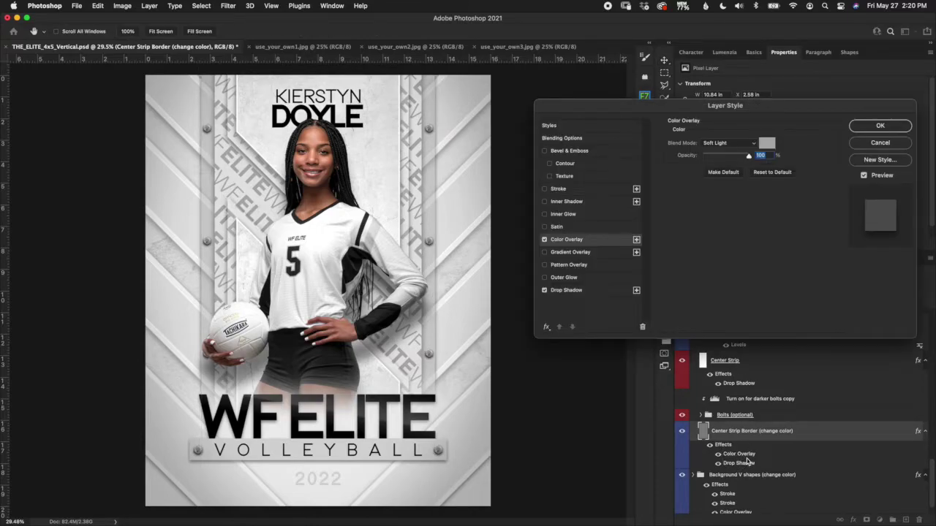
click(766, 142)
click(701, 296)
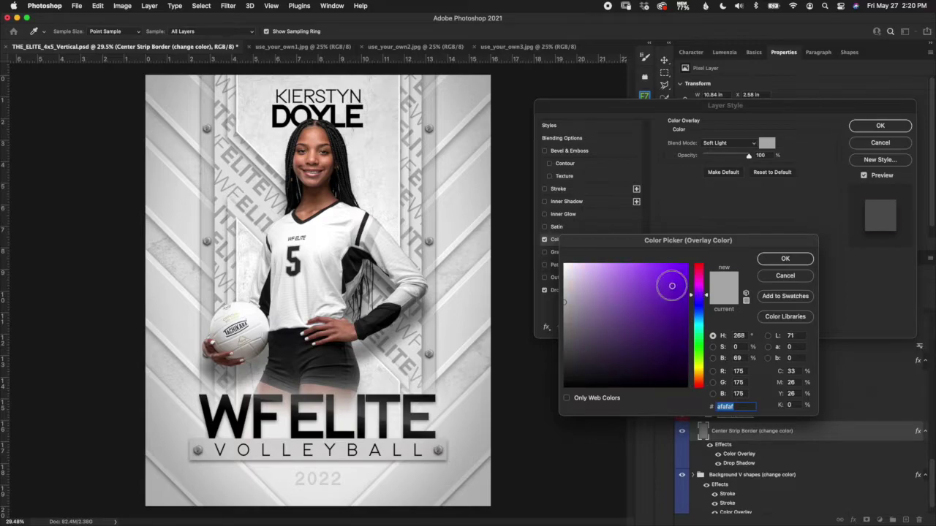
click(673, 285)
click(606, 329)
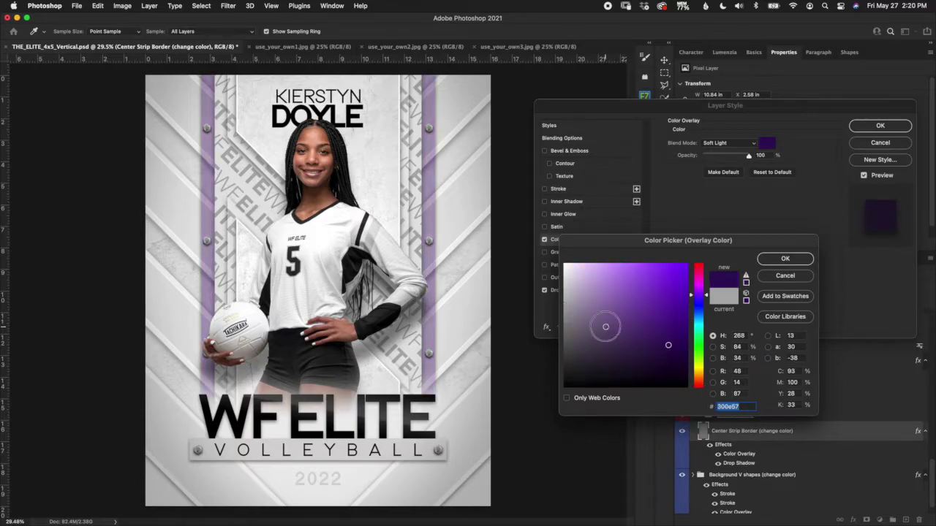
click(785, 275)
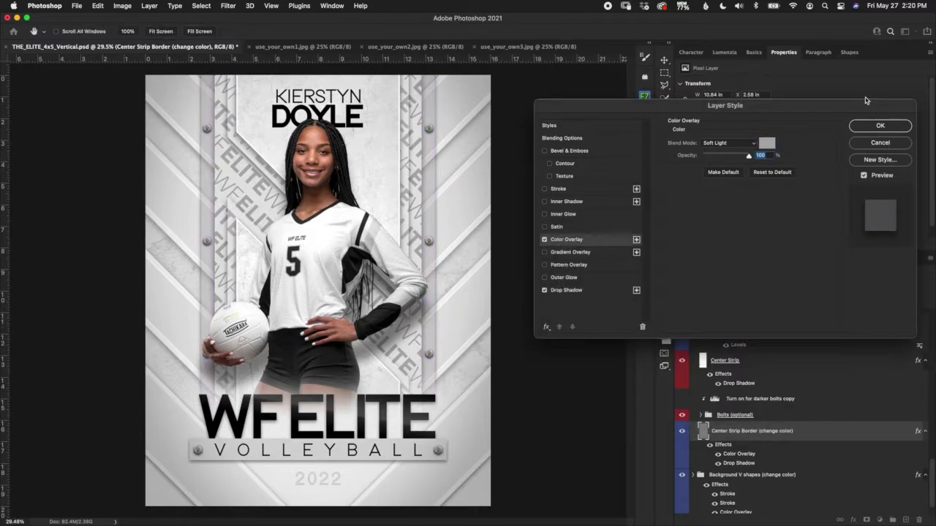
click(880, 143)
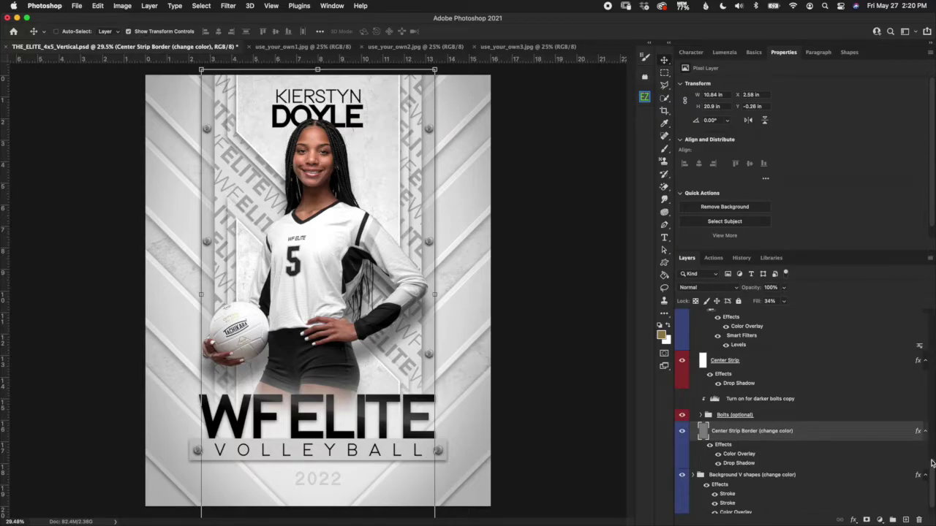
Review the Drop Shadow settings of the Center Strip Border layer without changing them
scroll(933, 463, down, 2)
click(810, 452)
click(801, 407)
double_click(738, 437)
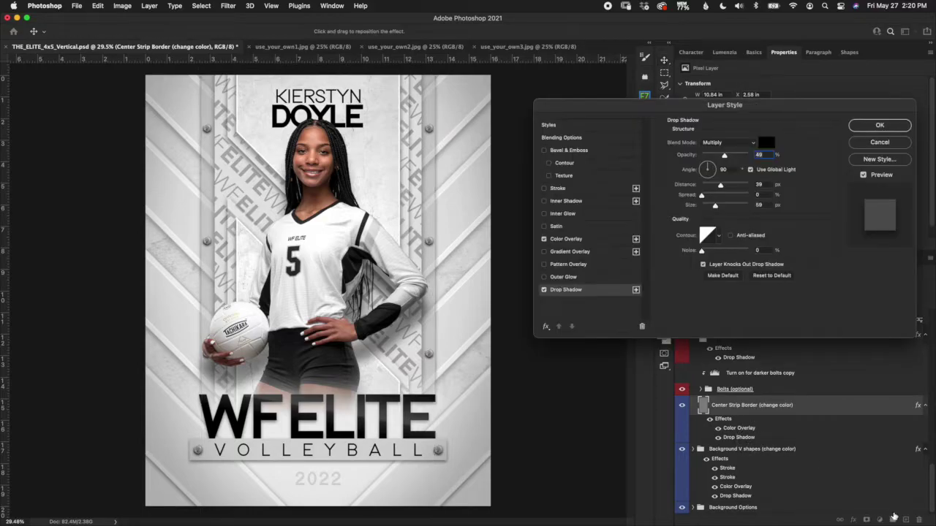
click(879, 143)
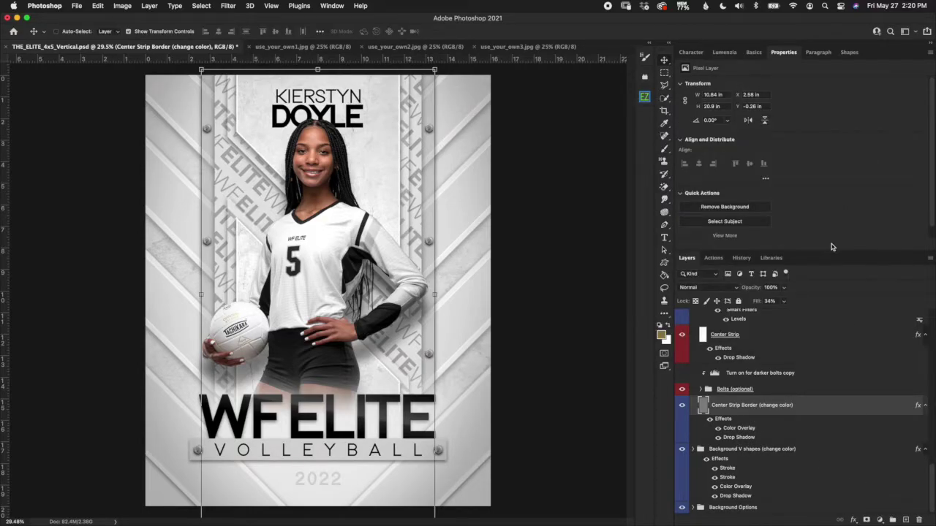
Collapse the center strip's repeating text folder and expand the Center Vertical Shape Layers folder
drag(933, 477, 921, 347)
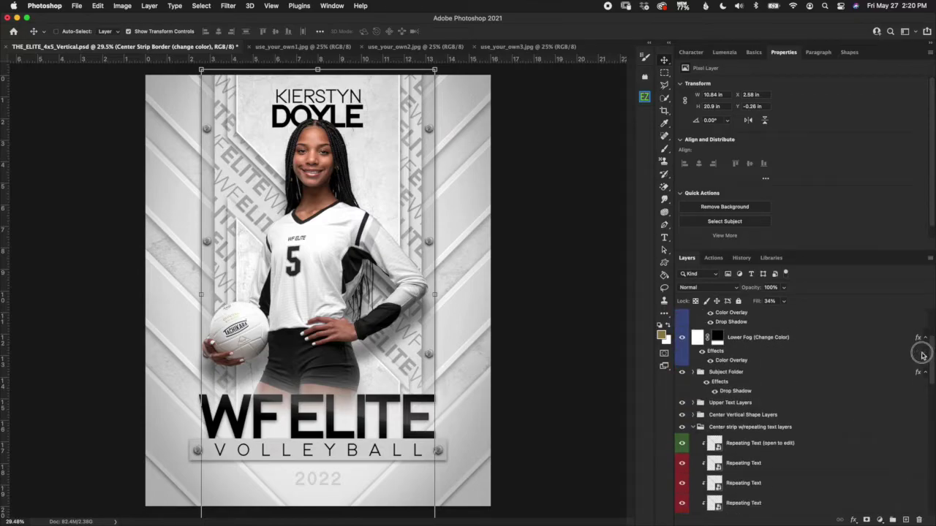
click(724, 429)
click(692, 427)
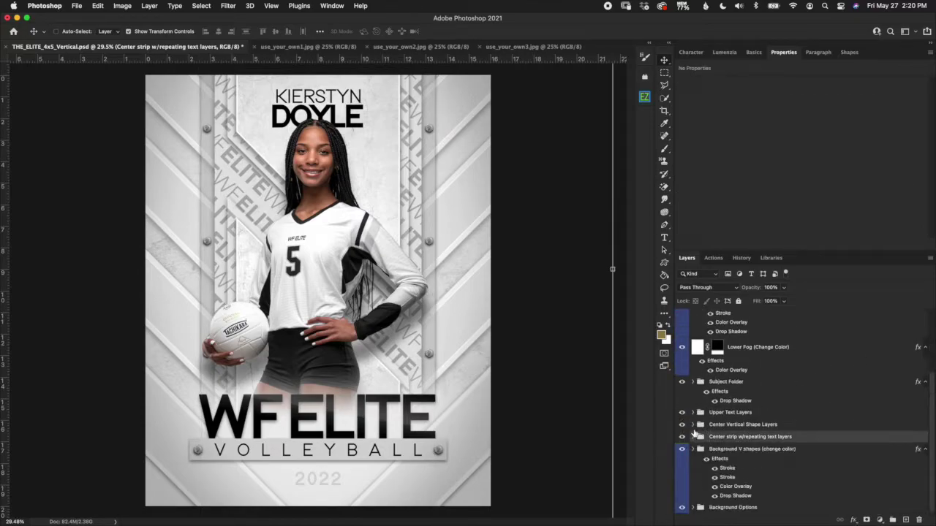
click(760, 426)
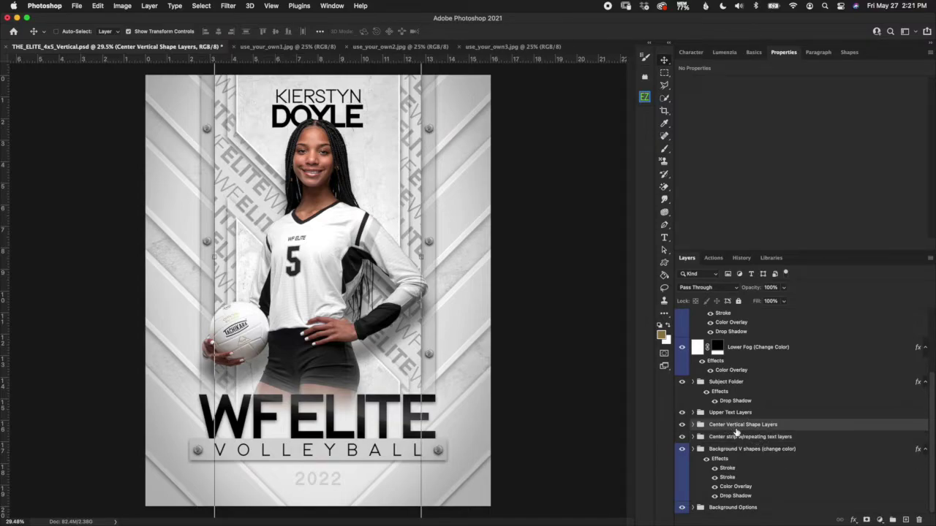
click(692, 424)
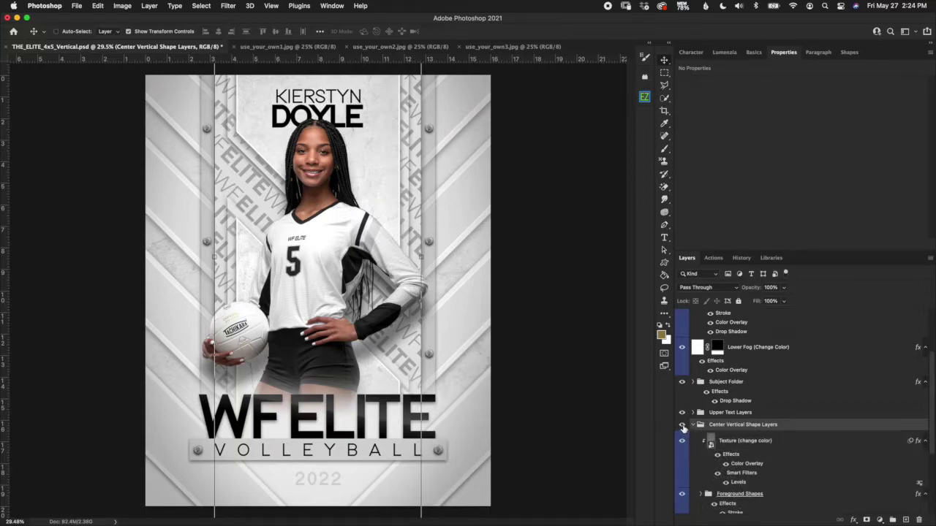
Hide and show the Center Vertical Shape Layers folder to compare the poster, and select its Texture layer
click(682, 424)
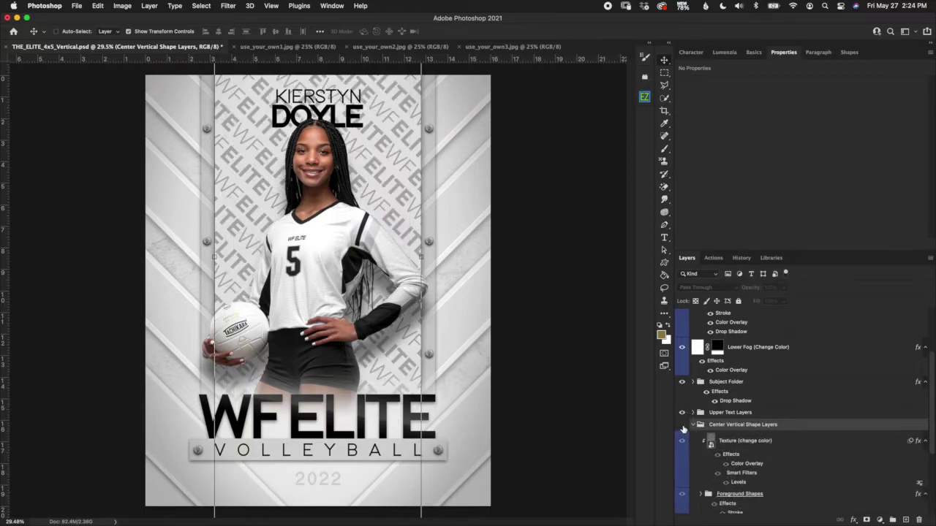
click(682, 425)
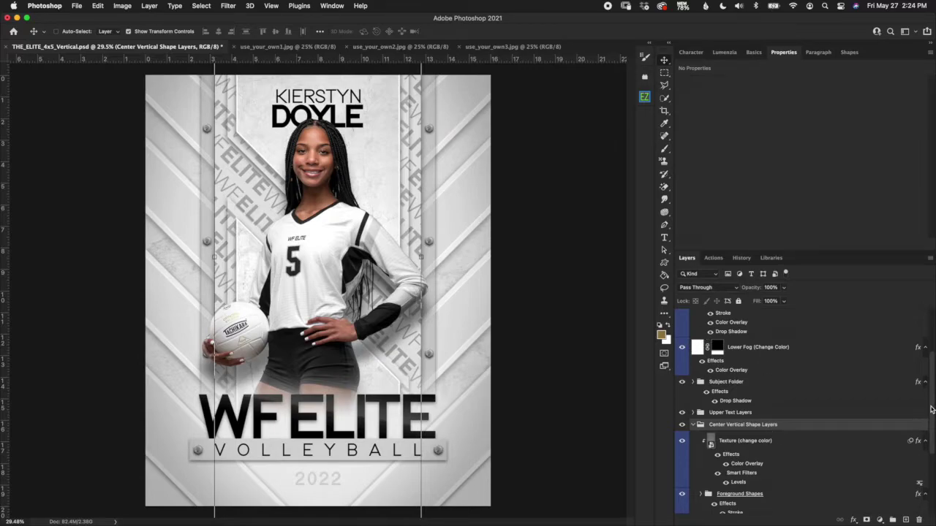
scroll(931, 409, down, 5)
click(763, 374)
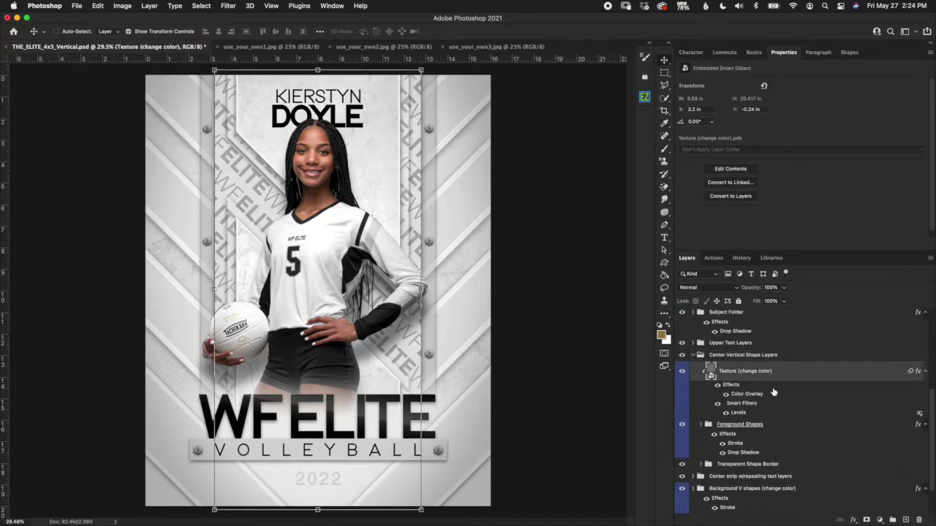
drag(703, 375, 756, 410)
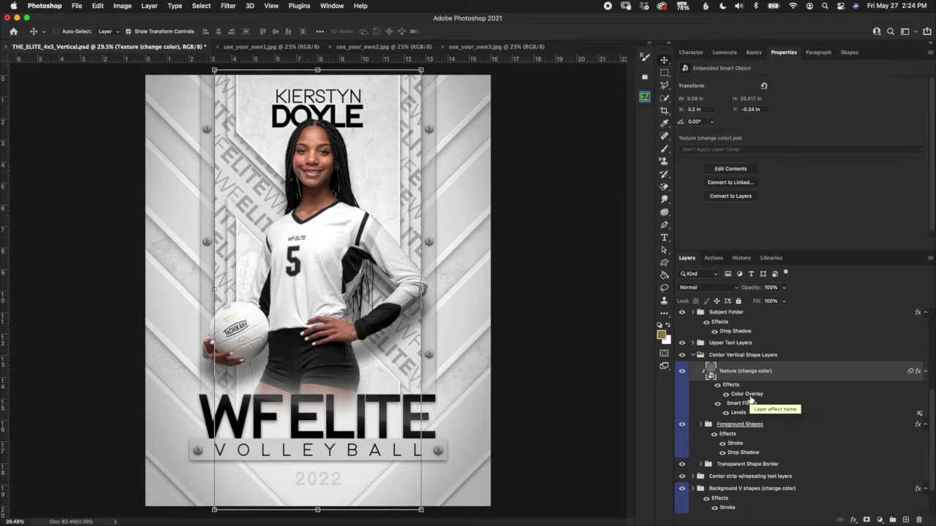
Try blue 298dc7 as the Color Overlay color of the Texture layer in the Center Vertical Shape Layers folder
double_click(749, 396)
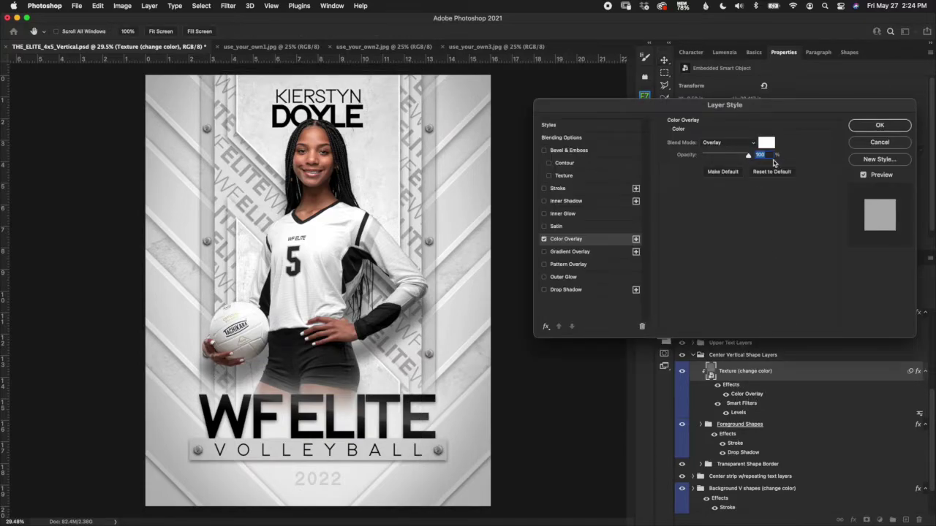
click(766, 144)
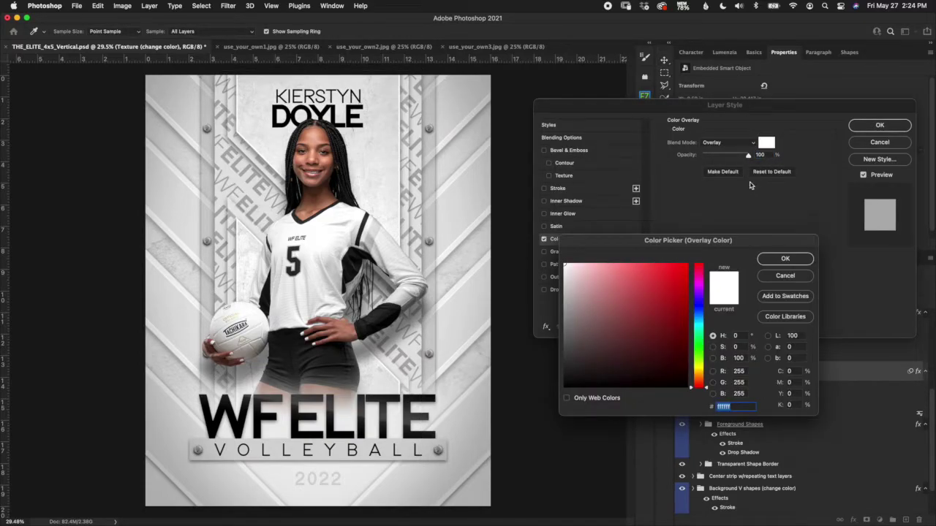
click(699, 318)
click(663, 290)
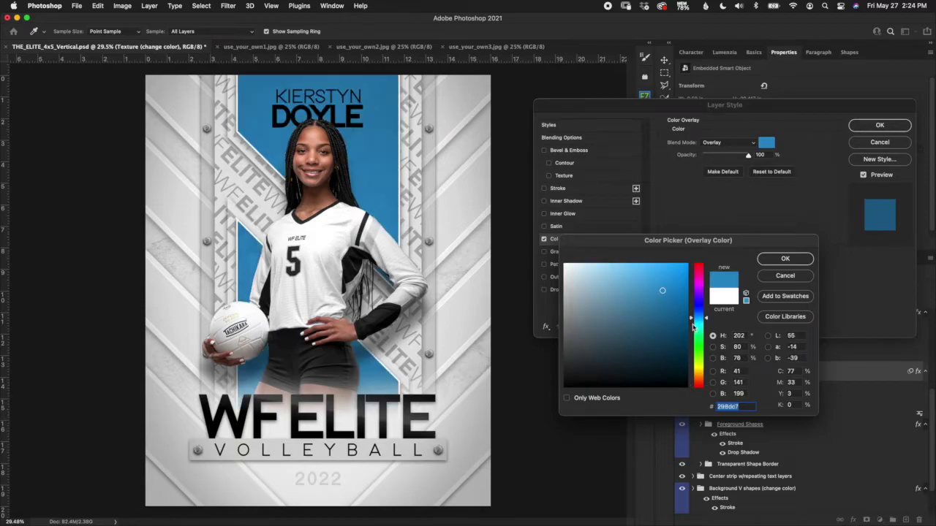
click(785, 275)
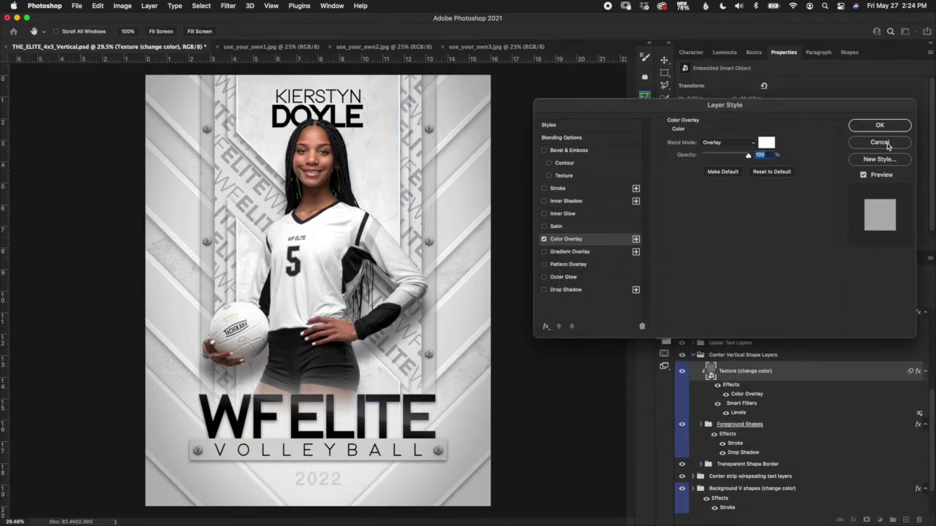
click(880, 142)
Select the Foreground Shapes folder and toggle its visibility off and on to compare the poster with and without it
click(785, 424)
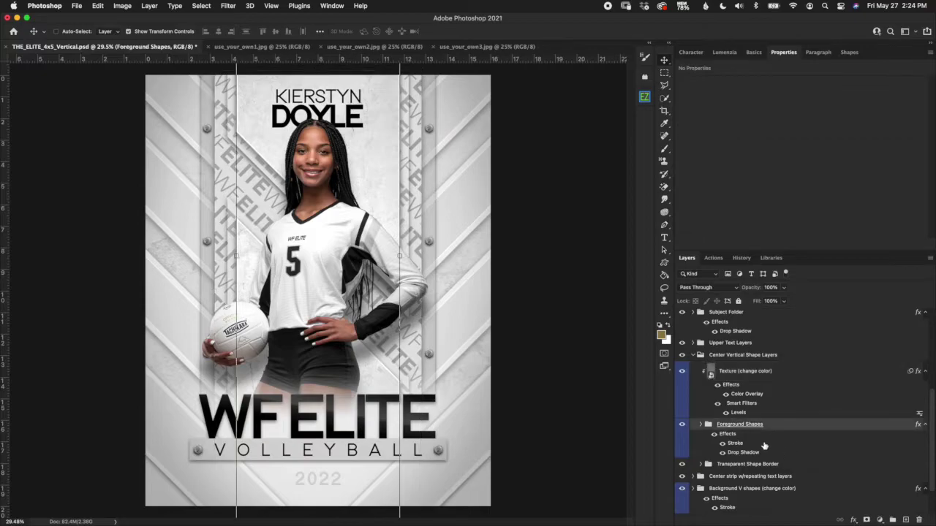
click(683, 425)
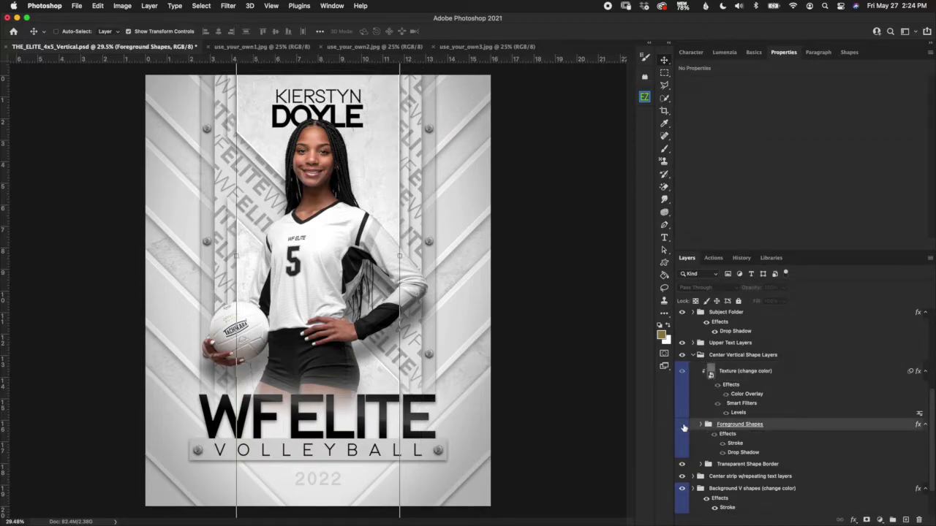
click(683, 426)
click(683, 426)
click(683, 427)
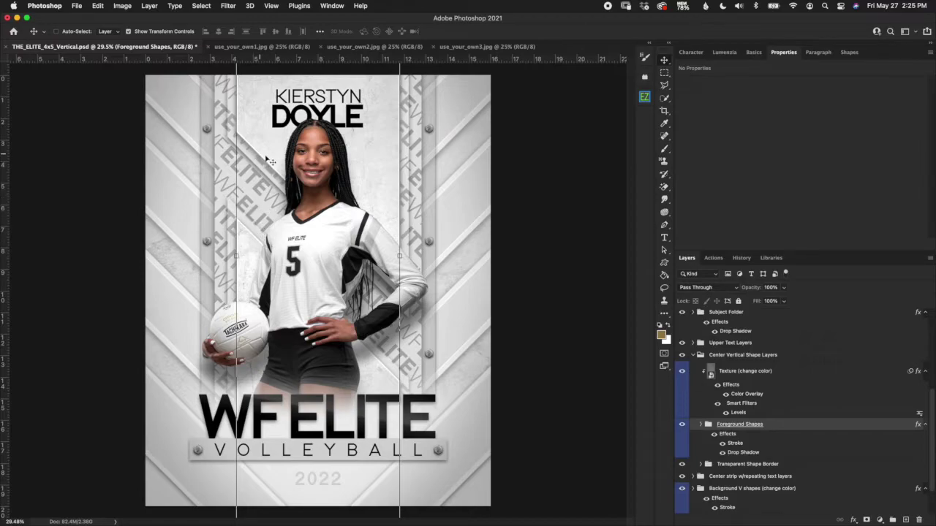
Try dark red a91b1b as the Stroke color of the Foreground Shapes folder, and a stroke size of 10 px
double_click(734, 443)
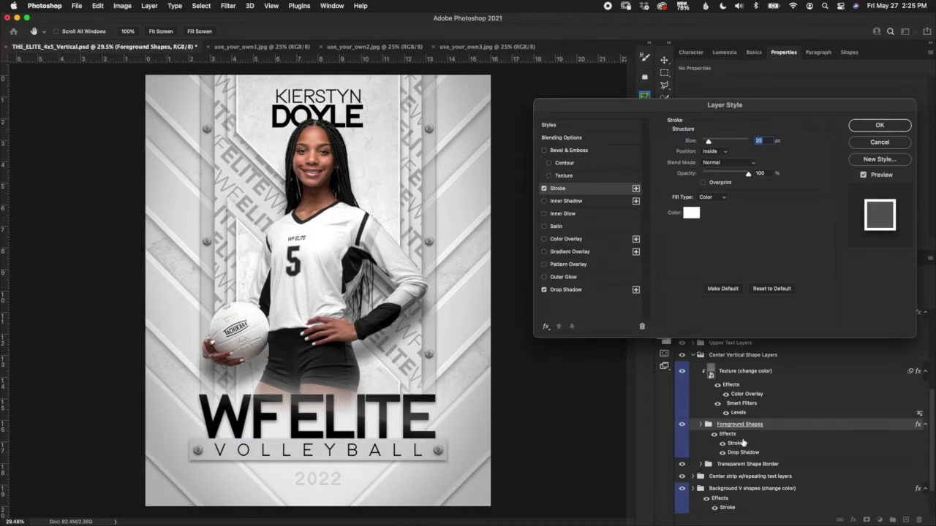
click(693, 213)
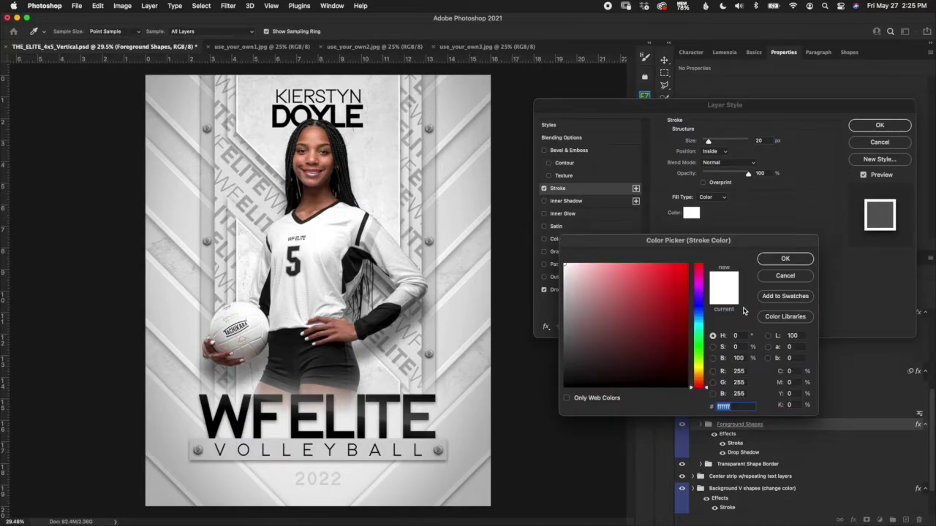
click(668, 305)
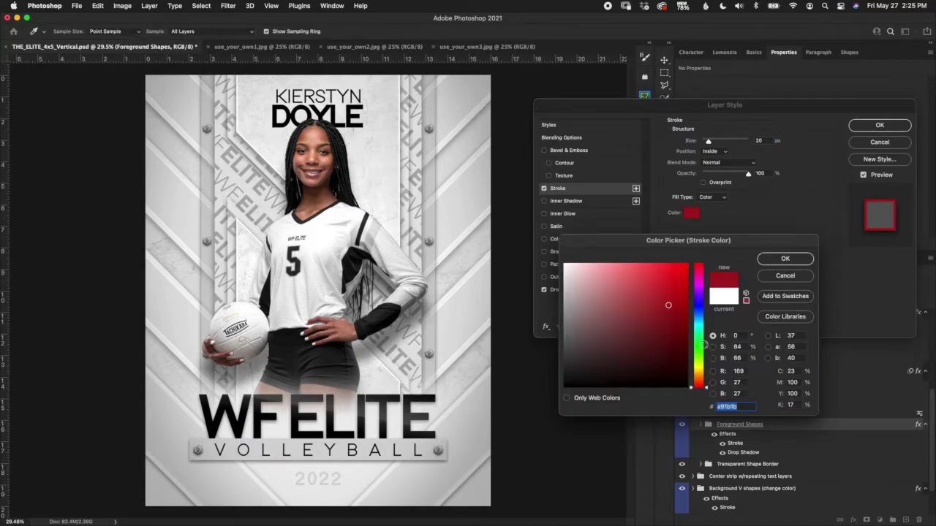
click(781, 277)
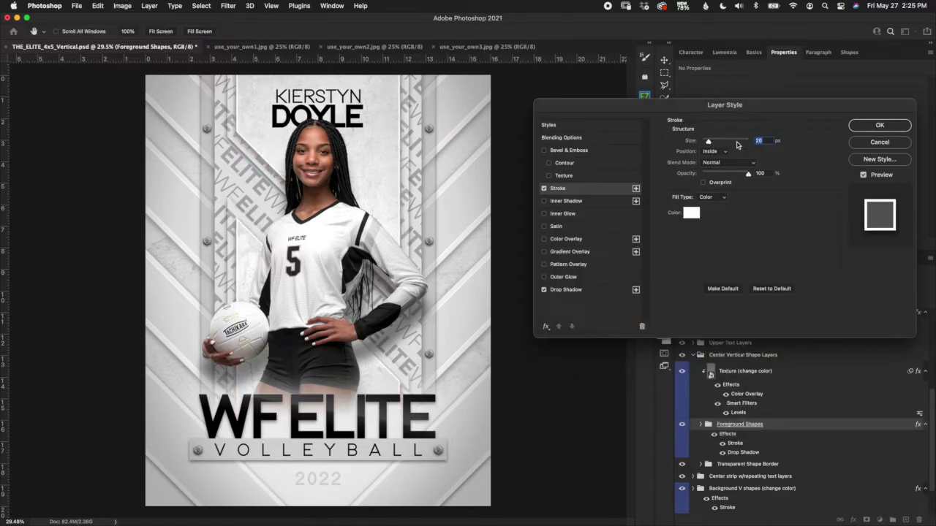
mouse_move(709, 142)
mouse_down()
mouse_move(718, 143)
mouse_move(706, 144)
mouse_up()
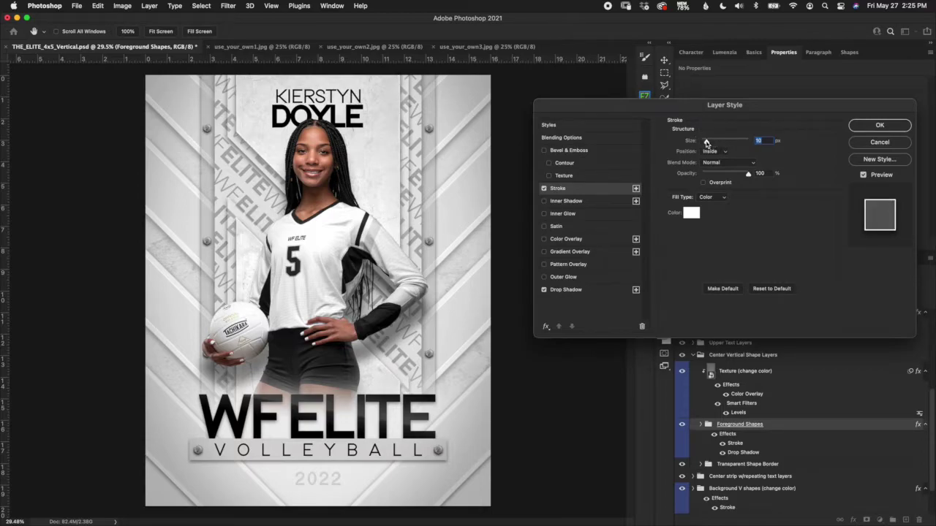
click(870, 143)
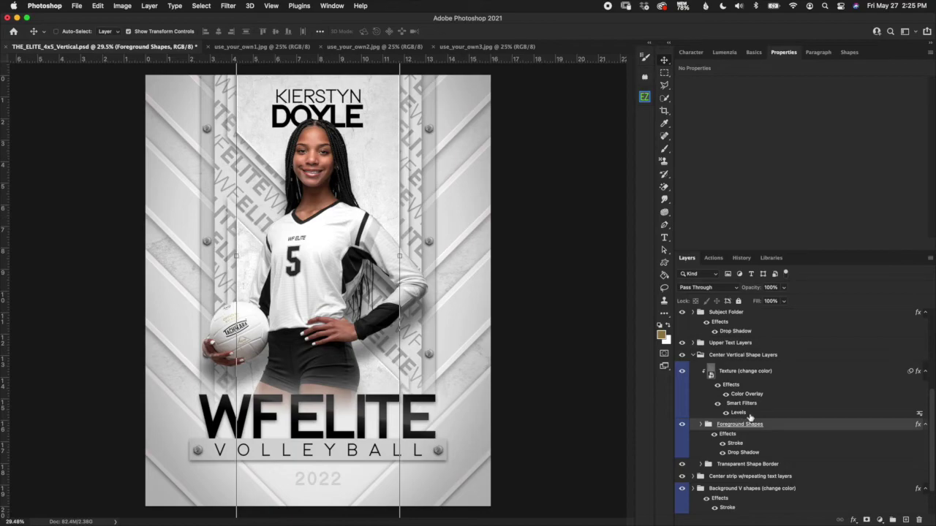
Select the Transparent Shape Border folder, and collapse the Center Vertical Shape Layers folder
click(761, 465)
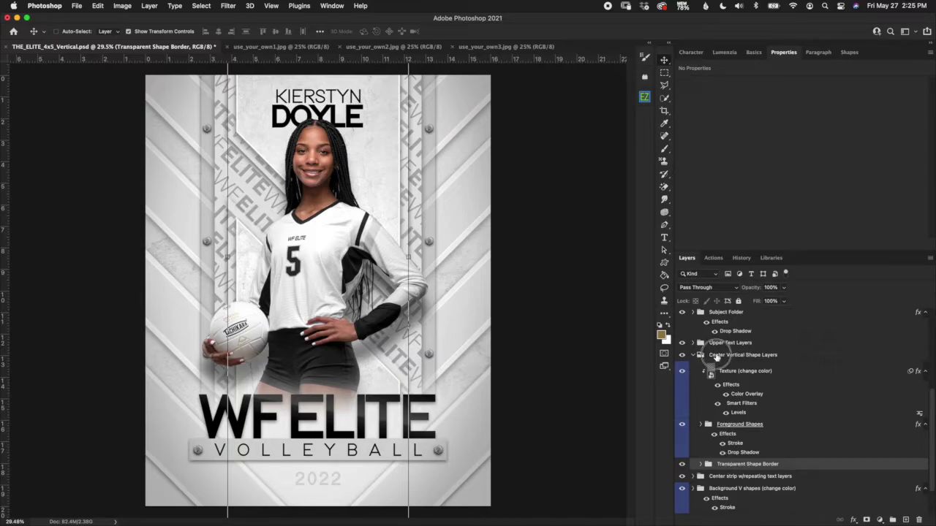
click(716, 356)
click(694, 356)
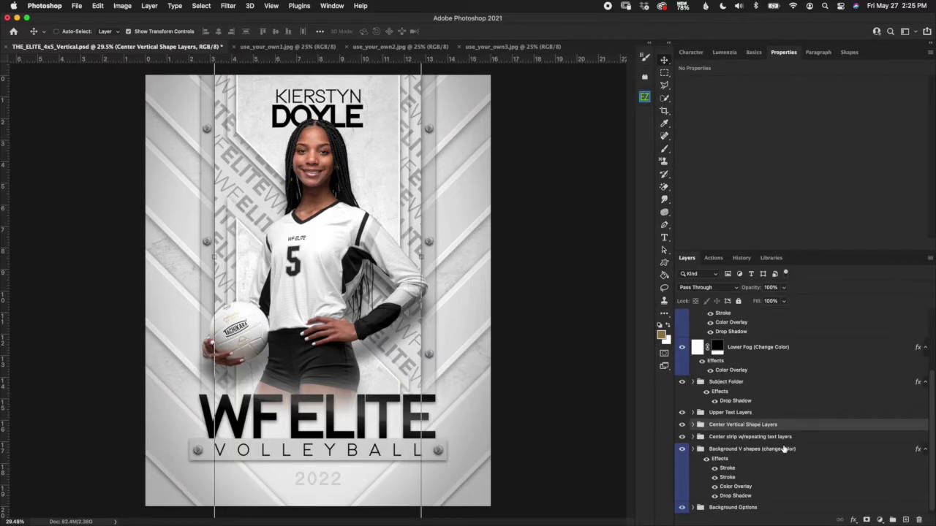
Expand the Upper Text Layers folder and review the character settings of both option 1 name layers and First Name option 2
click(731, 412)
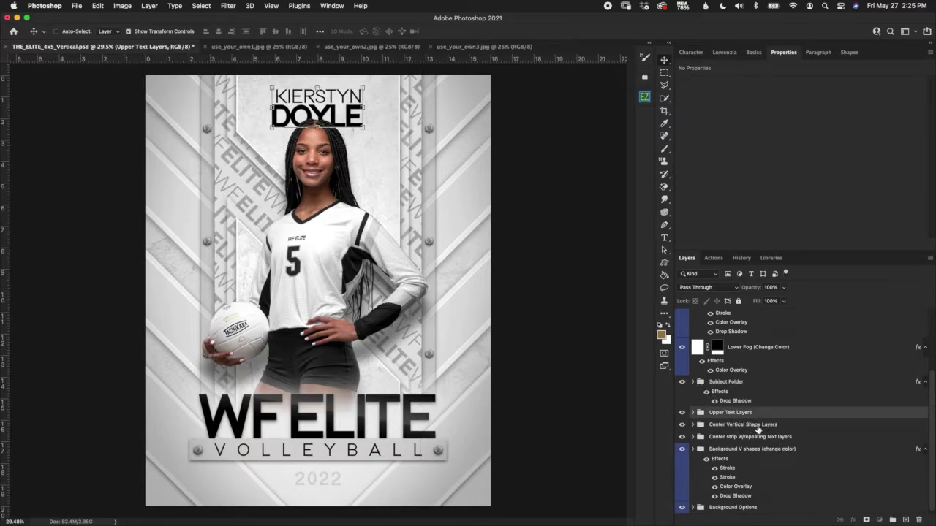
click(693, 413)
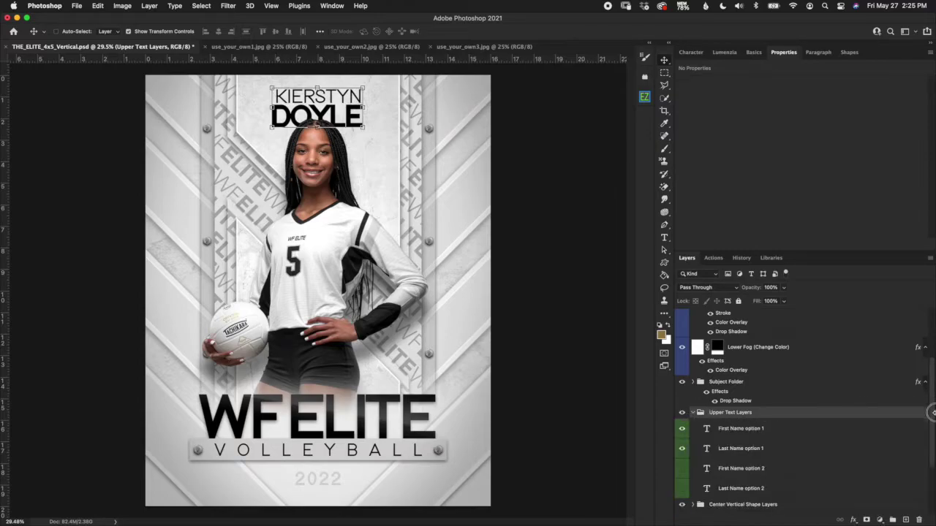
scroll(932, 417, down, 2)
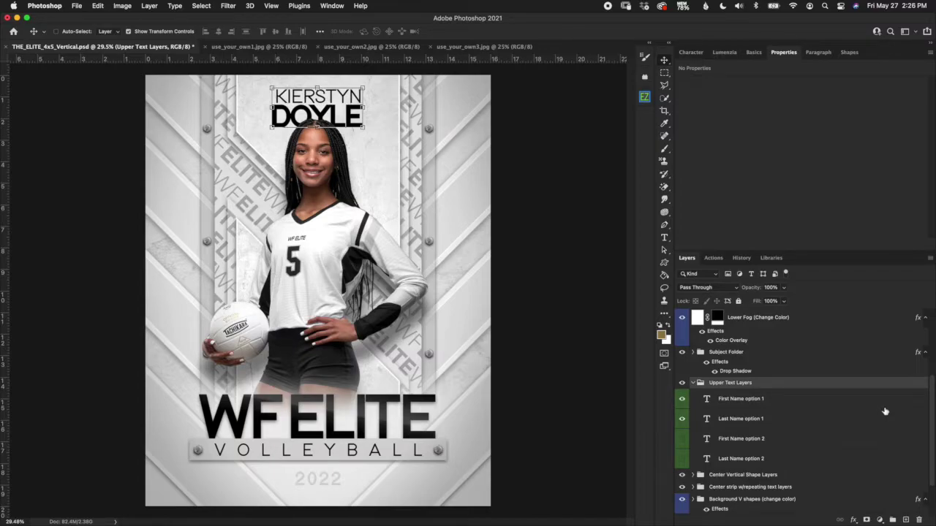
click(734, 400)
click(692, 53)
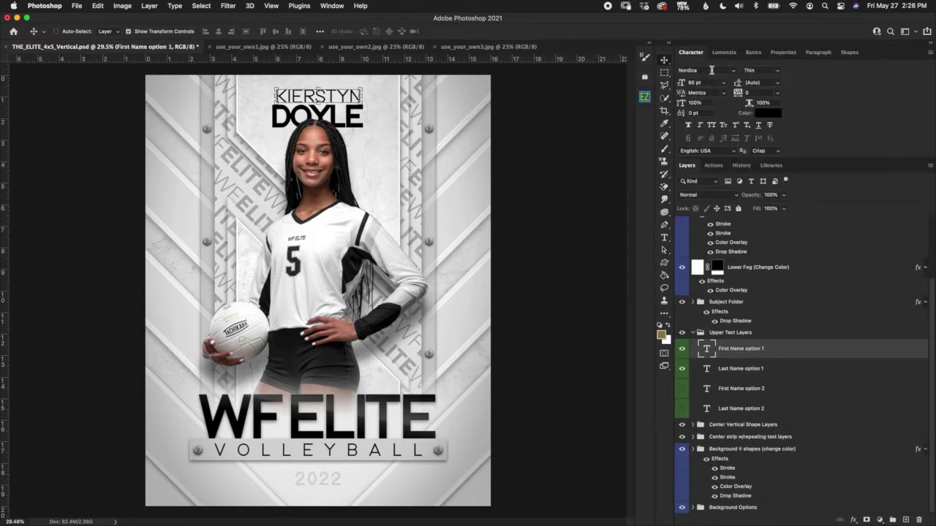
click(775, 372)
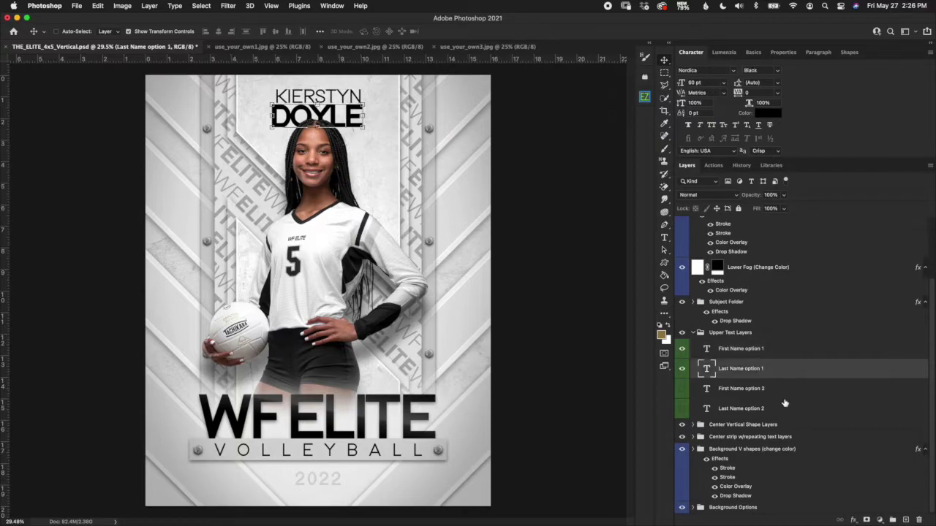
click(788, 391)
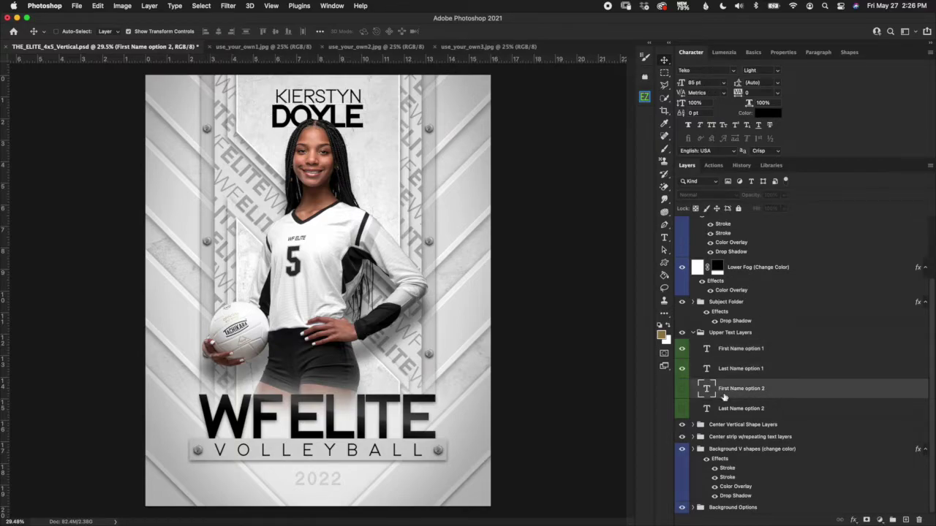
Hide the option 1 first and last name layers and show the option 2 name layers instead
click(681, 368)
click(681, 349)
click(682, 388)
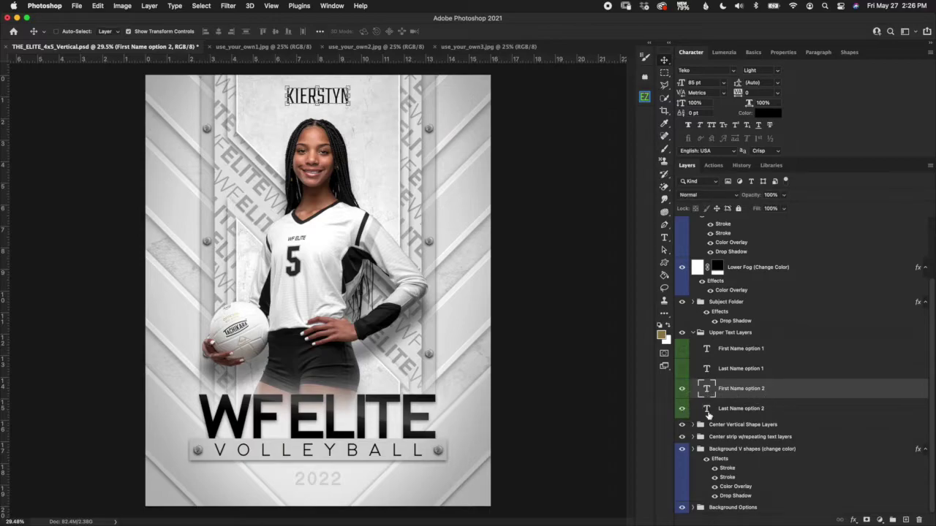
click(682, 409)
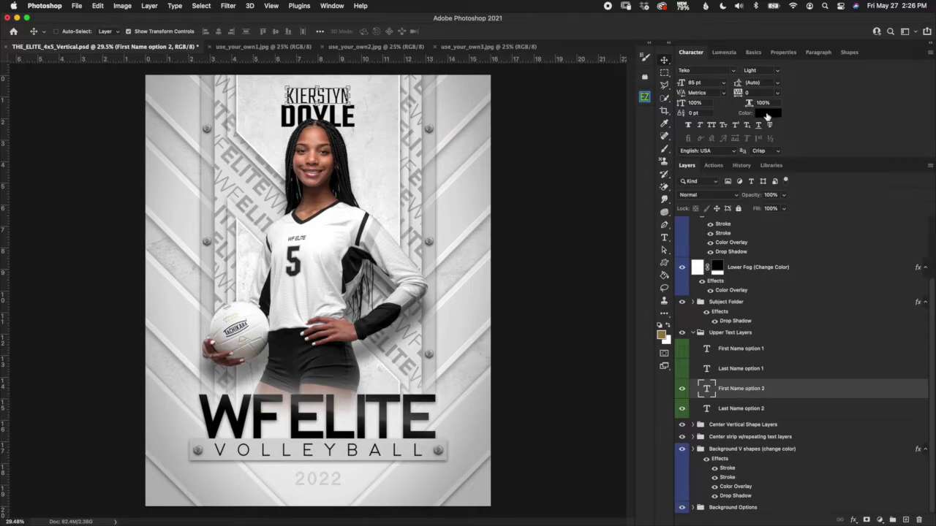
Select the First Name option 2 text and check the Last Name option 2 font style choices, keeping SemiBold
double_click(708, 390)
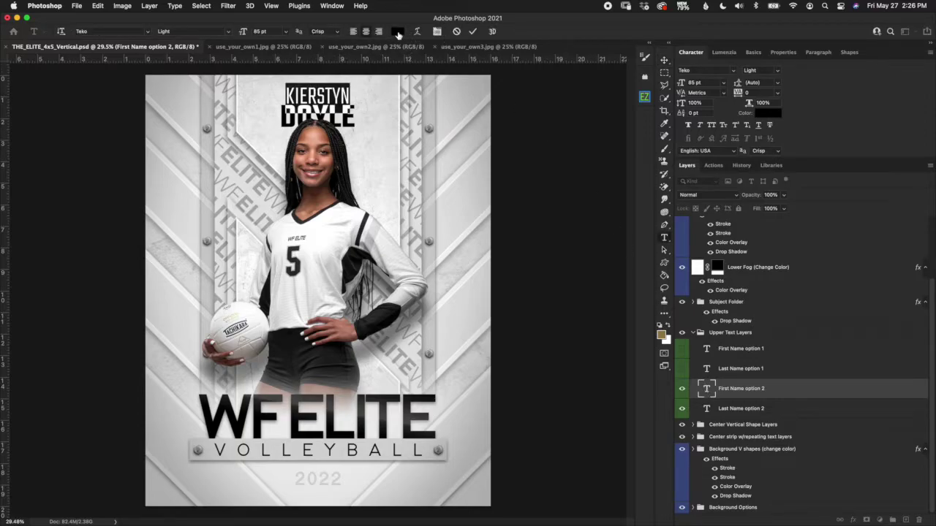
click(729, 410)
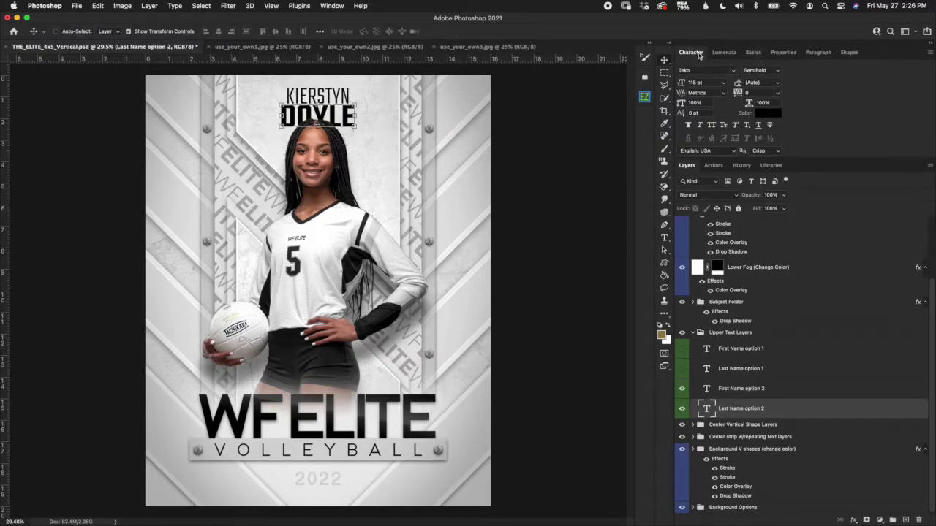
click(778, 71)
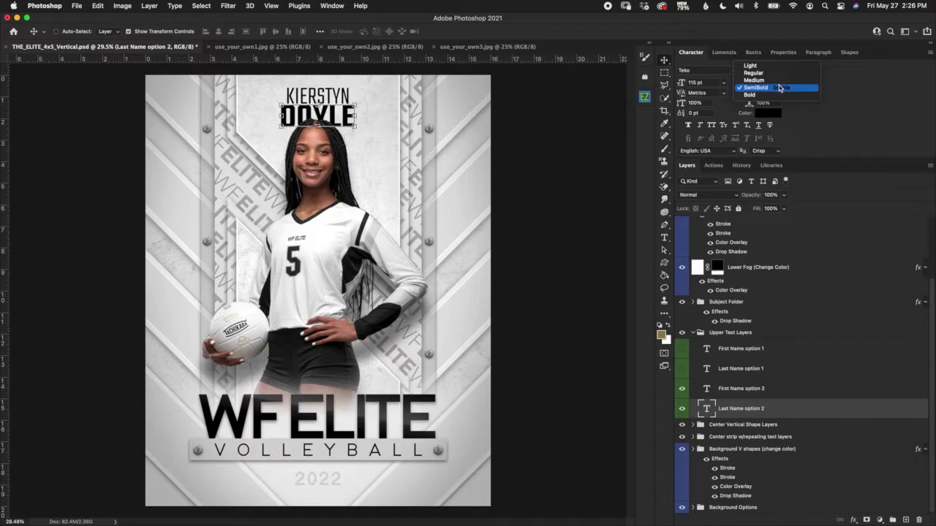
click(779, 89)
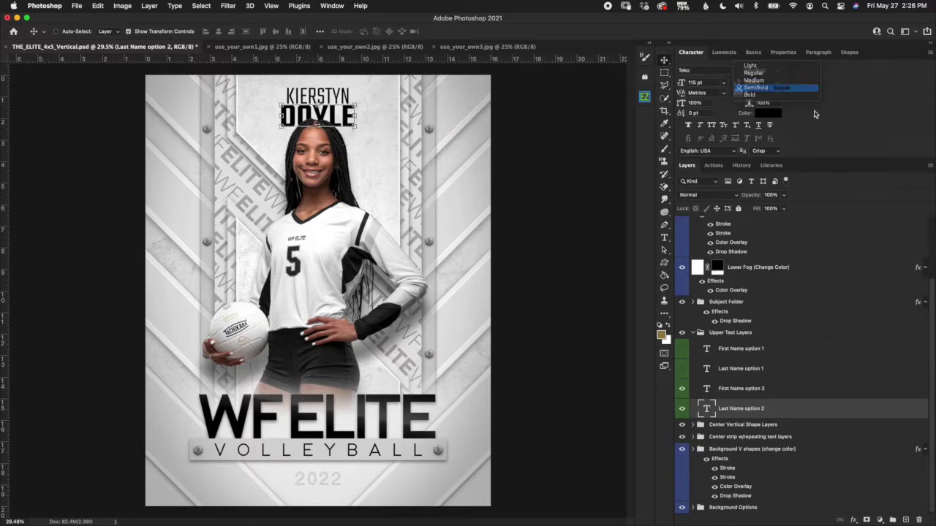
click(756, 389)
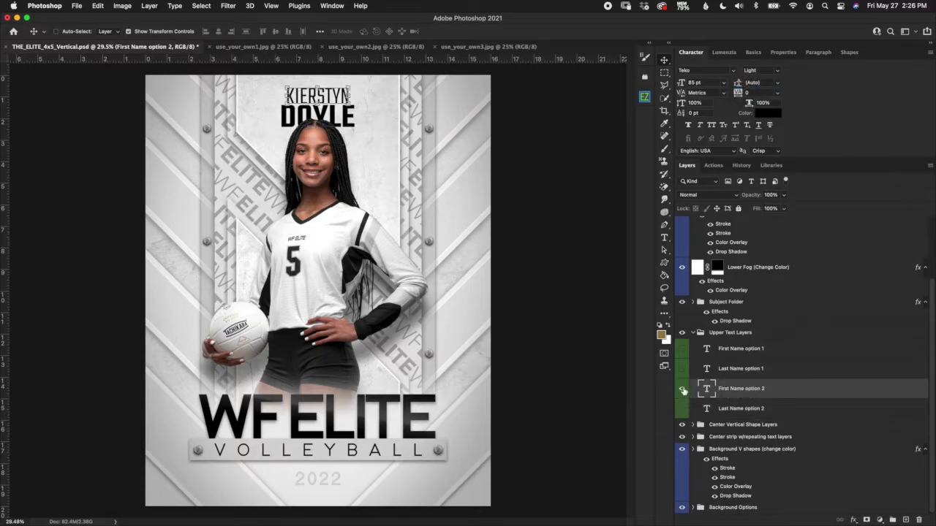
Switch the poster back to the option 1 name layers and collapse the Upper Text Layers folder
drag(682, 409, 682, 388)
click(682, 369)
click(682, 348)
click(743, 350)
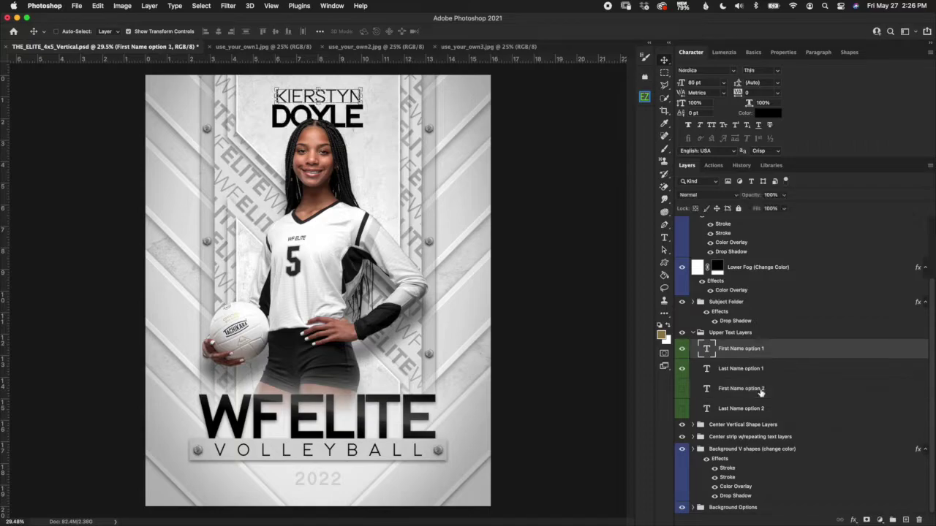
click(745, 372)
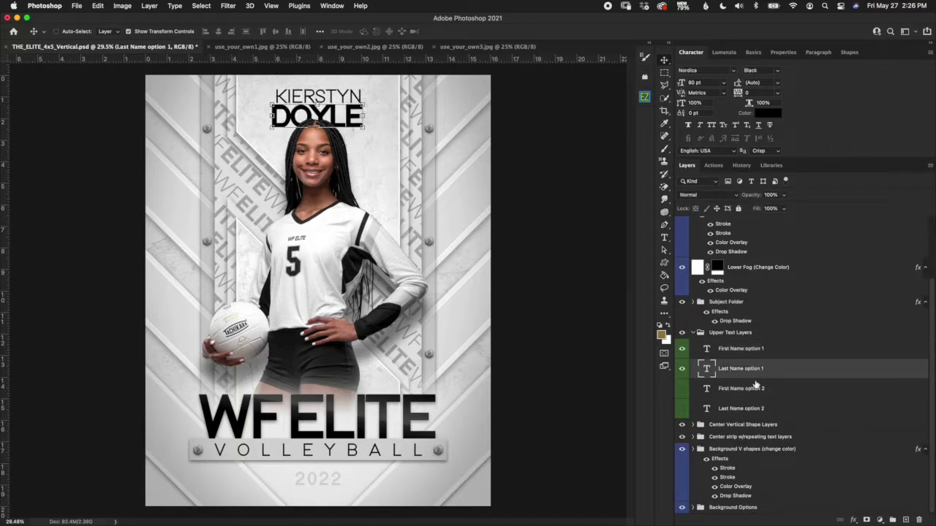
click(695, 334)
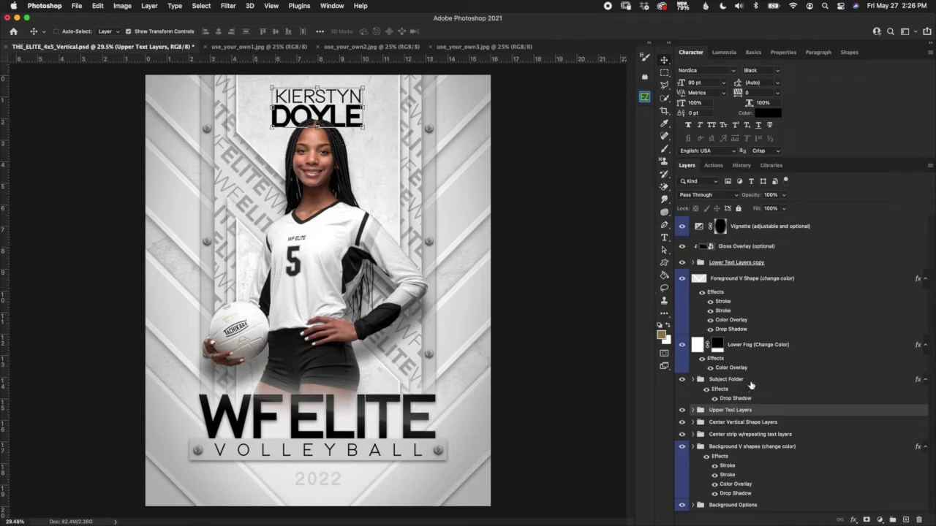
Expand the Subject Folder to inspect its Sample Subject Image layer, and collapse the folder again
click(749, 381)
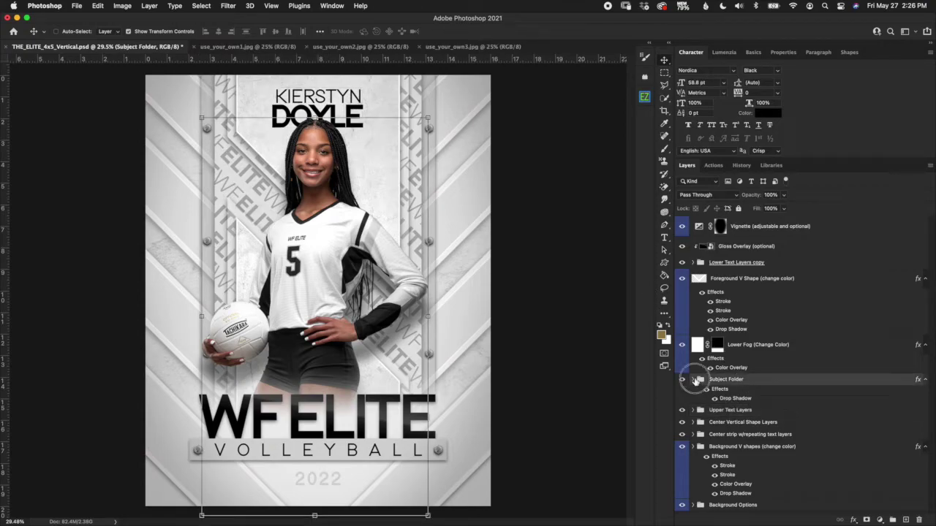
click(693, 380)
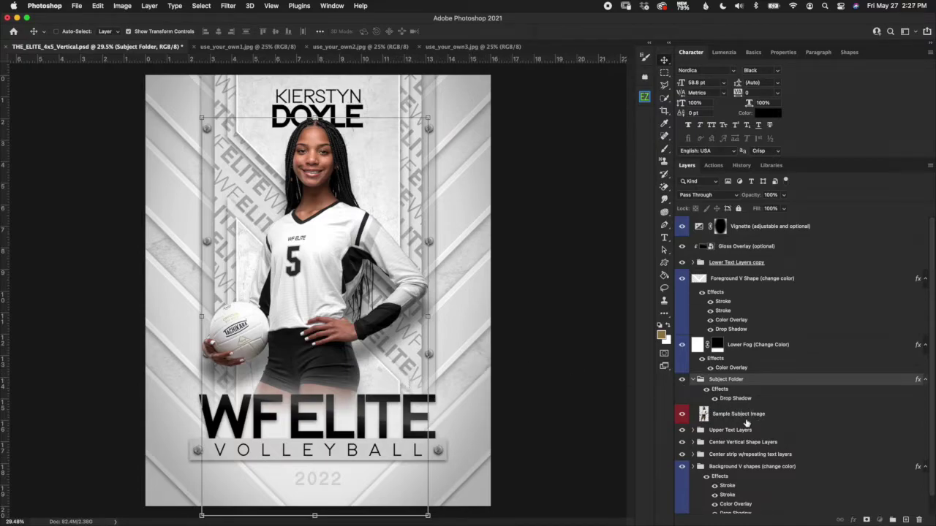
click(745, 420)
mouse_move(740, 415)
mouse_down()
mouse_move(741, 361)
mouse_move(721, 394)
mouse_move(731, 411)
mouse_up()
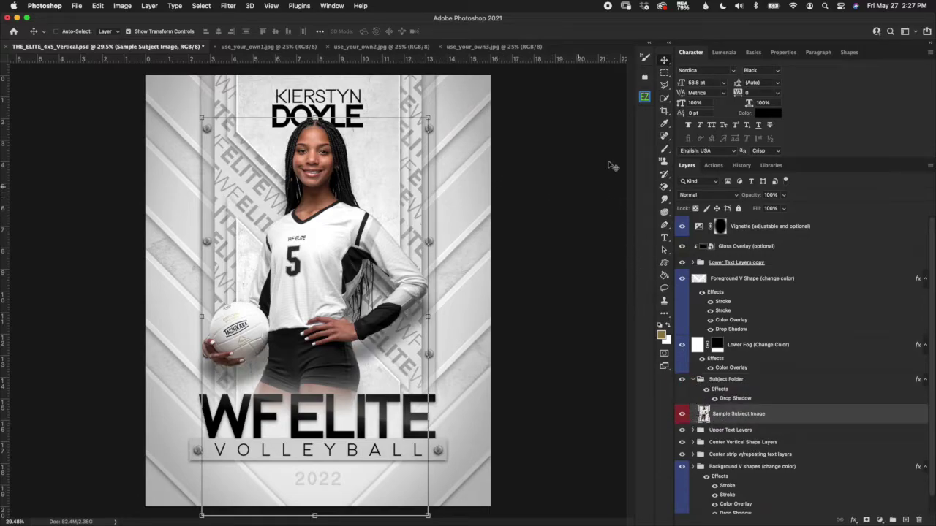
click(693, 379)
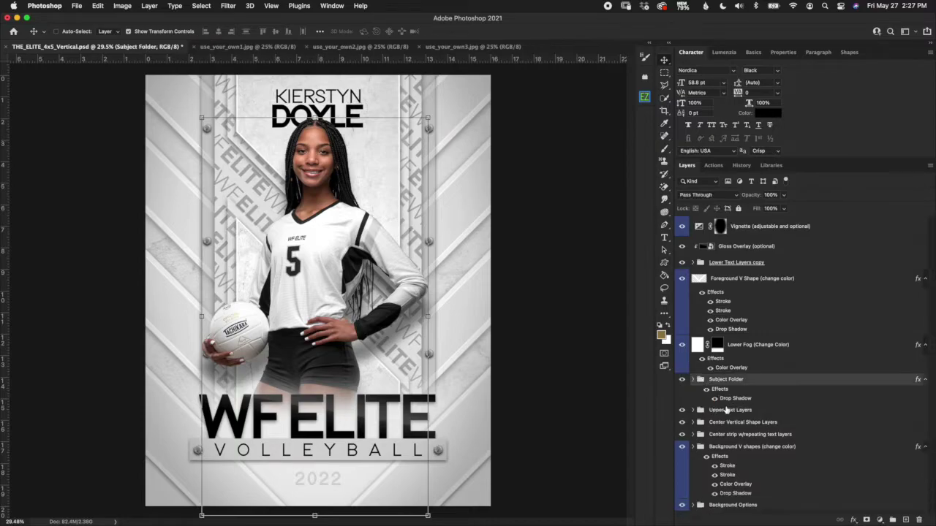
Try moving the subject folder up and to the right on the poster, and undo the move
click(779, 362)
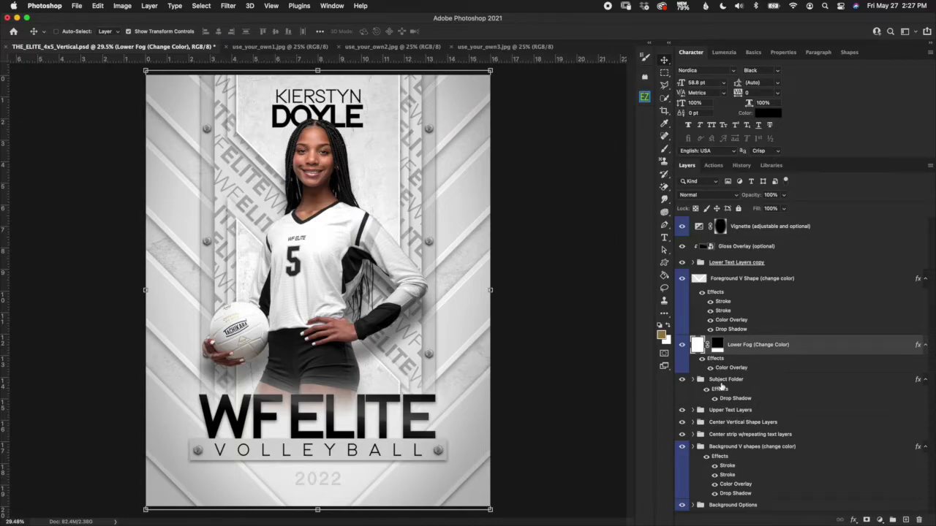
click(743, 392)
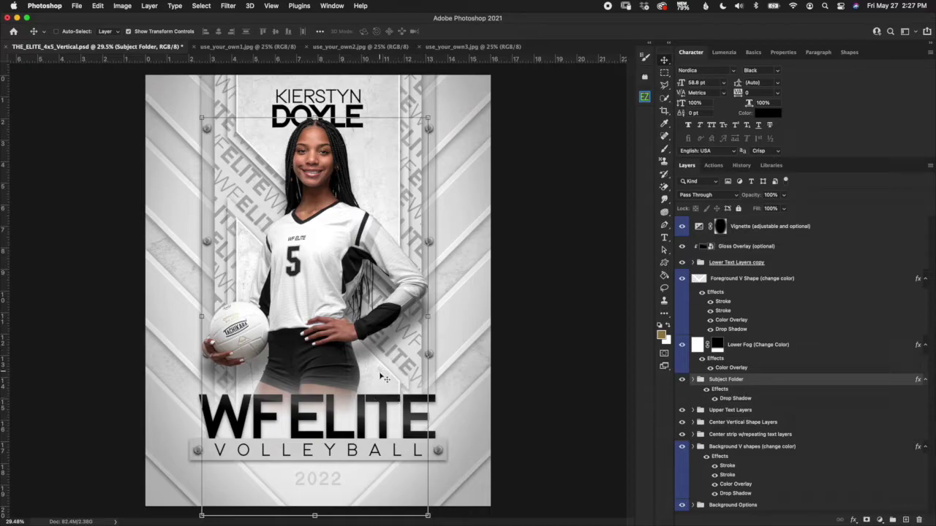
key(super+h)
key(super+z)
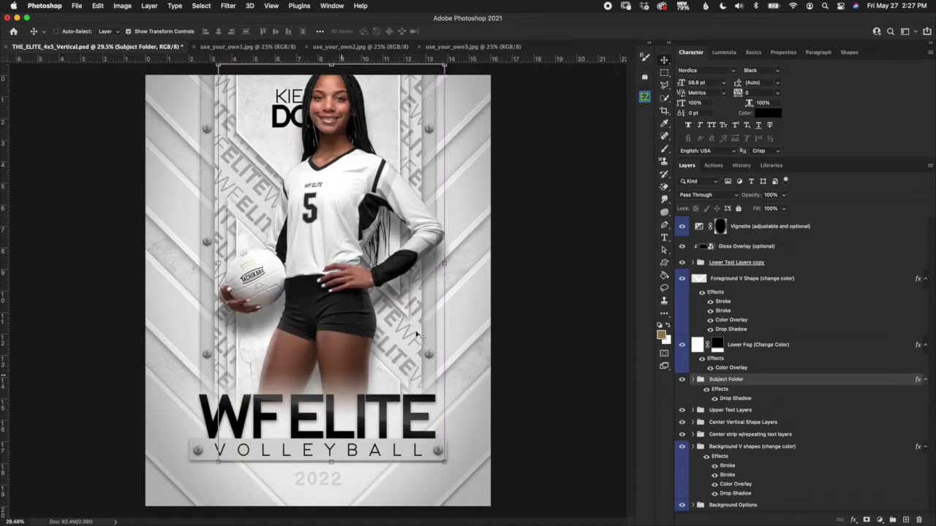
key(super+shift+z)
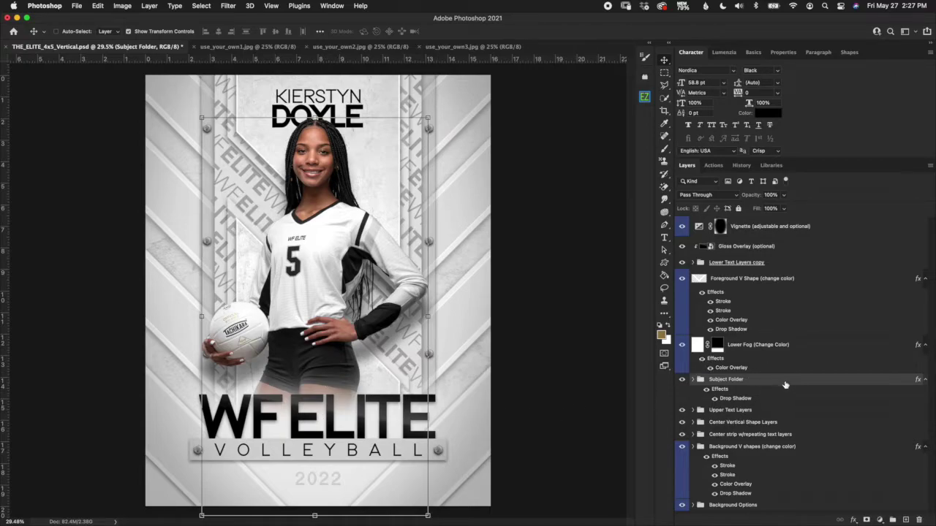
Toggle the Lower Fog layer's visibility off and on to compare how it fades the subject's legs
click(777, 343)
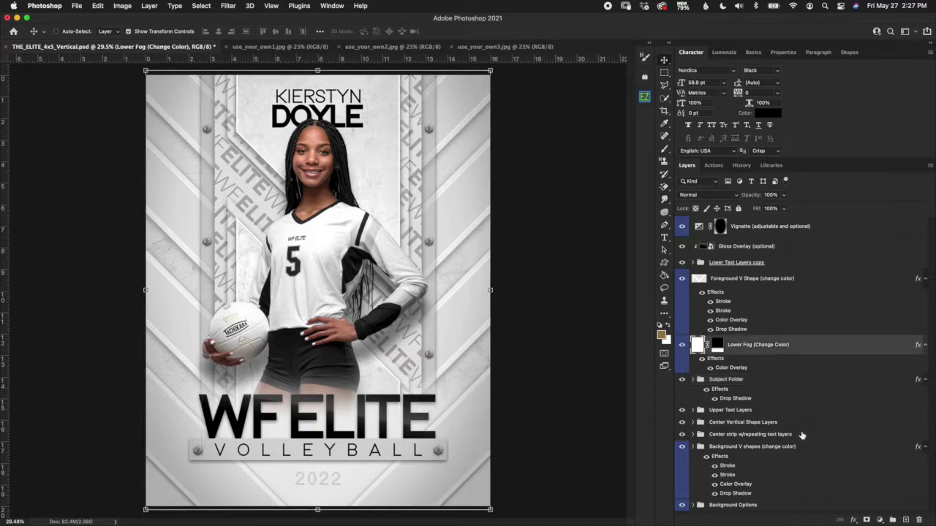
click(682, 345)
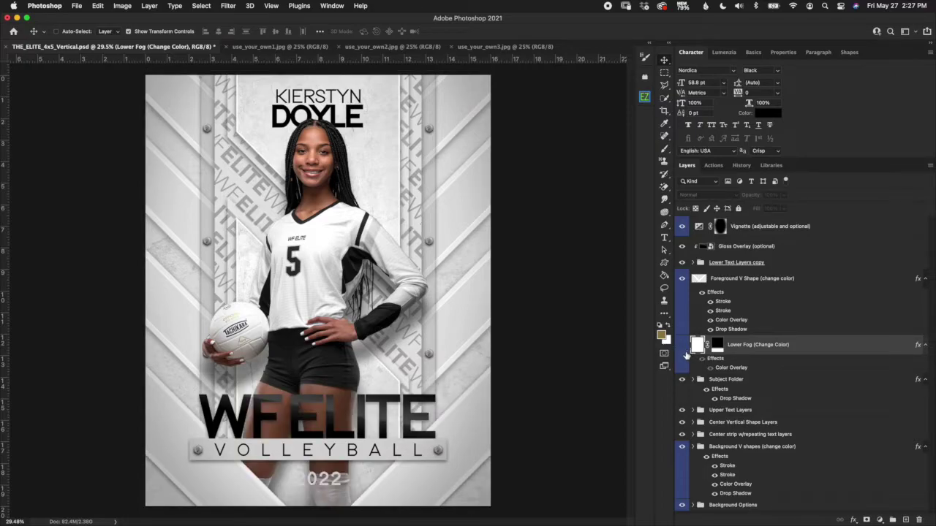
click(682, 347)
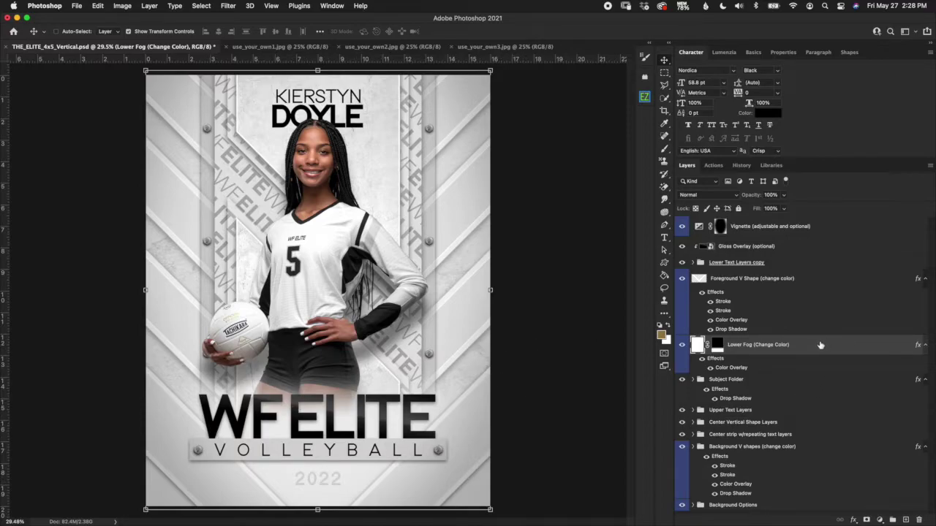
click(682, 345)
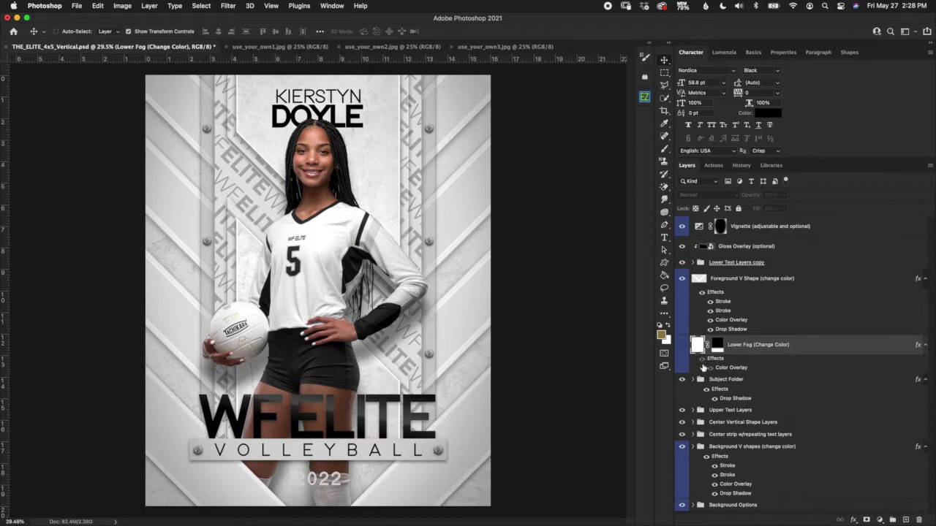
click(682, 345)
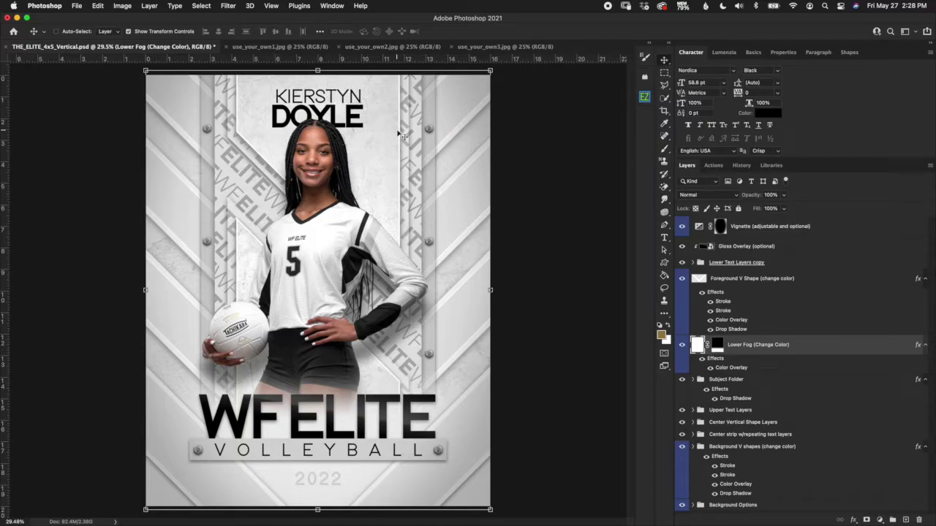
Nudge the Lower Fog layer down slightly and back up to try out different fade heights
key(Down)
key(Down)
key(Down)
key(Down)
key(Down)
key(Down)
key(Down)
key(Down)
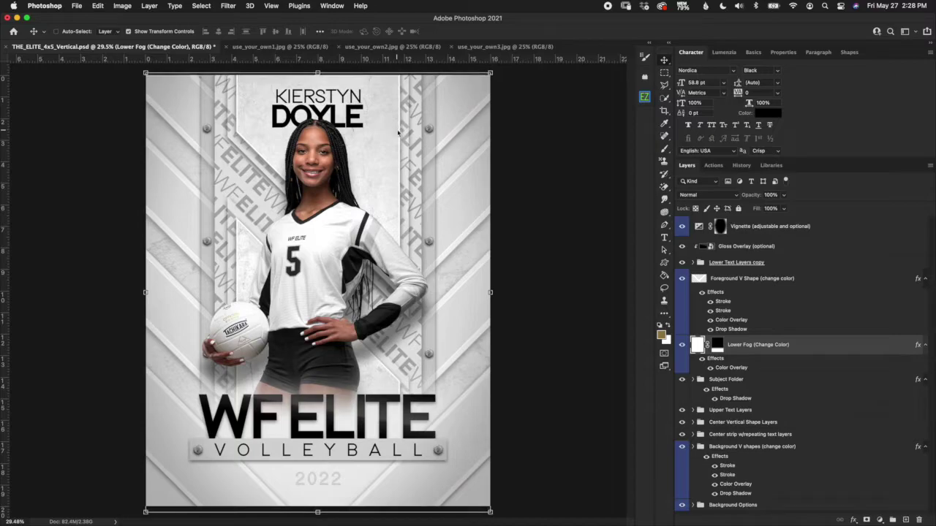
key(Up)
key(Up)
key(Up)
key(Up)
key(Up)
key(Up)
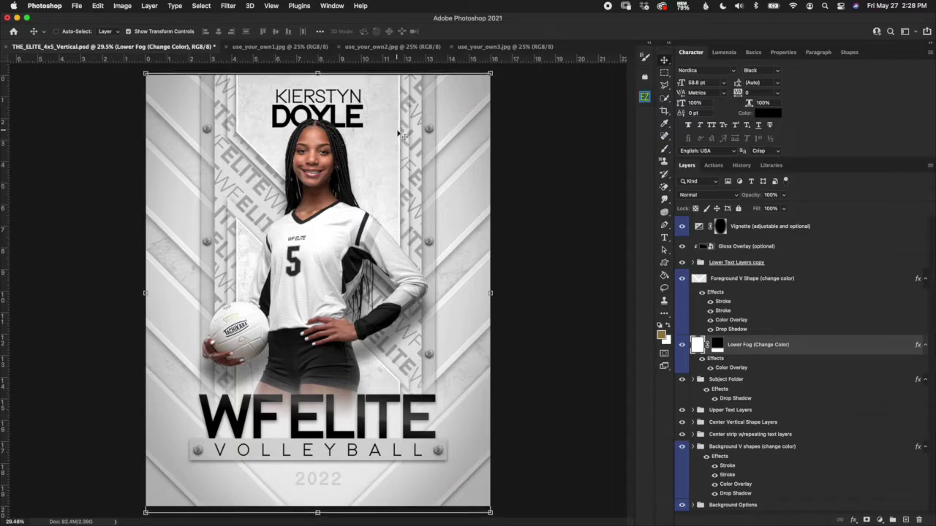
key(Up)
key(Up)
key(Up)
key(Up)
key(Up)
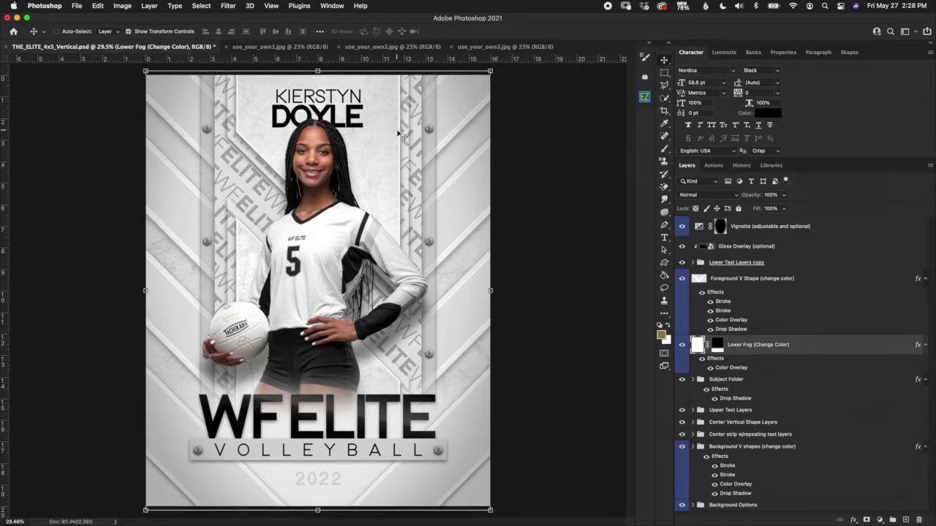
Try shifting the Lower Fog layer straight down with a free transform, and undo the shift
click(318, 71)
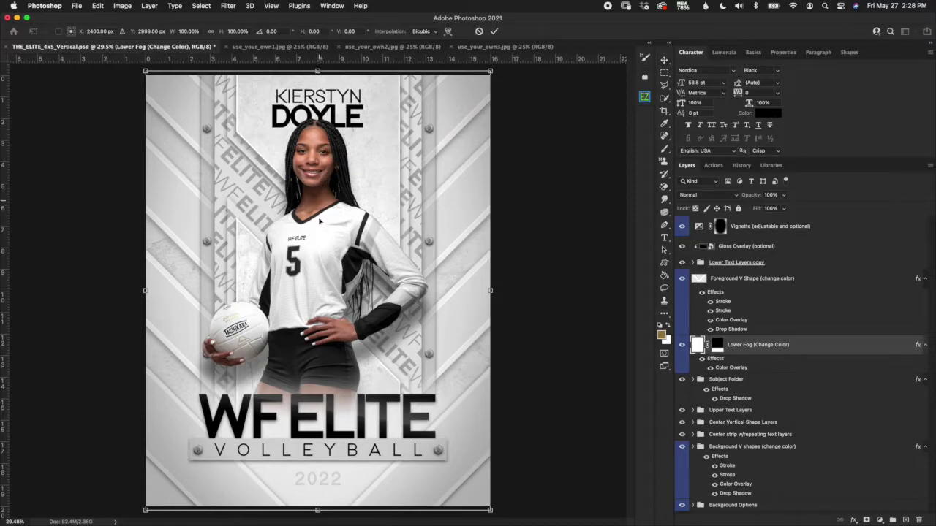
mouse_move(318, 311)
mouse_down()
mouse_move(316, 273)
mouse_move(318, 312)
mouse_up()
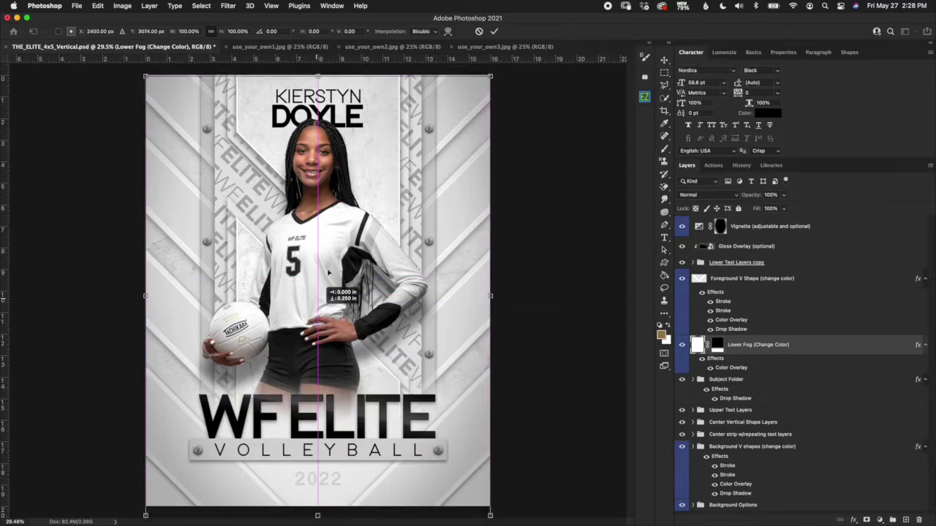
click(495, 32)
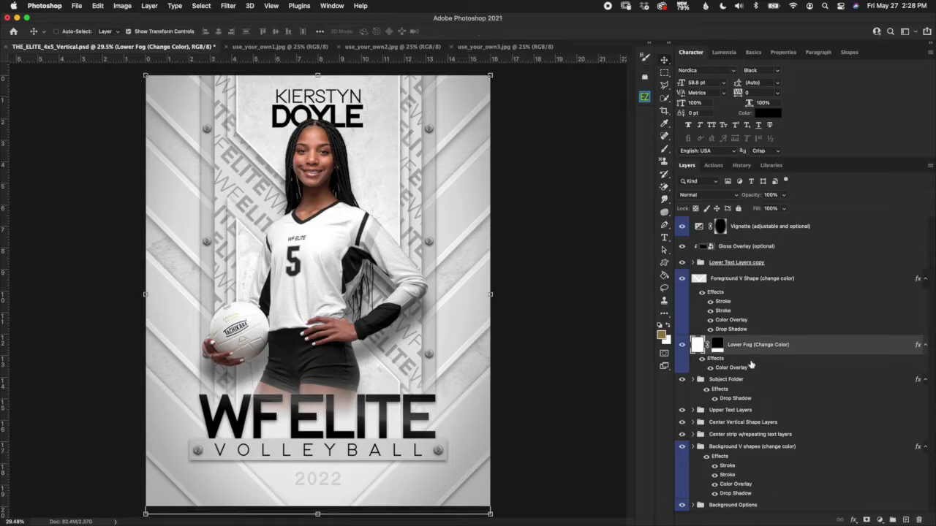
key(super+z)
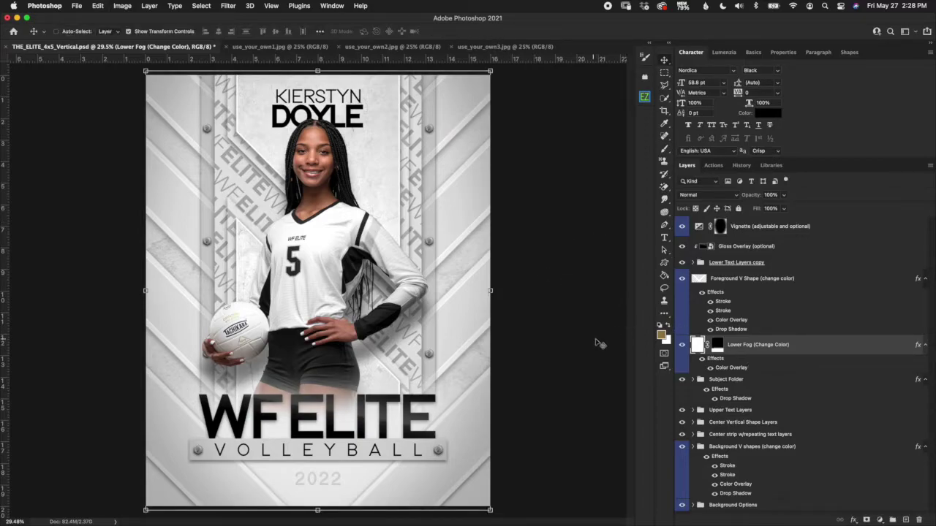
Target the Lower Fog layer's mask and activate the Gradient Tool
click(716, 348)
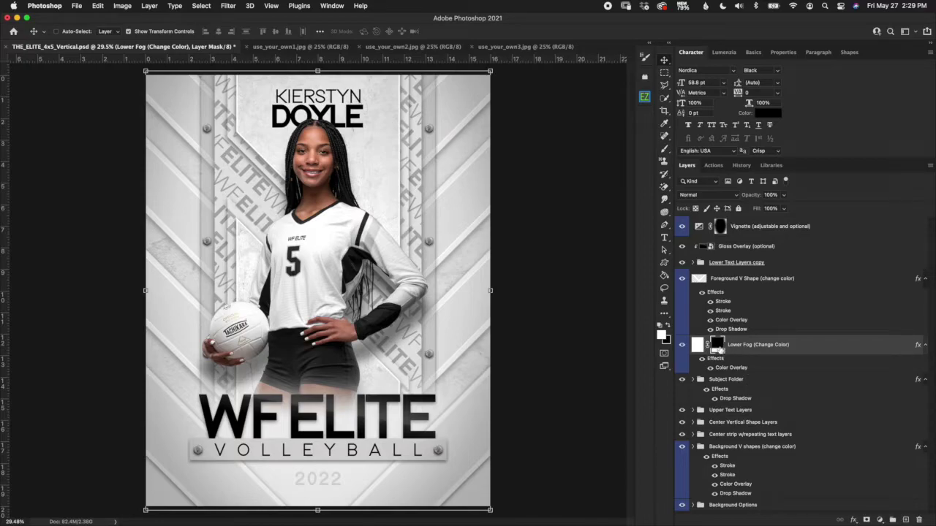
click(664, 315)
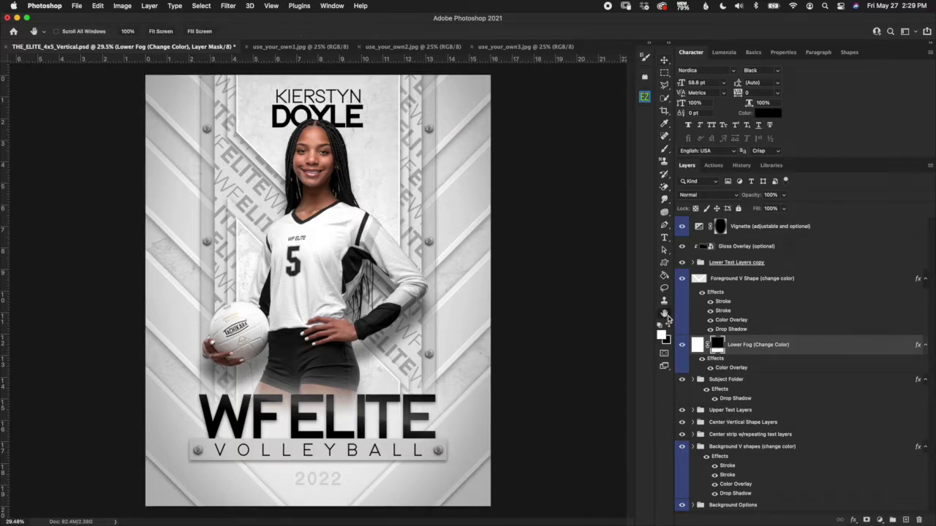
right_click(664, 315)
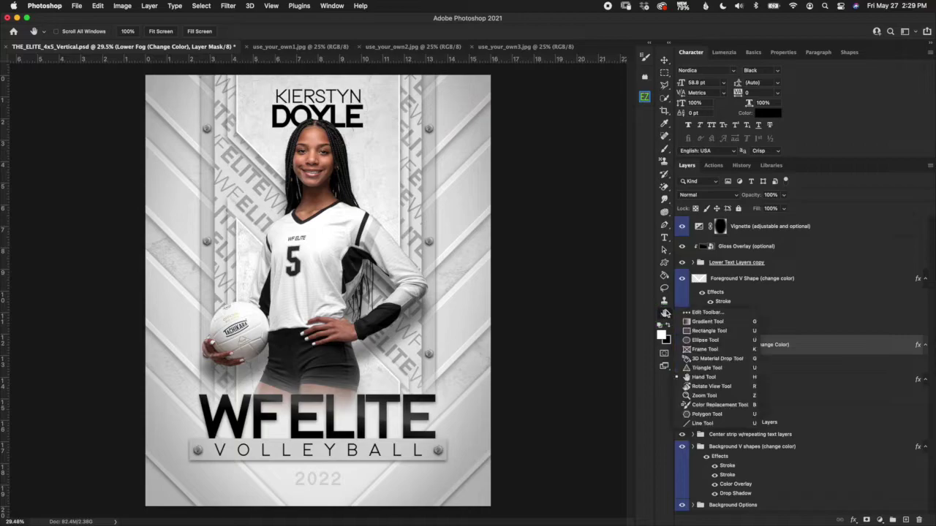
click(708, 324)
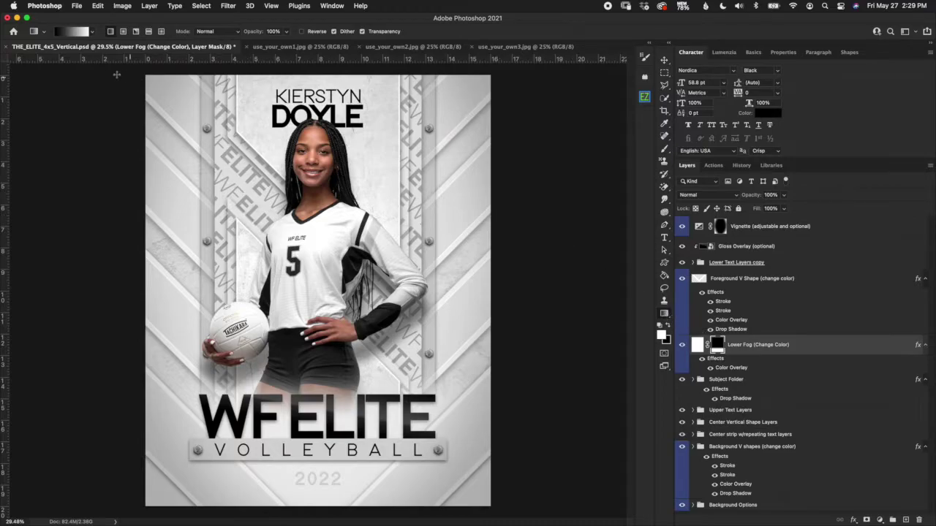
Confirm a solid black-to-white gradient and draw it vertically down the Lower Fog mask, from the subject's shorts to the VOLLEYBALL text
click(92, 32)
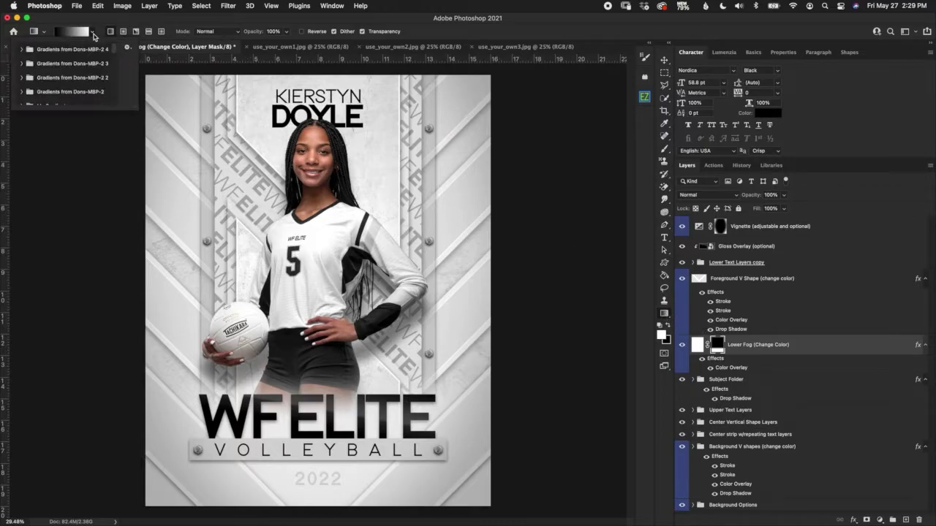
click(93, 33)
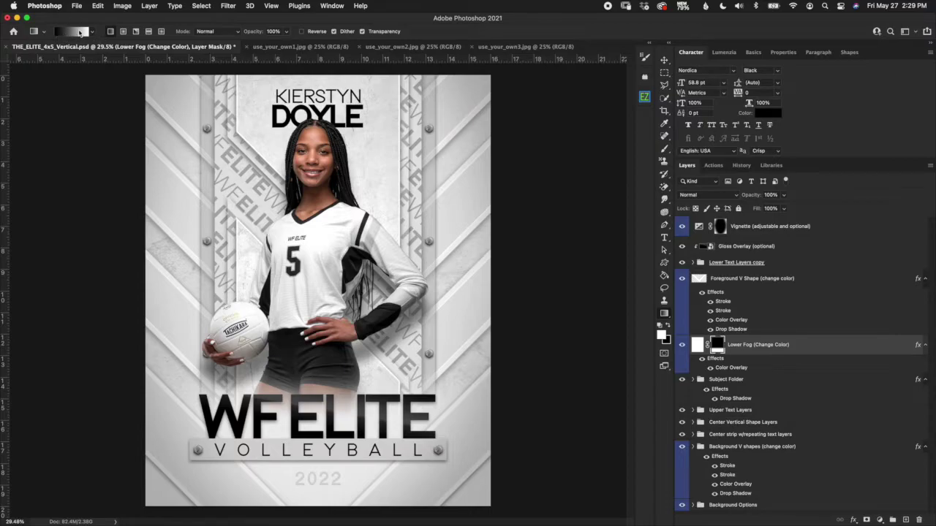
click(80, 33)
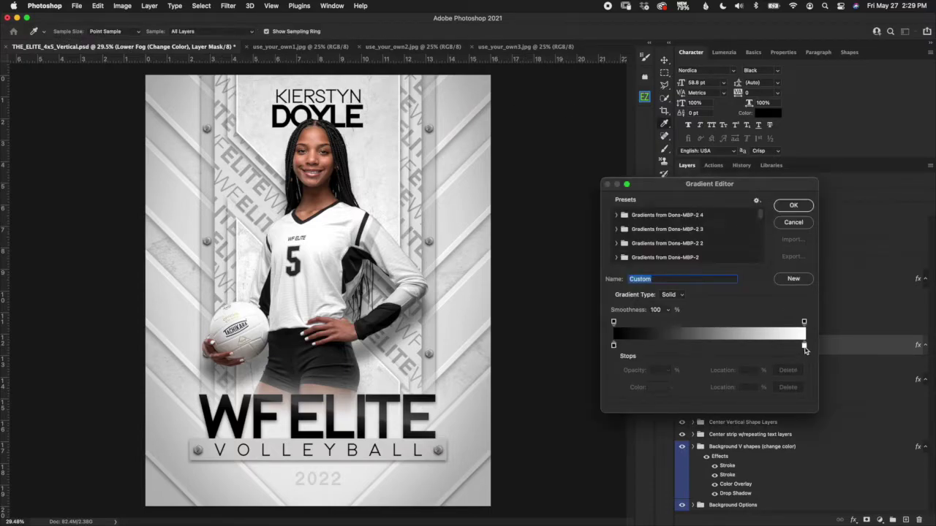
click(804, 345)
click(613, 345)
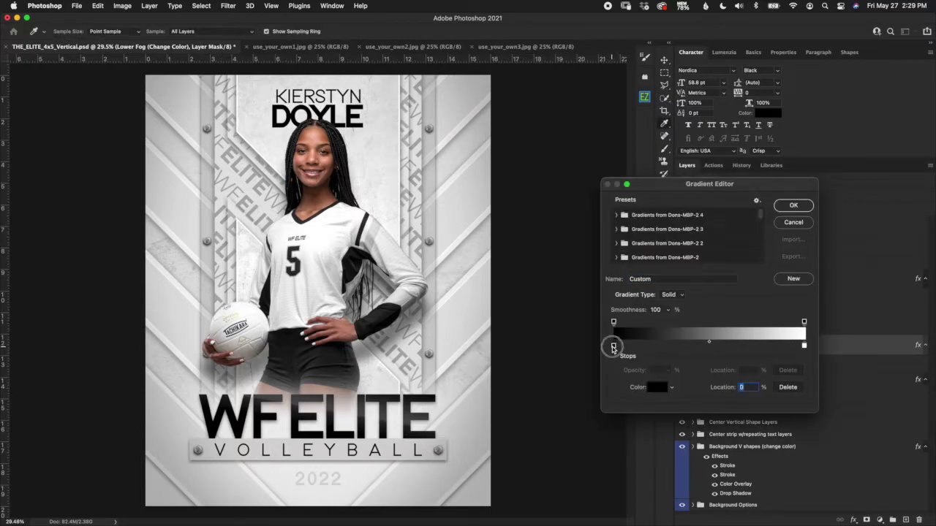
click(793, 205)
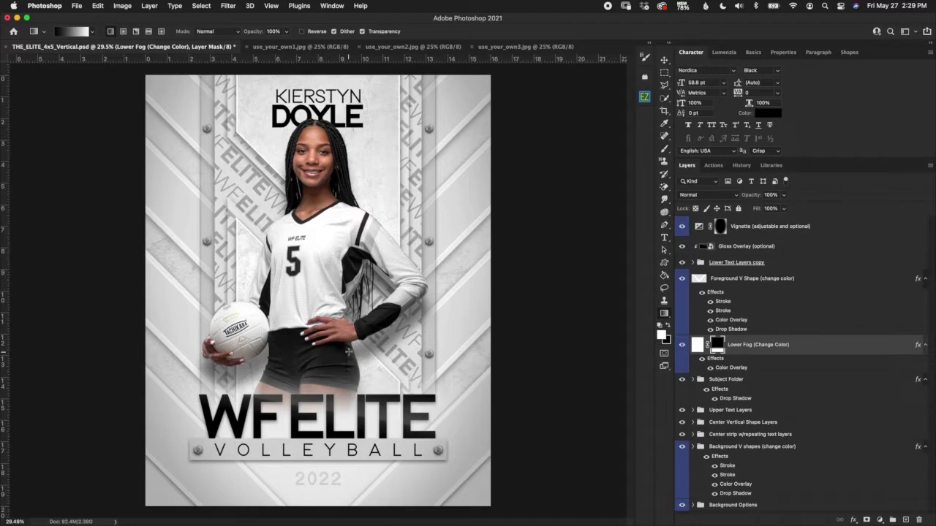
drag(348, 349, 355, 459)
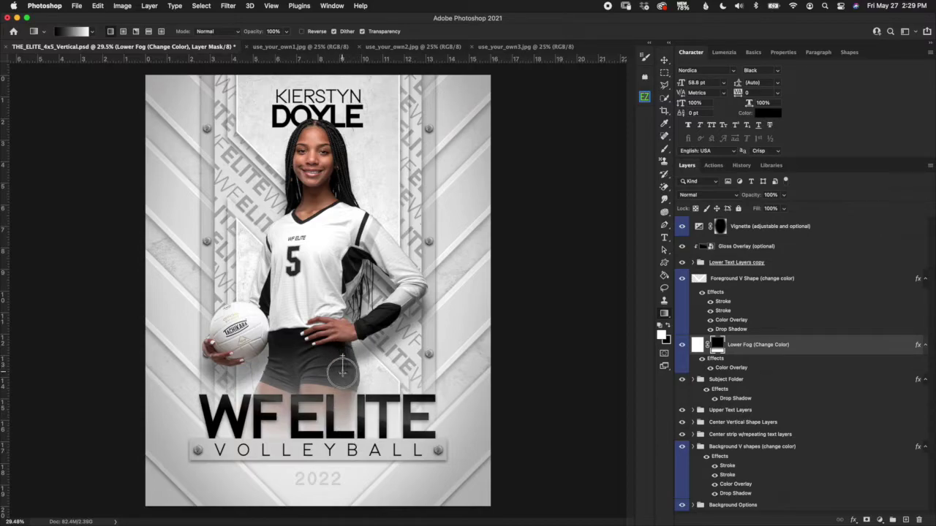
Try vertical gradients of different lengths and heights on the Lower Fog layer mask around the athlete's shorts
drag(342, 374, 342, 379)
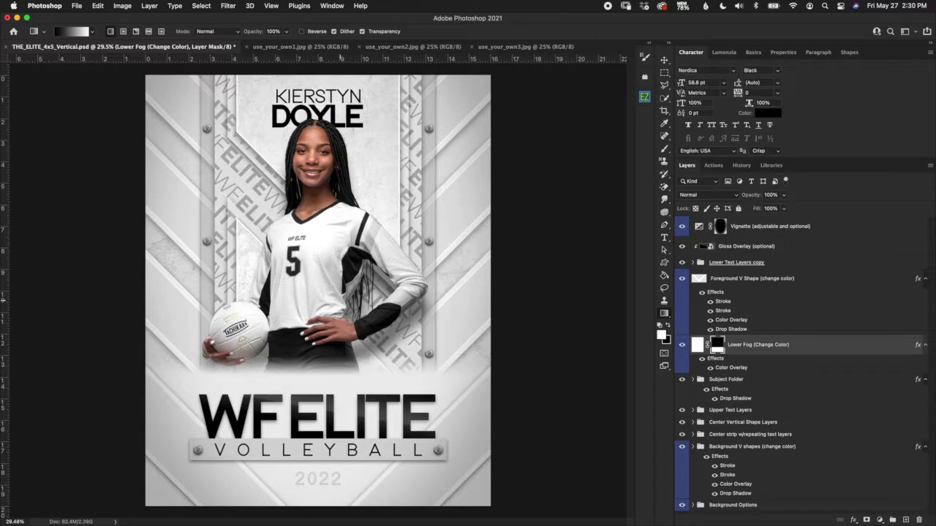
drag(343, 320, 351, 451)
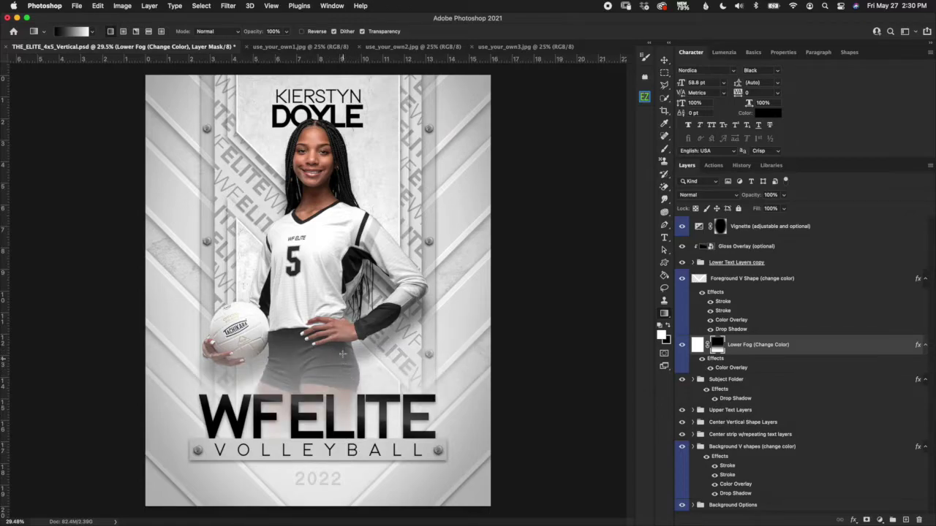
drag(343, 343, 365, 394)
drag(347, 340, 349, 407)
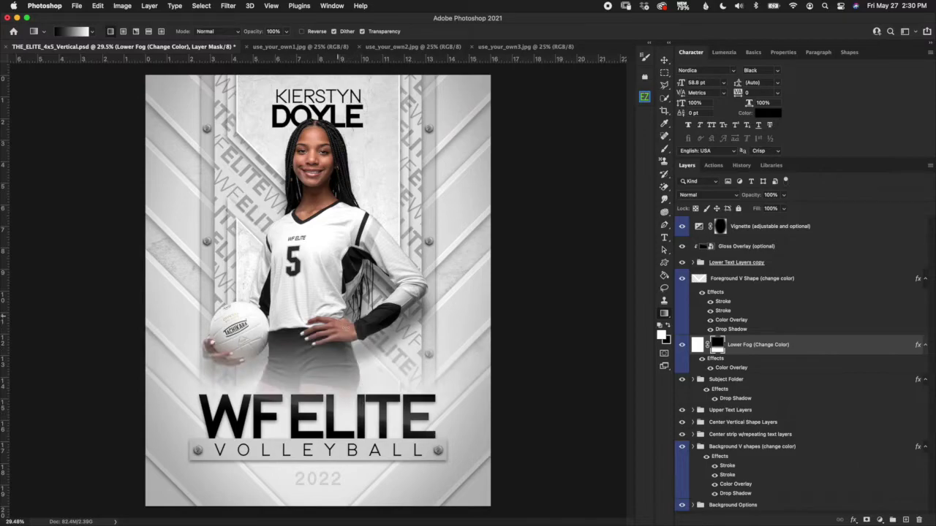
drag(344, 351, 346, 389)
Undo the trial gradients on the Lower Fog layer mask
key(super+z)
key(super+z)
key(super+z)
key(super+shift+z)
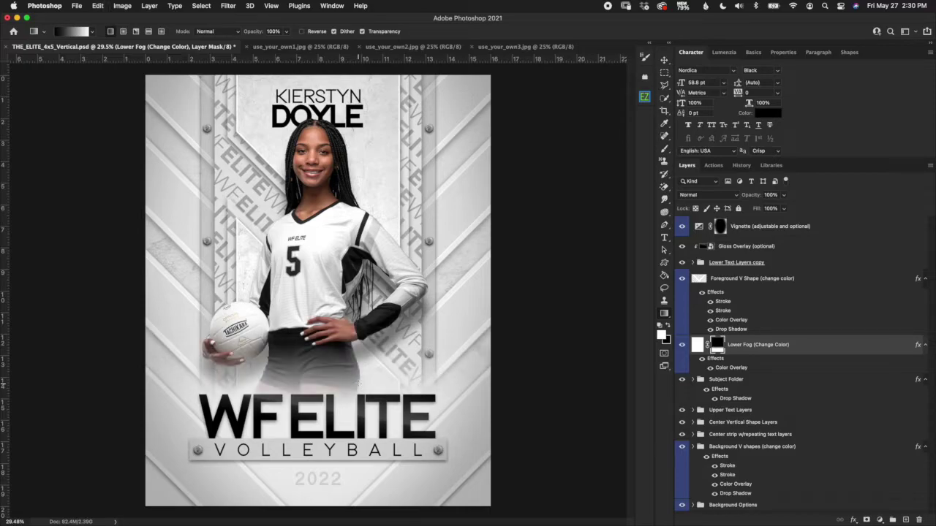
key(super+z)
key(super+z)
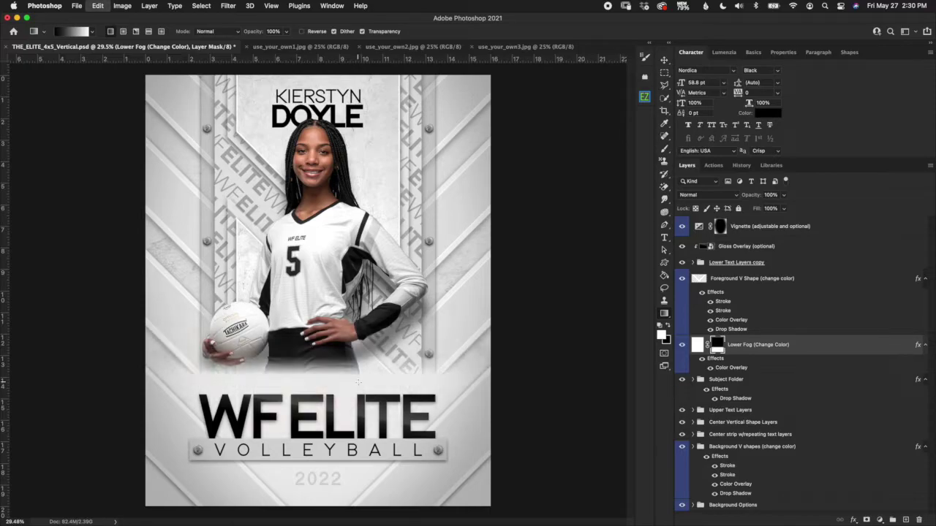
key(super+z)
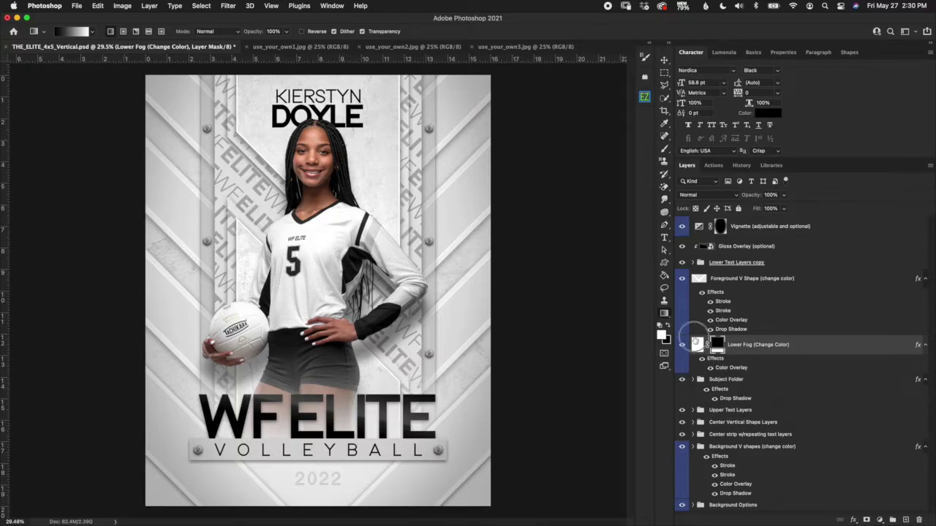
Try a red (#ba1717) Color Overlay on the Lower Fog layer and discard the change
key(alt+bracketright)
key(alt+bracketleft)
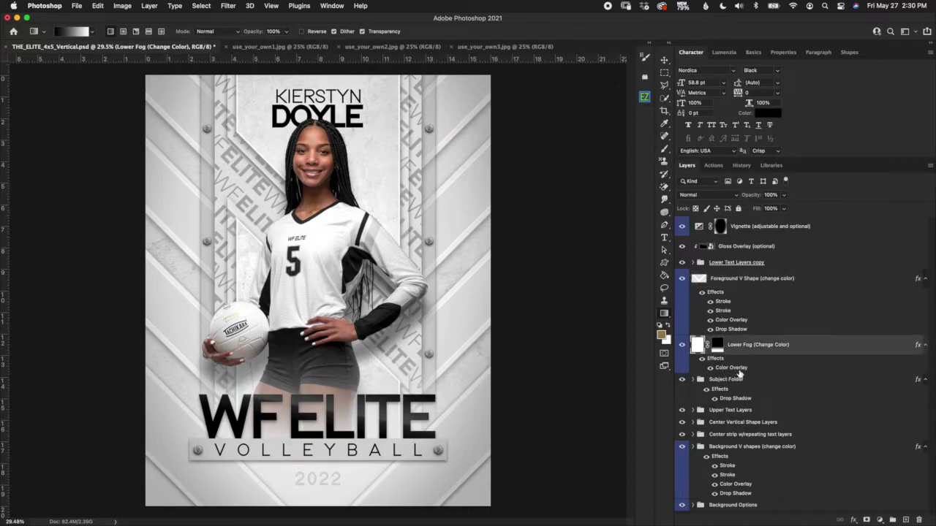
double_click(731, 367)
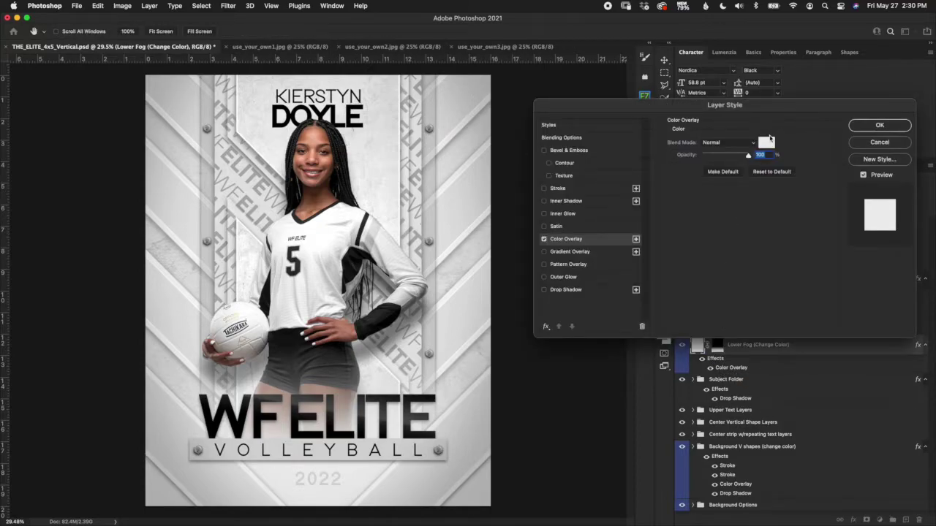
click(766, 142)
click(673, 297)
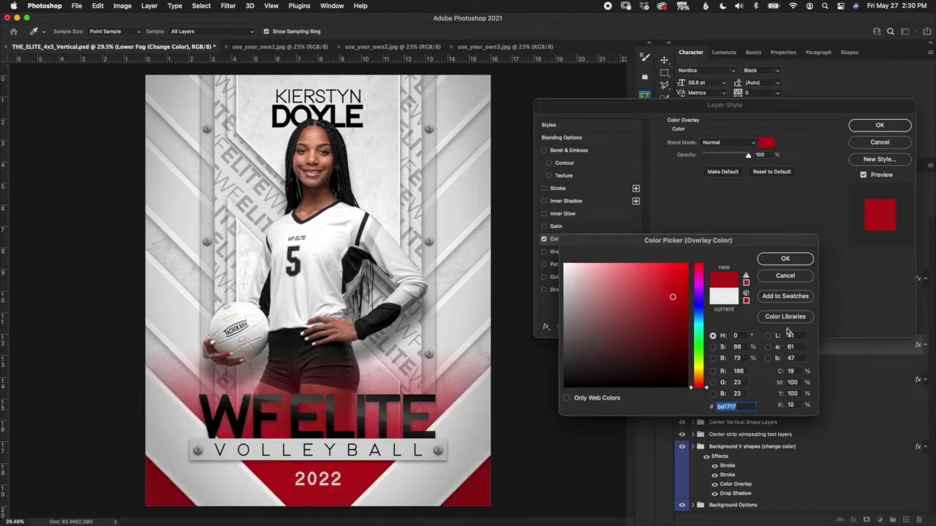
click(802, 282)
click(880, 142)
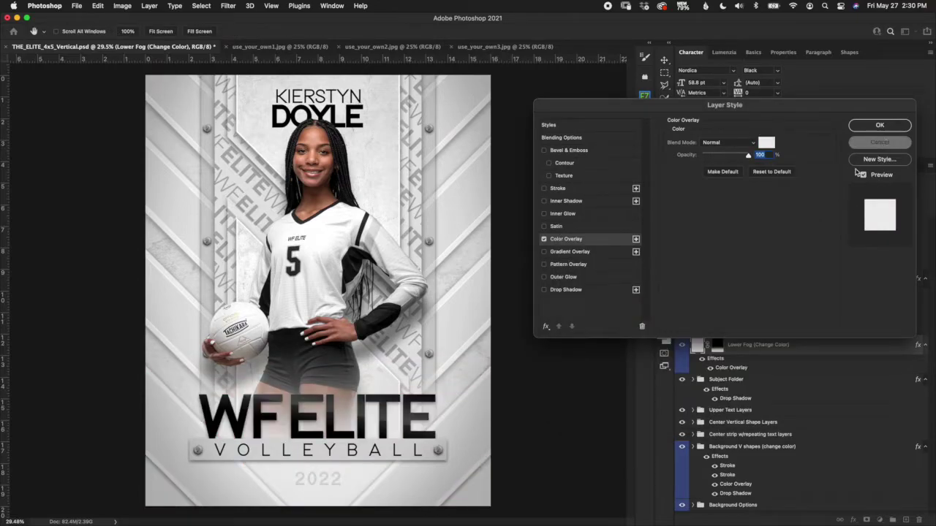
click(767, 291)
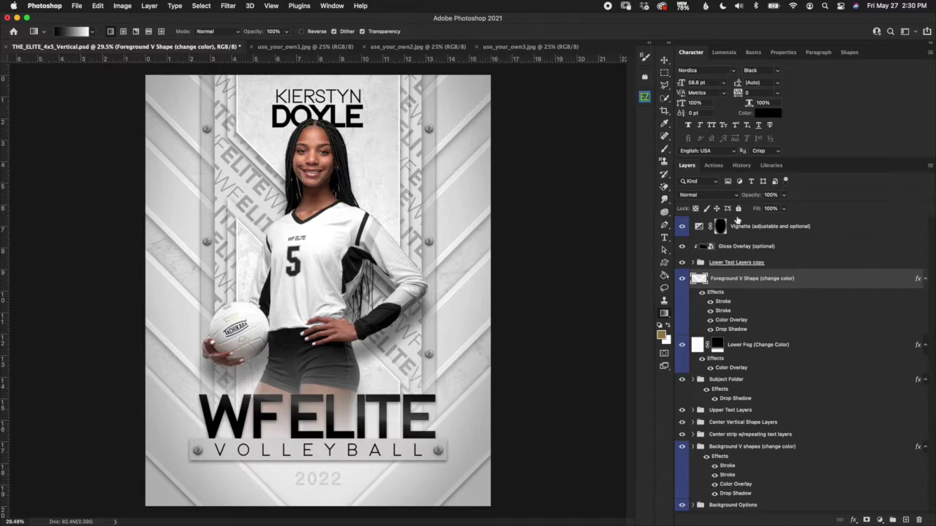
right_click(761, 290)
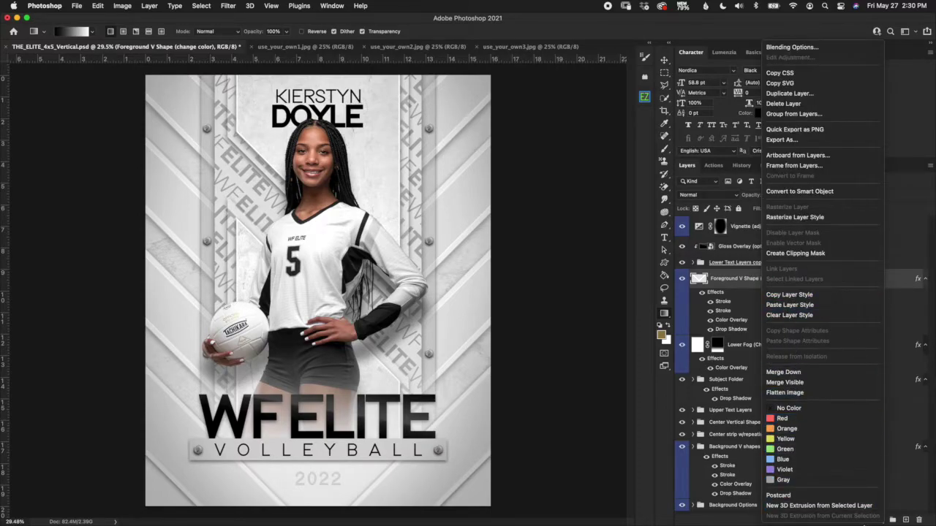
click(742, 301)
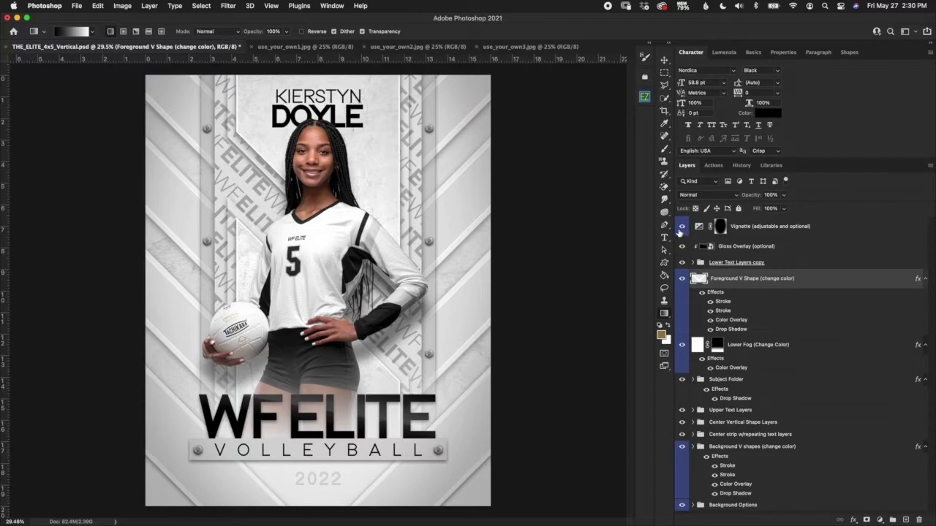
Expand the Lower Text Layers copy group and preview the "Turn on for darker bolts" adjustment, leaving it hidden
right_click(763, 263)
click(693, 264)
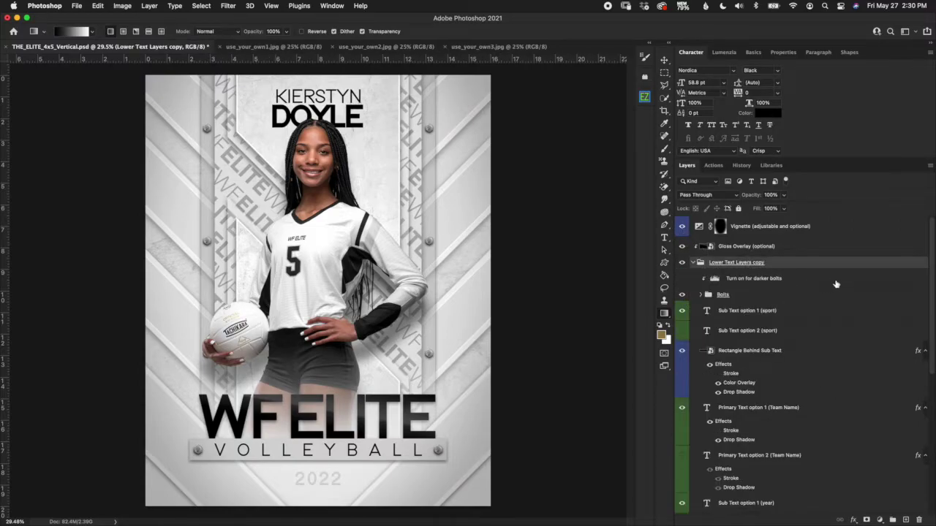
click(773, 279)
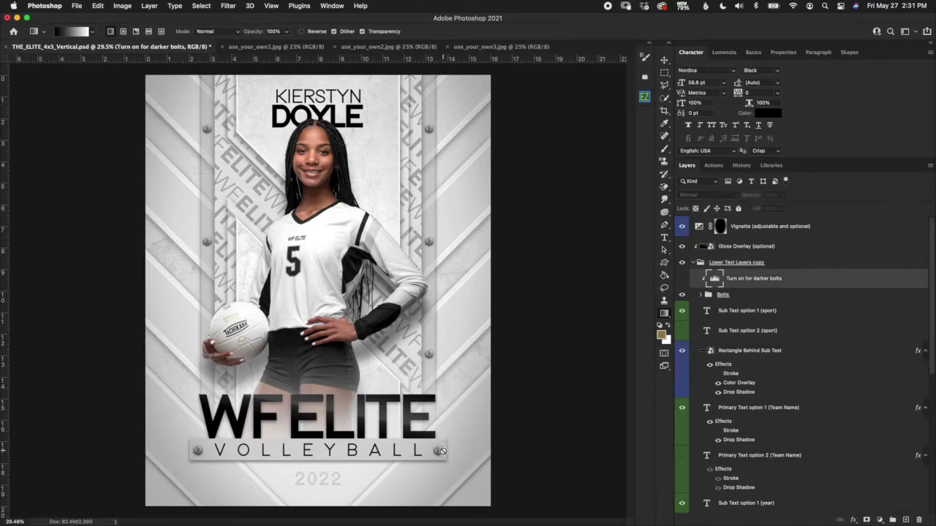
click(682, 279)
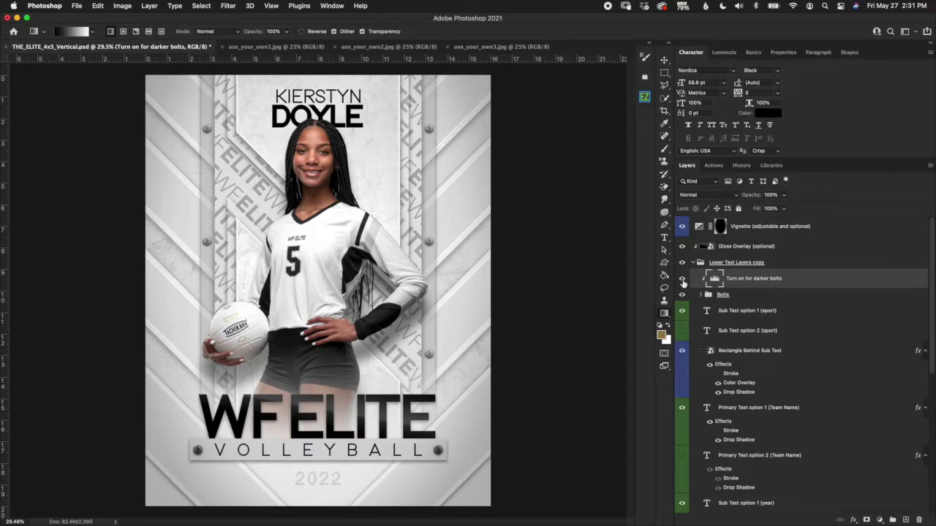
click(682, 281)
Compare sport sub text option 2 with option 1 on the VOLLEYBALL bar, keeping only option 1 visible
click(747, 315)
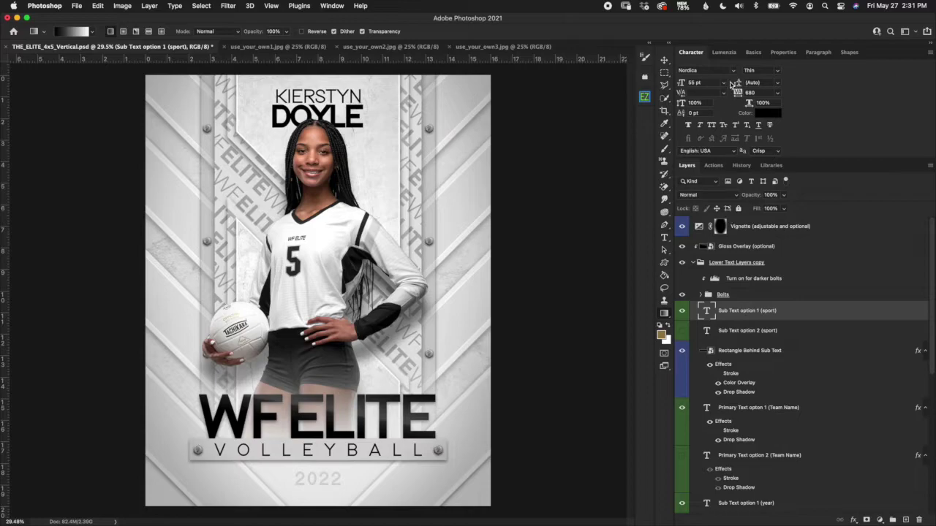
click(682, 310)
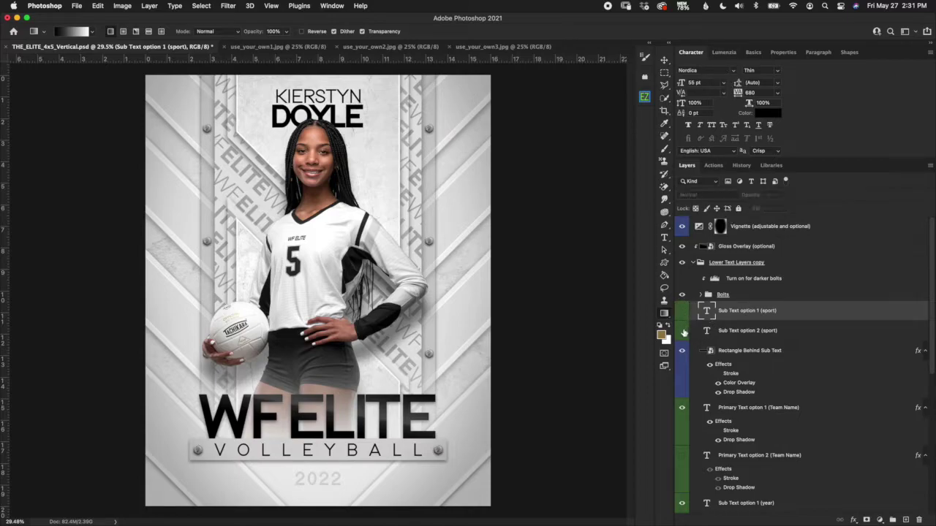
click(681, 331)
click(728, 330)
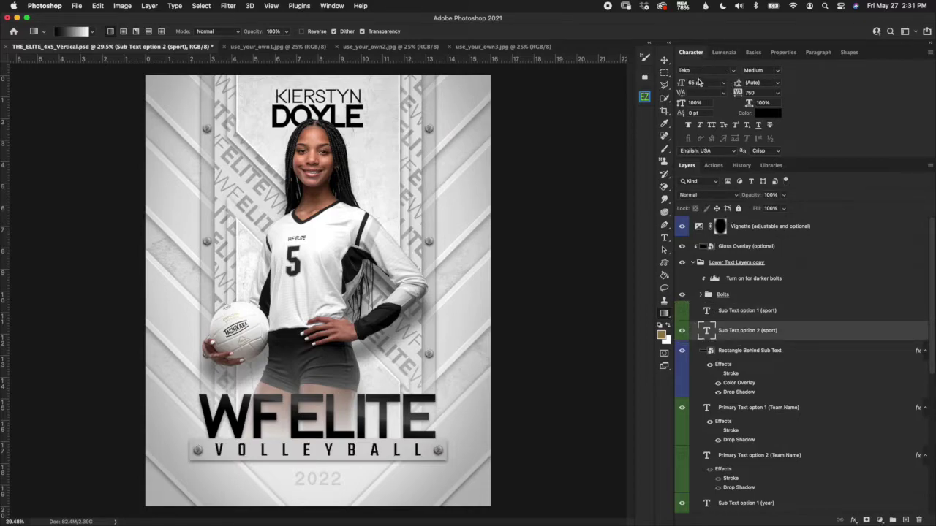
click(681, 311)
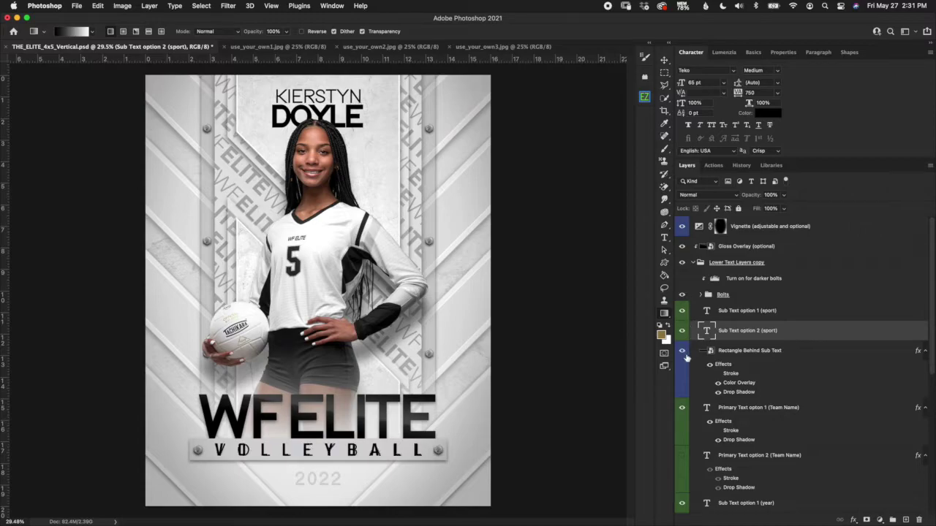
click(682, 330)
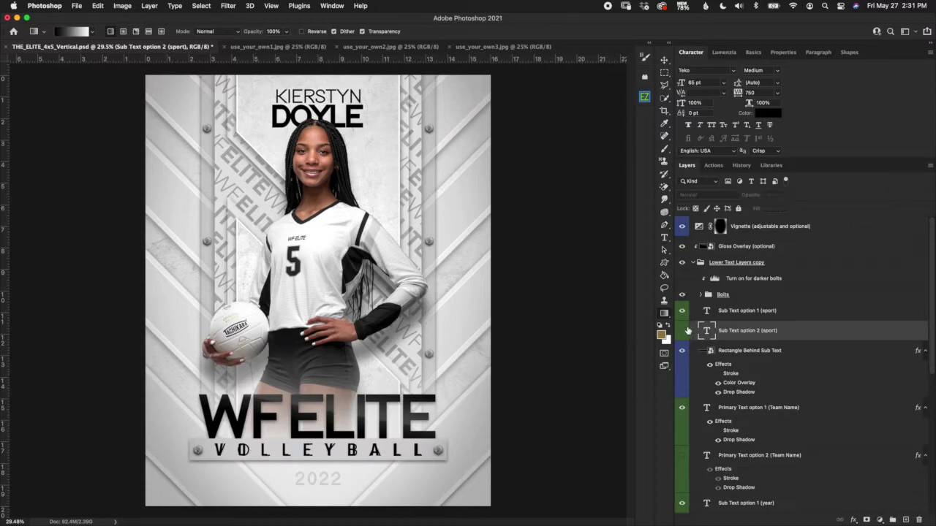
click(740, 311)
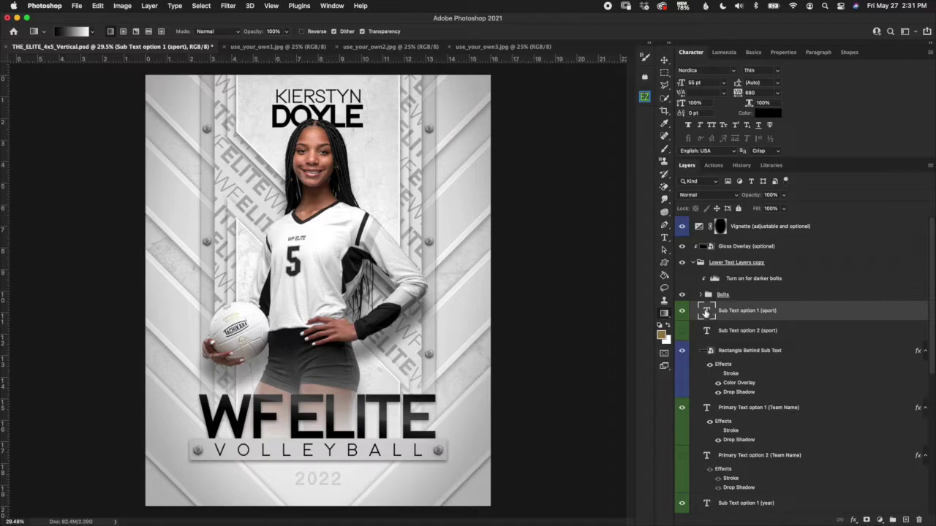
Examine the team name, sub text and rectangle layers and the edge where the WF ELITE lettering meets the VOLLEYBALL bar
drag(752, 416, 762, 420)
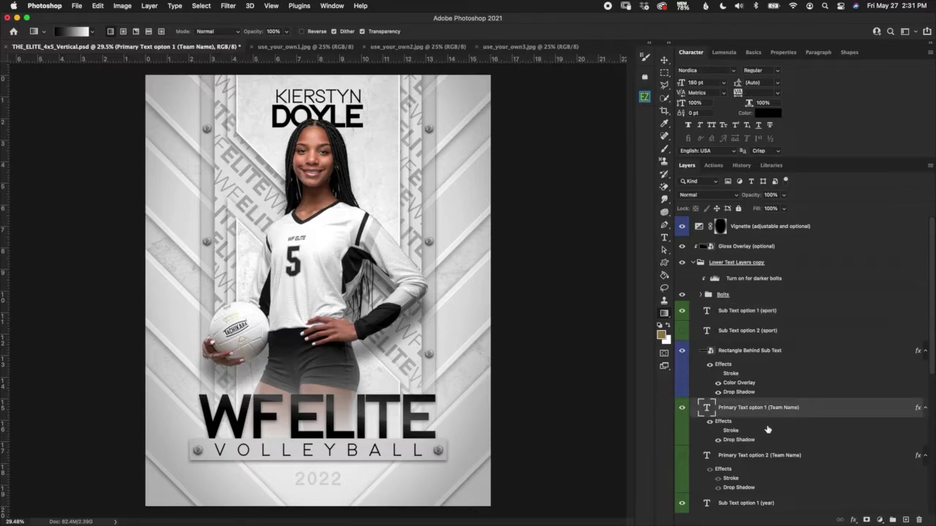
click(750, 360)
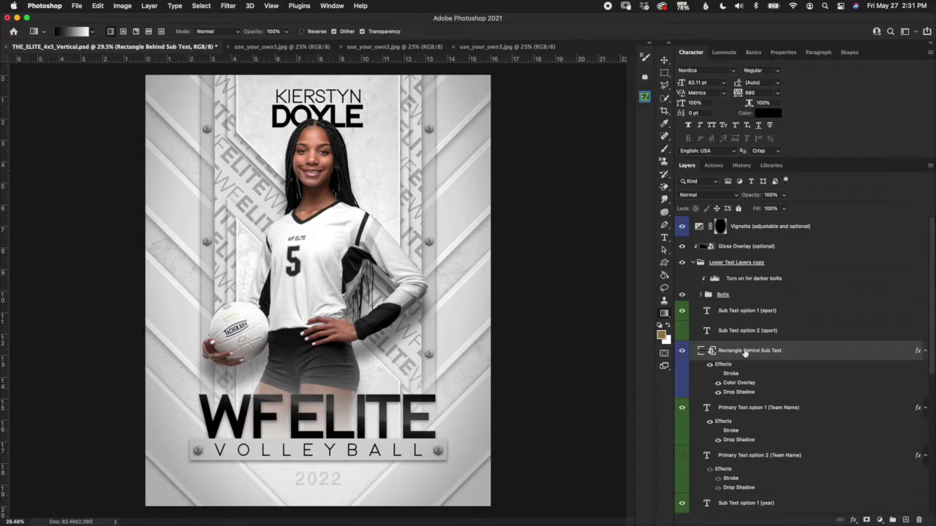
click(753, 279)
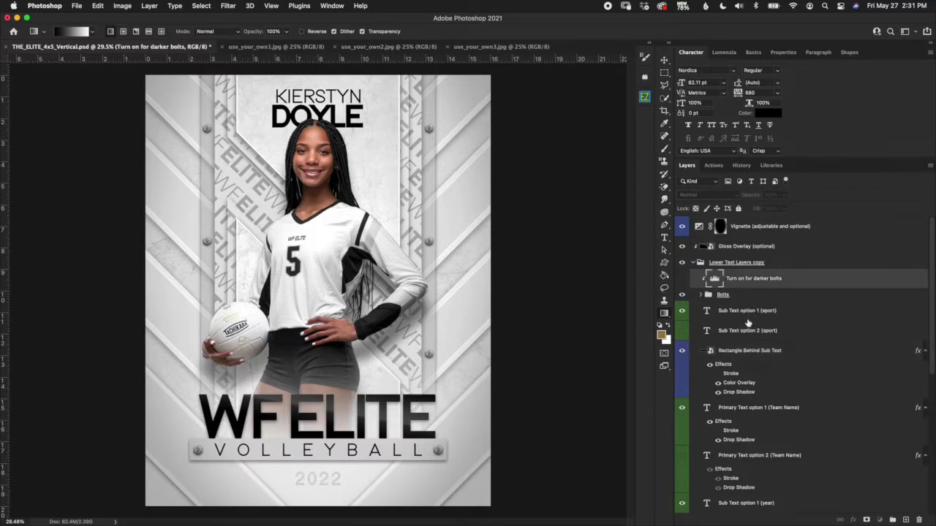
click(750, 314)
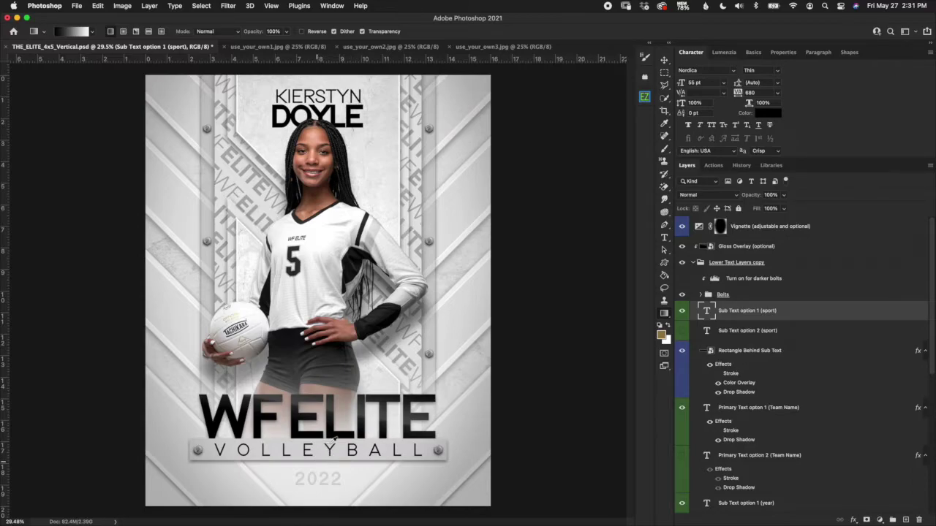
scroll(350, 438, up, 3)
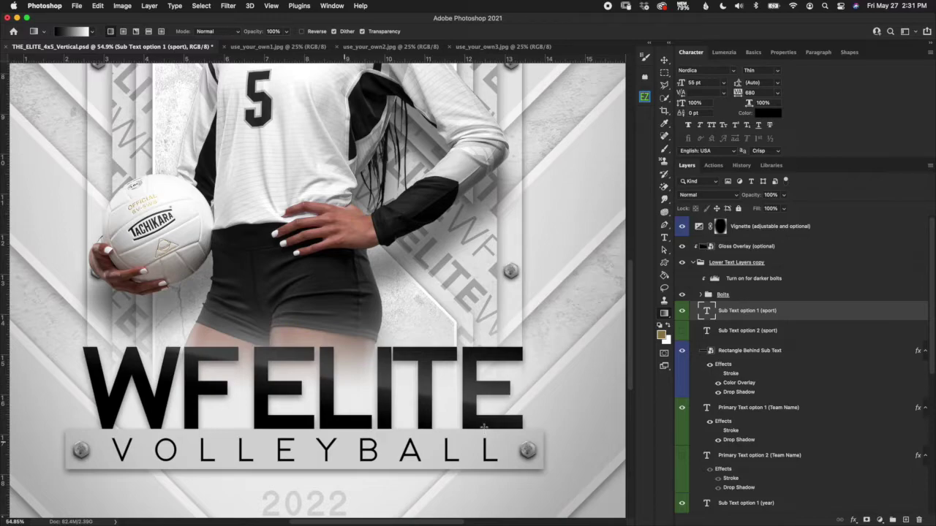
scroll(490, 435, up, 4)
scroll(508, 422, down, 2)
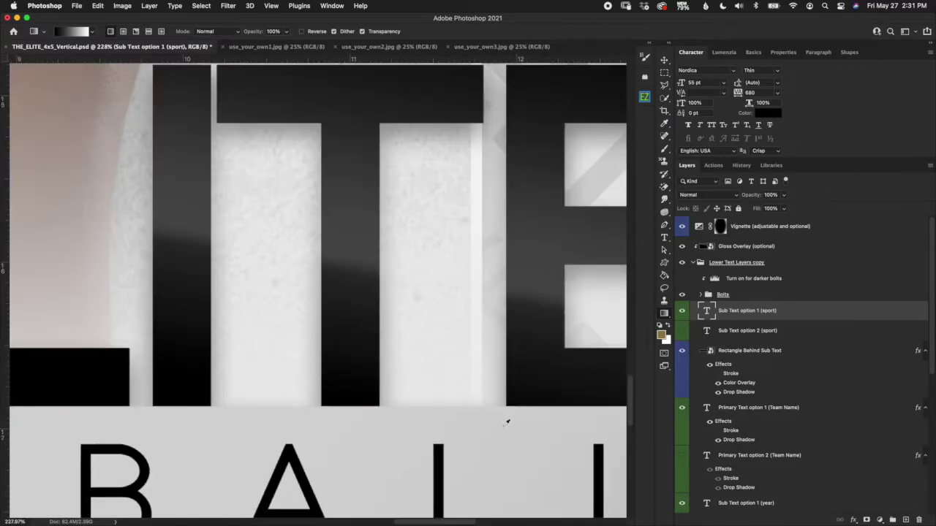
scroll(502, 429, down, 3)
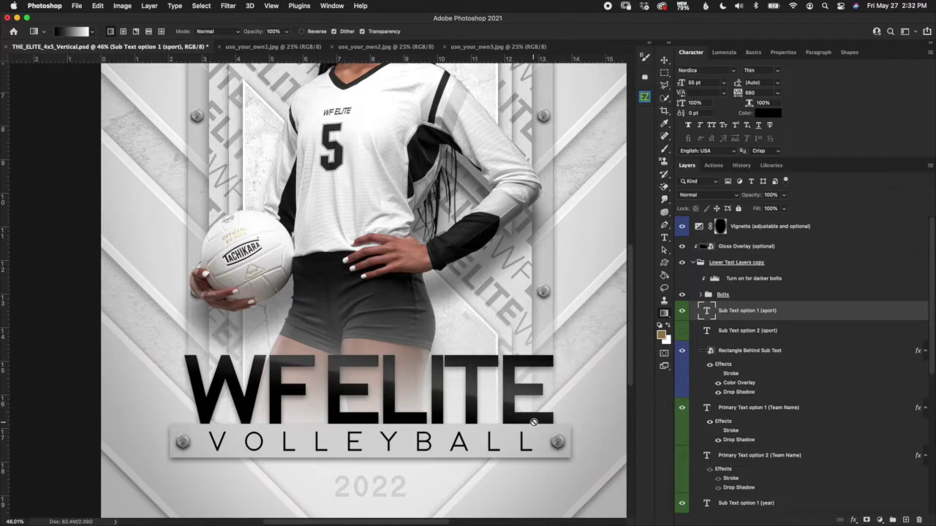
Nudge the Primary Text option 1 team name upward to open a gap above the VOLLEYBALL rectangle
click(791, 415)
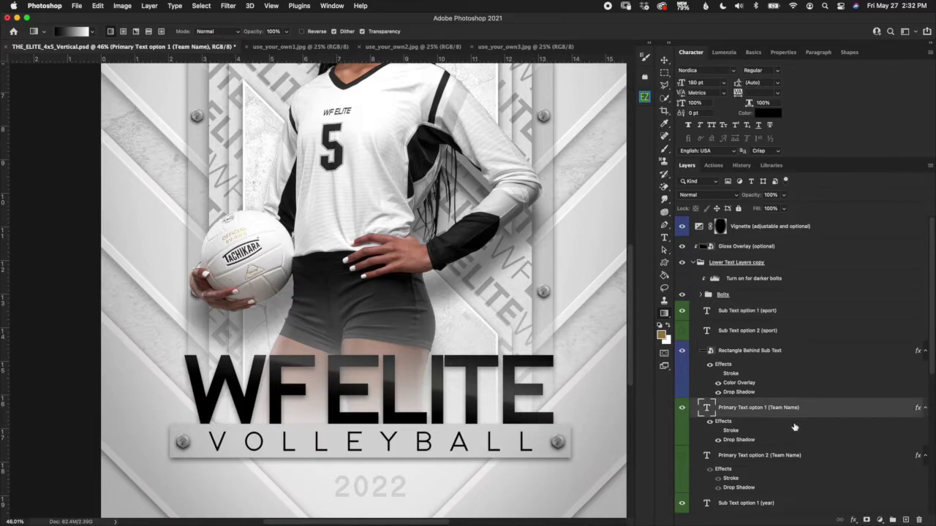
click(665, 60)
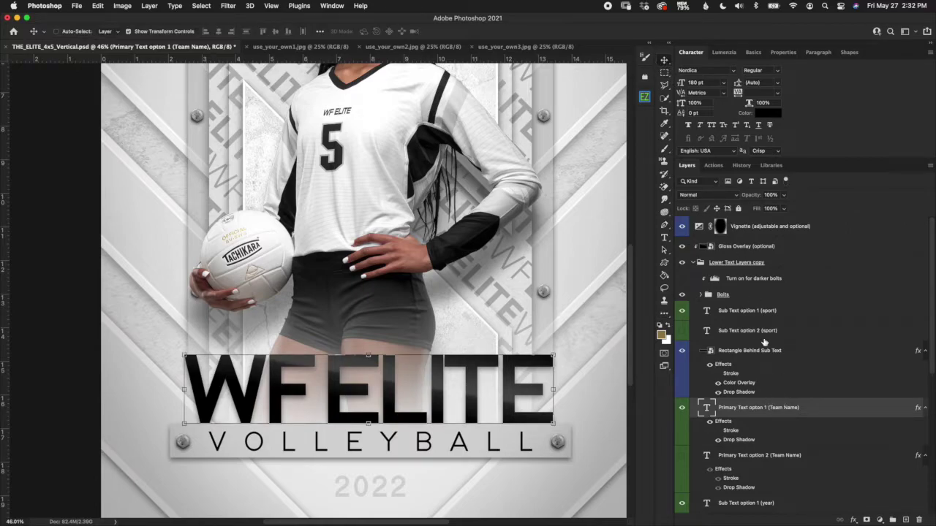
key(Up)
key(Up)
key(Up)
key(Up)
key(Up)
key(Up)
key(Up)
key(Up)
key(Up)
key(Up)
key(Up)
key(Up)
key(Up)
key(Up)
key(Up)
key(Up)
key(Up)
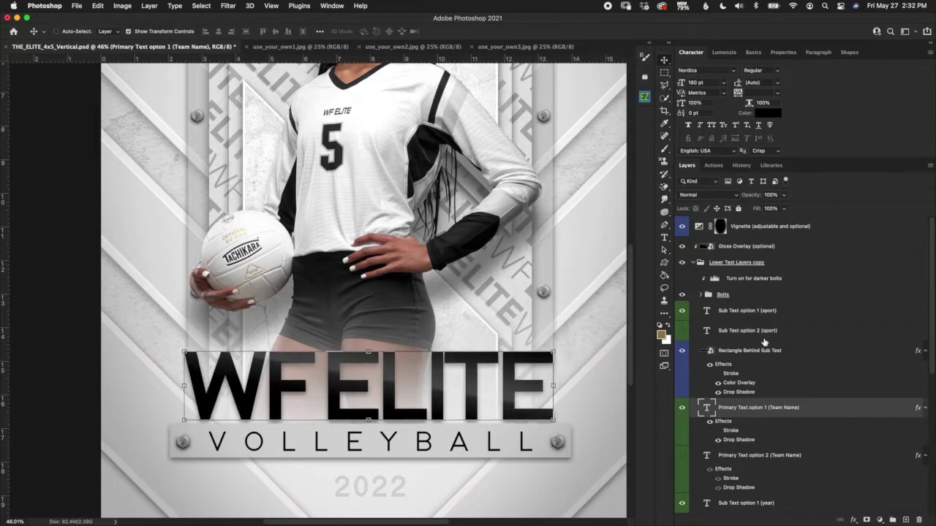
key(Up)
key(Up)
key(Up)
key(Up)
key(Up)
key(Up)
key(Up)
key(Up)
key(Up)
key(Up)
key(Up)
key(Up)
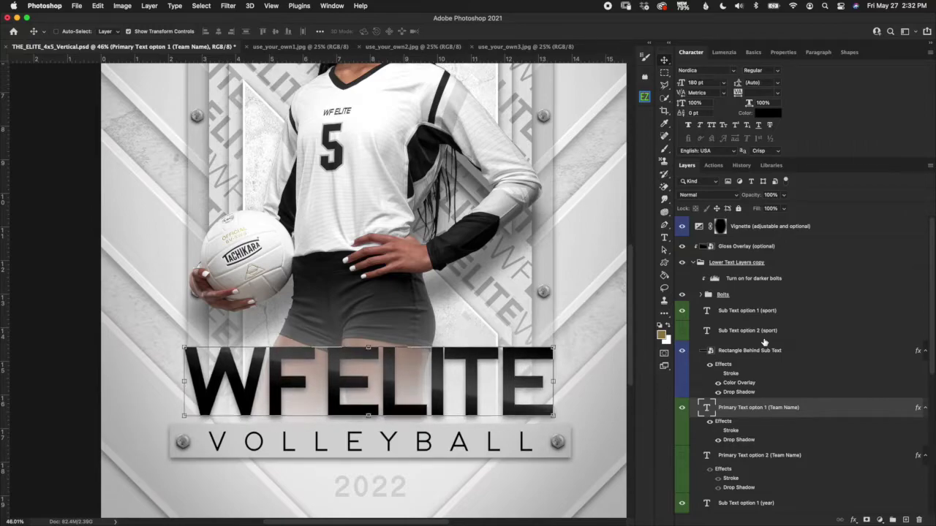
key(Up)
key(Up)
key(Up)
key(Up)
key(Up)
key(Up)
key(Up)
key(Up)
key(Up)
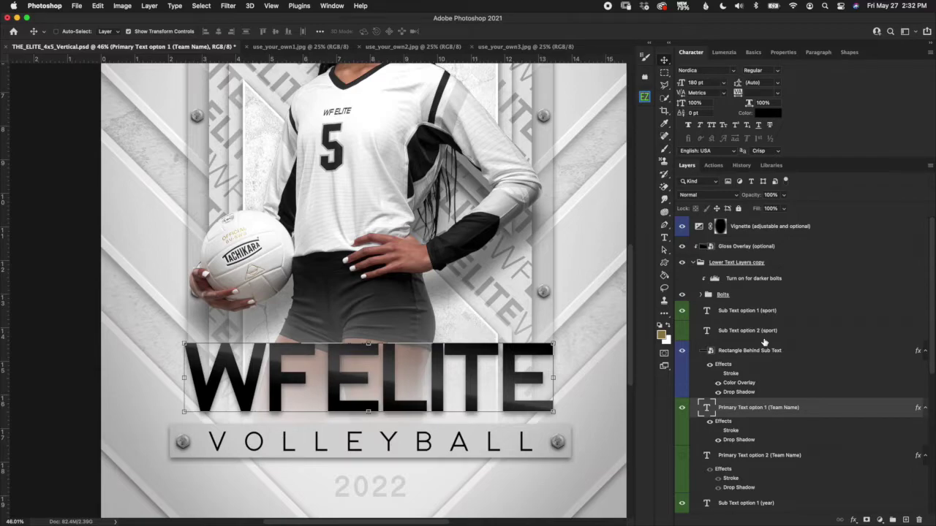
Nudge the WF ELITE team name slightly back down toward the VOLLEYBALL rectangle
key(Down)
key(Down)
key(Down)
key(Down)
key(Down)
key(Down)
key(Down)
key(Down)
key(Down)
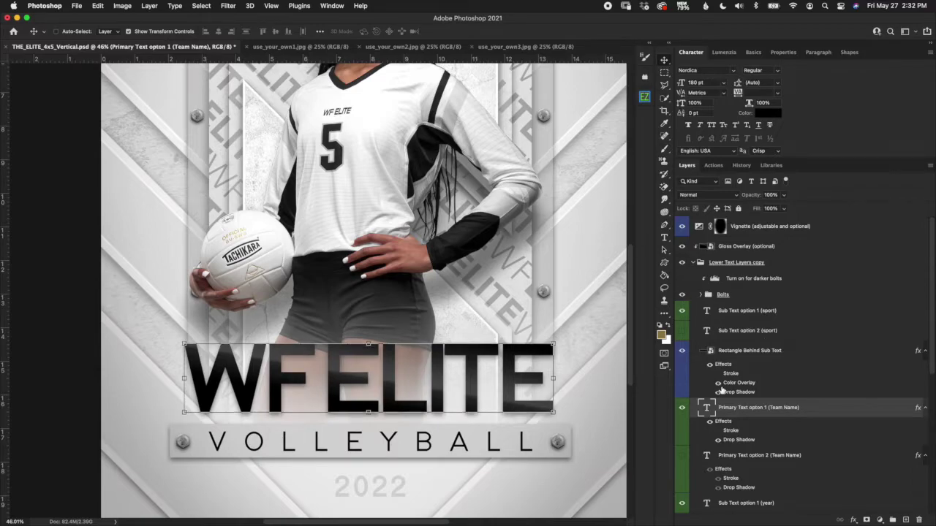
Nudge the WF ELITE team name down until its letters meet the upper edge of the VOLLEYBALL rectangle
key(Down)
key(Down)
key(Down)
key(Down)
key(Down)
key(Down)
key(Down)
key(Down)
key(Down)
key(Down)
key(Down)
key(Down)
key(Down)
key(Down)
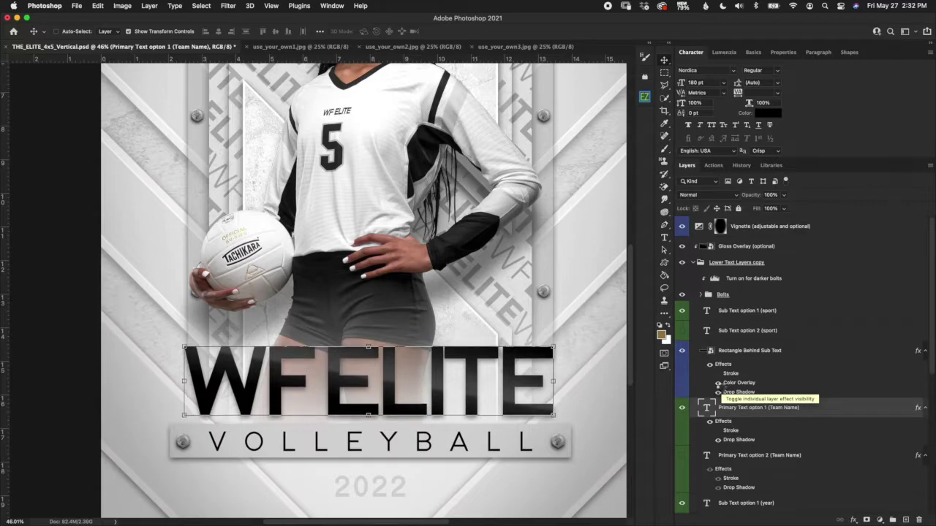
key(Down)
key(Down)
key(Down)
key(Down)
key(Down)
key(Down)
key(Down)
key(Down)
key(Down)
key(Down)
key(Down)
key(Down)
key(Down)
key(Down)
key(Down)
key(Down)
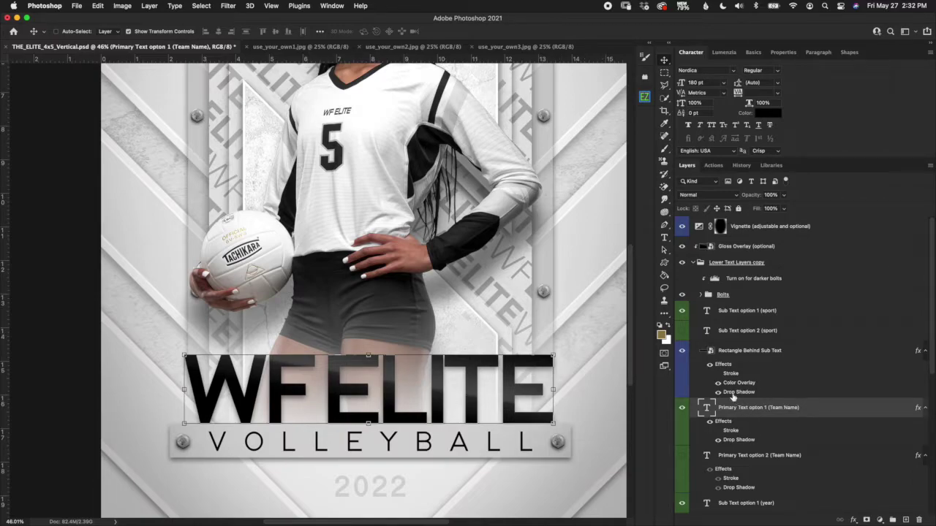
Try replacing the VOLLEYBALL wording in sport sub text option 1 with BASEBALL
click(763, 317)
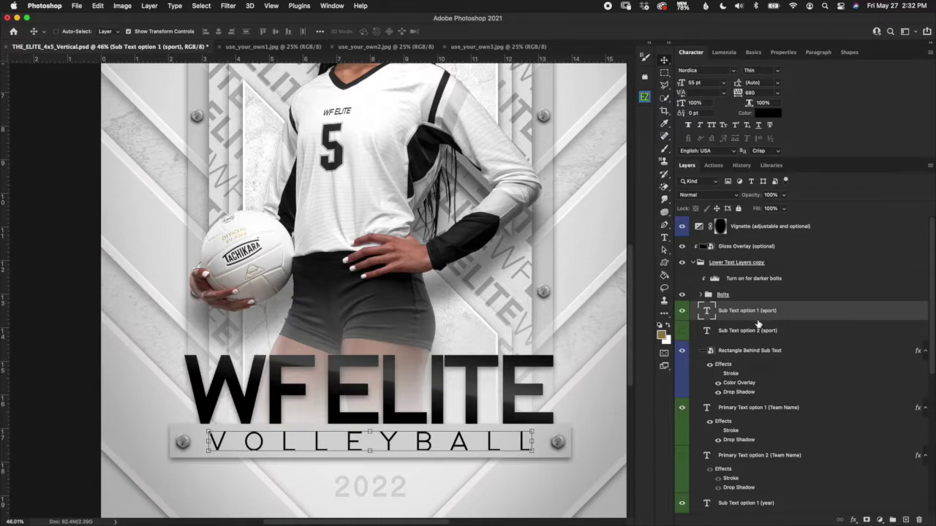
click(704, 331)
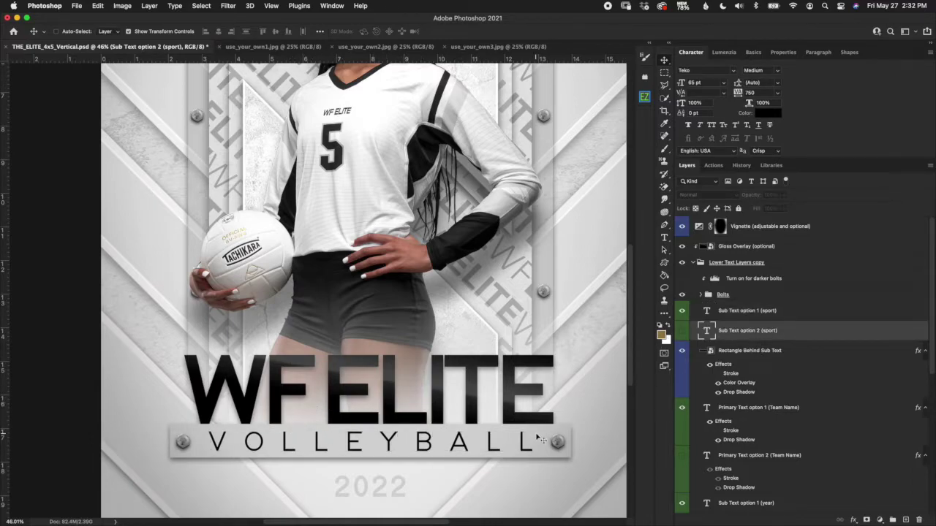
click(708, 313)
double_click(708, 313)
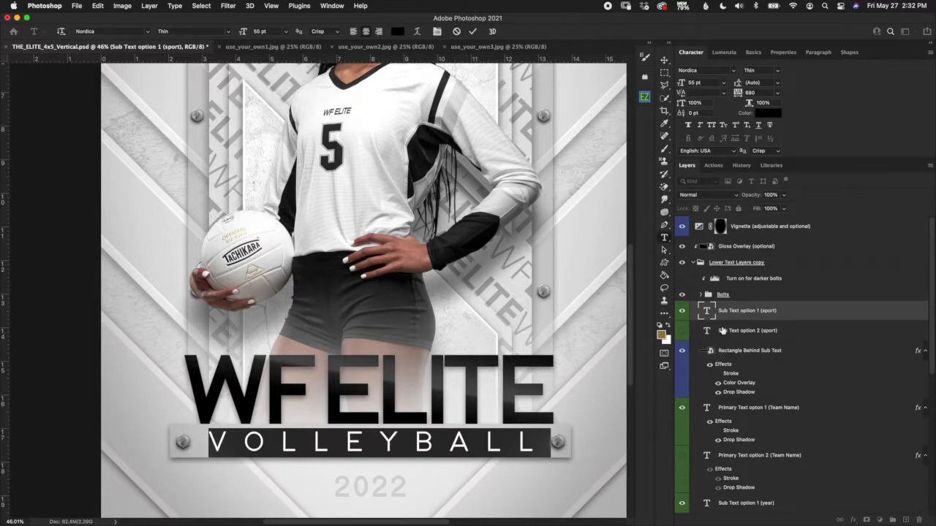
key(Right)
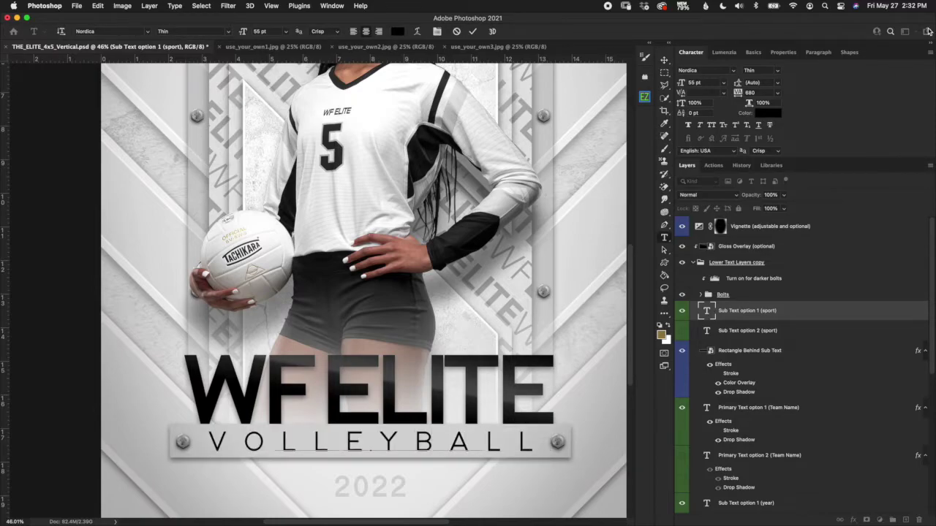
key(ctrl+a)
text(BASEBALL)
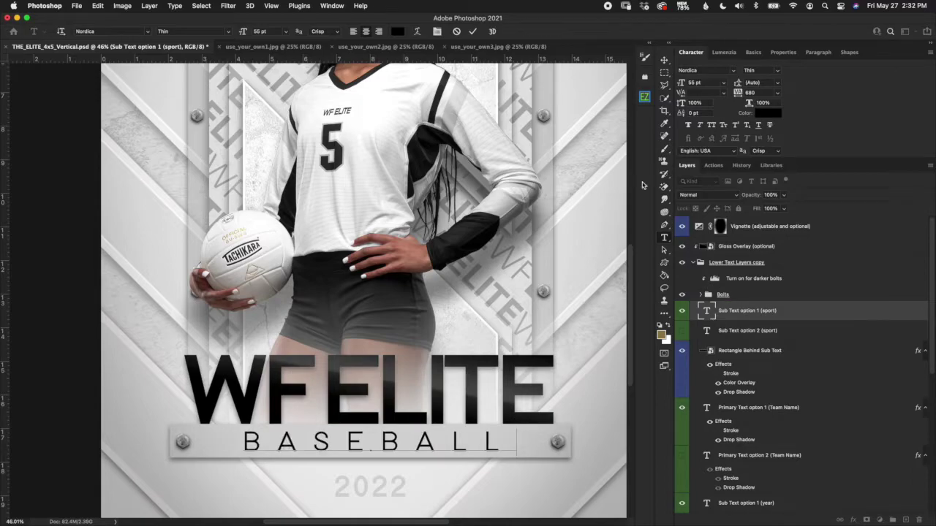
click(472, 33)
key(v)
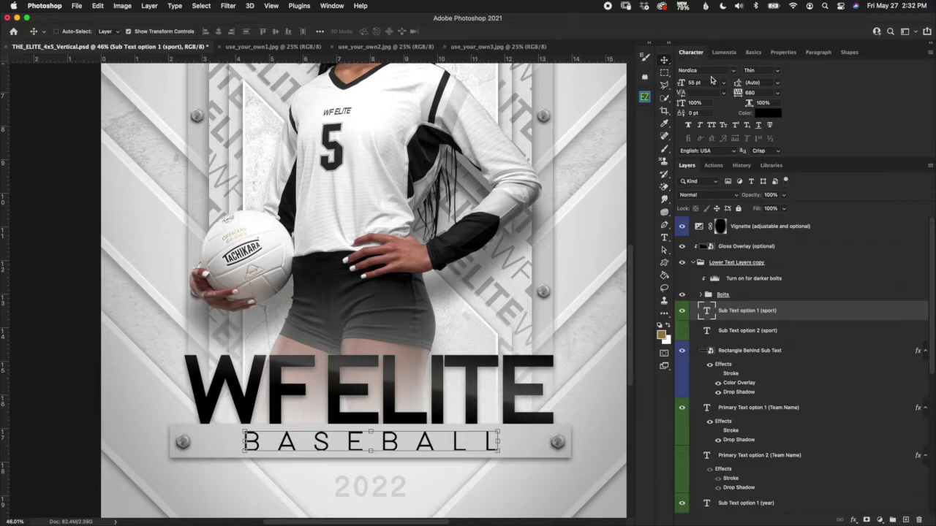
Try the BASEBALL text at 50 pt with 1302 tracking and preview another text color without keeping it
drag(682, 83, 678, 85)
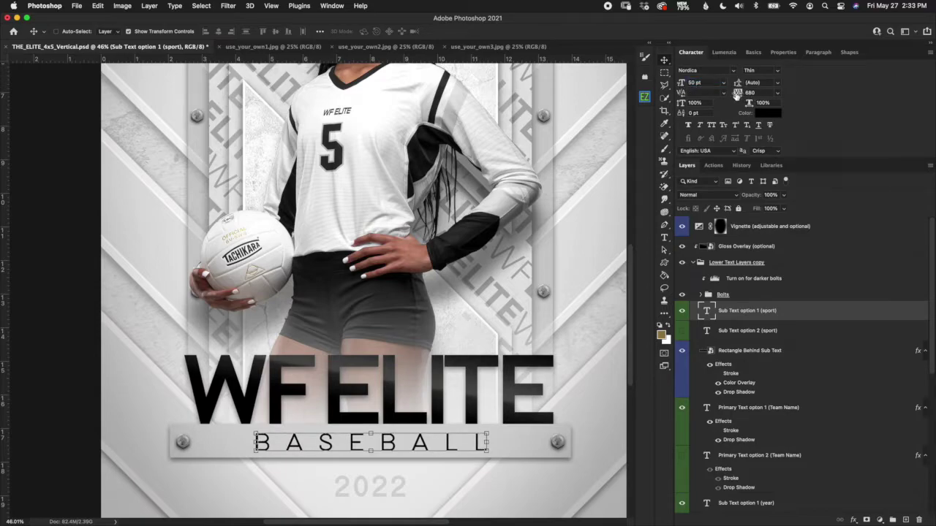
drag(736, 95, 739, 95)
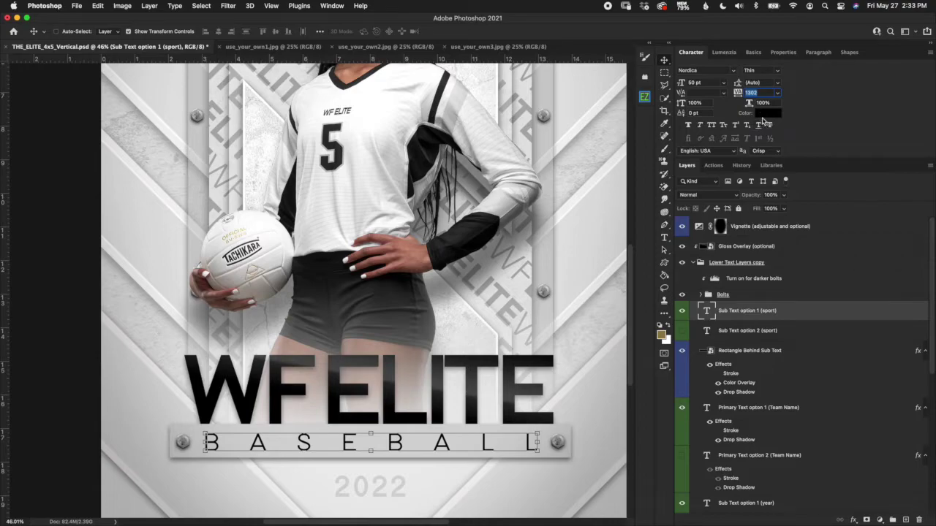
click(766, 115)
click(671, 289)
click(789, 276)
Compare sport sub text option 2 with option 1, leaving only option 1 visible
click(682, 310)
click(682, 330)
click(681, 310)
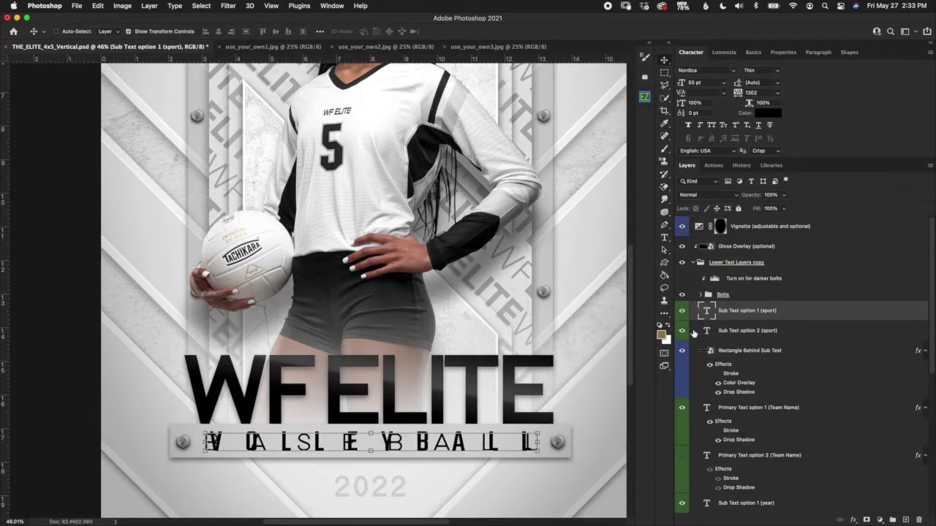
click(682, 330)
Undo the BASEBALL text edits to restore the VOLLEYBALL sub text at 55 pt with 680 tracking
key(super+z)
key(super+z)
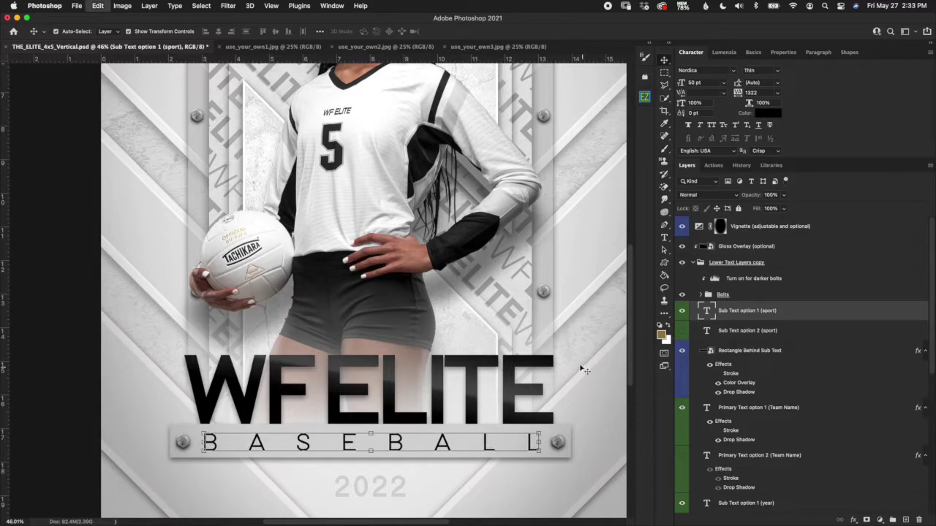
key(super+shift+z)
key(super+shift+z)
key(super+shift+z)
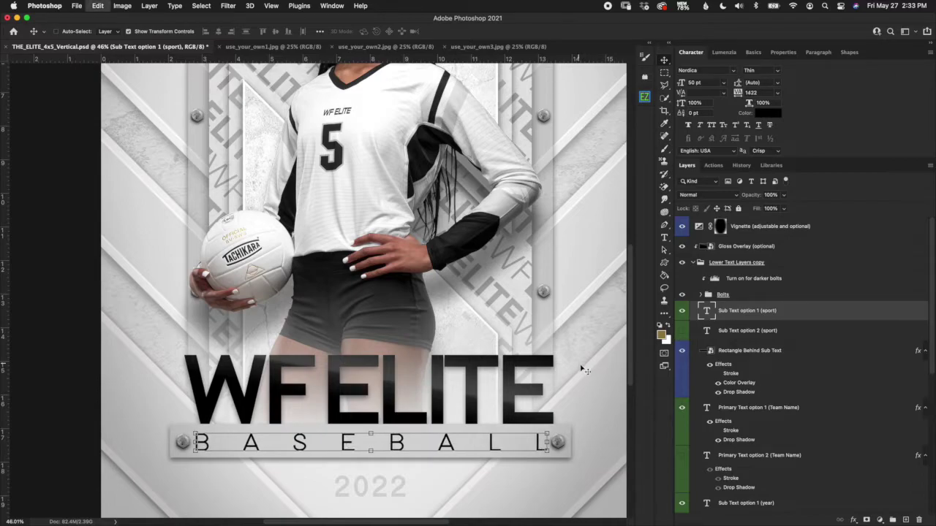
key(super+shift+z)
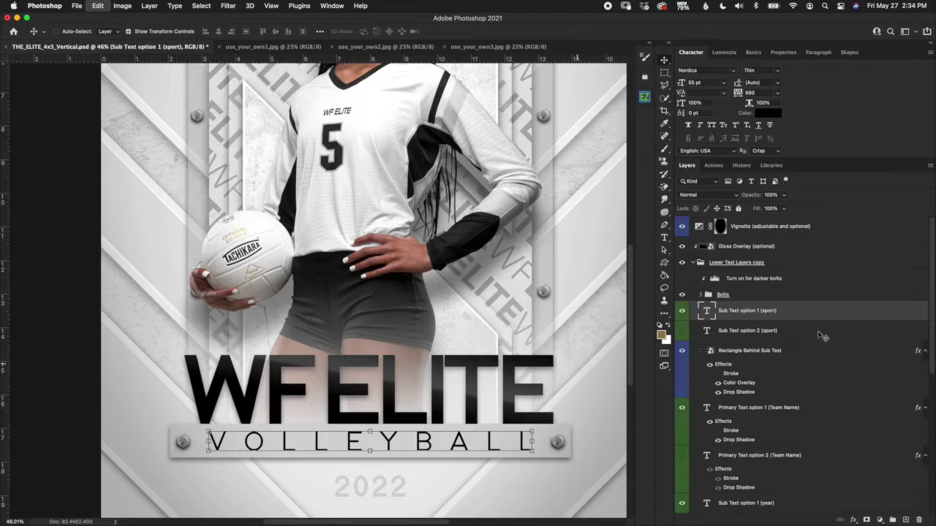
Try a red bd1919 Color Overlay on the Rectangle Behind Sub Text layer and discard it
click(827, 358)
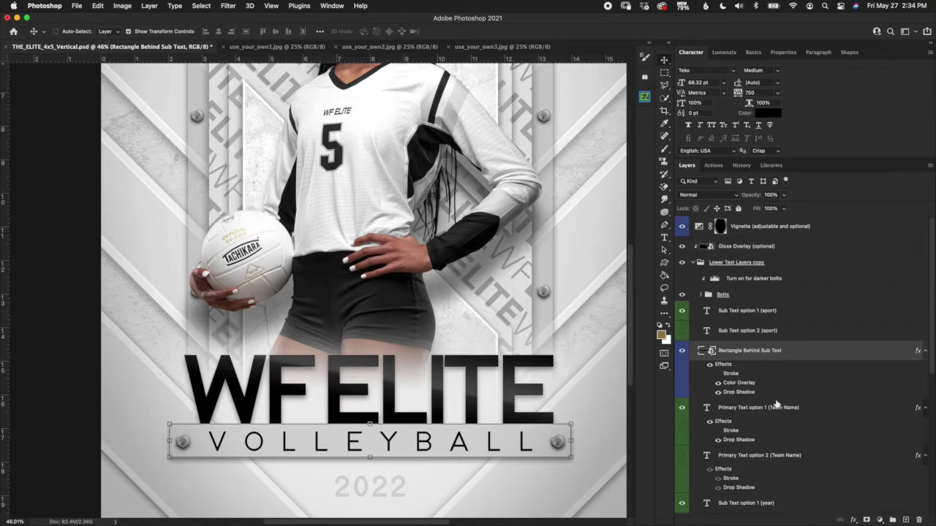
double_click(746, 384)
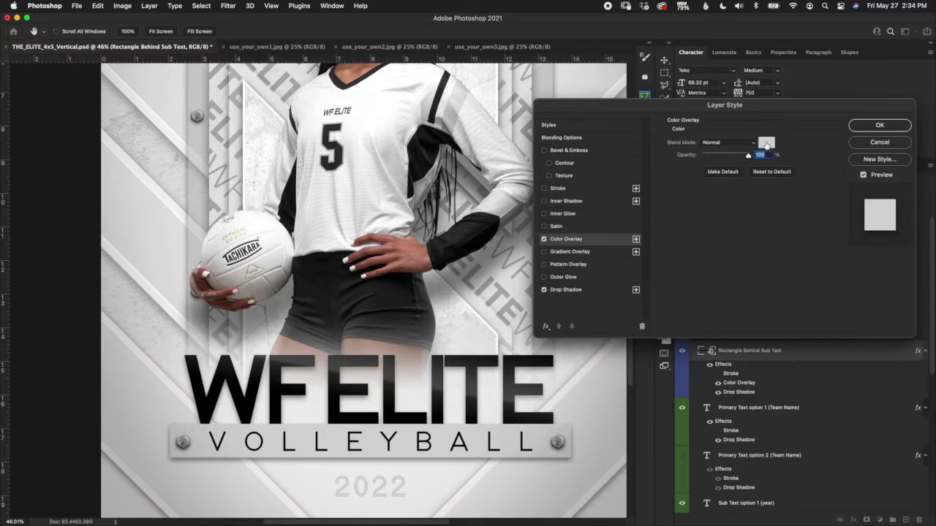
click(766, 144)
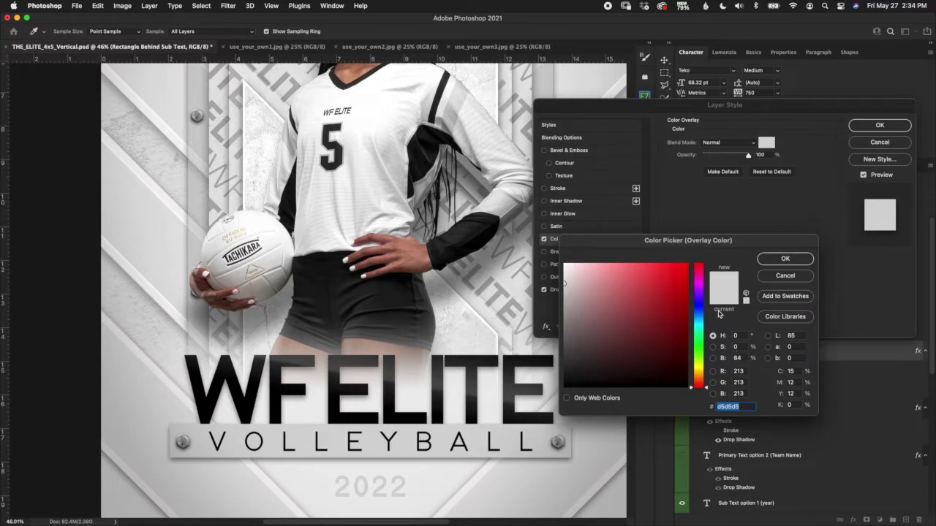
click(671, 295)
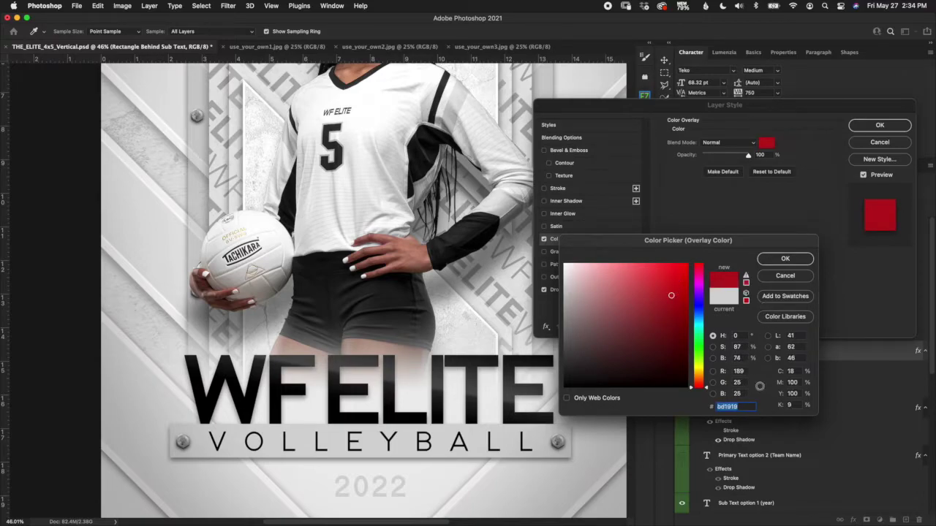
click(801, 277)
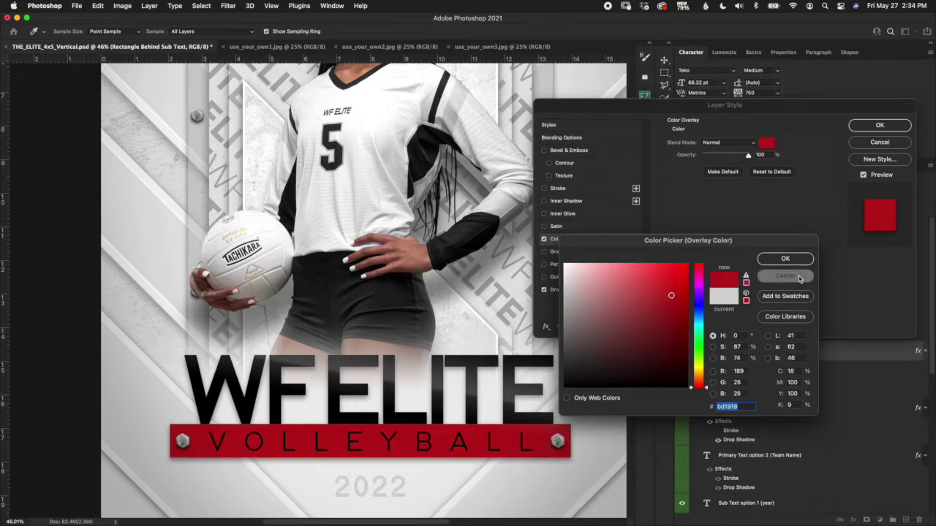
click(886, 146)
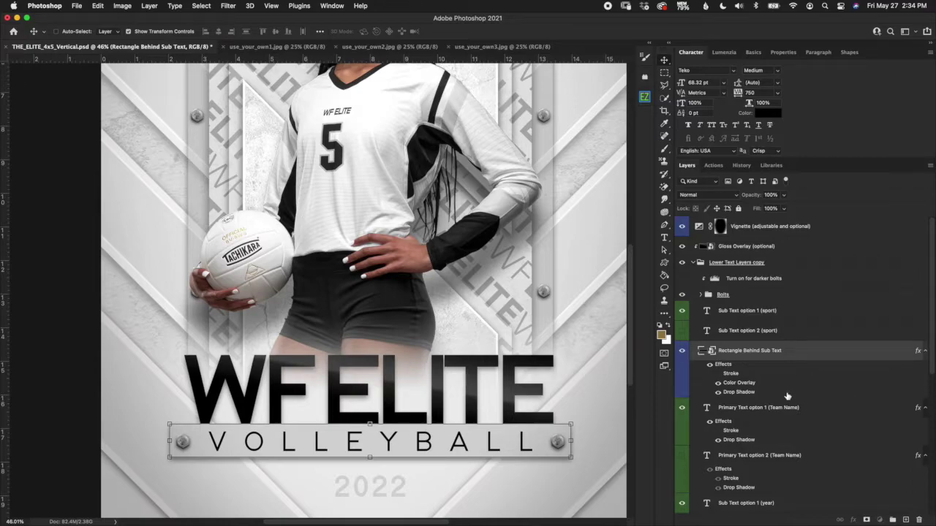
Try a 10 px inside stroke in red ff0000 on the VOLLEYBALL rectangle, discard it, and review the Color Overlay settings
click(718, 374)
double_click(731, 374)
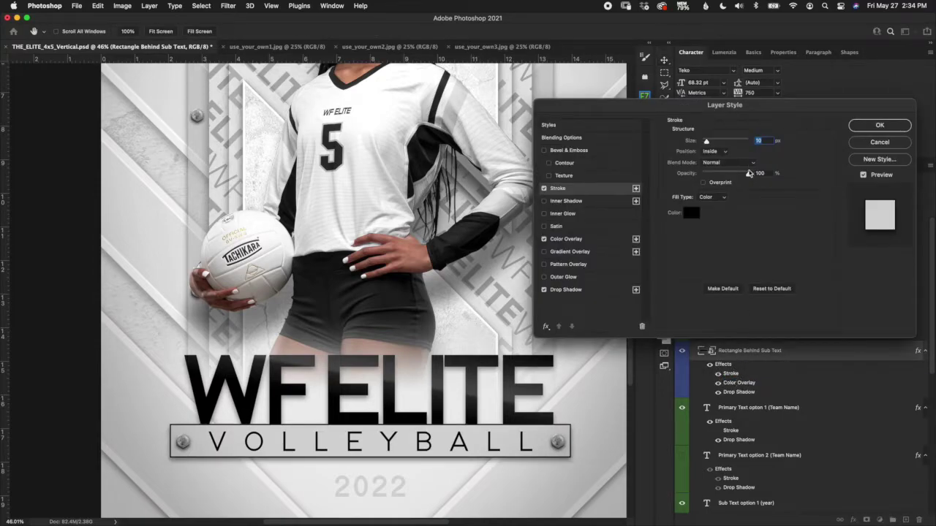
click(691, 212)
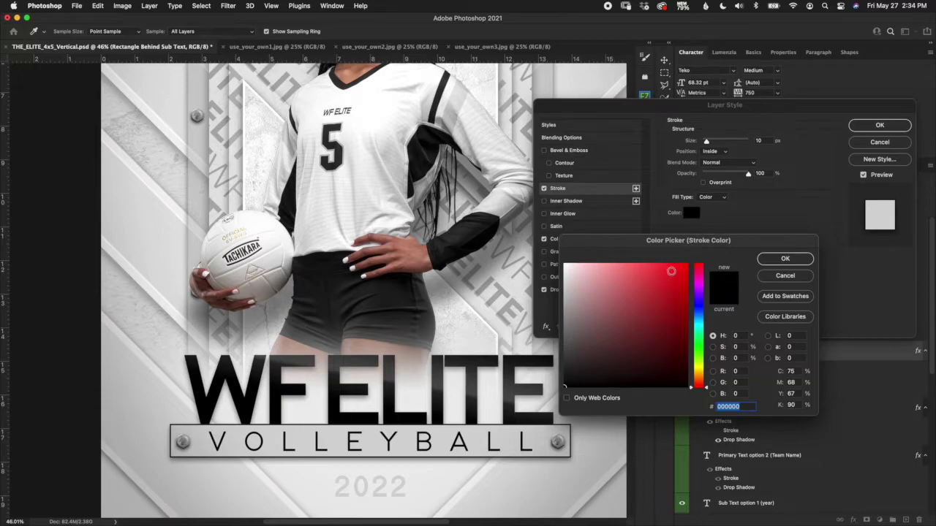
drag(671, 271, 753, 244)
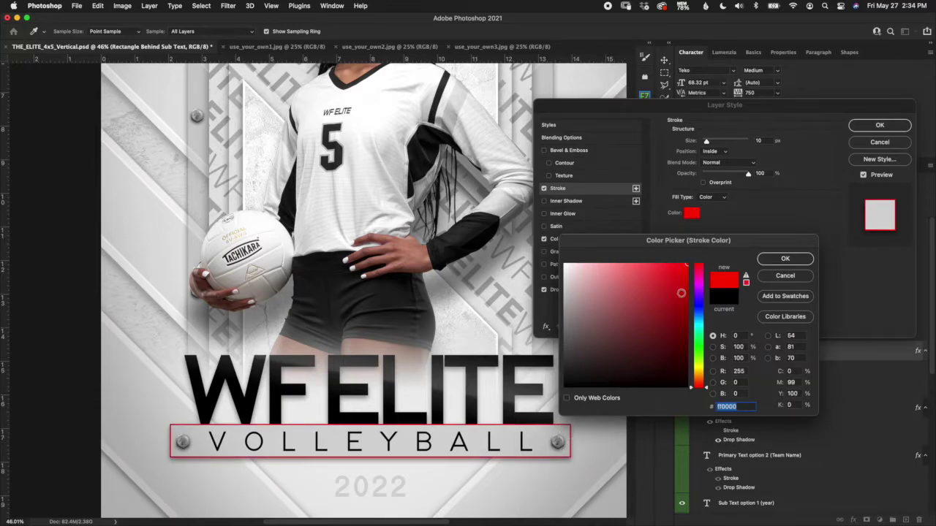
click(794, 275)
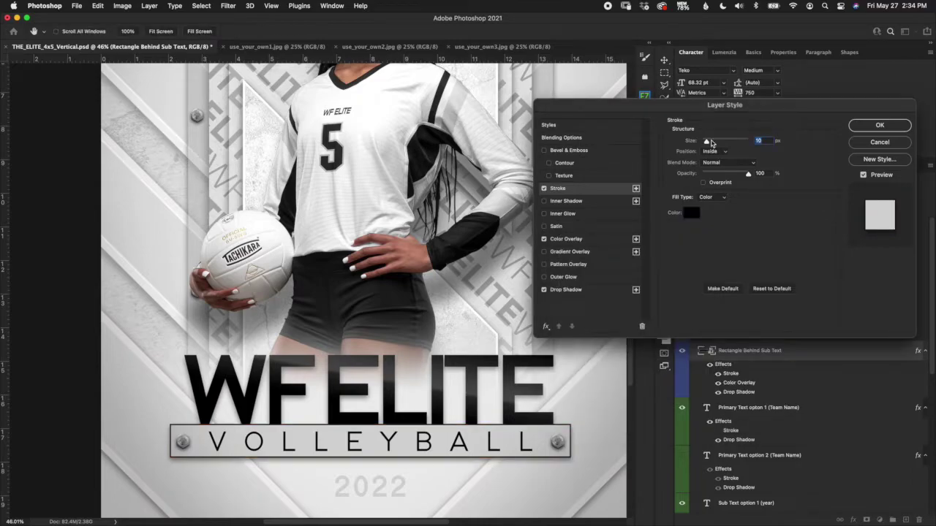
click(875, 143)
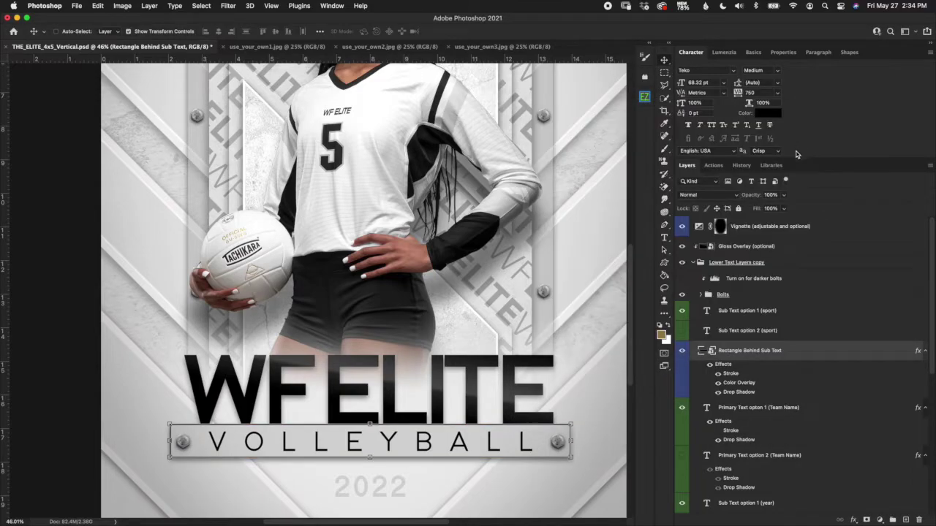
double_click(737, 384)
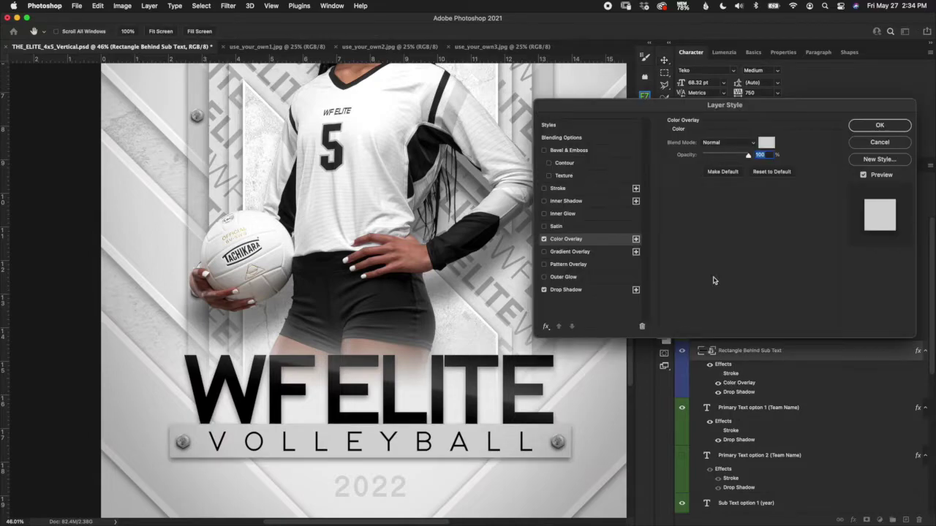
click(870, 144)
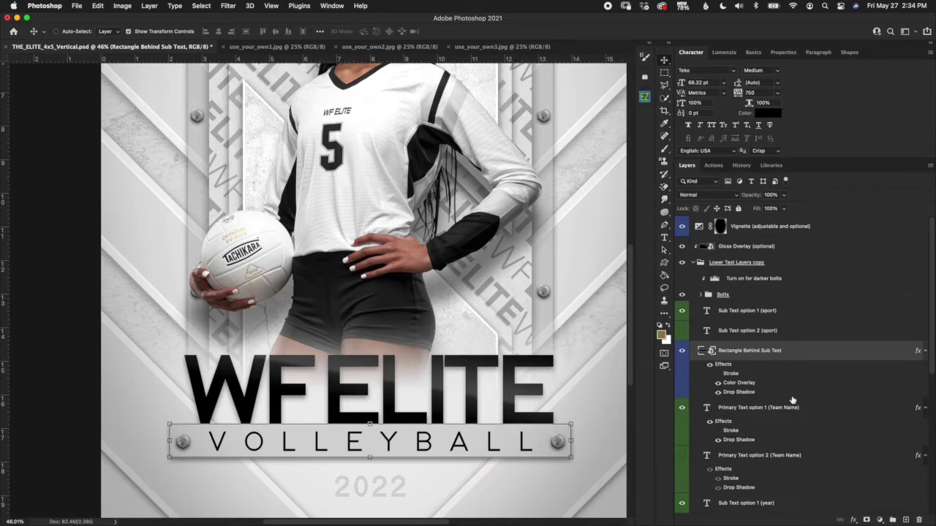
Show team name Primary Text option 2 in place of option 1 and turn off its stroke effect
click(797, 423)
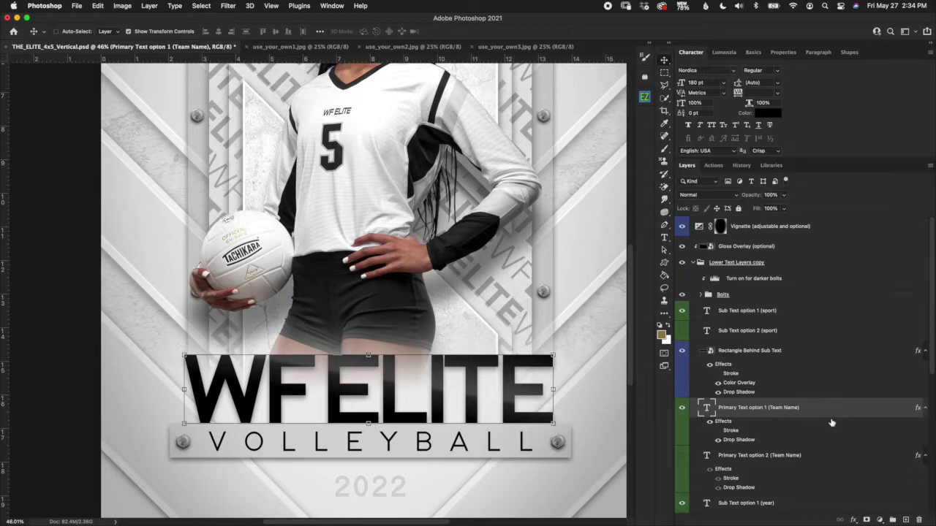
click(681, 407)
click(682, 455)
click(740, 456)
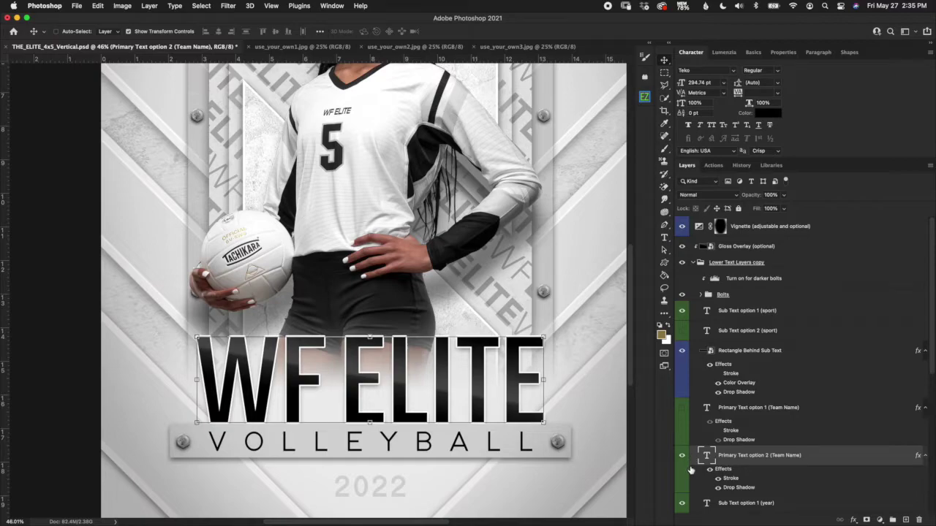
click(718, 479)
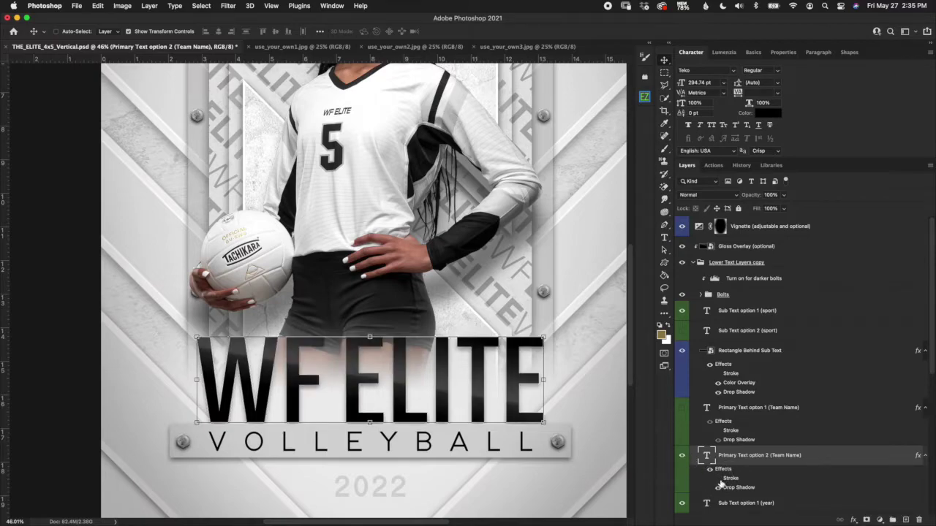
click(718, 479)
click(718, 479)
Hide team name option 2 and show and select Primary Text option 1 again
click(681, 454)
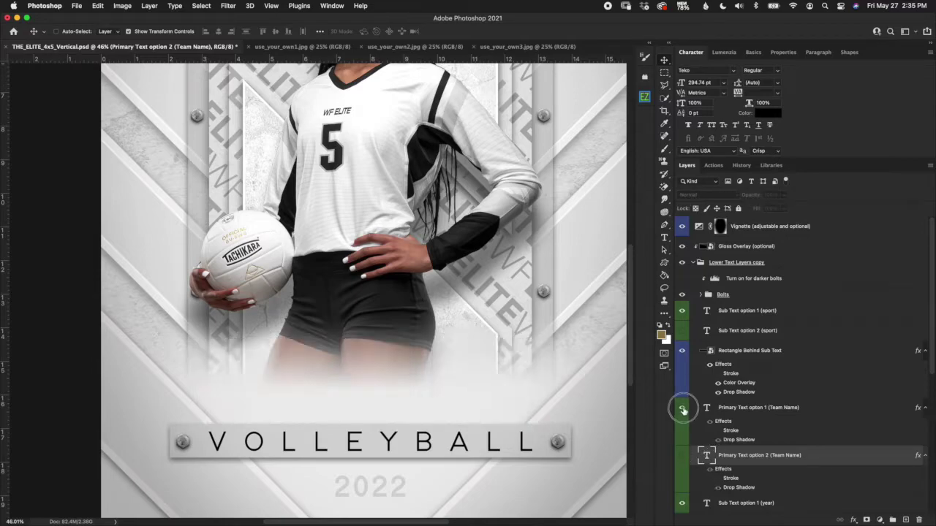
click(681, 407)
click(760, 407)
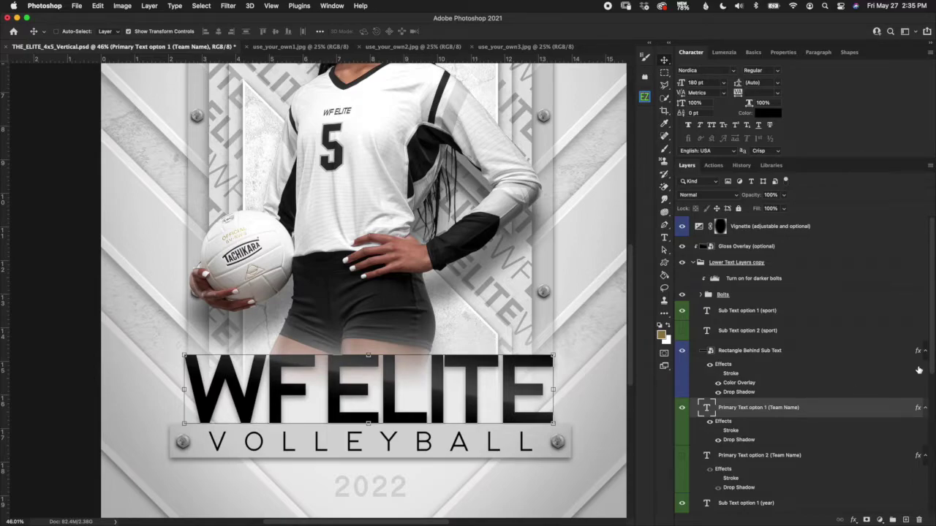
Compare year sub text option 2 with option 1, leaving only option 1 visible
scroll(930, 365, down, 3)
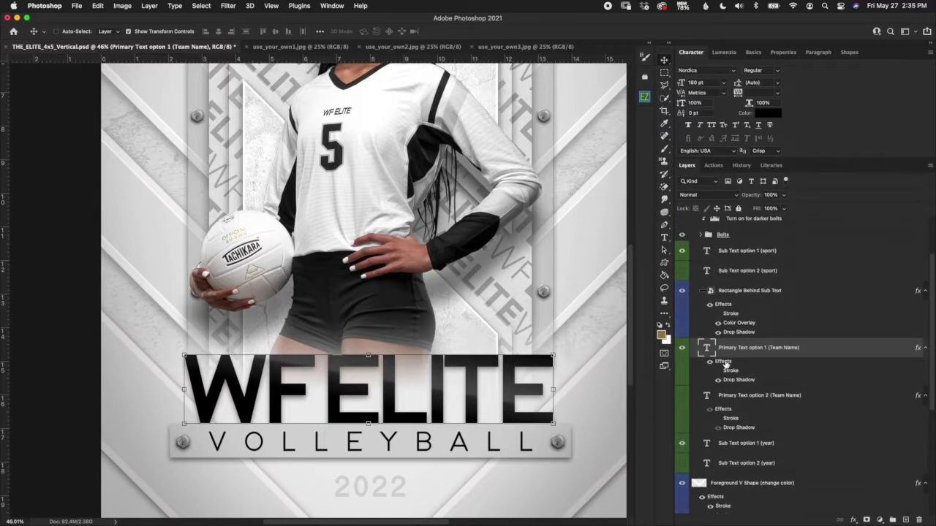
click(767, 446)
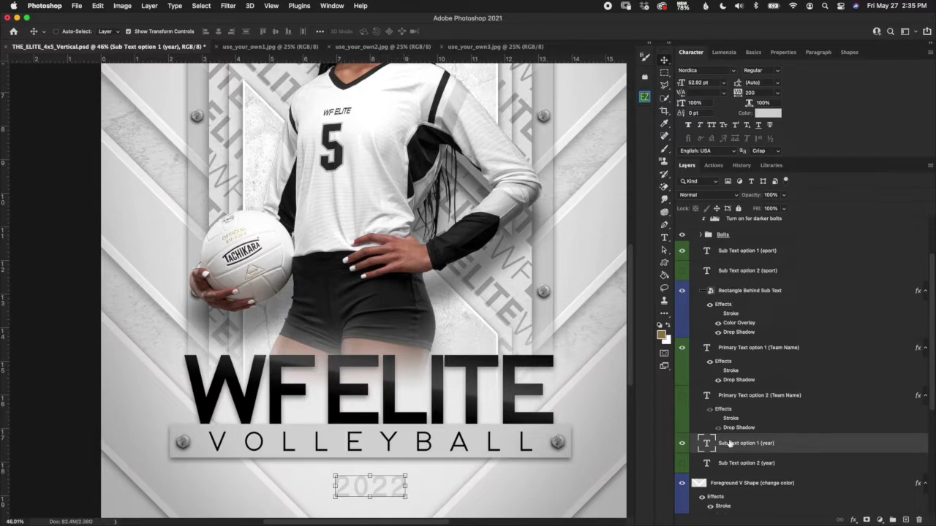
click(681, 463)
click(681, 443)
click(681, 462)
click(682, 443)
Review the year text's color without changing it, and collapse the Lower Text Layers copy group
click(768, 114)
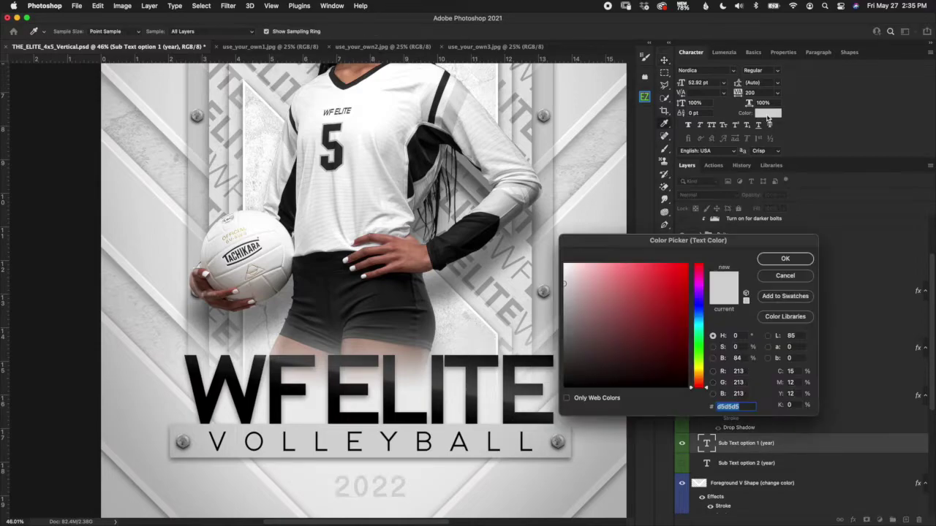
click(788, 279)
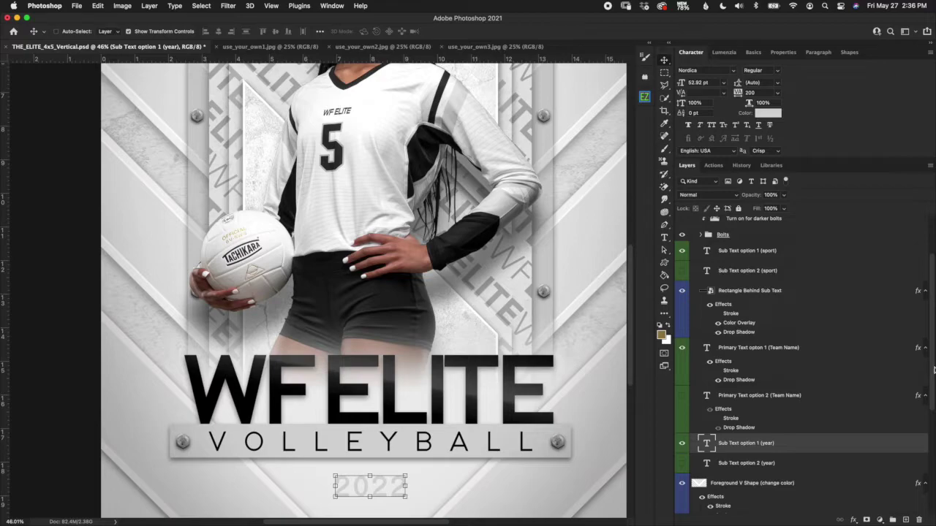
drag(933, 369, 923, 285)
click(775, 266)
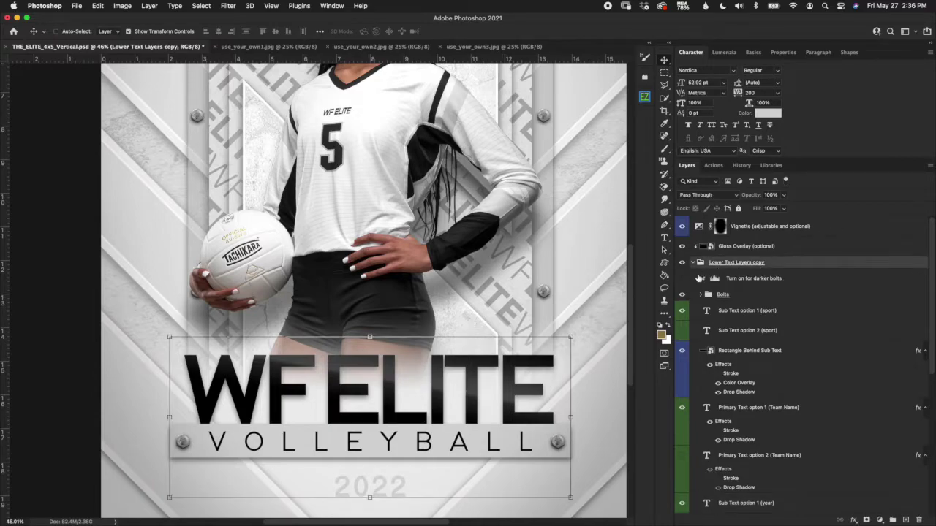
click(694, 263)
Compare the WF ELITE text with the Gloss Overlay hidden and shown, try a lower overlay opacity, and return it to 100%
click(754, 250)
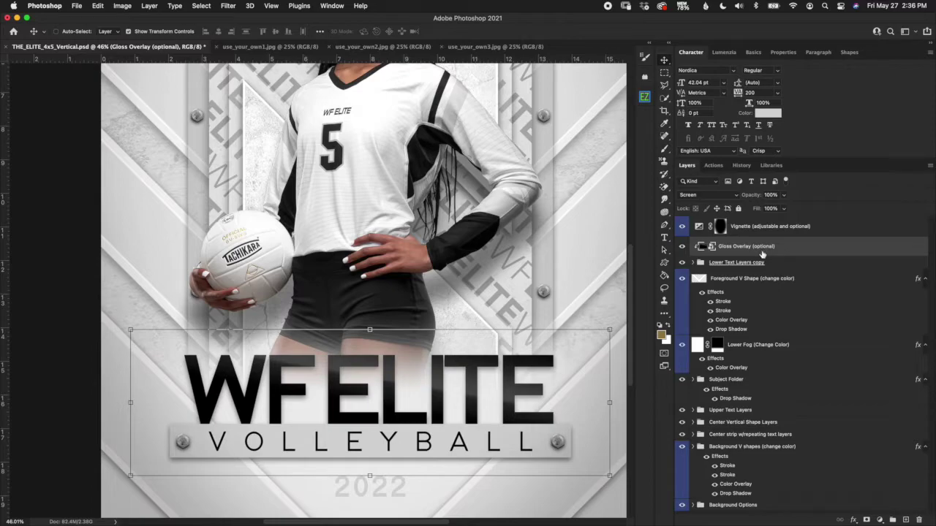
click(682, 246)
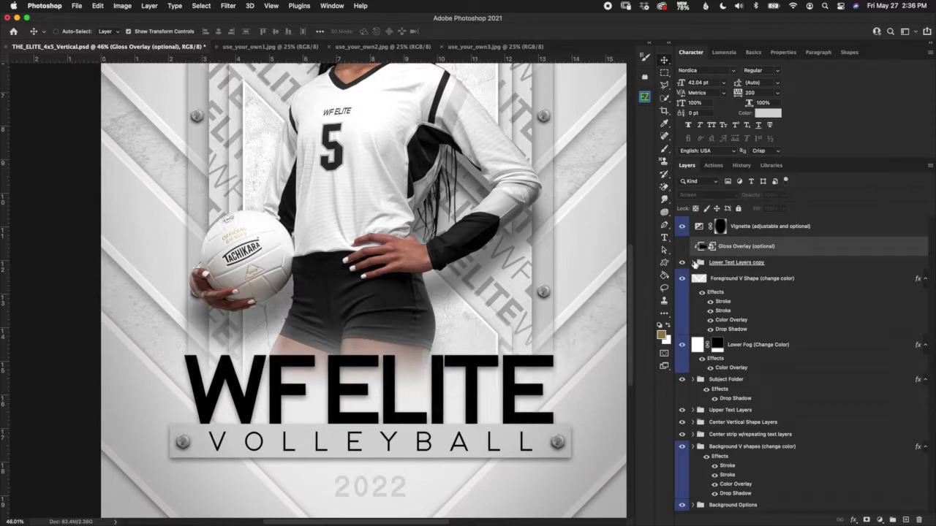
click(682, 247)
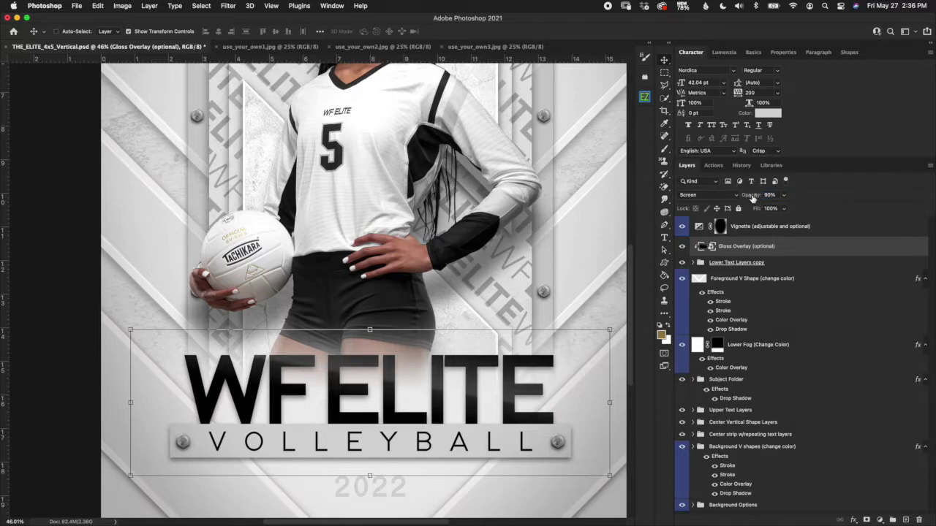
drag(751, 197, 772, 198)
Try enlarging, moving and rotating the Gloss Overlay over the lower text with Free Transform, and discard the transform
key(super+t)
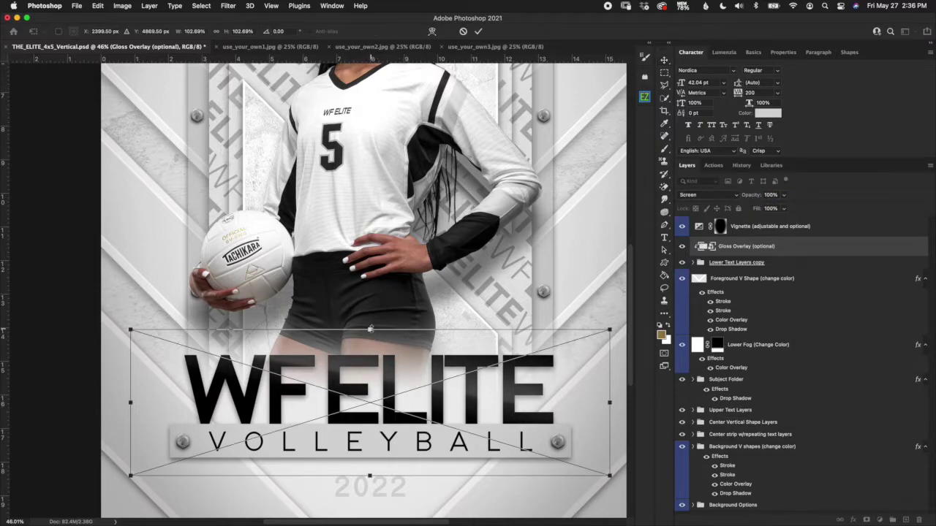
drag(369, 329, 403, 382)
drag(130, 424, 64, 425)
drag(616, 305, 594, 277)
drag(577, 397, 578, 379)
drag(599, 251, 612, 324)
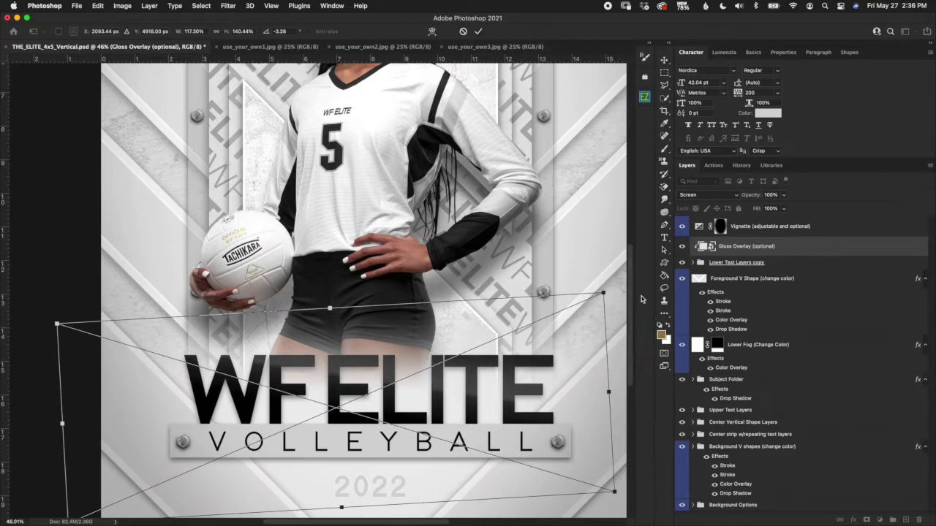
click(463, 32)
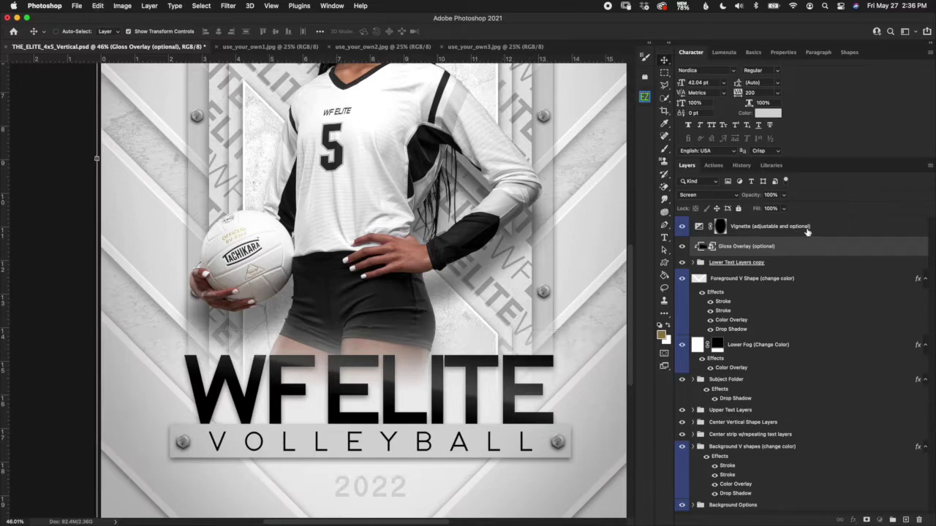
Compare the whole poster with the Vignette layer hidden and shown, leaving the layer visible
click(720, 226)
scroll(559, 364, down, 4)
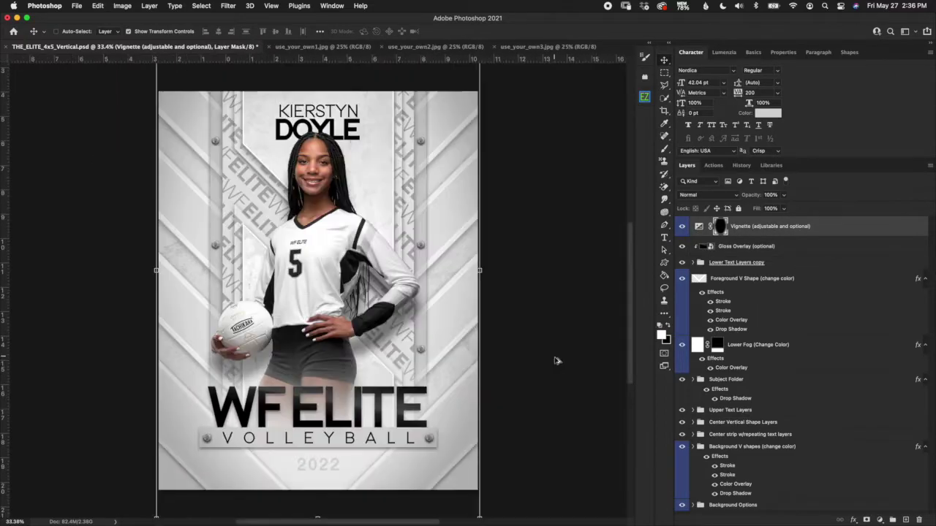
scroll(570, 351, up, 2)
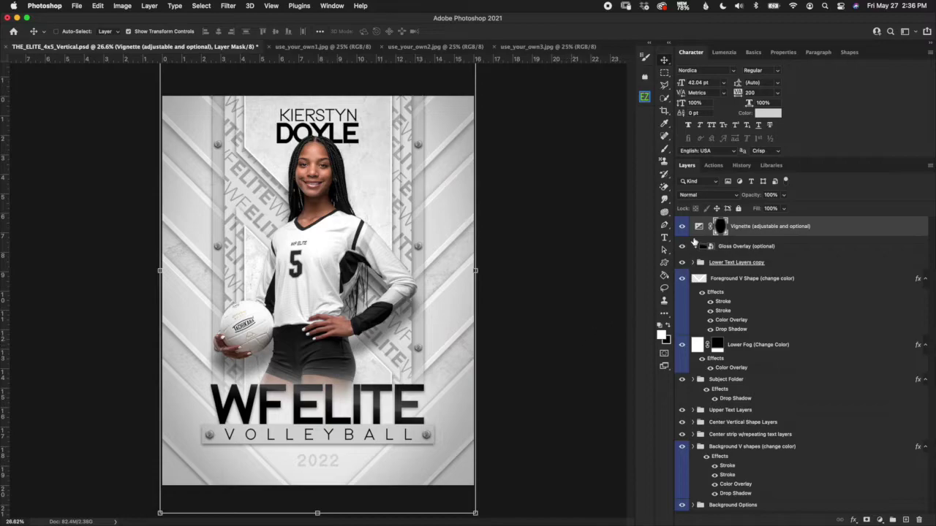
click(682, 227)
click(681, 227)
click(682, 226)
click(681, 227)
click(682, 226)
click(682, 227)
Set the Vignette layer's exposure to -0.42 and compare the poster with the vignette hidden and shown
double_click(699, 229)
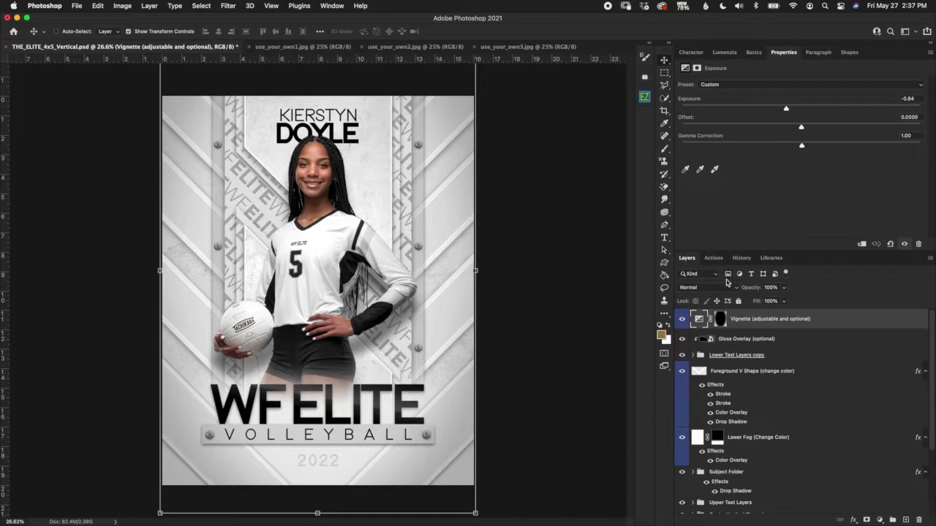
mouse_move(786, 109)
mouse_down()
mouse_move(772, 109)
mouse_move(804, 111)
mouse_move(793, 110)
mouse_up()
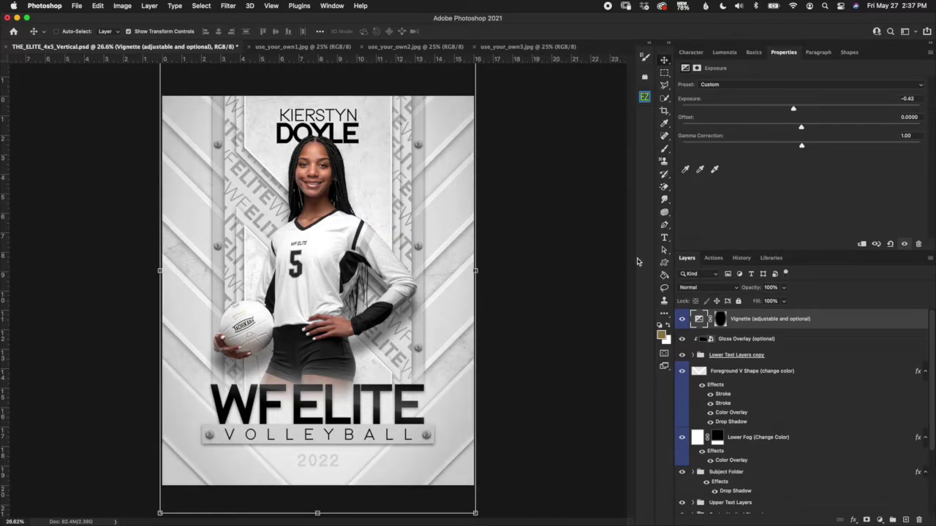
click(681, 319)
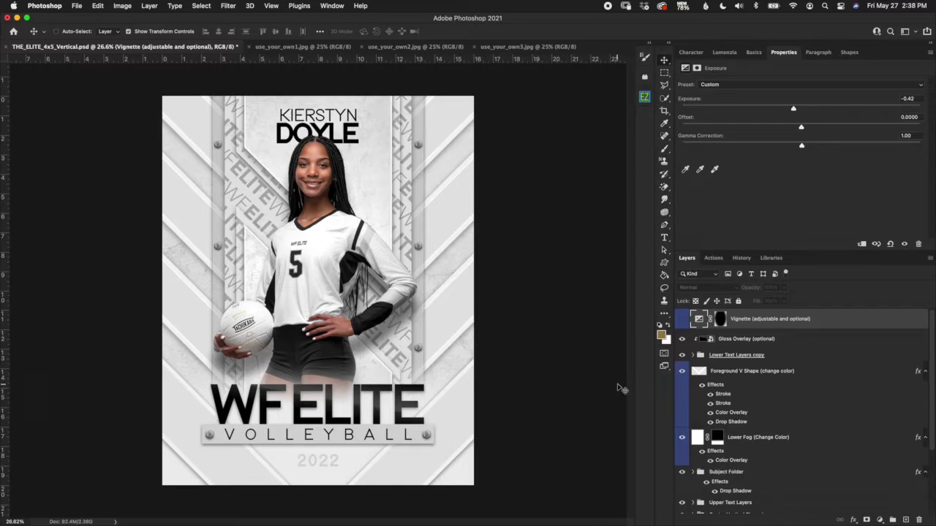
click(688, 322)
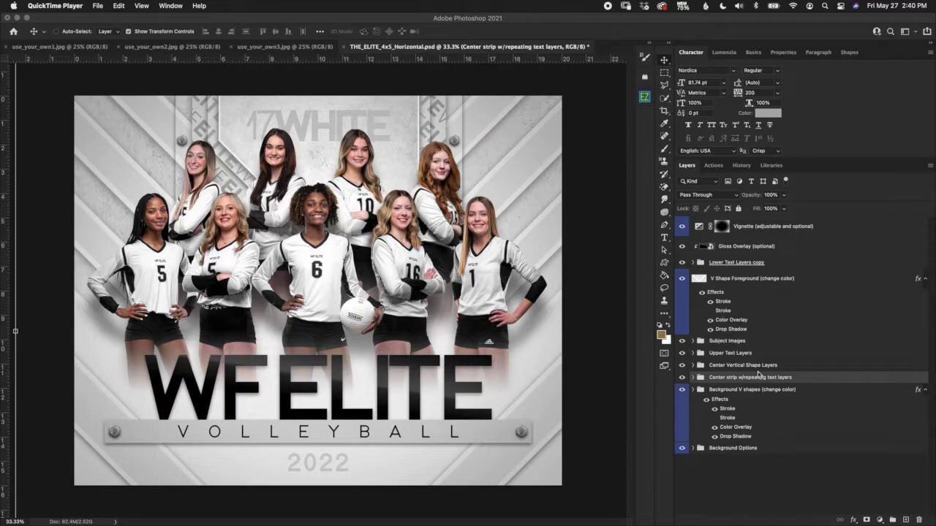
Expand the Subject Images group in the horizontal team poster and inspect its first-row, second-row fog and second-row subject layers
click(758, 268)
click(760, 266)
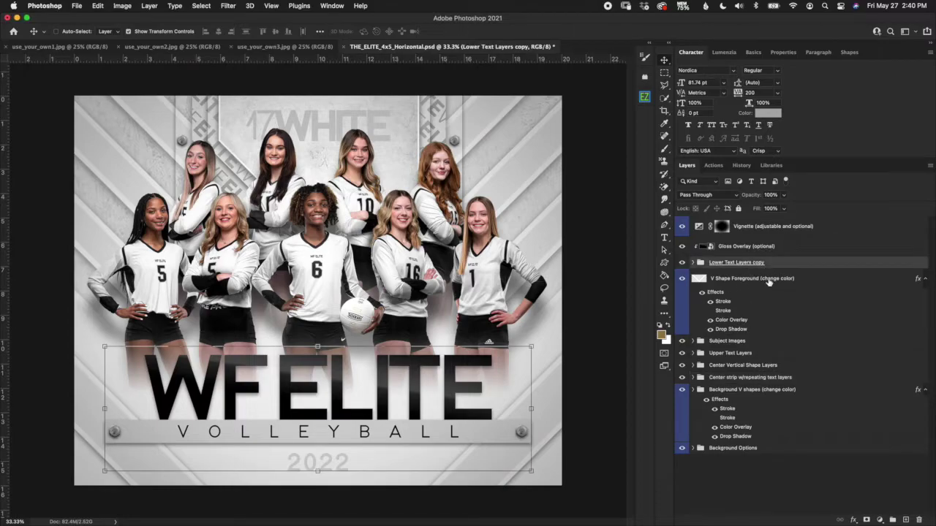
click(756, 342)
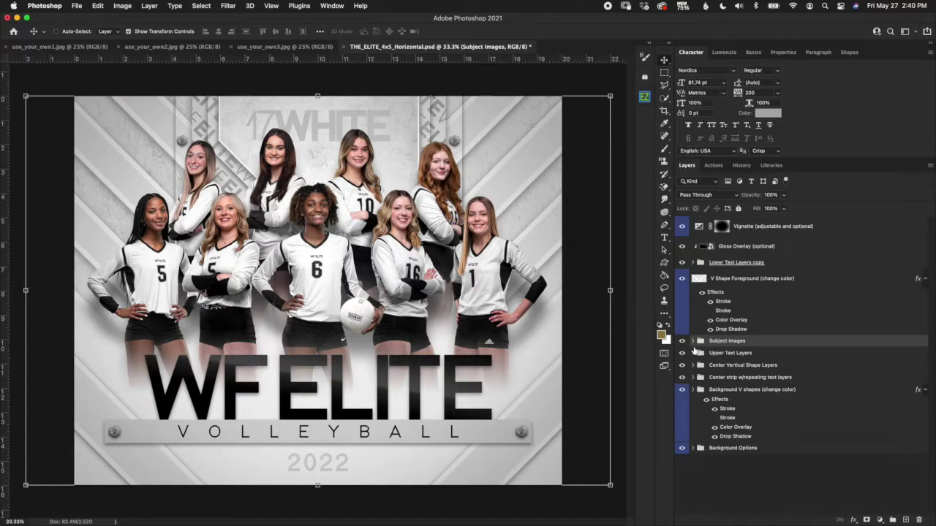
click(692, 342)
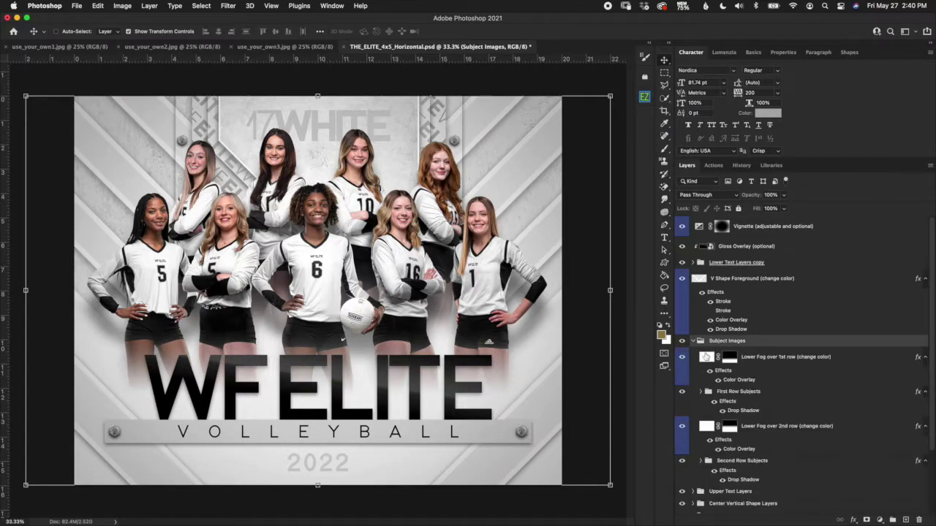
click(807, 396)
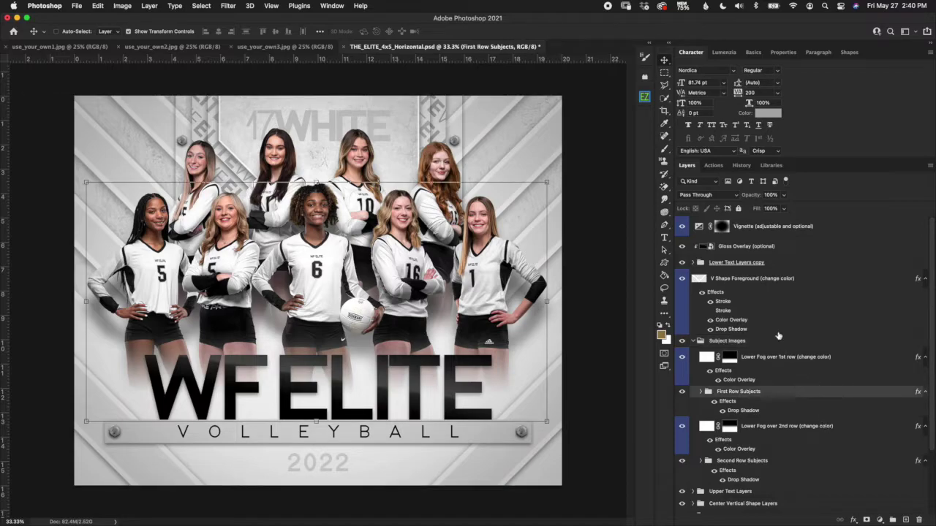
click(794, 431)
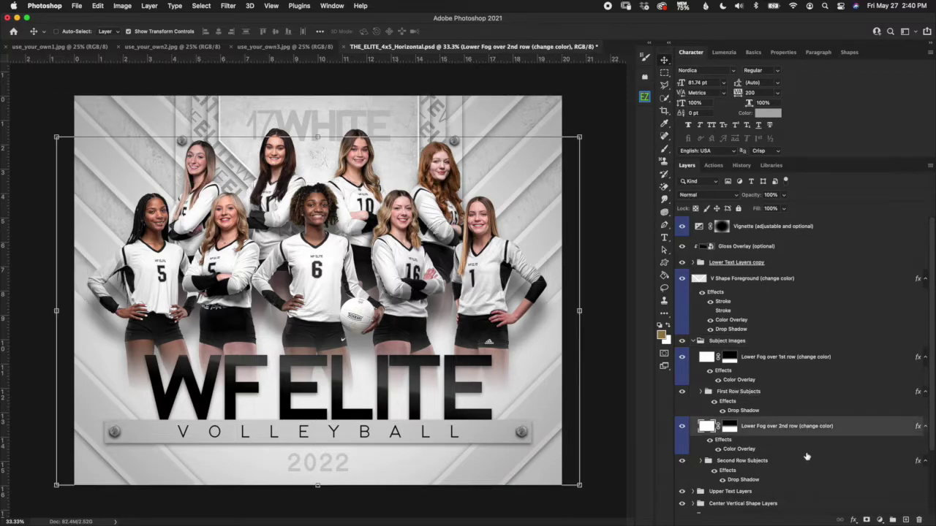
click(805, 461)
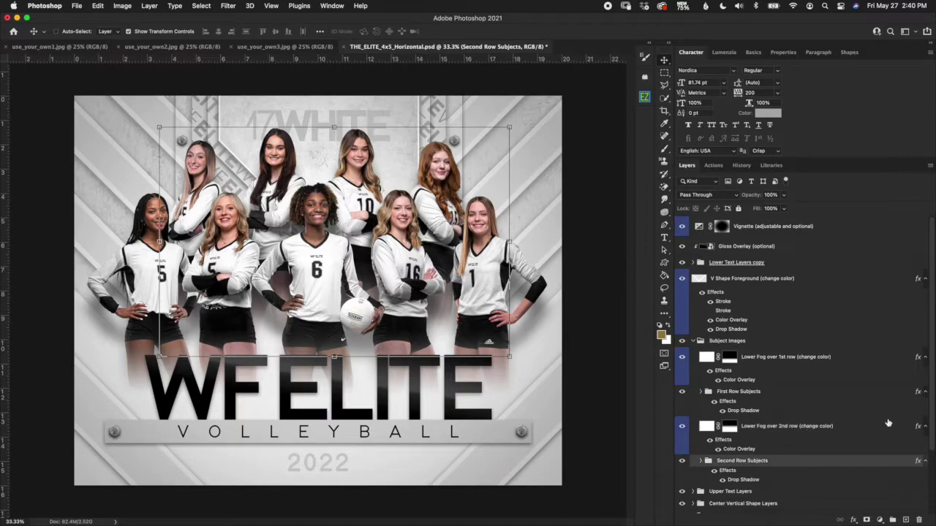
Compare the team poster with the Lower Fog layers over the first and second rows hidden and shown, leaving both visible
click(830, 356)
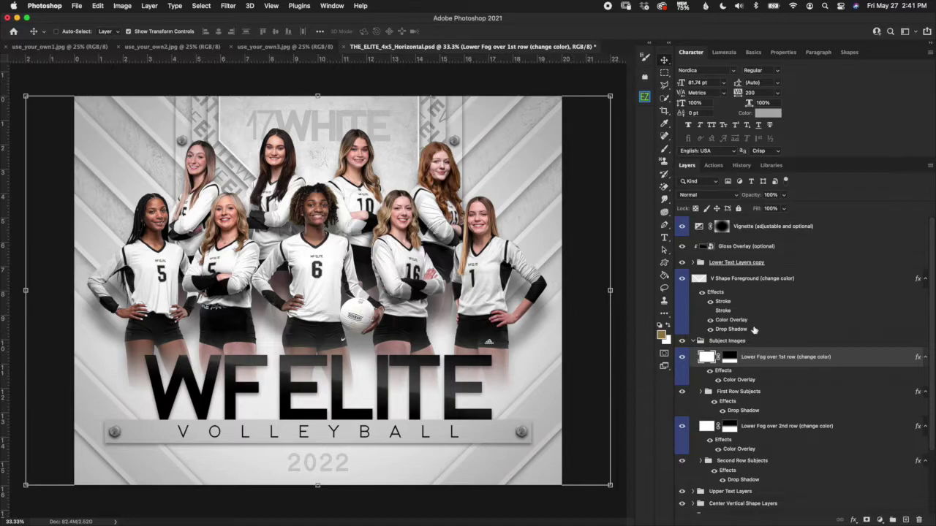
click(683, 360)
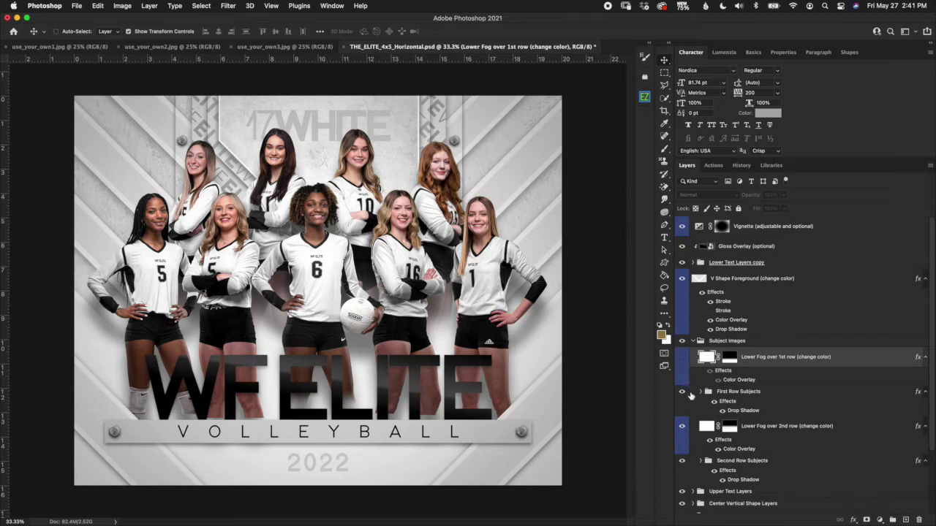
click(683, 430)
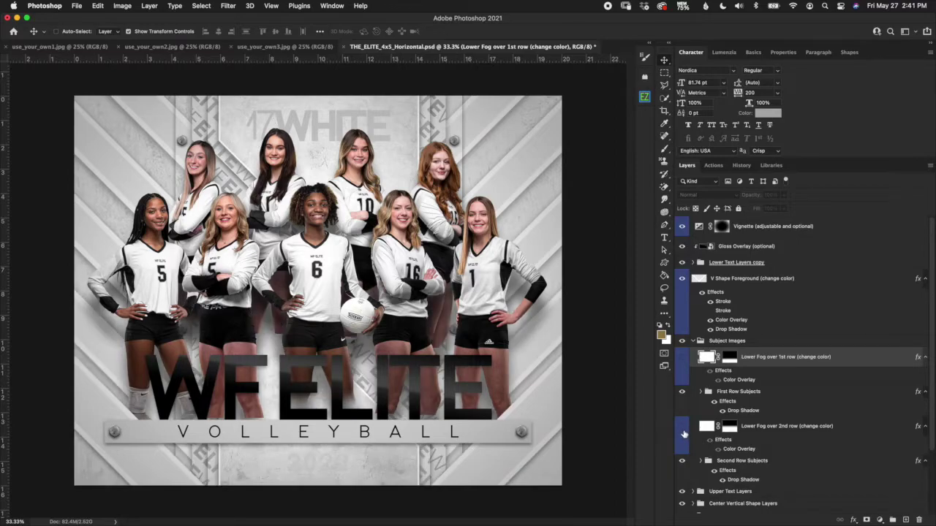
click(682, 429)
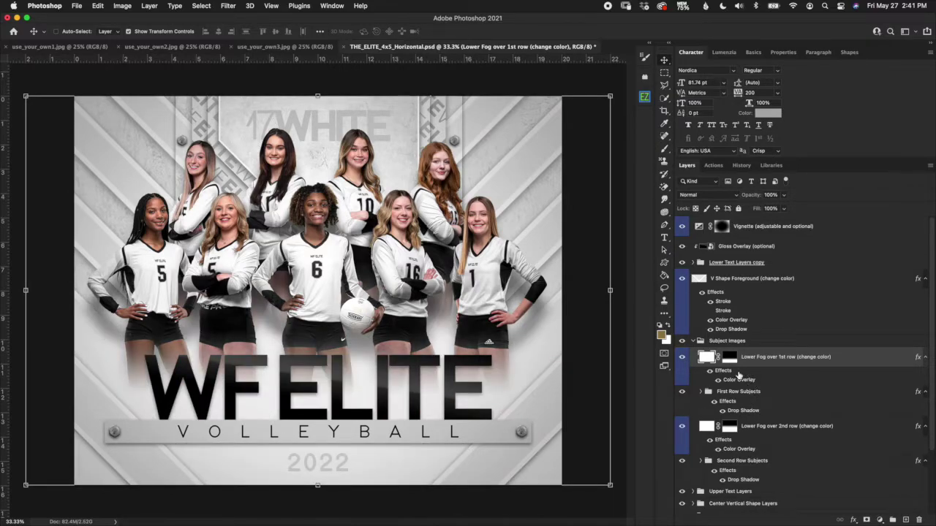
Review the Color Overlay color of the Lower Fog over 1st row layer and close its style settings without changes
double_click(740, 381)
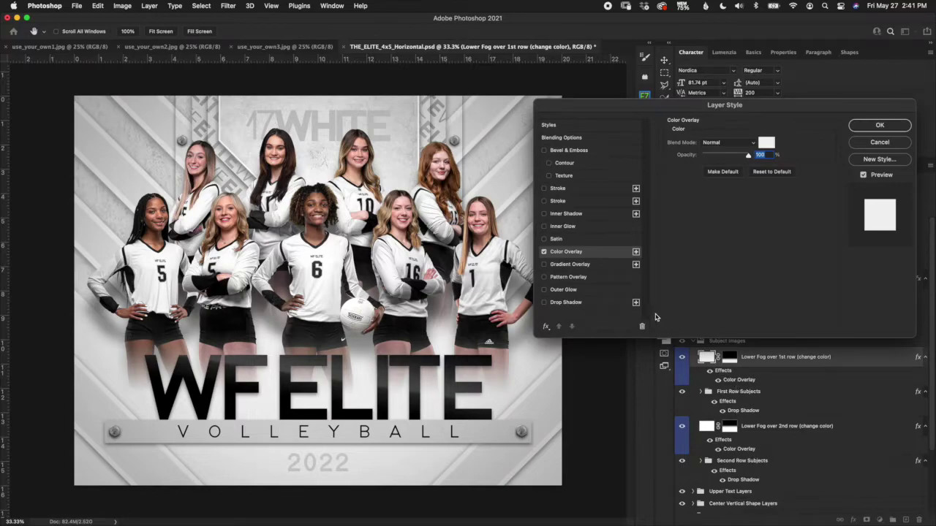
click(765, 143)
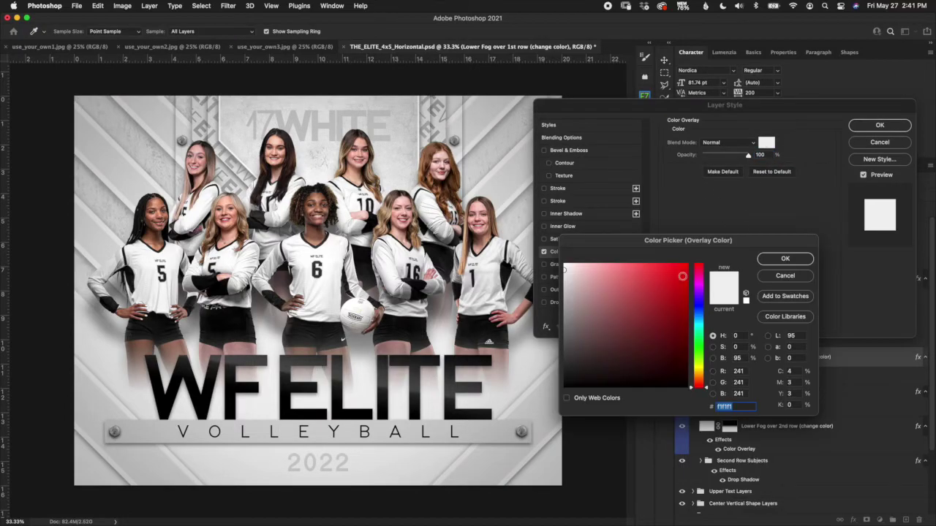
click(804, 278)
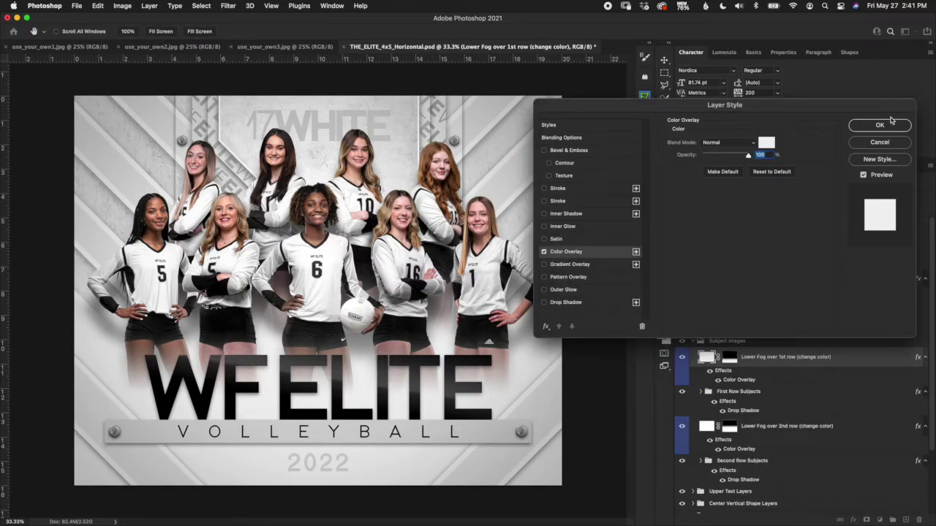
drag(886, 104, 871, 99)
click(864, 137)
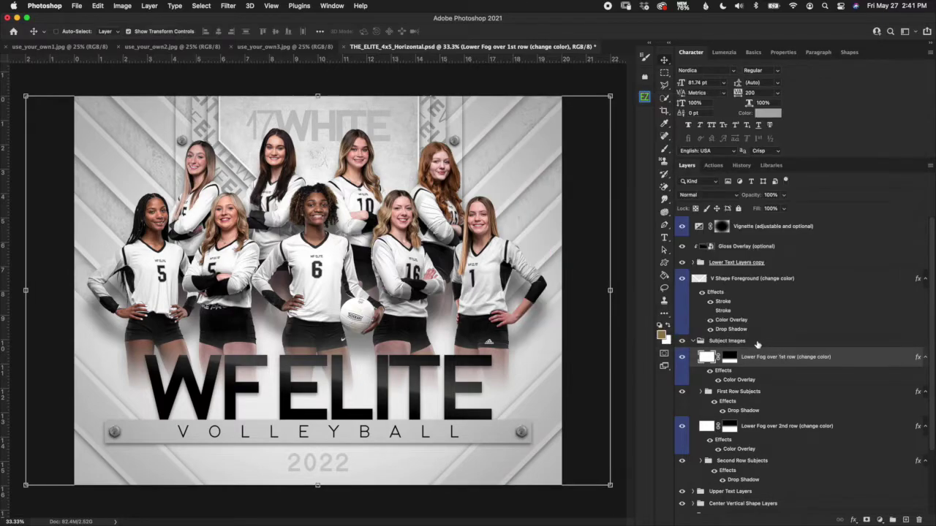
Redraw the fade on the Lower Fog over 1st row layer mask with downward Gradient Tool strokes across the players' legs
click(729, 362)
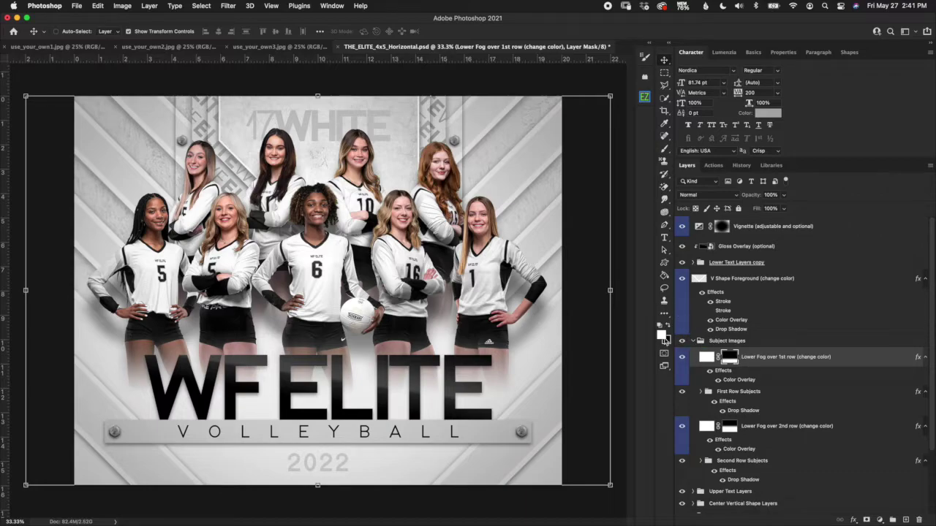
click(664, 313)
right_click(664, 315)
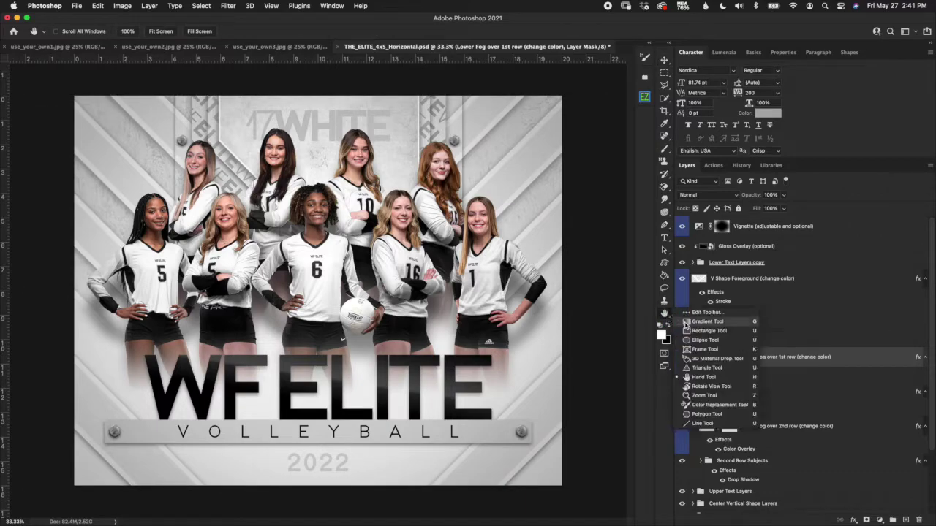
click(694, 326)
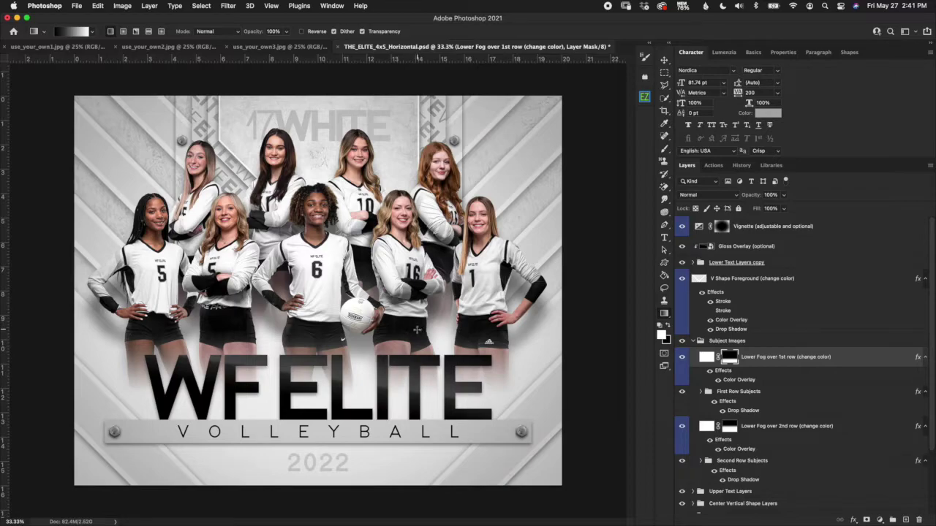
drag(411, 319, 418, 389)
drag(407, 316, 407, 418)
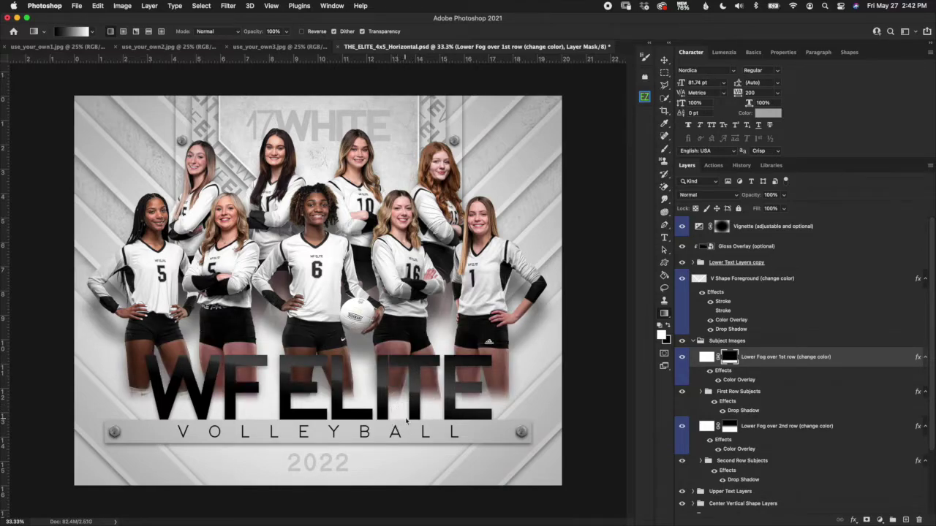
key(ctrl+z)
drag(396, 320, 400, 401)
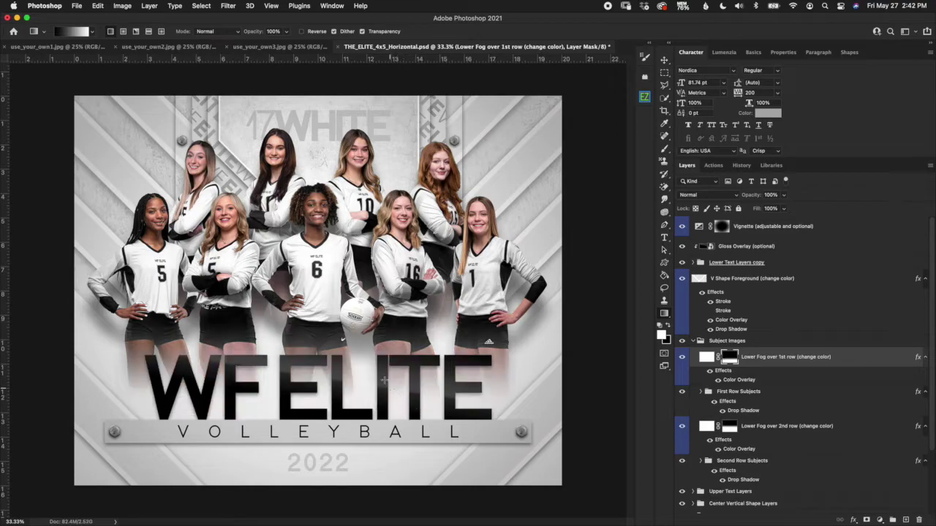
drag(400, 357, 420, 415)
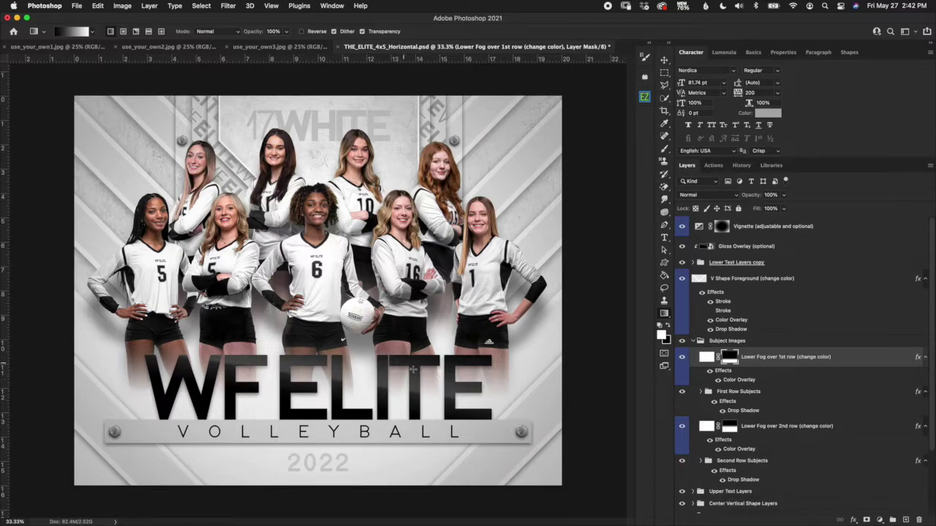
Add one more short downward gradient to the 1st row fog mask around the legs of player 16
drag(408, 329, 417, 396)
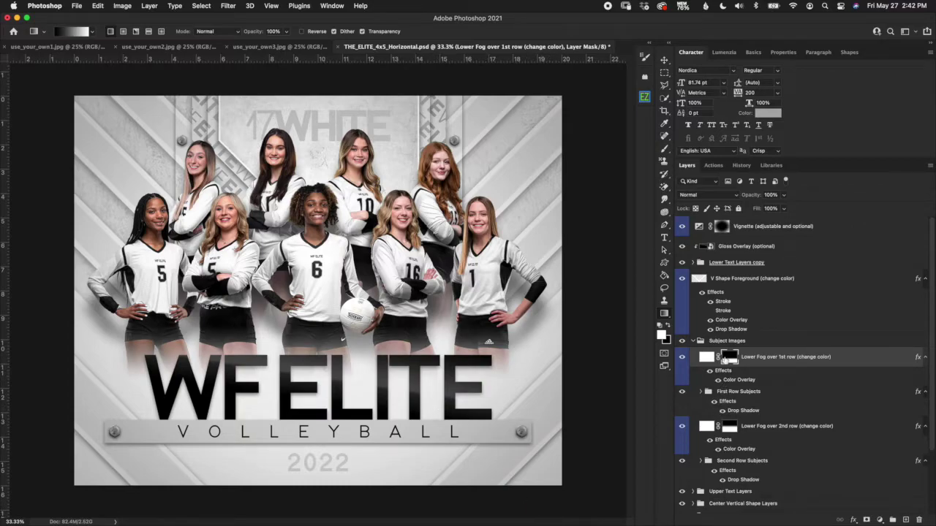
Examine the contents of the First Row Subjects and Second Row Subjects groups and the 2nd row fog between them, collapsing both groups
click(700, 392)
click(767, 429)
click(762, 392)
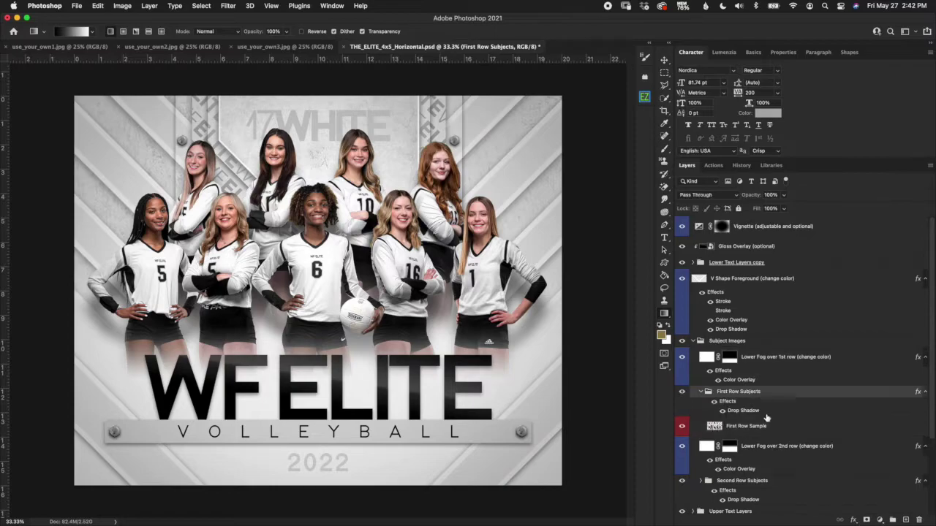
click(700, 392)
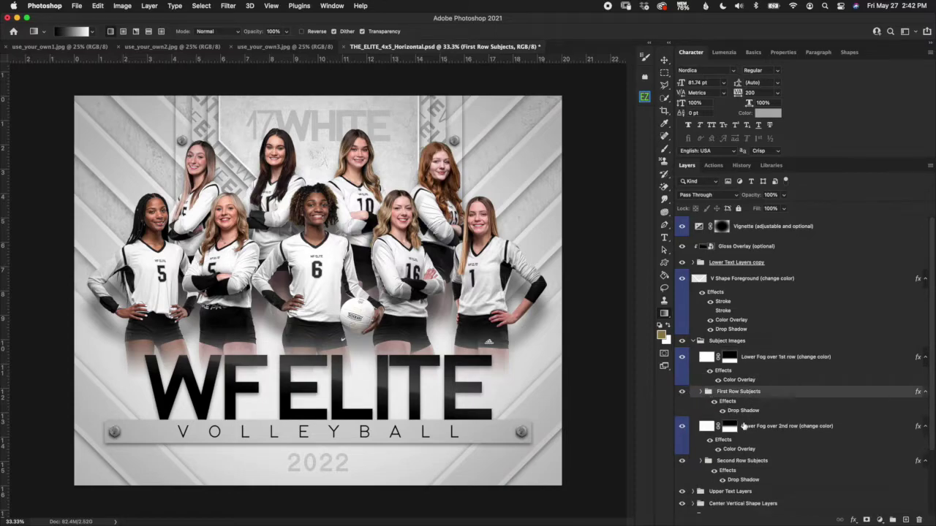
click(760, 427)
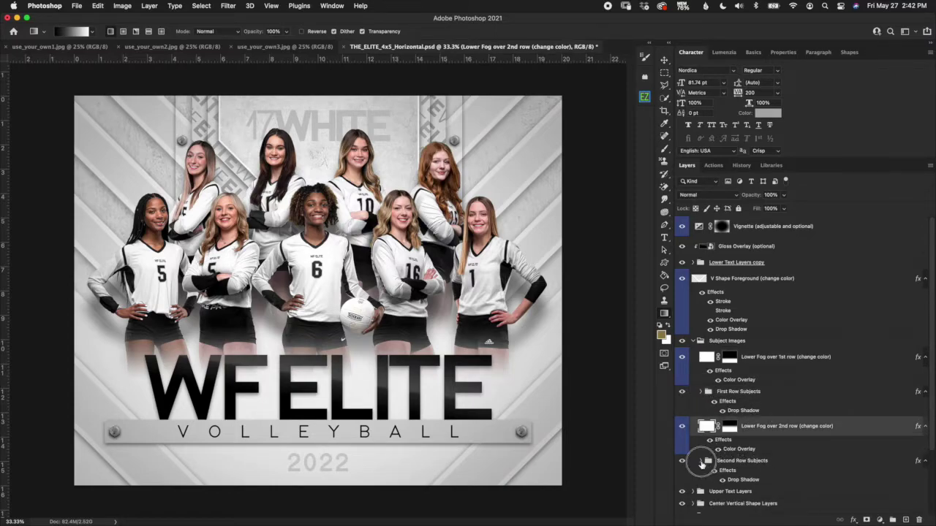
click(700, 461)
click(755, 462)
click(762, 497)
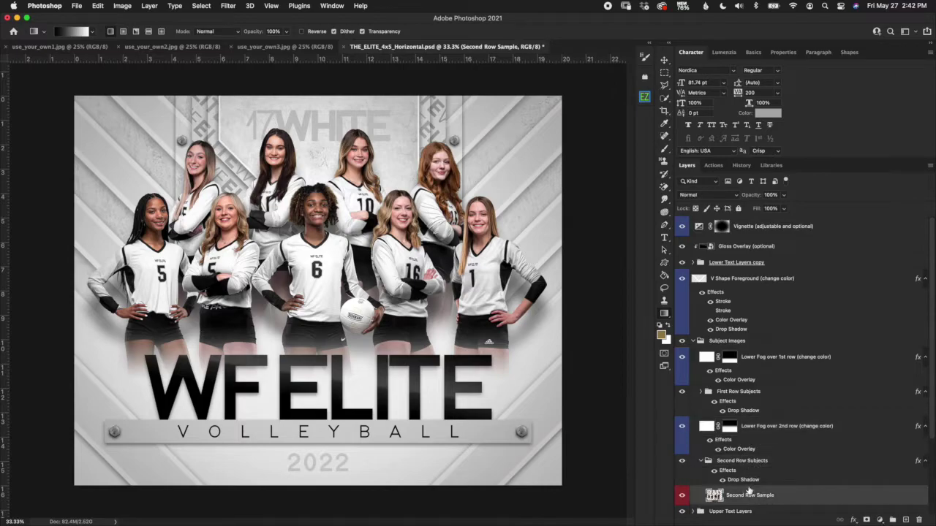
click(707, 462)
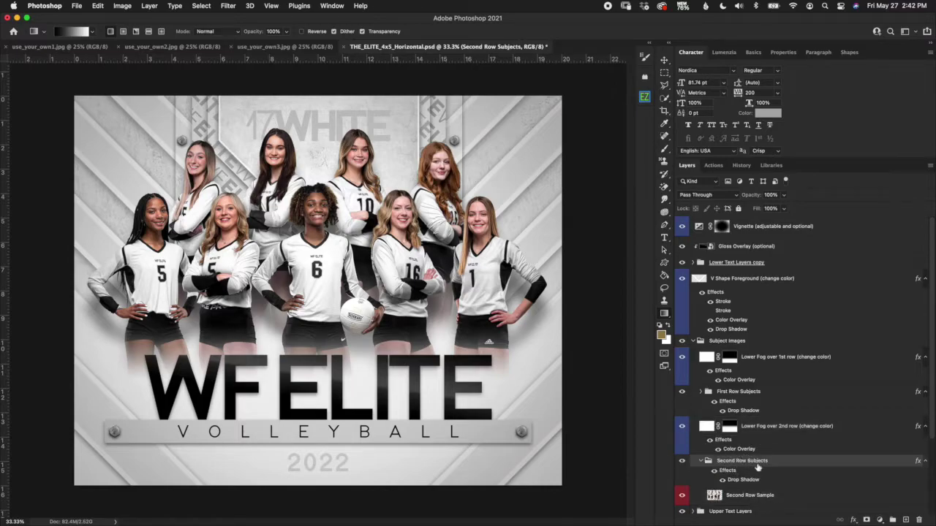
click(700, 461)
Duplicate the Lower Fog over 2nd row layer together with the Second Row Subjects group, placing the copies beneath the originals
click(722, 437)
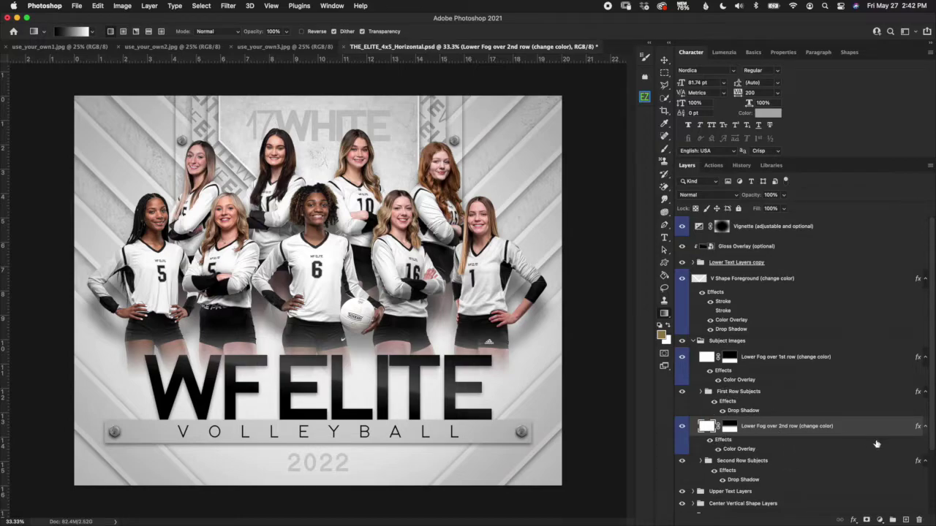
scroll(930, 427, down, 1)
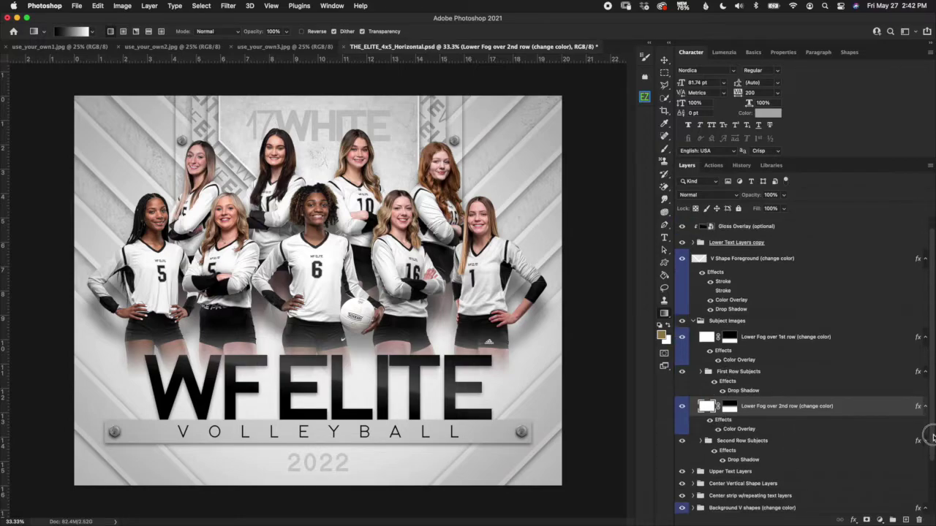
shift+click(769, 446)
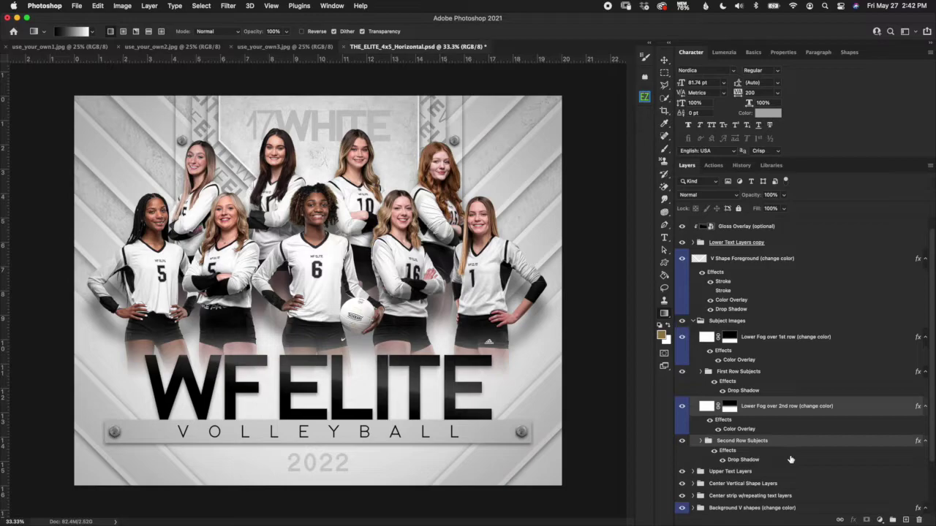
drag(792, 444, 791, 467)
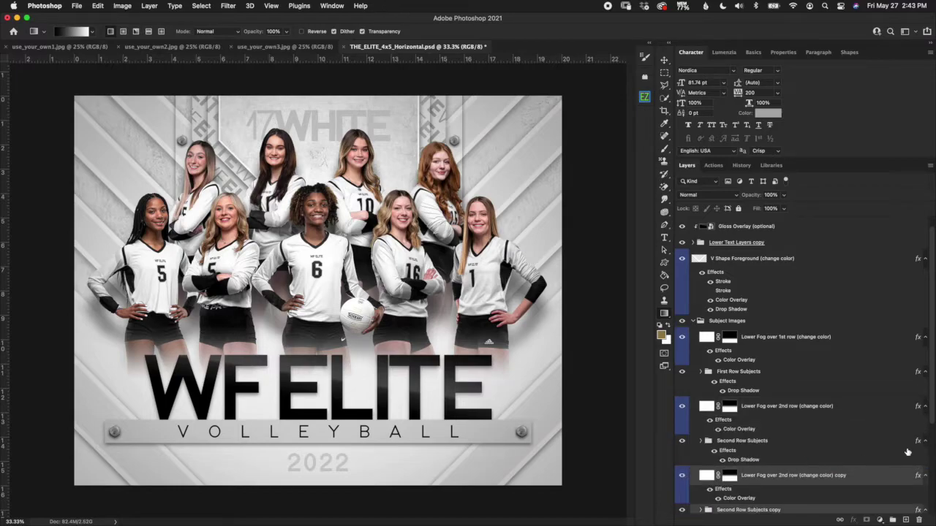
scroll(841, 420, down, 2)
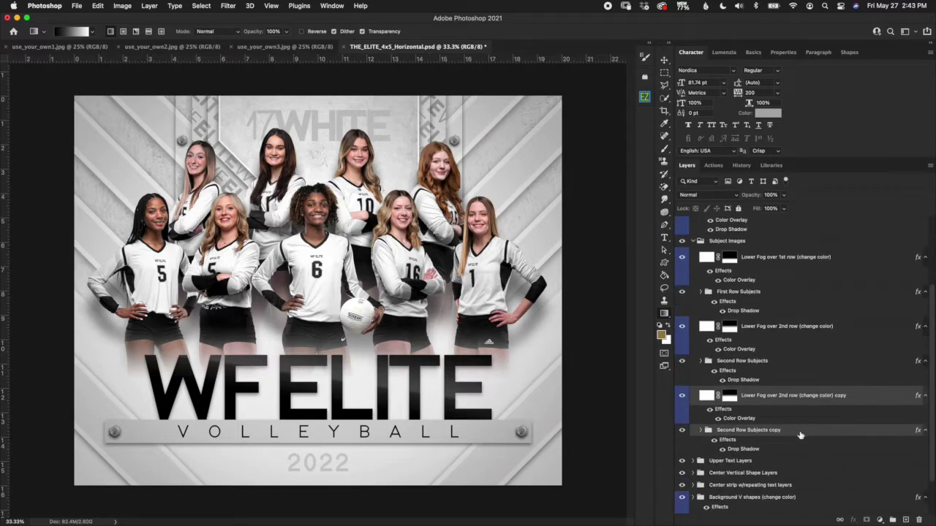
right_click(802, 433)
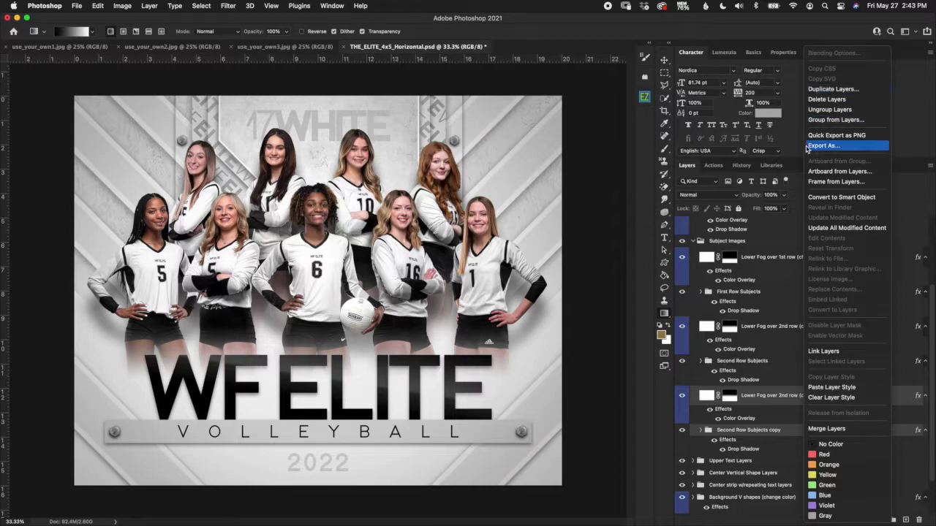
click(803, 455)
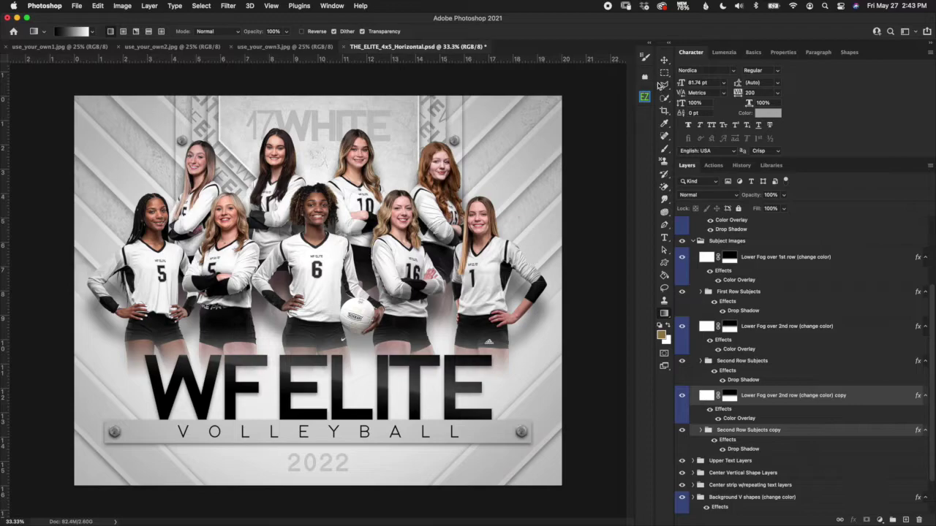
Try to move the copied fog layer and subjects group straight up to form a third row behind the team
click(664, 60)
drag(319, 123, 317, 65)
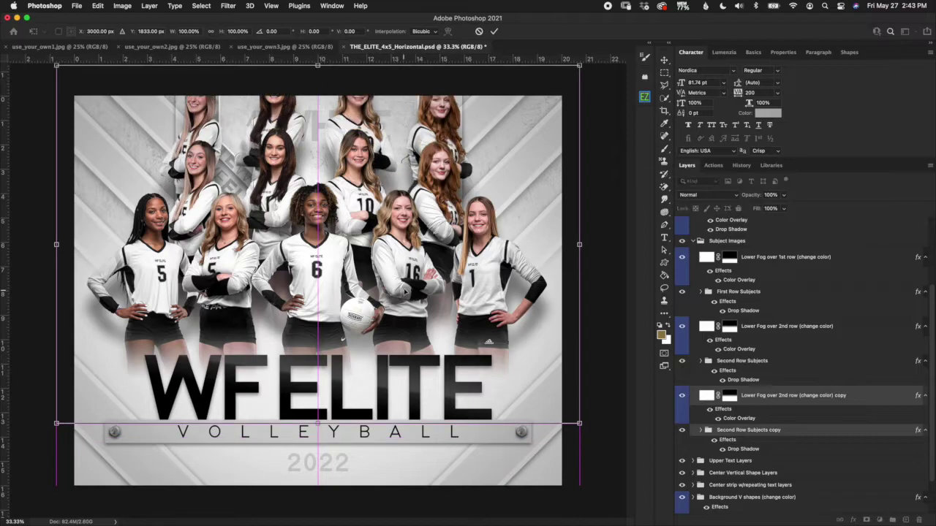
click(479, 32)
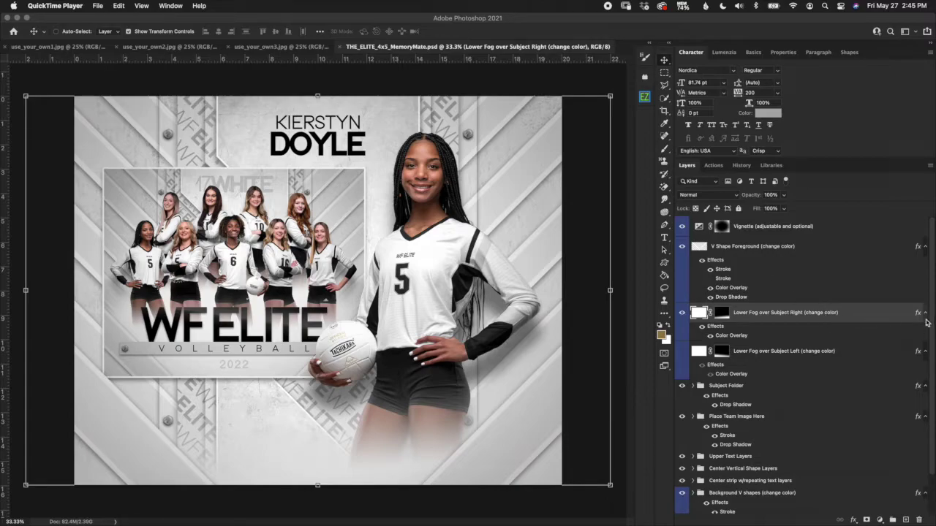
Flip the Sample Subject Image inside the memory mate template's Subject Folder horizontally
scroll(932, 320, down, 1)
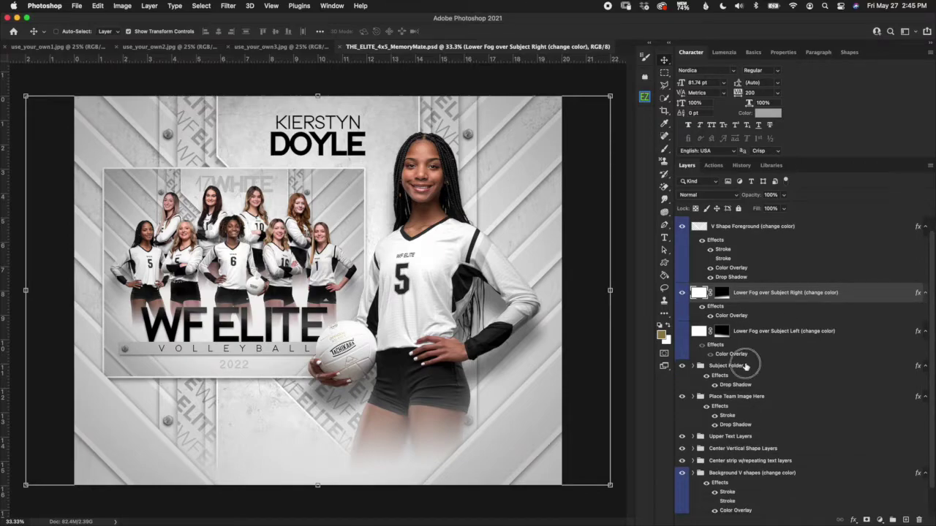
click(731, 365)
click(693, 366)
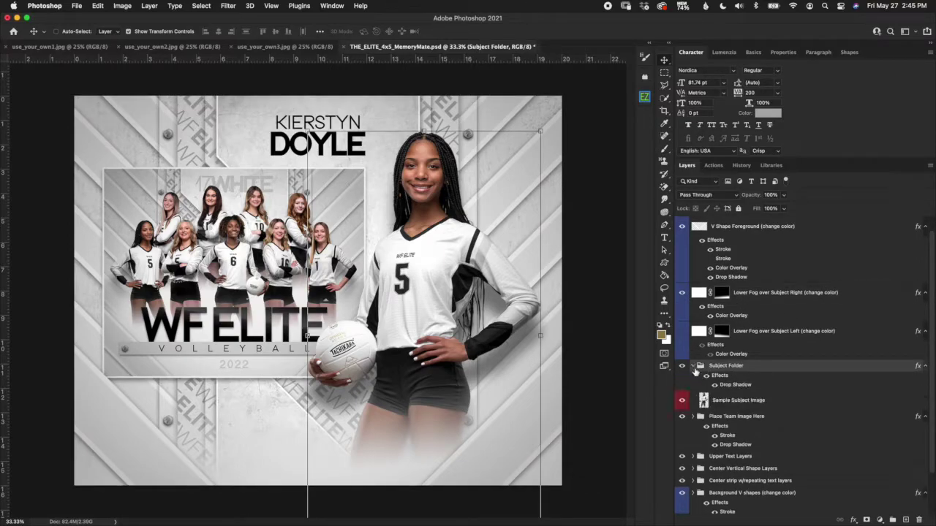
click(744, 403)
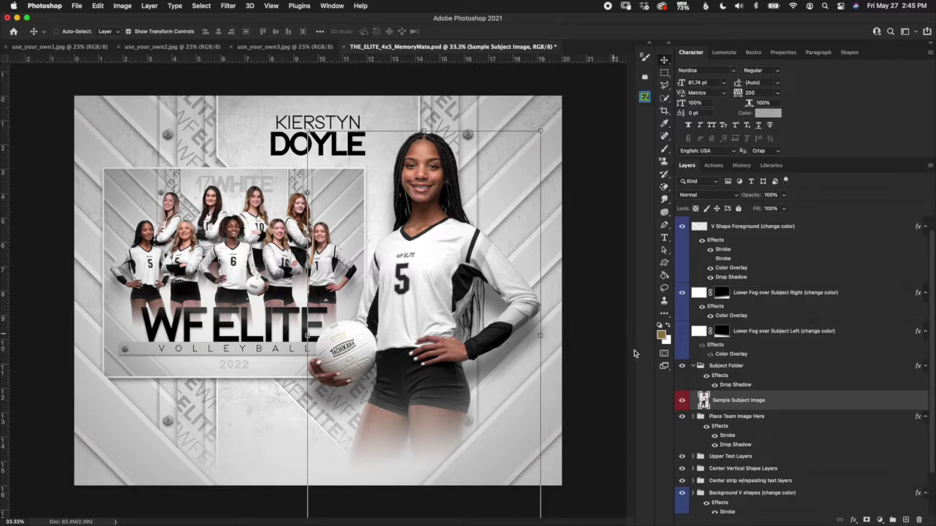
click(99, 7)
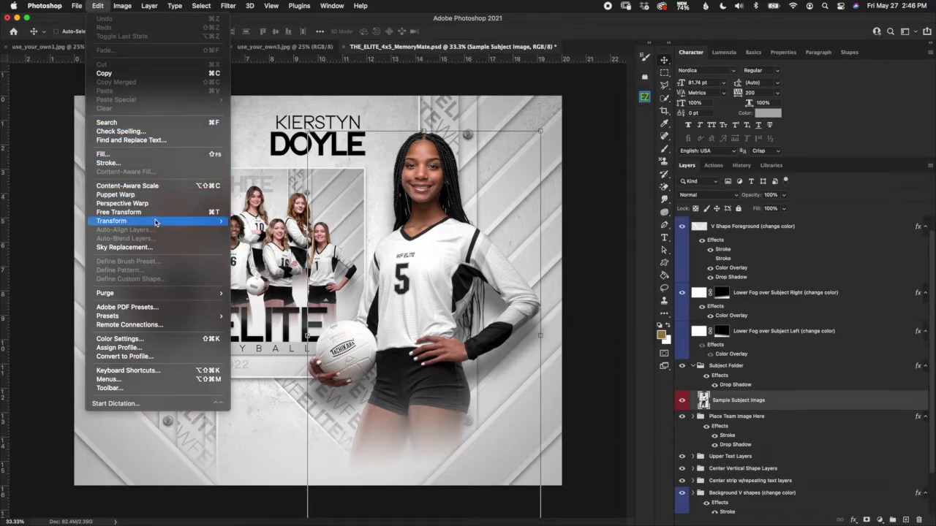
mouse_move(223, 223)
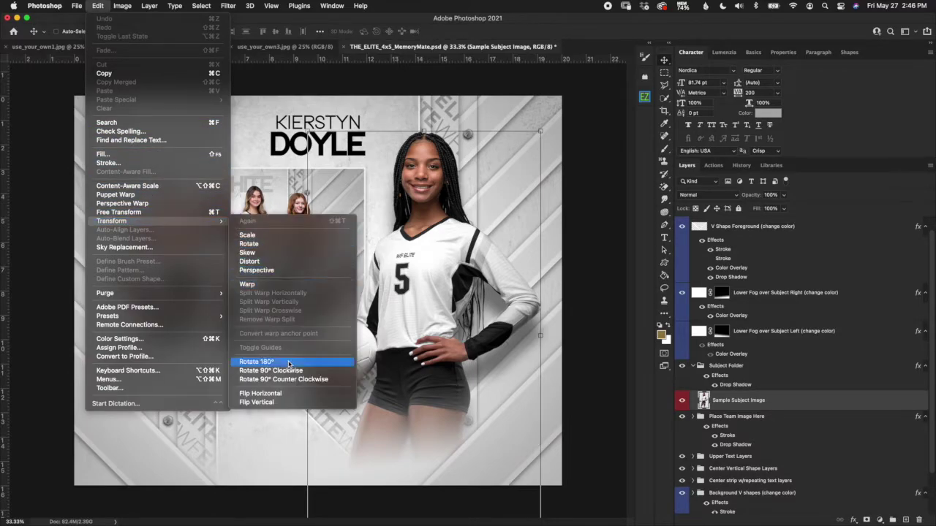
key(Escape)
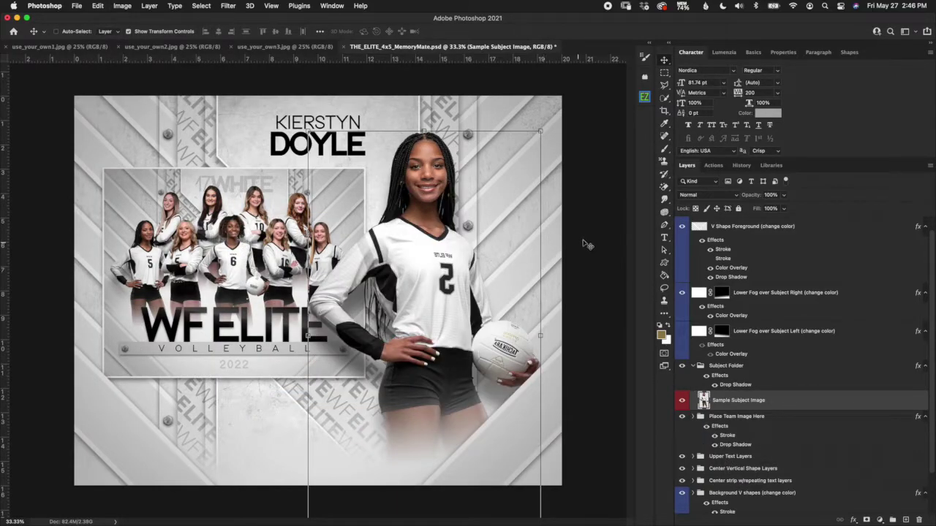
Move the Sample Subject Image horizontally to the left side of the canvas, over the team photo
click(765, 401)
drag(509, 215, 282, 213)
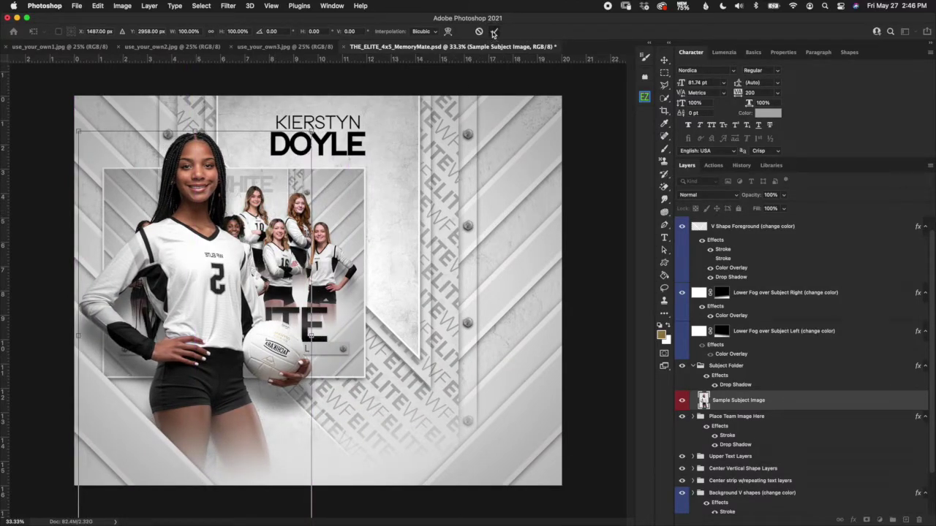
click(491, 32)
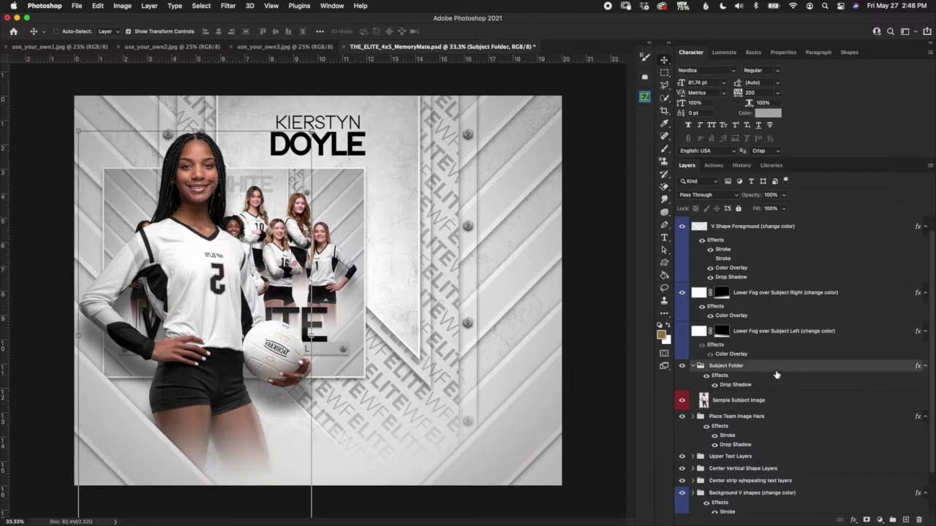
Hide the Lower Fog over Subject Right layer and show the Lower Fog over Subject Left layer
click(778, 335)
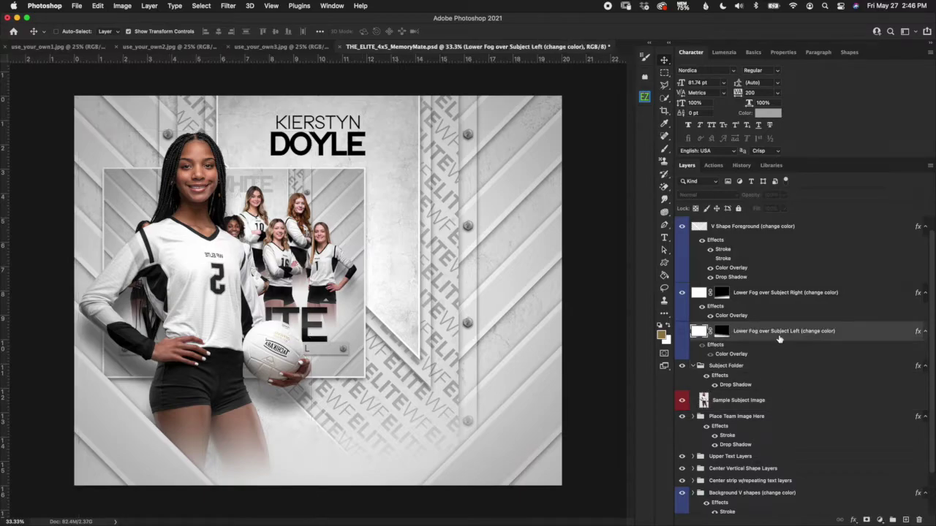
click(773, 296)
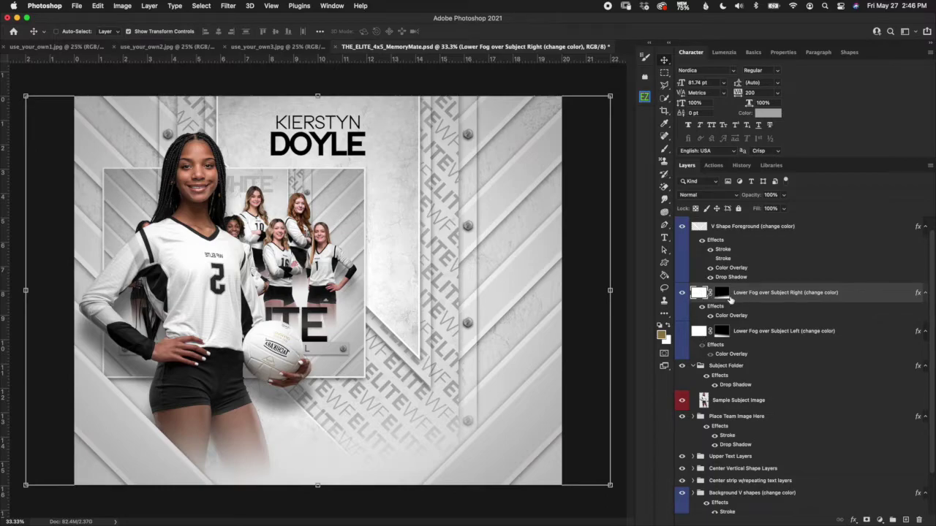
click(682, 293)
click(682, 332)
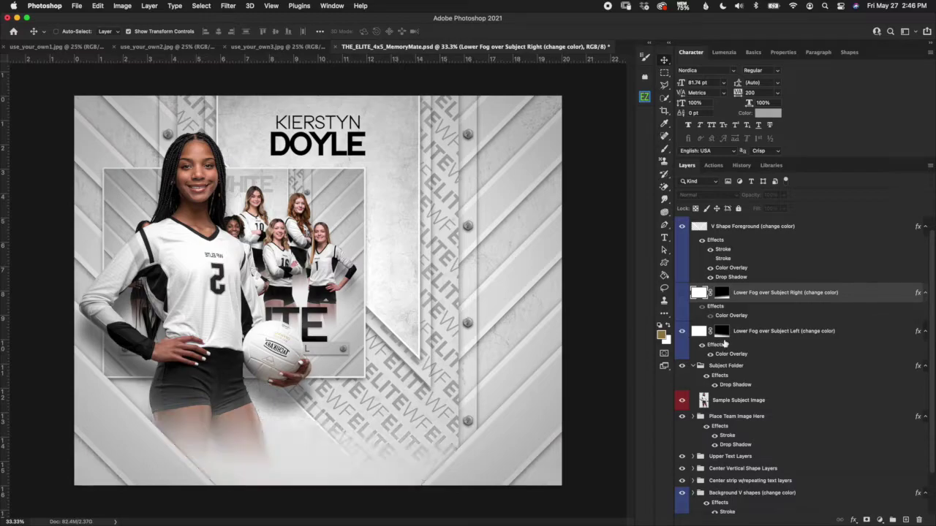
click(775, 337)
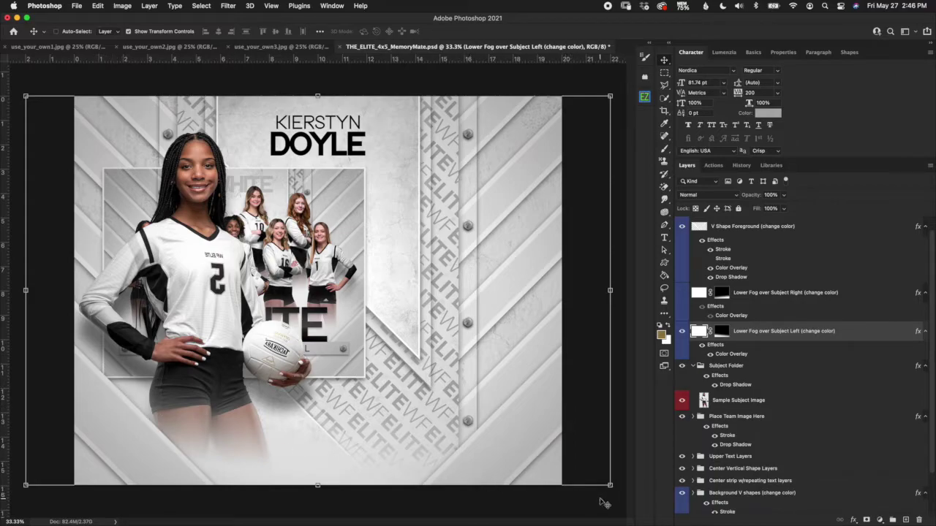
Compare the subject with the right fog and the left fog shown in turn, leaving both fog layers hidden
click(682, 333)
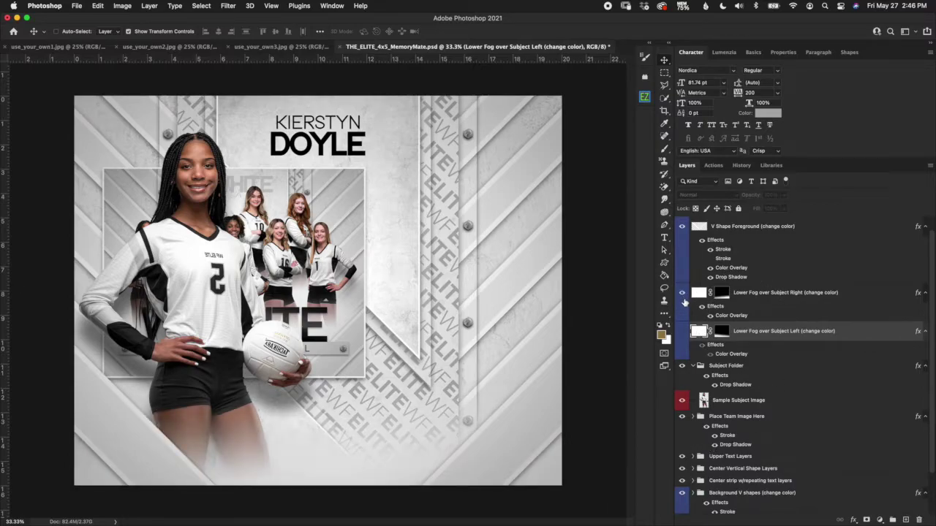
click(701, 294)
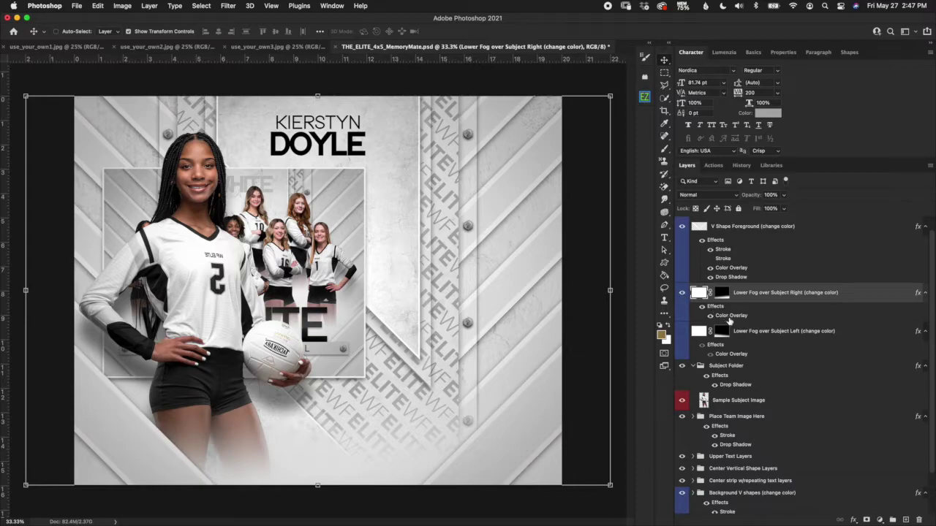
click(682, 292)
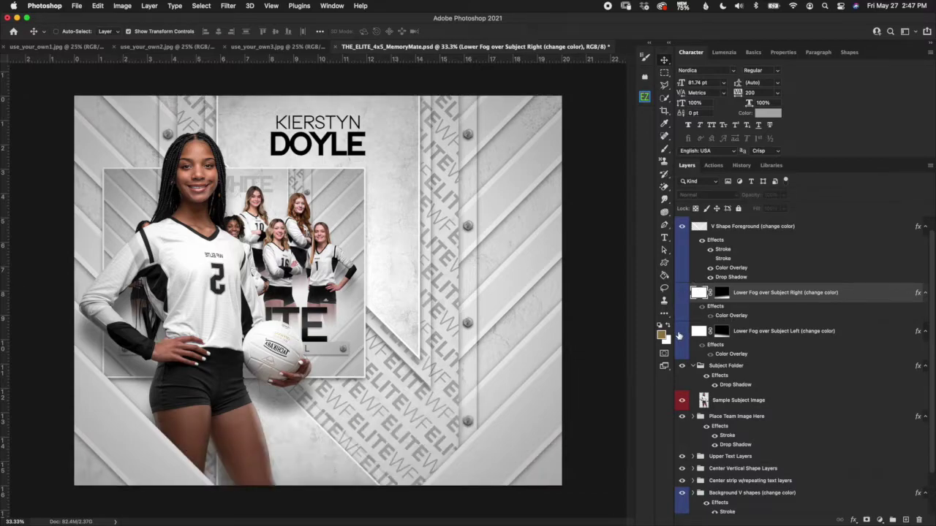
click(682, 330)
click(696, 335)
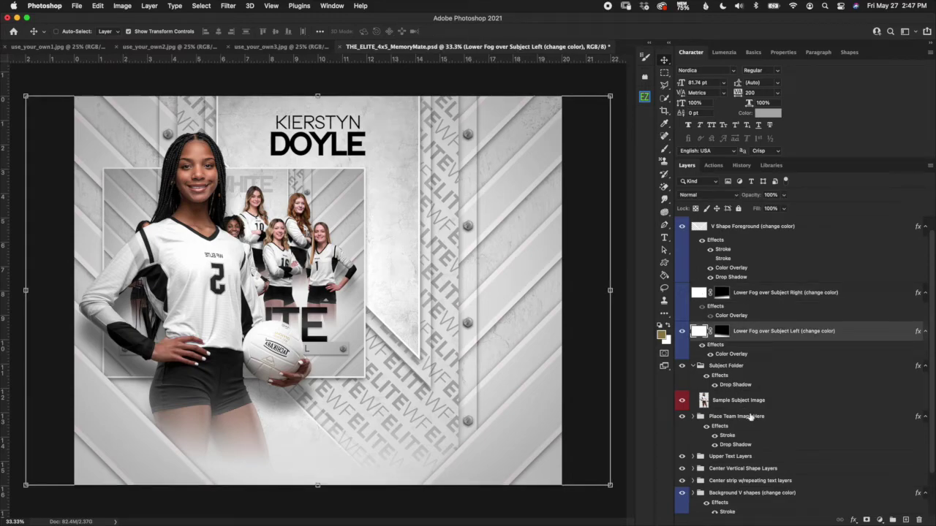
click(681, 331)
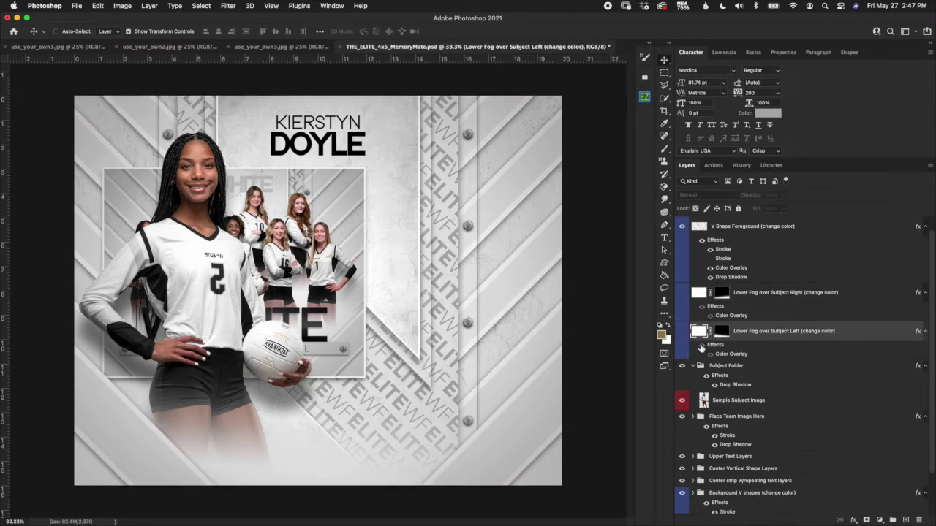
Return the Sample Subject Image to its original orientation and place on the canvas's right side, and collapse the Subject Folder
click(728, 375)
click(735, 401)
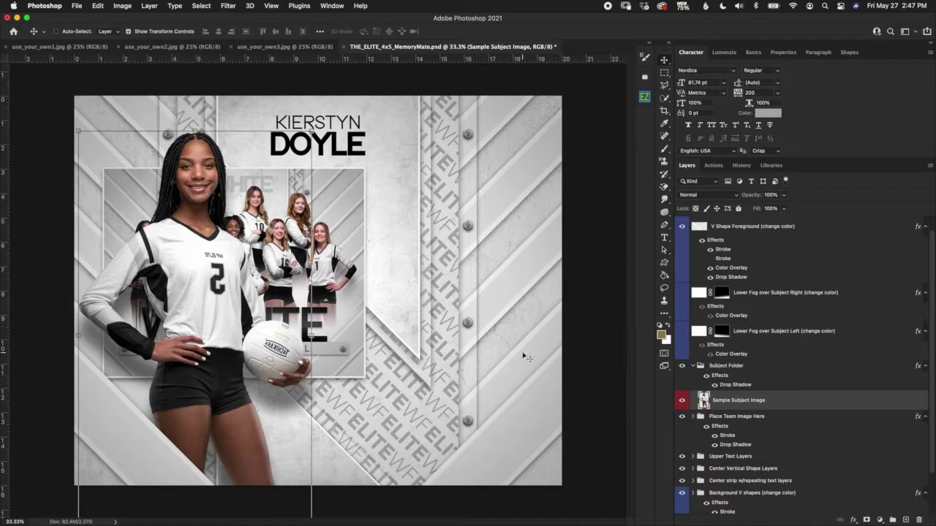
drag(294, 356, 527, 356)
key(super+shift+h)
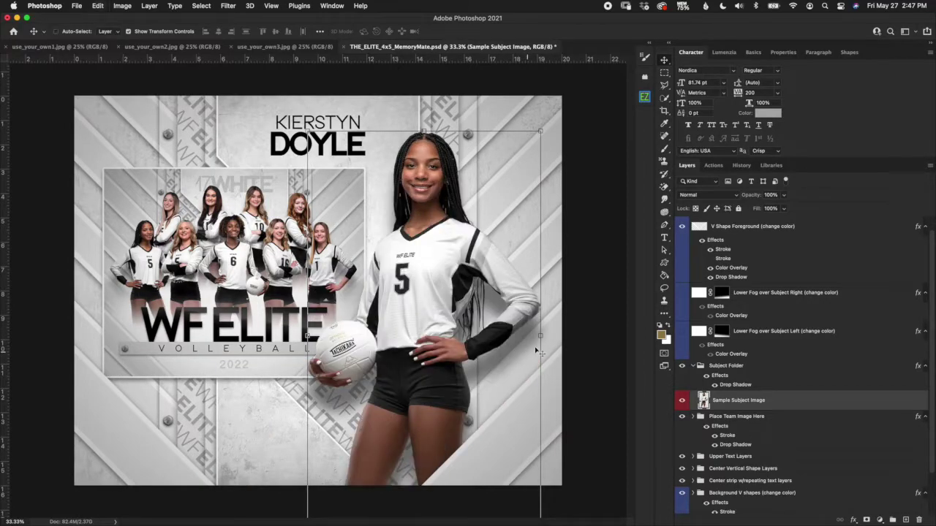
click(693, 366)
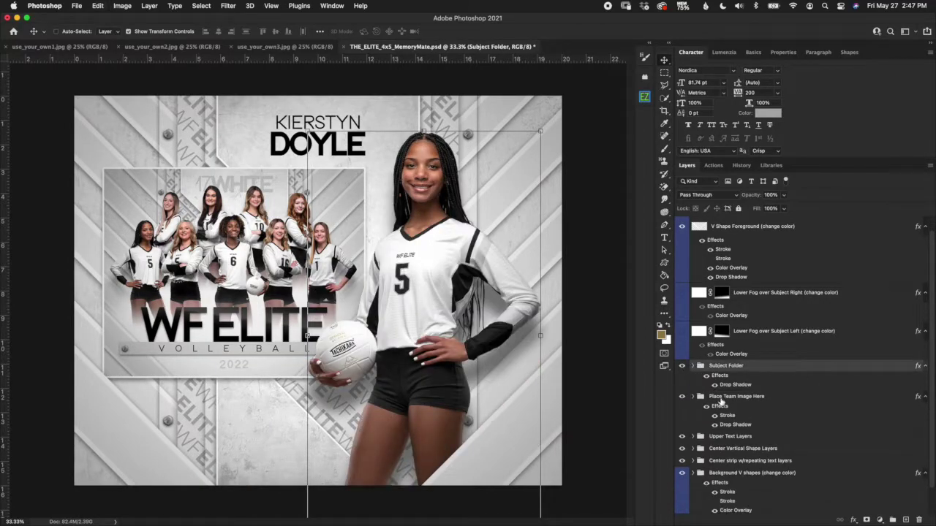
Expand the Place Team Image Here folder and check the Sample Team Image layer inside it
click(724, 398)
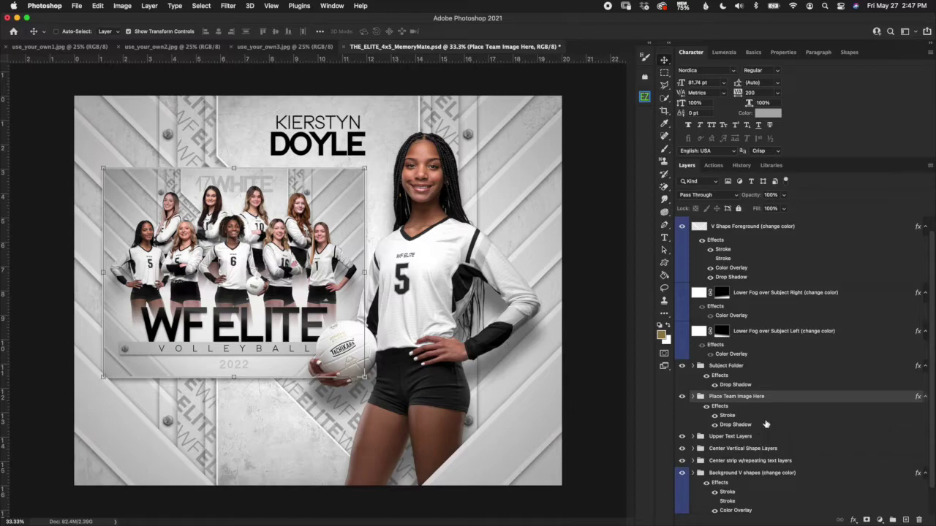
click(692, 396)
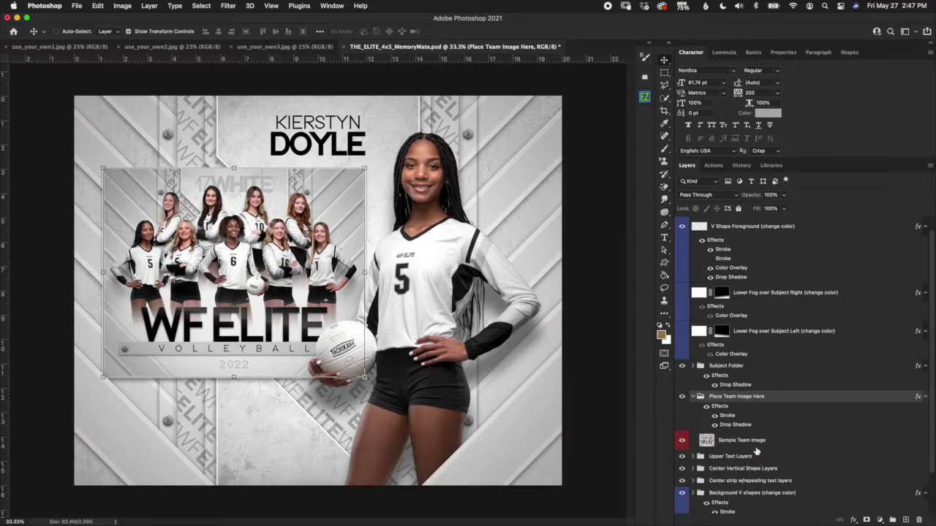
click(757, 445)
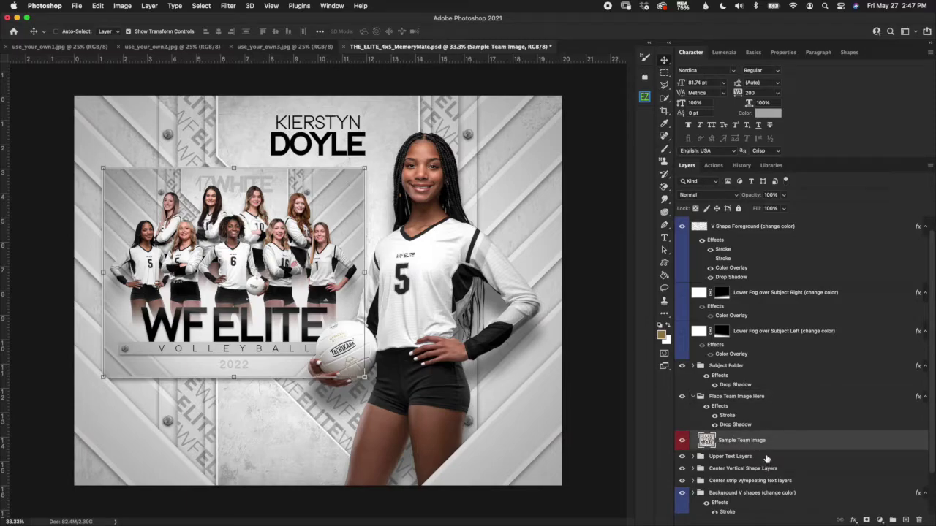
click(752, 425)
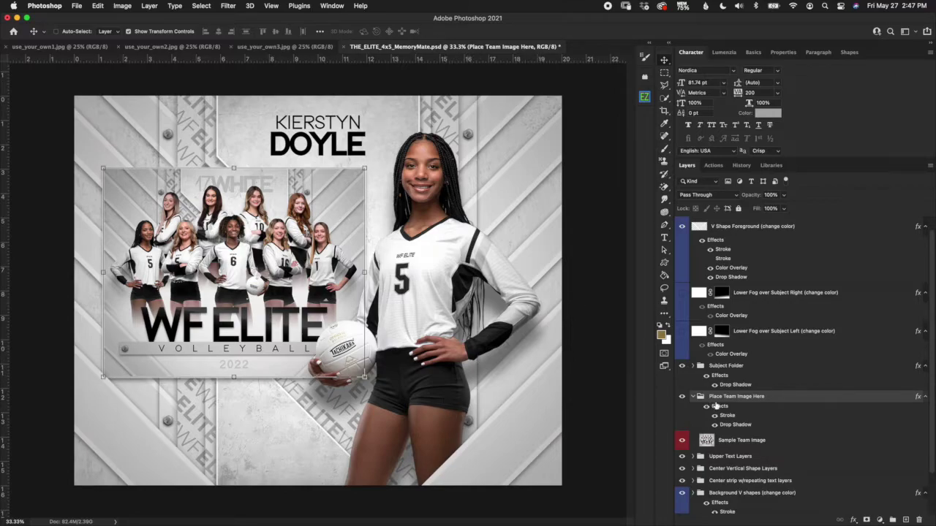
Glance at the finished team poster file in Finder, return to Photoshop, and delete the Sample Team Image layer
key(super)
key(super+Tab)
key(super+Tab)
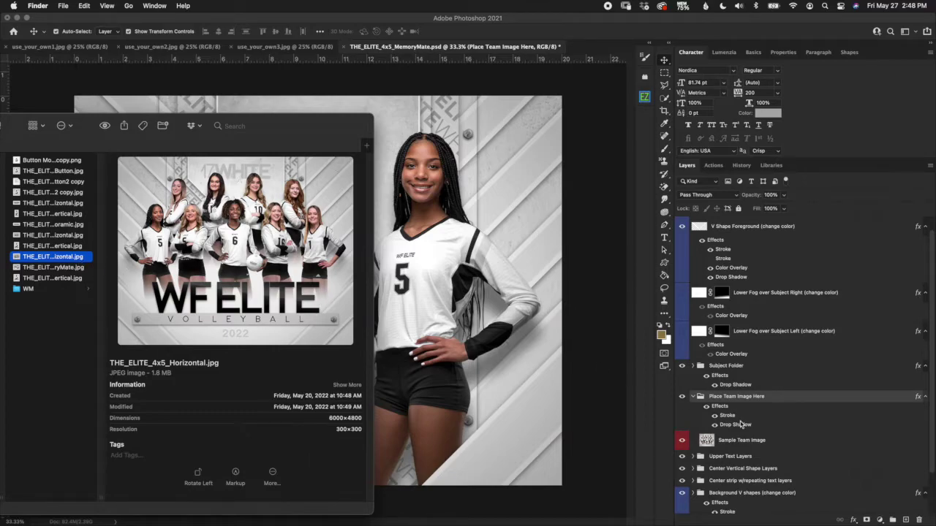
click(755, 447)
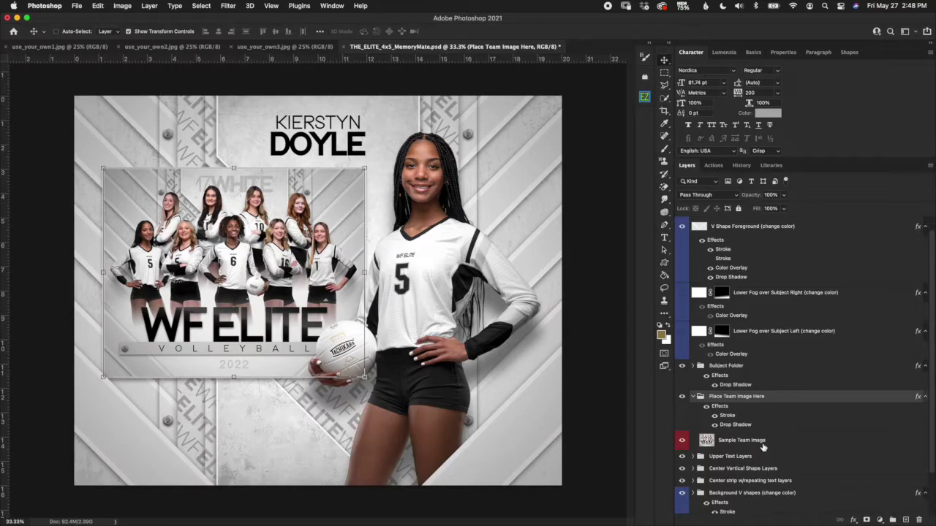
click(764, 446)
key(Delete)
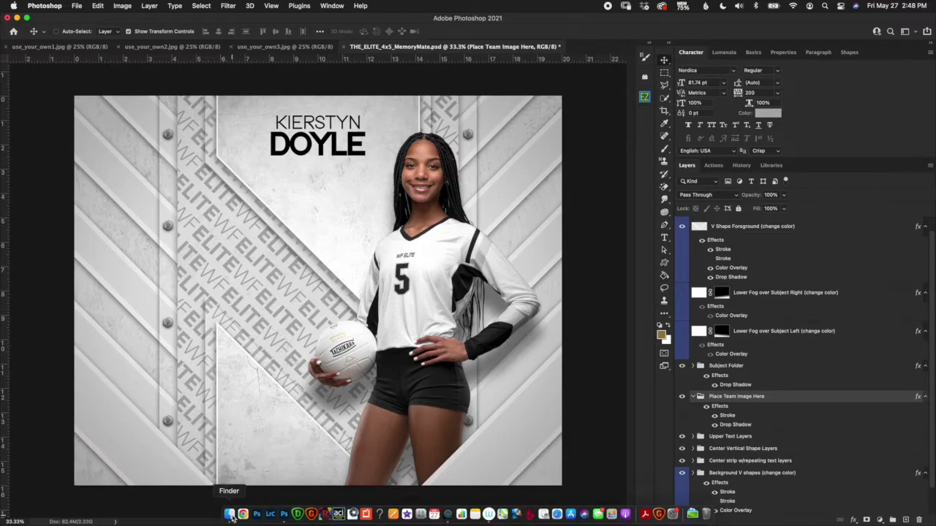
Switch to Finder and place THE_ELITE_4x5_Horizontal.jpg at full size in the memory mate document
click(229, 516)
drag(13, 128, 16, 183)
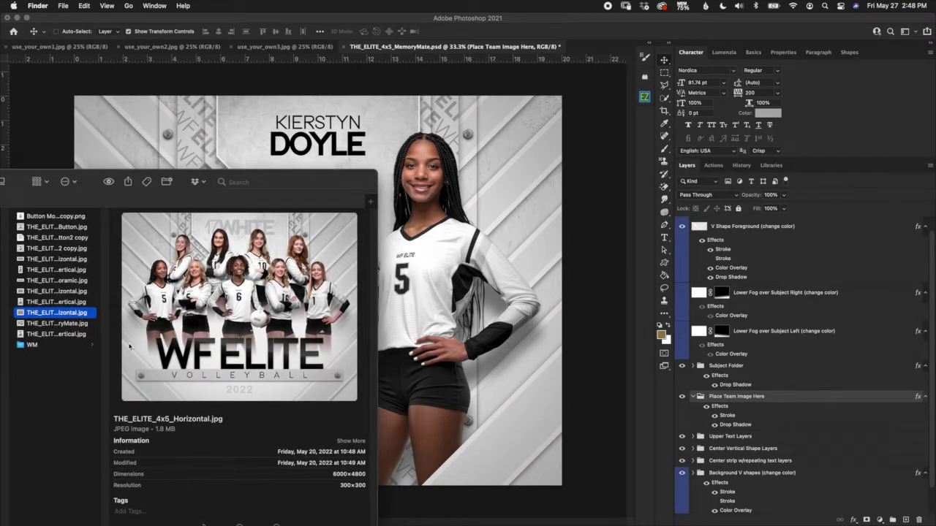
drag(92, 312, 204, 150)
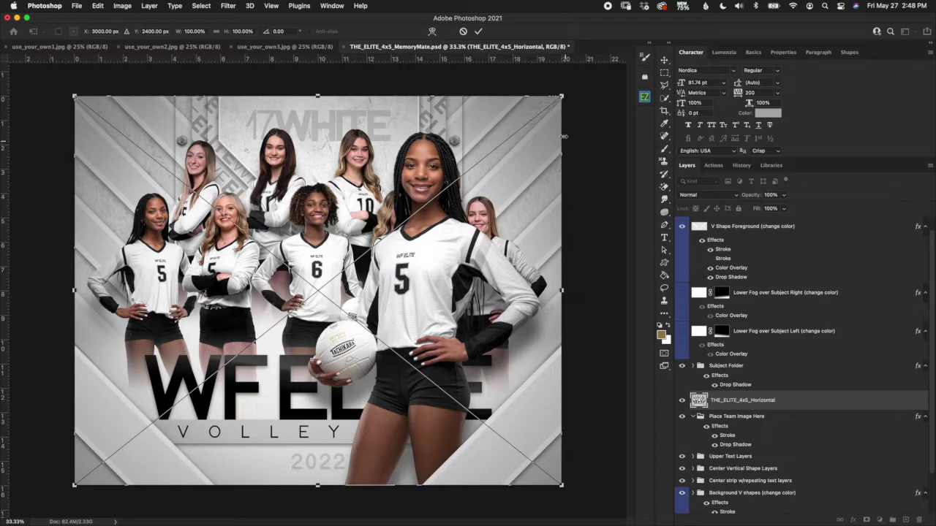
click(479, 31)
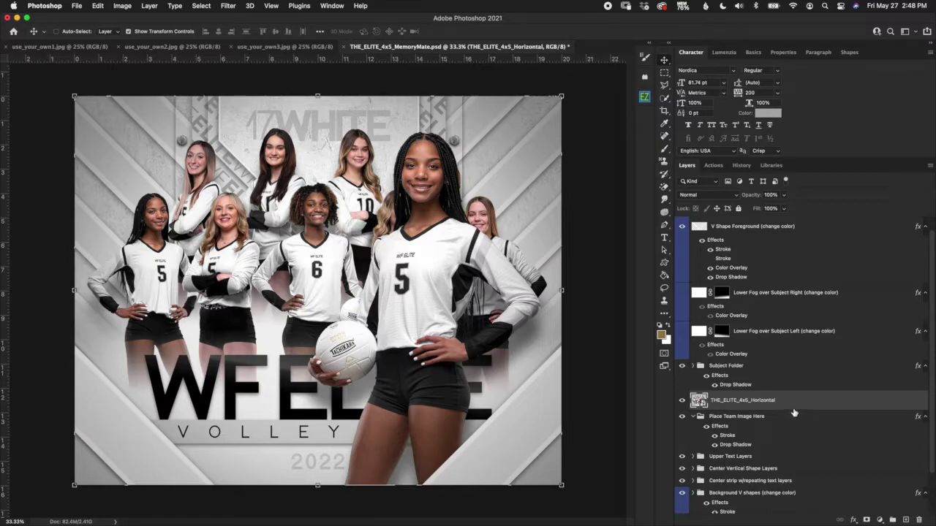
Move the THE_ELITE_4x5_Horizontal layer into the Place Team Image Here folder
click(796, 417)
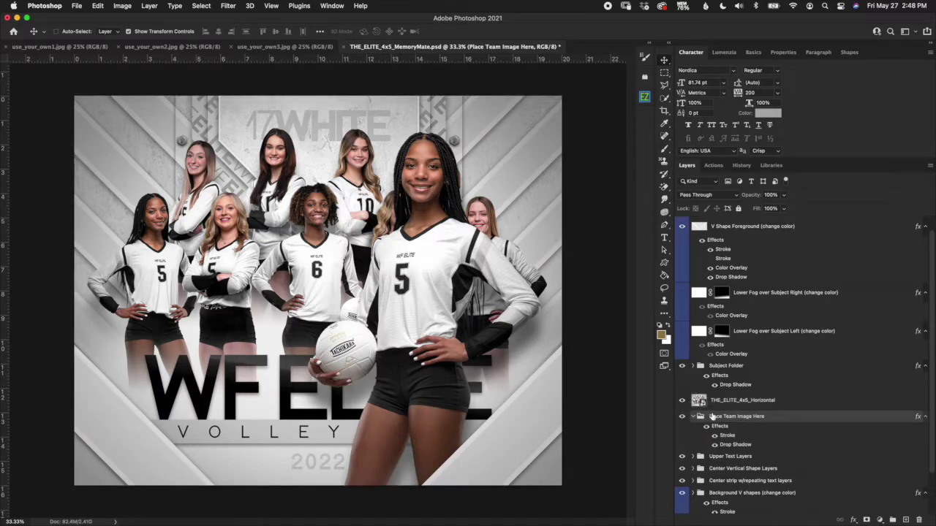
click(768, 402)
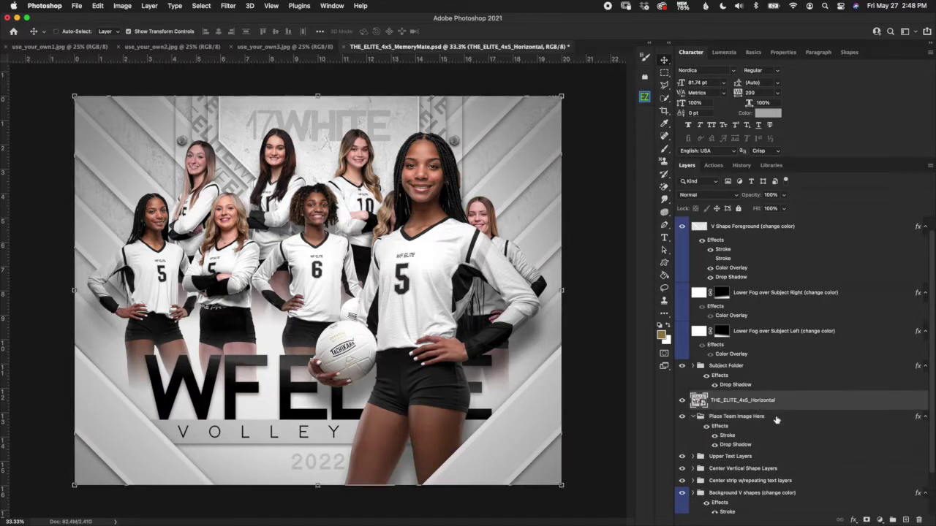
drag(787, 404, 713, 435)
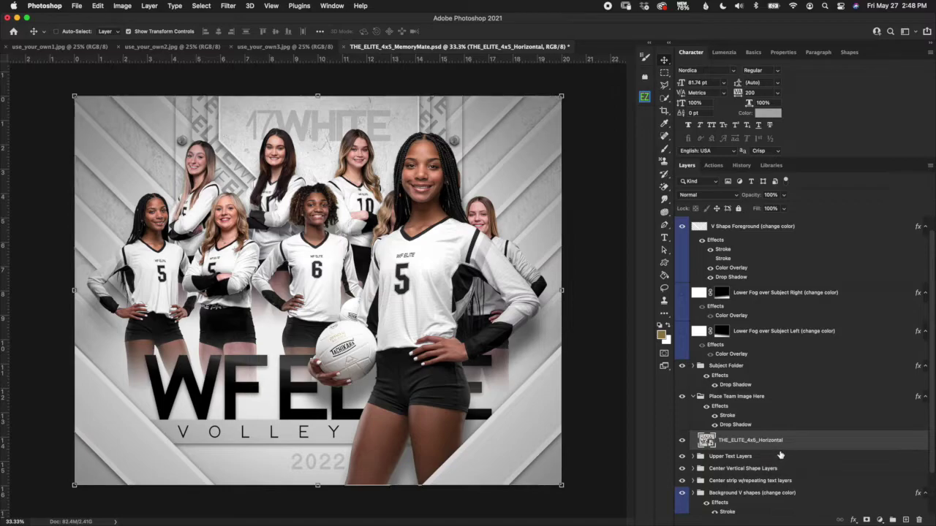
Scale the placed team image proportionally to about 54% and position it beside the subject, below the athlete's name
click(562, 95)
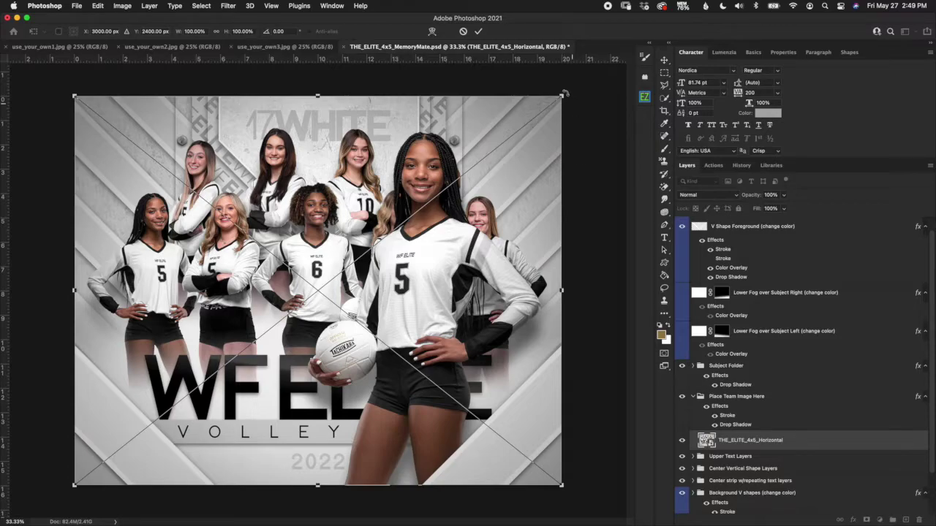
key(Return)
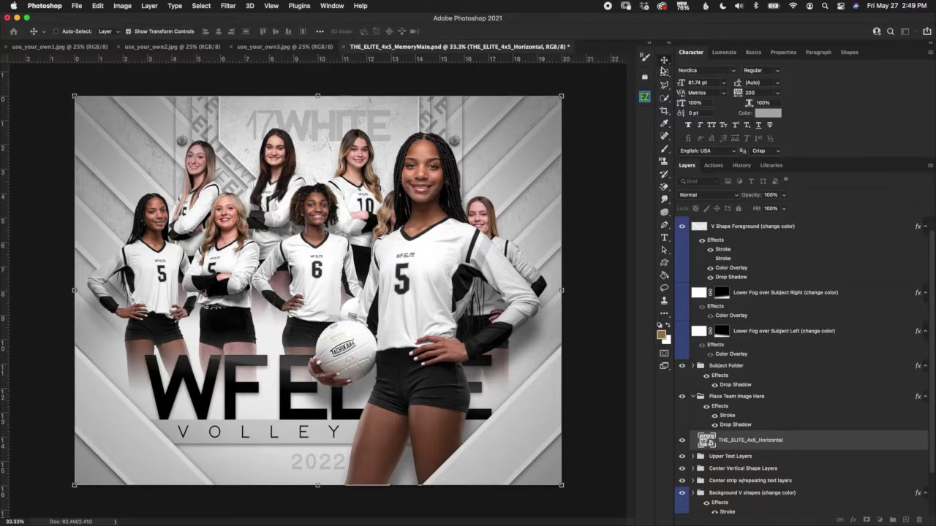
click(562, 98)
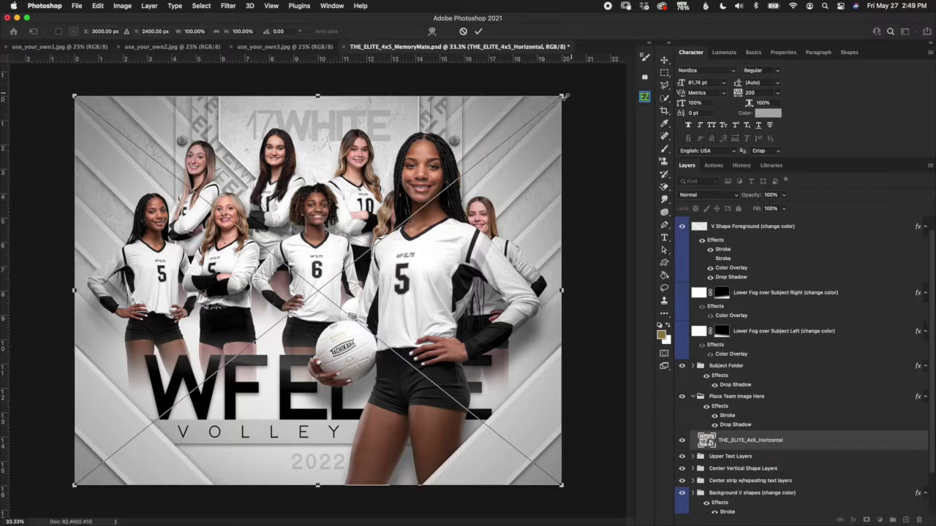
drag(563, 96, 376, 263)
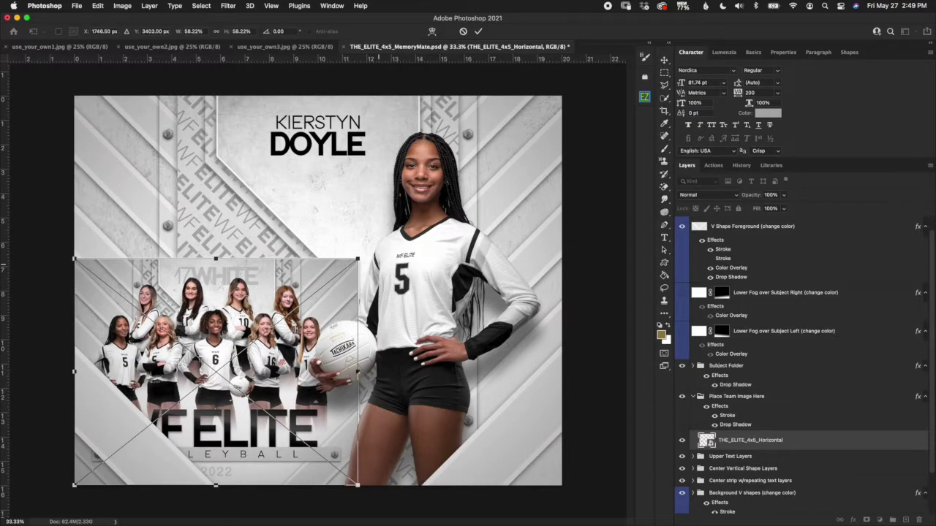
drag(236, 290, 249, 194)
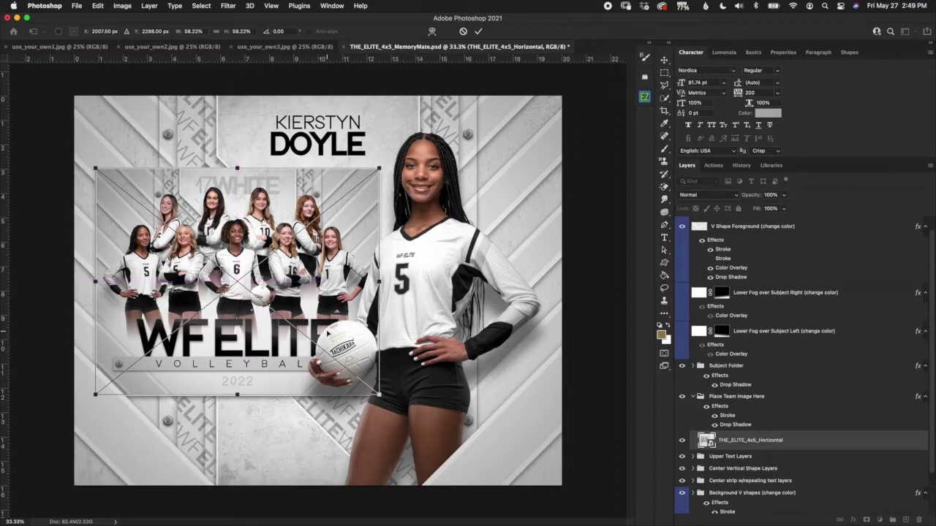
drag(378, 394, 360, 378)
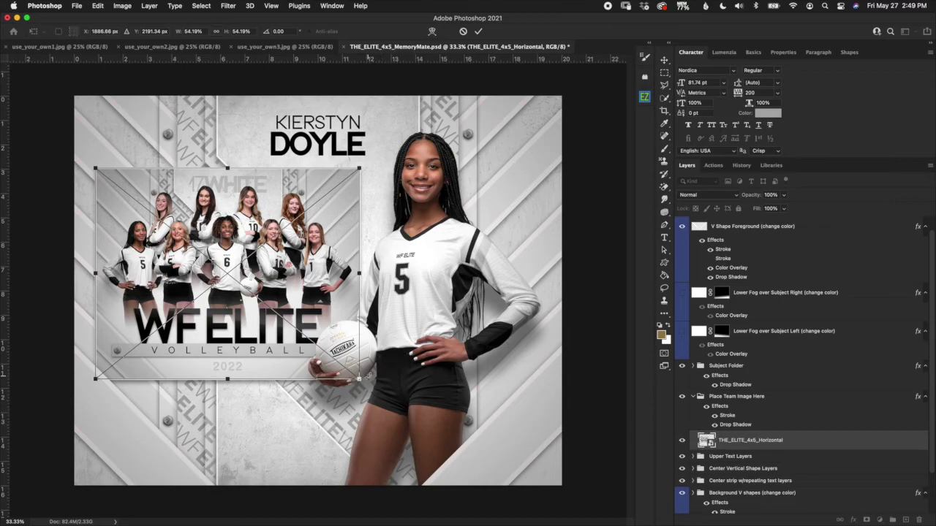
click(479, 32)
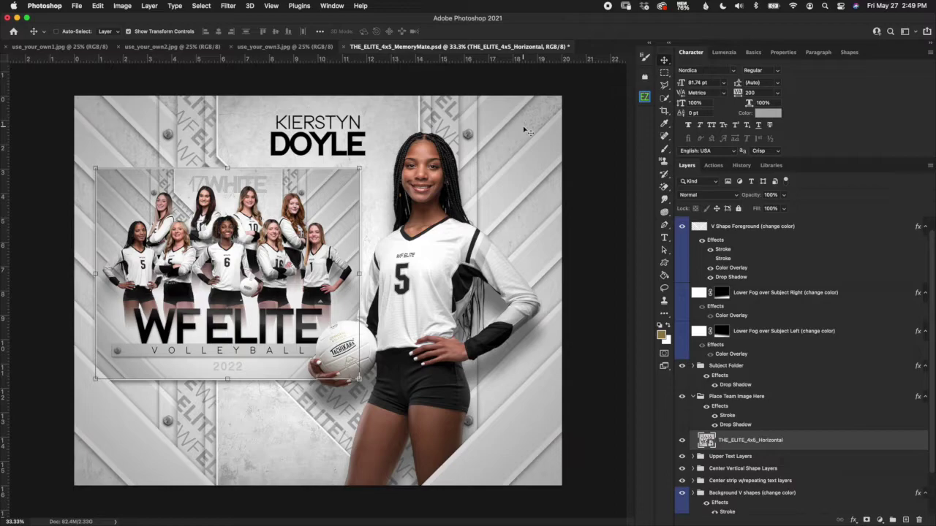
Nudge the team image slightly to the right and down to fine-tune its placement
key(shift+Right)
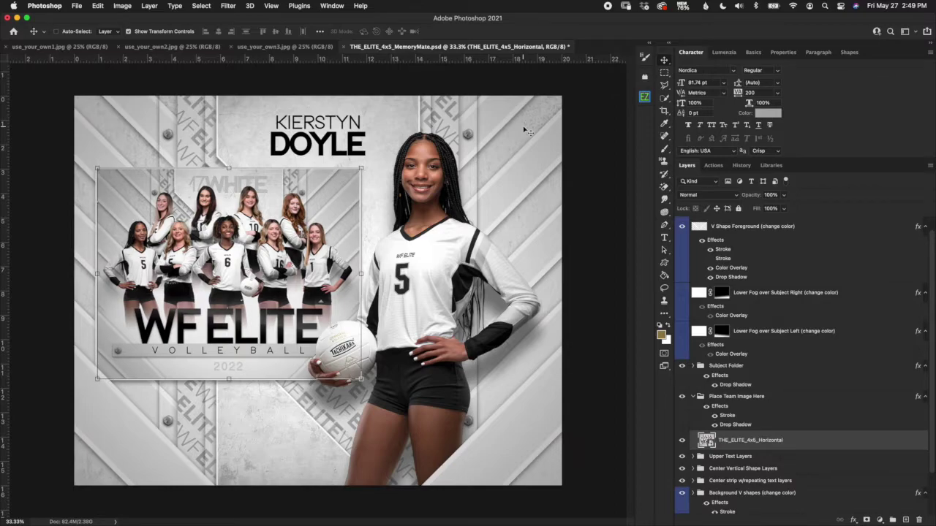
key(Right)
key(Right)
key(Right)
key(Right)
key(Right)
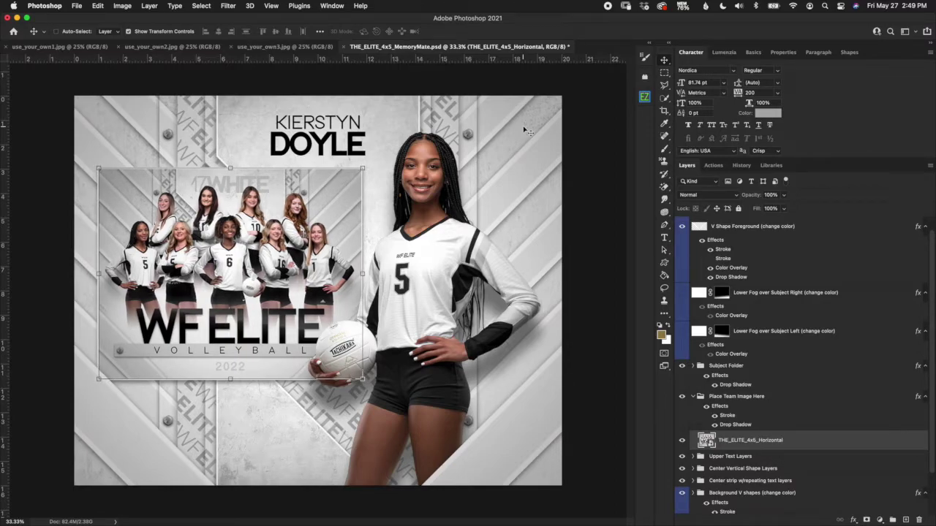
key(Up)
key(Down)
key(Down)
key(Down)
key(Down)
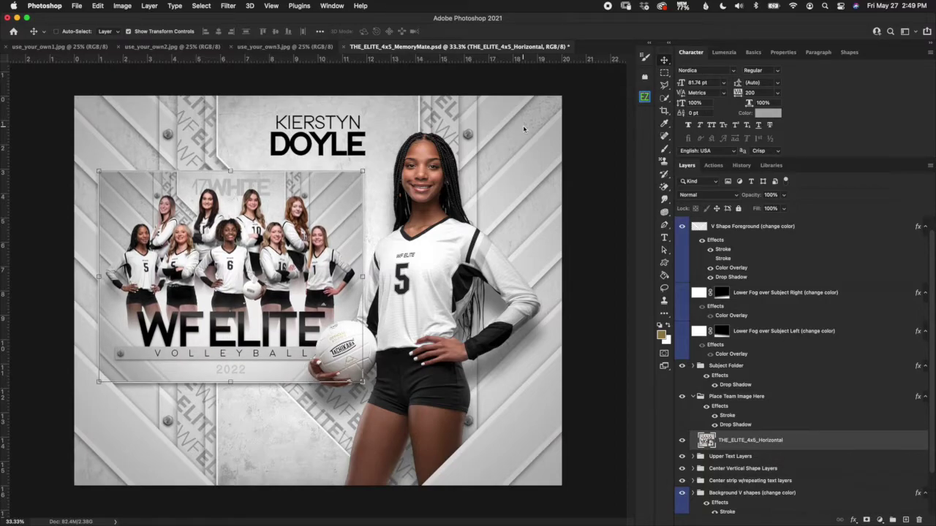
Compare the team image with the Place Team Image Here folder's Stroke effect hidden and shown
click(765, 403)
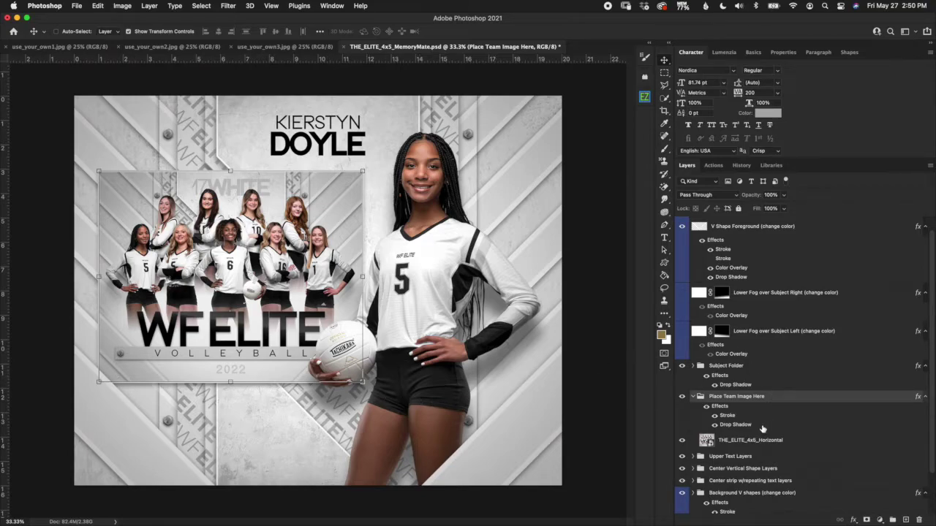
click(714, 415)
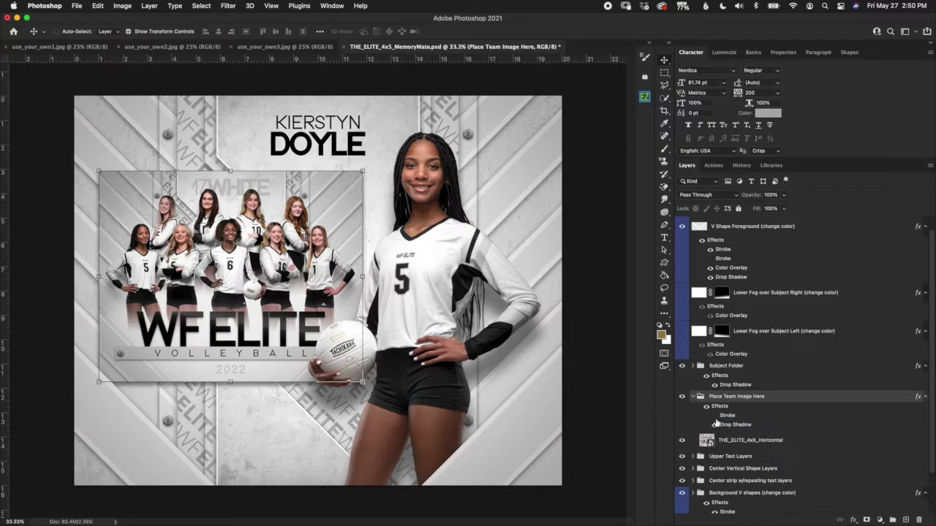
click(714, 416)
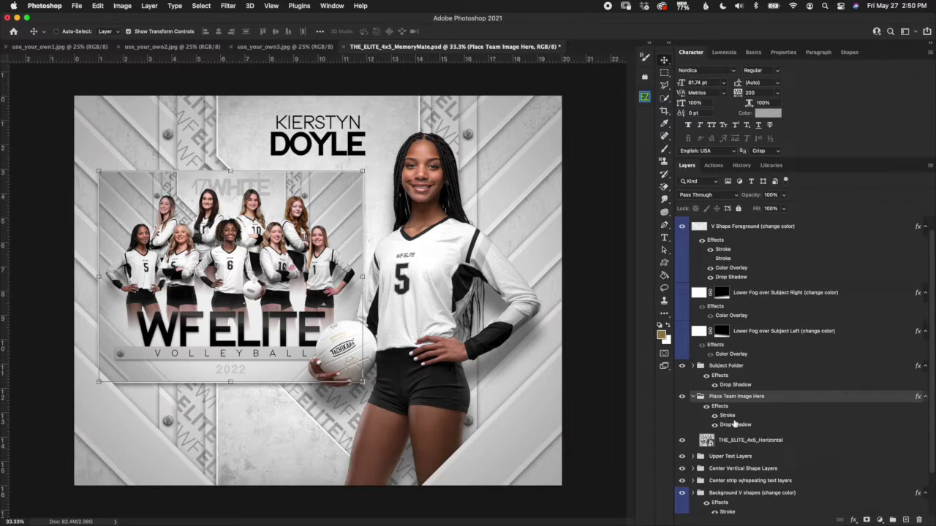
Try a red stroke color (#d72828) on the Place Team Image Here folder, discard it, and collapse the folder
double_click(732, 420)
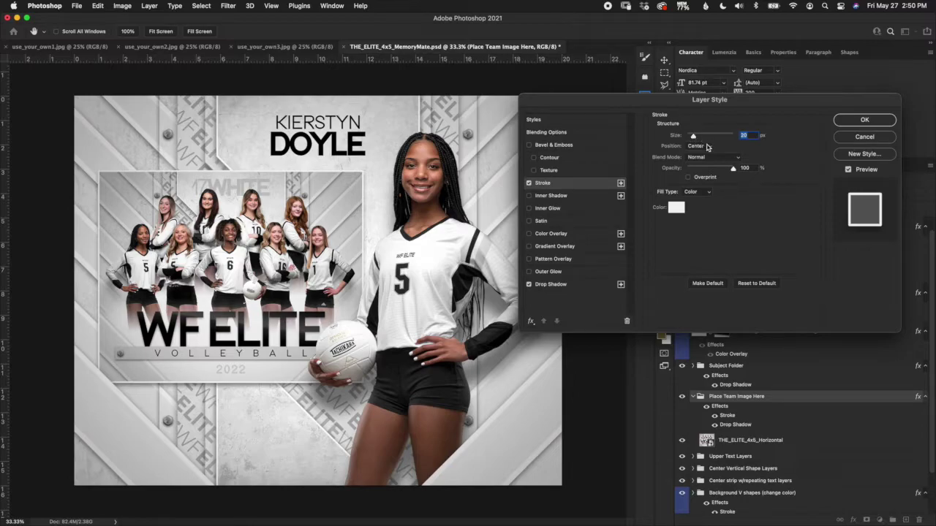
click(677, 208)
click(664, 282)
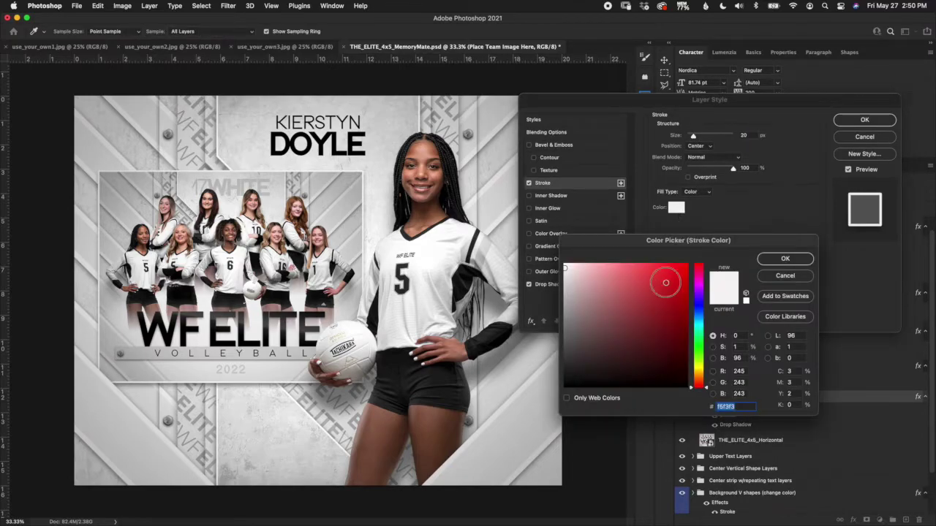
click(785, 276)
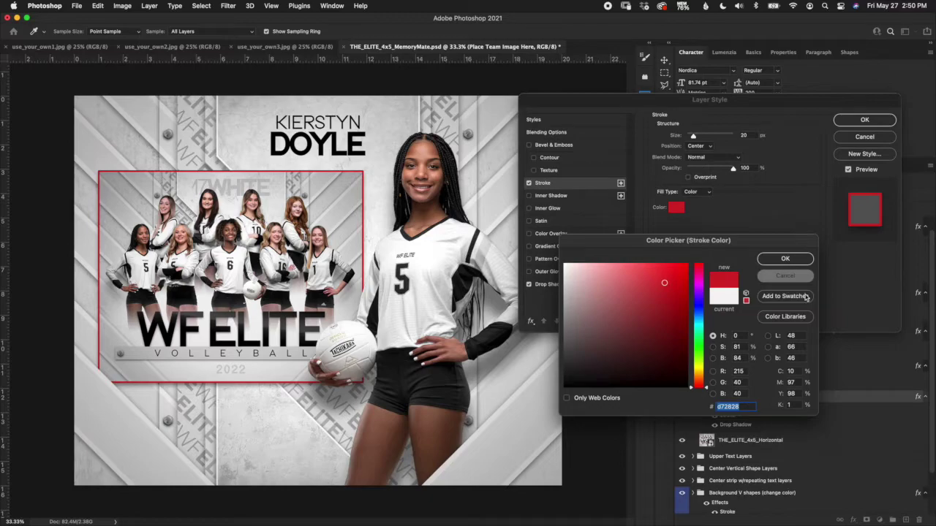
key(Return)
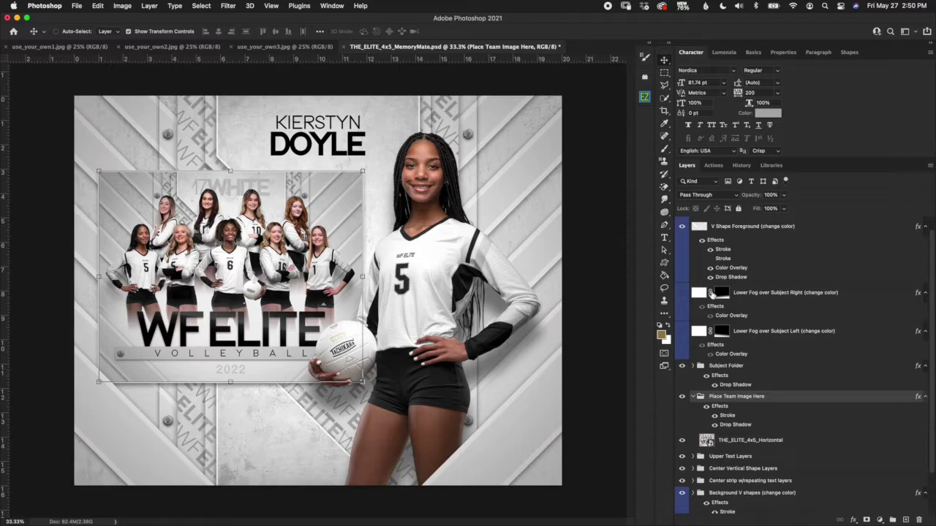
click(693, 397)
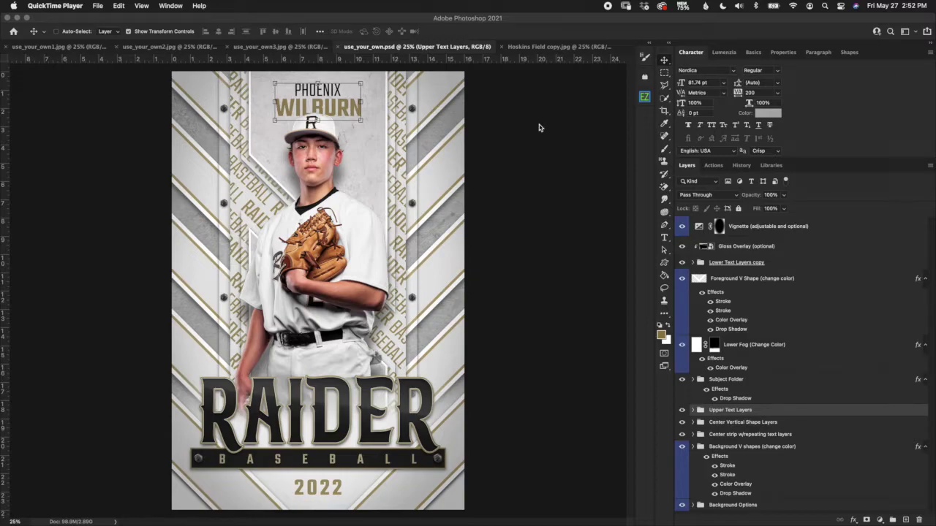
View the Hoskins Field copy.jpg stadium photo and return to the use_your_own.psd poster
click(543, 53)
click(543, 47)
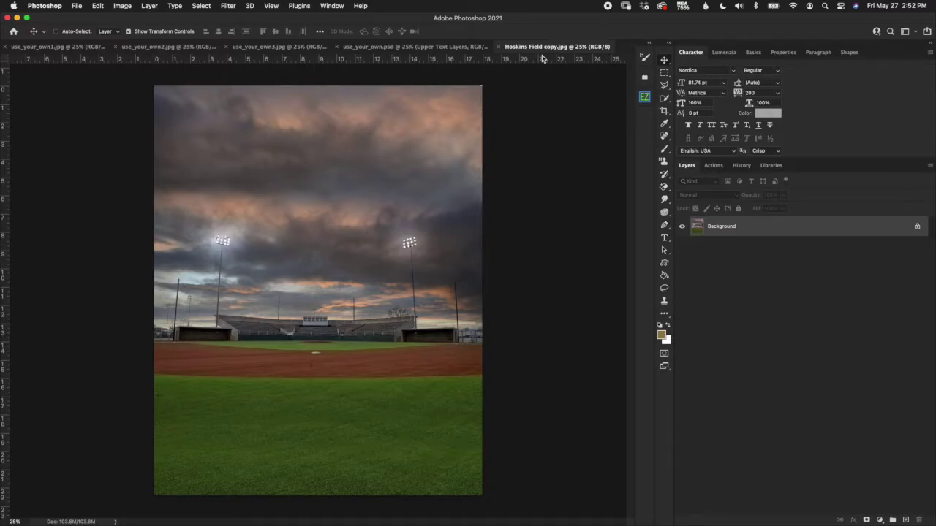
click(445, 48)
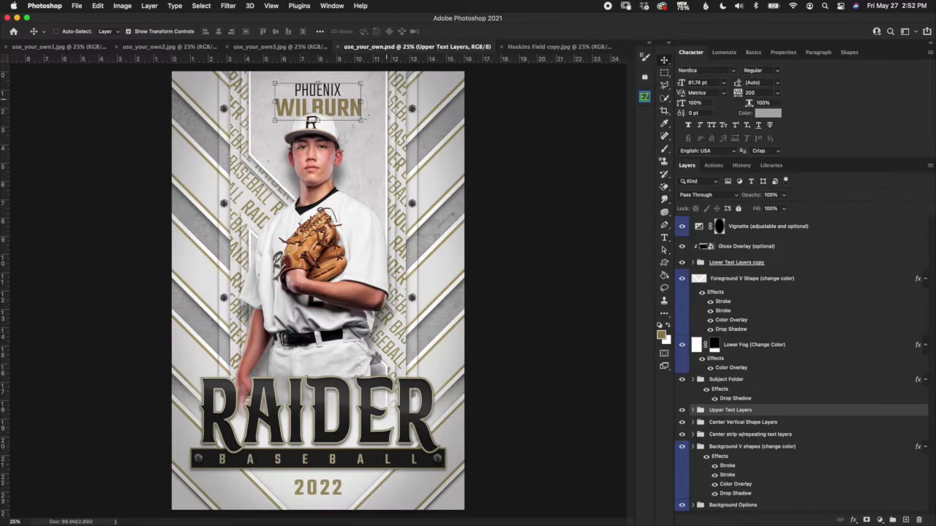
Compare the custom background placements in the sample posters use_your_own1.jpg, use_your_own2.jpg and use_your_own3.jpg
click(82, 49)
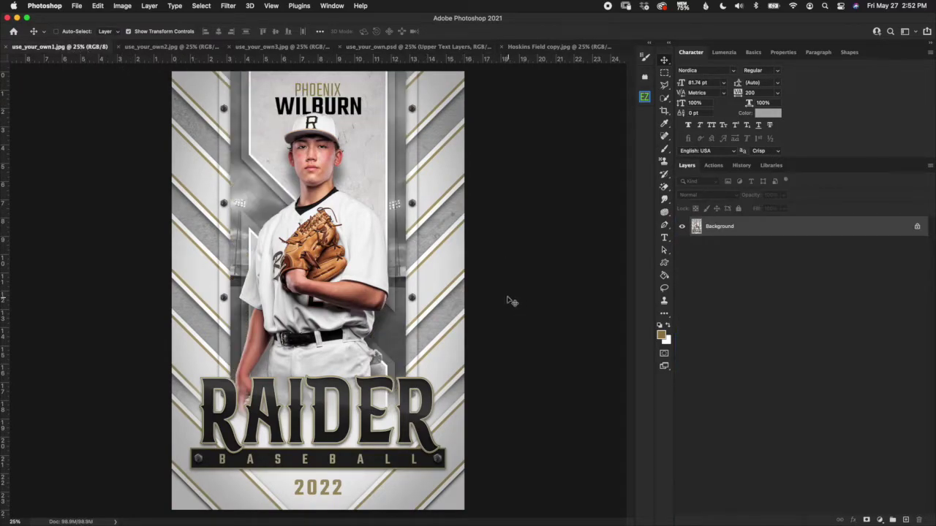
click(245, 63)
drag(246, 63, 267, 204)
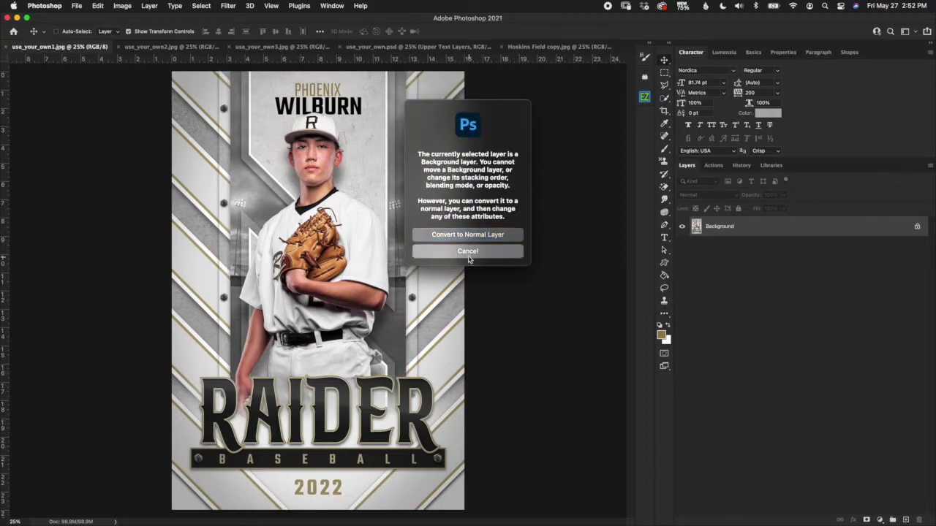
click(468, 251)
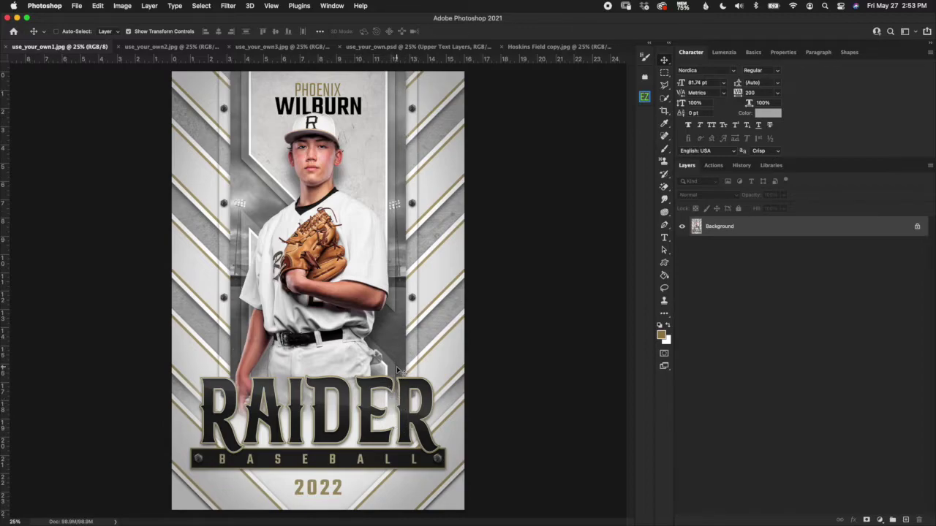
click(167, 47)
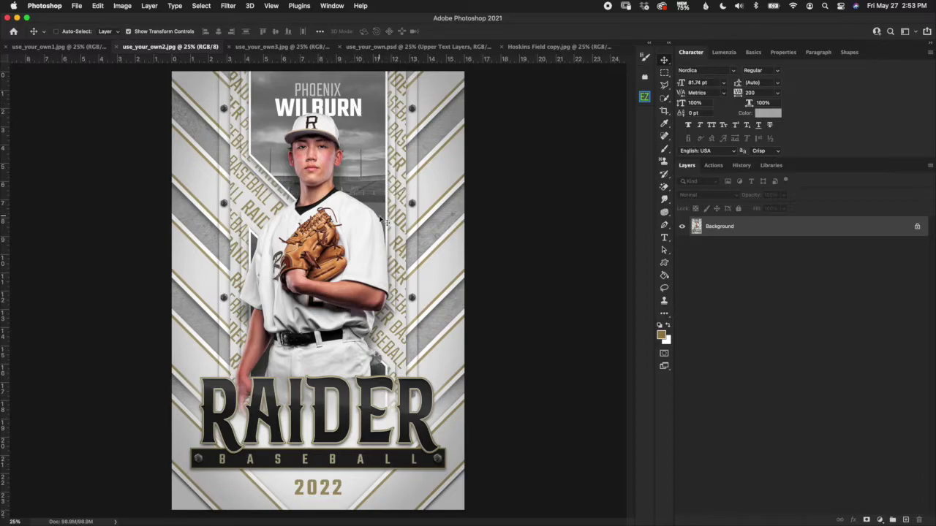
click(316, 48)
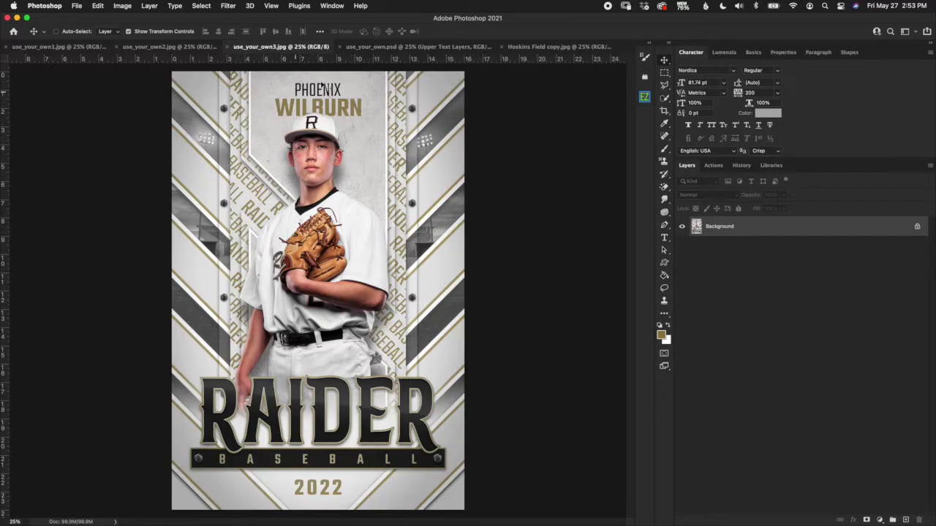
Copy the Hoskins Field photo into use_your_own.psd, directly above the All purpose Option folder inside Background Options
click(376, 47)
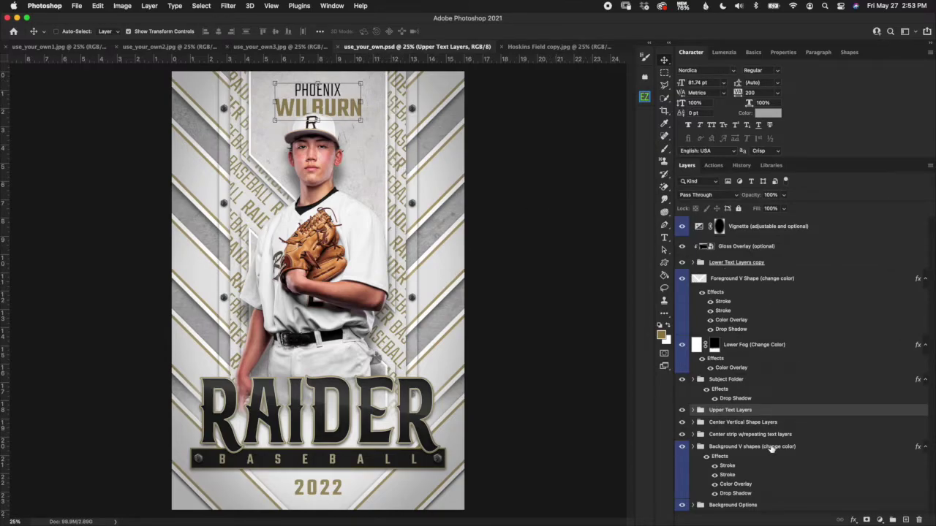
click(693, 509)
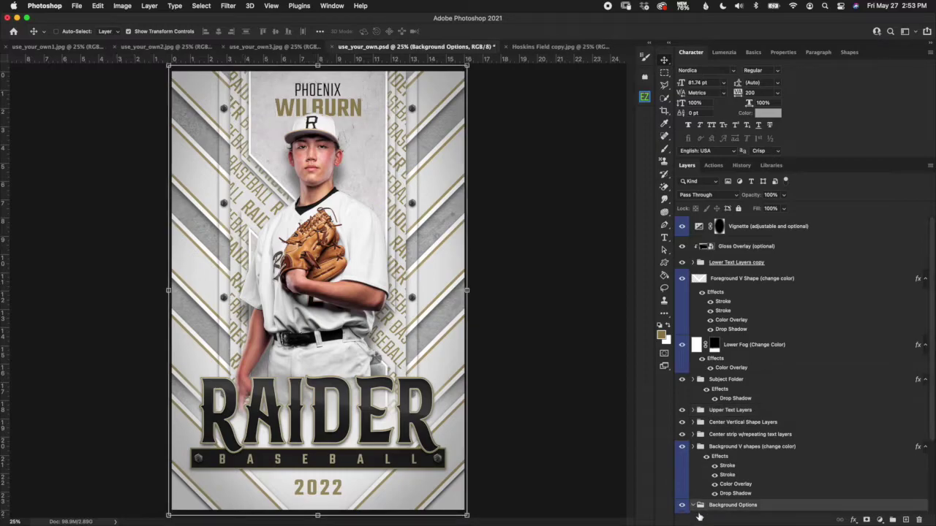
click(693, 506)
click(736, 424)
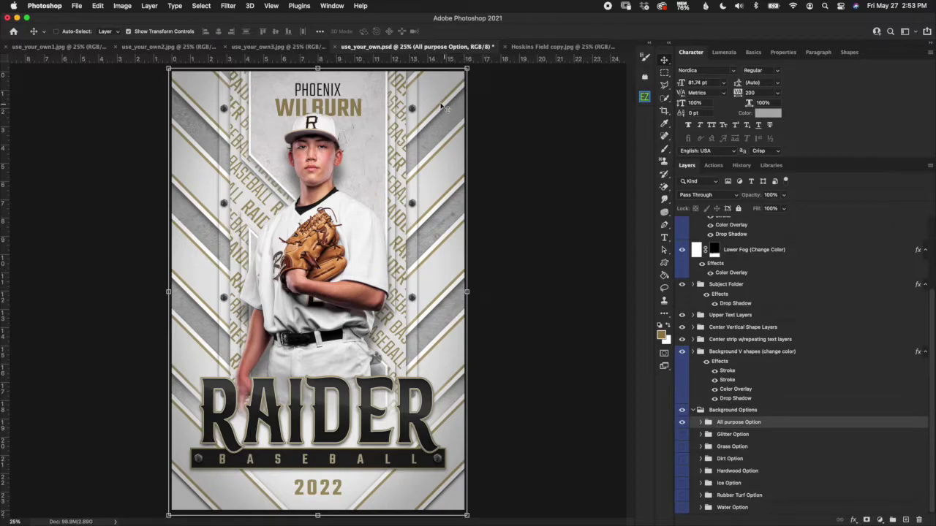
click(530, 50)
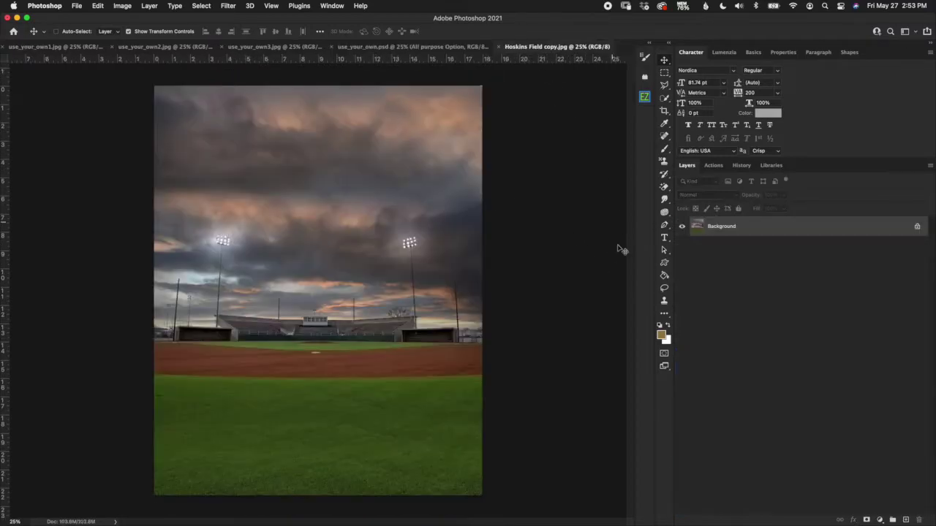
drag(725, 229, 431, 296)
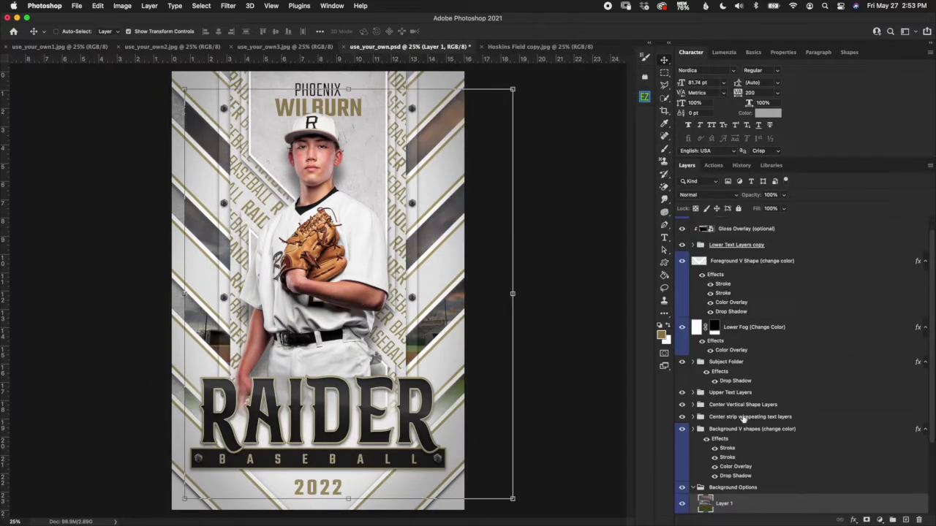
Convert the placed field photo layer to a smart object and hide the All purpose Option folder
scroll(932, 356, down, 3)
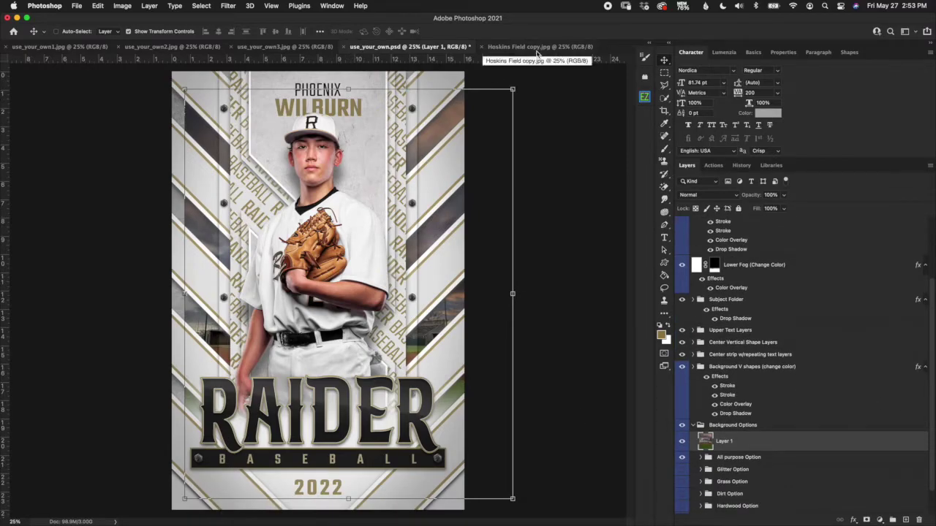
right_click(762, 446)
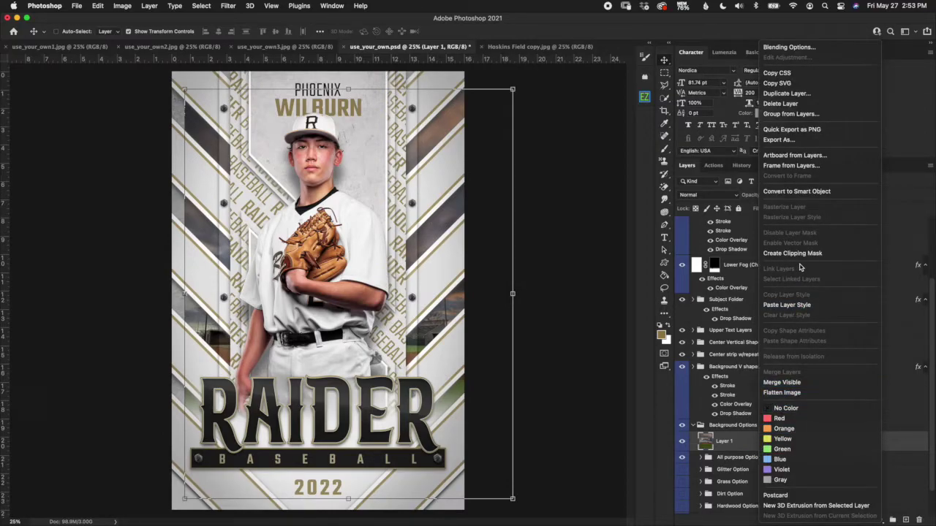
click(806, 194)
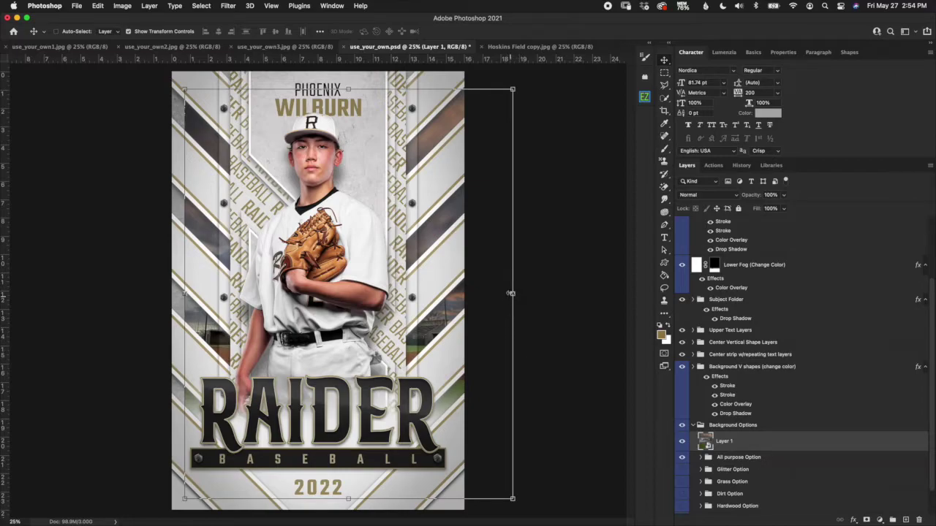
click(528, 305)
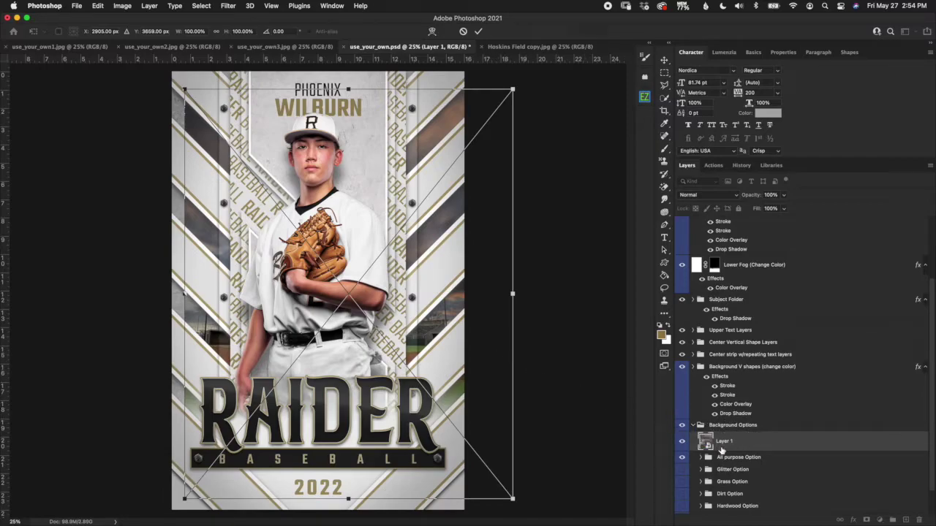
key(Return)
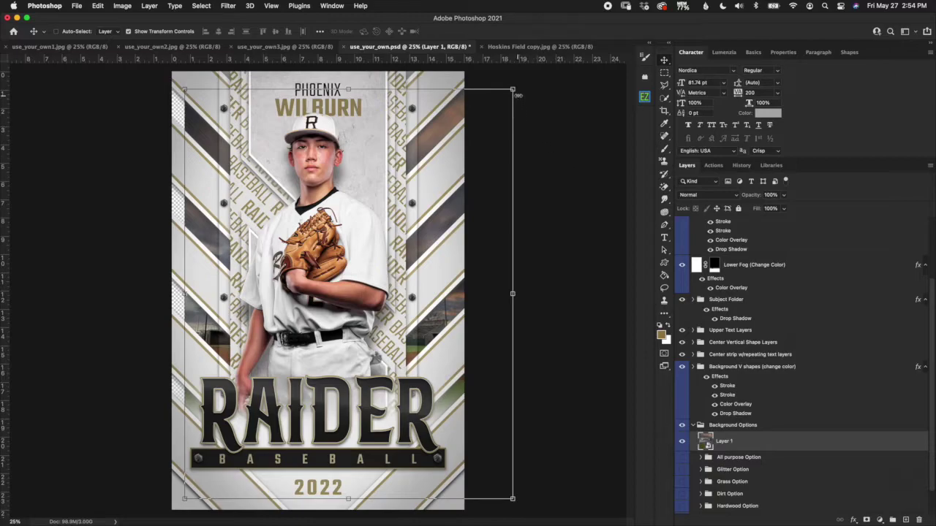
Center the field photo horizontally on the poster and scale it proportionally to about 107%
click(514, 88)
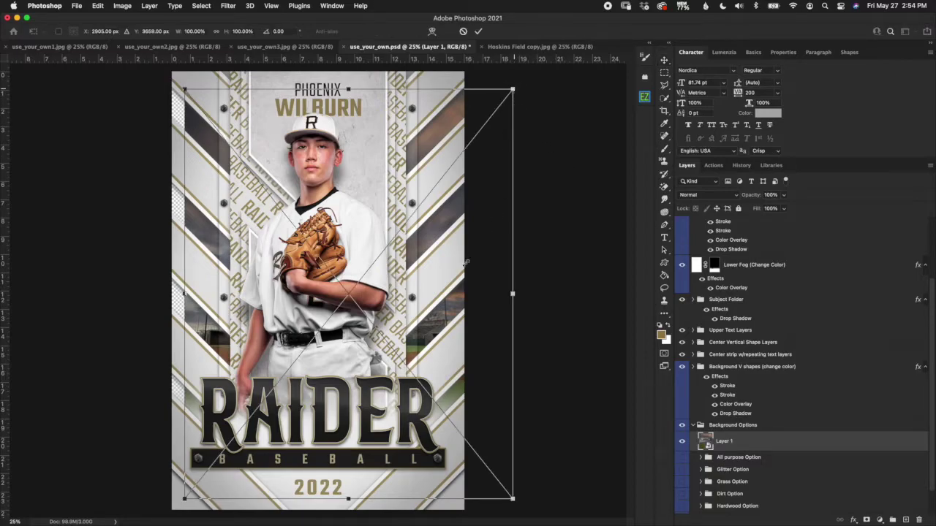
drag(445, 264, 414, 237)
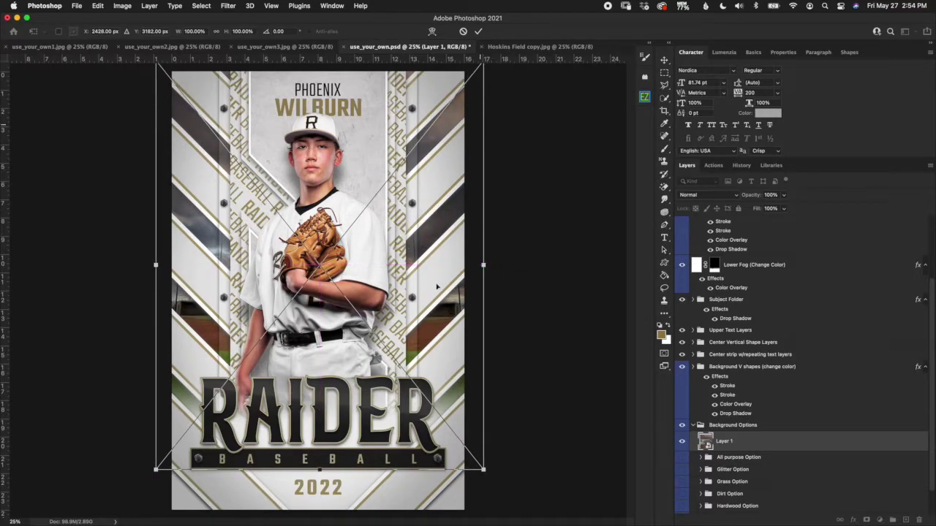
key(super+minus)
scroll(419, 346, down, 2)
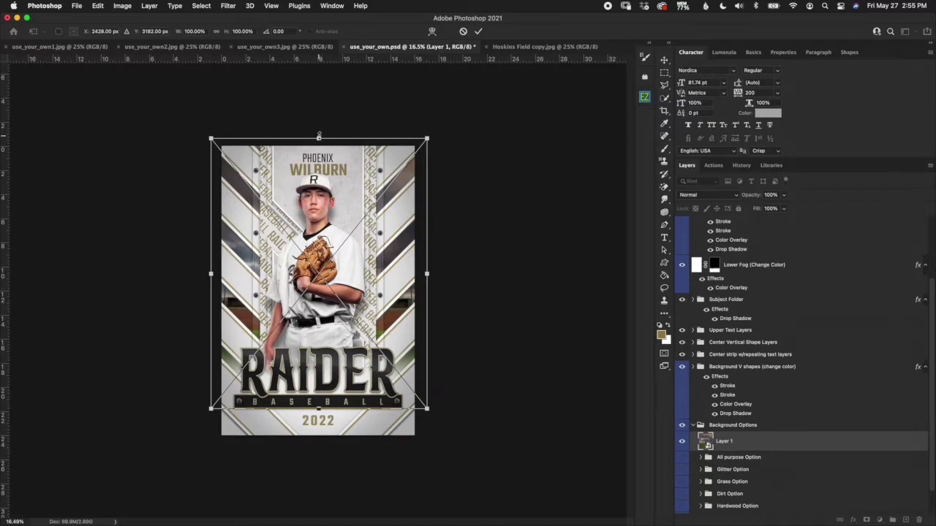
drag(318, 133, 319, 116)
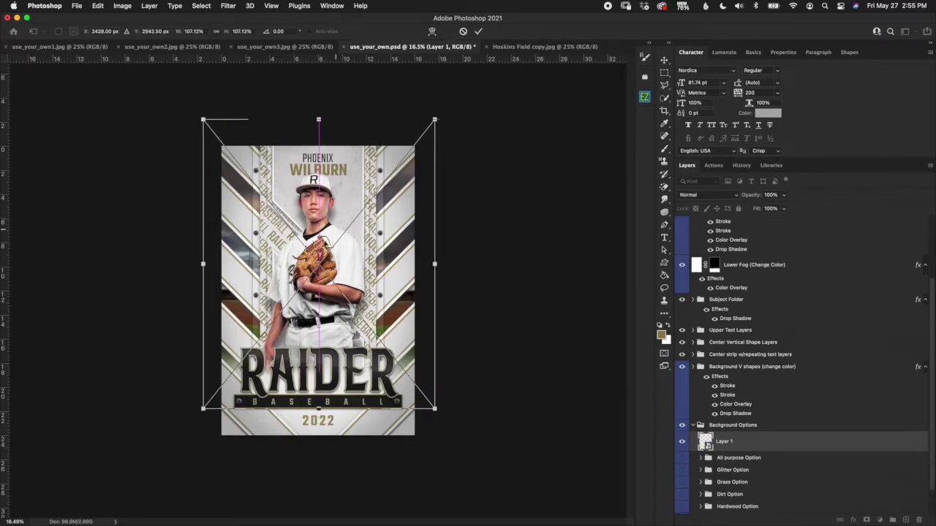
Move the field photo higher on the poster, enlarge it proportionally to about 111%, and apply the transform
drag(319, 263, 399, 322)
drag(310, 379, 310, 380)
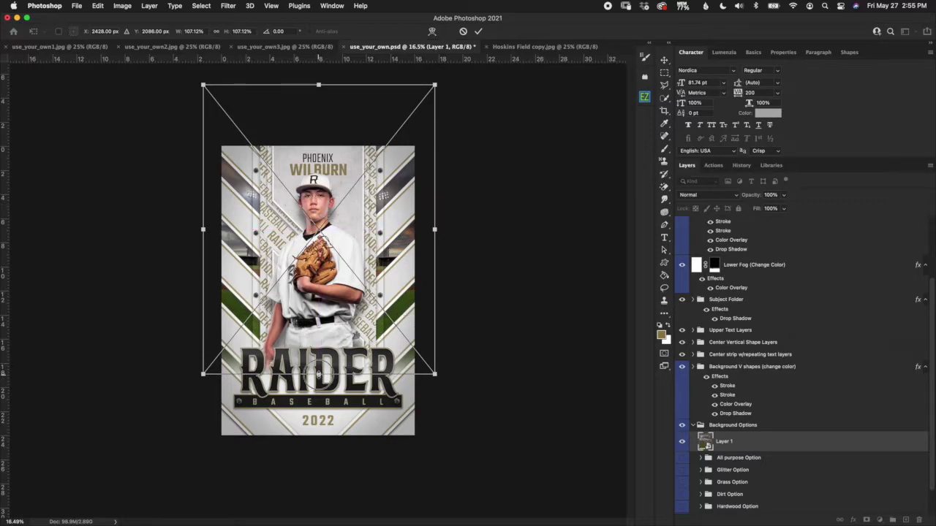
drag(318, 374, 319, 386)
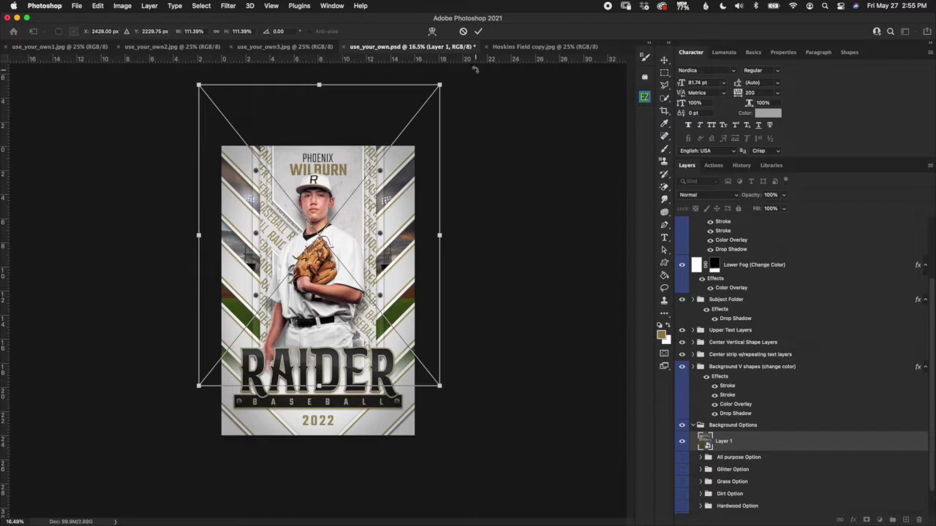
click(478, 31)
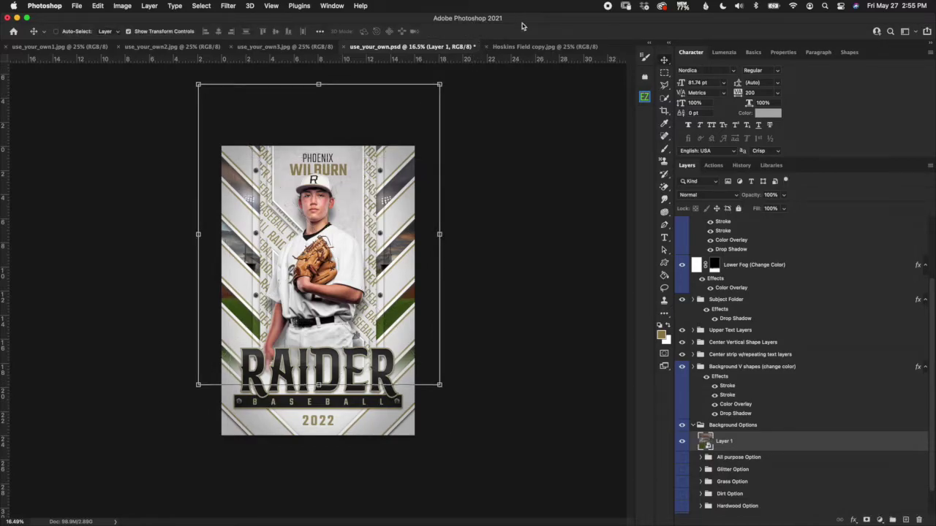
Nudge the field photo layer up by 40 px behind the poster's V shapes
key(shift+Up)
key(shift+Up)
key(shift+Up)
key(shift+Up)
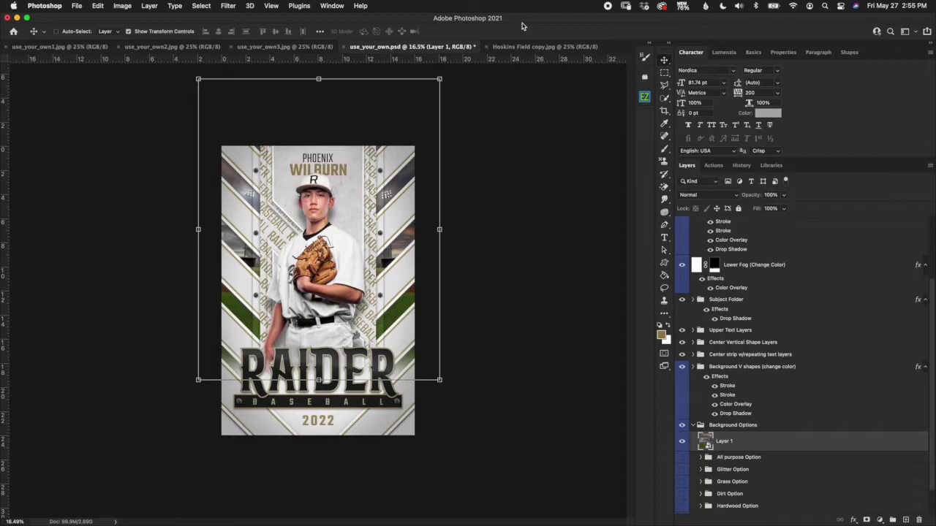
Start a Hue/Saturation adjustment on the field photo smart object with Colorize enabled
click(666, 73)
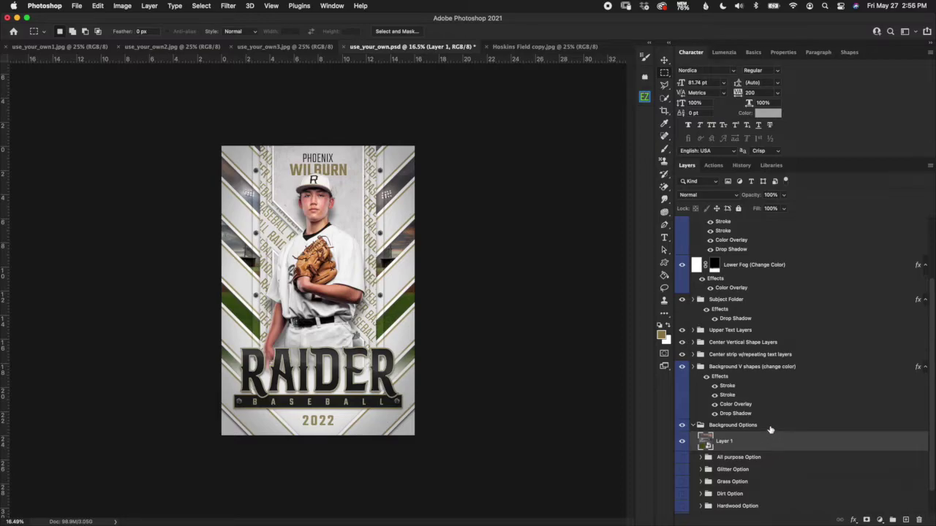
key(super+u)
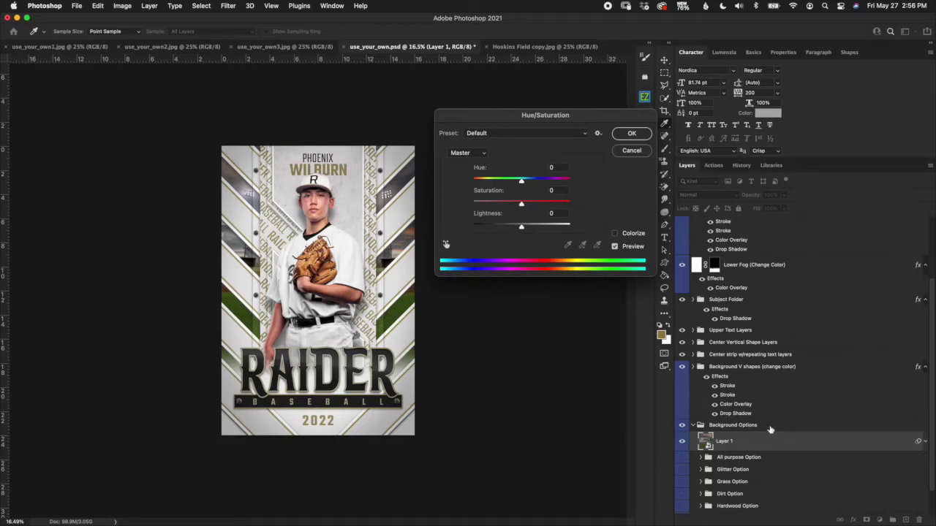
drag(603, 115, 601, 106)
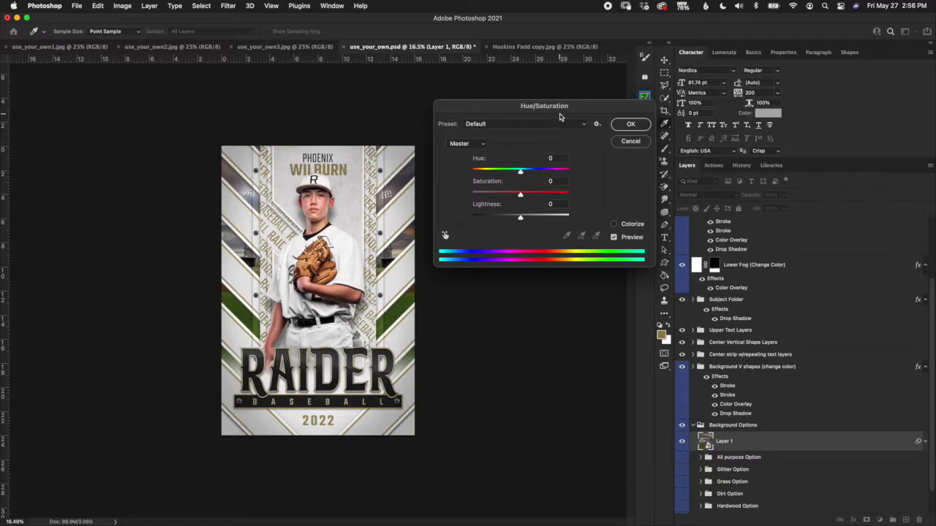
click(613, 224)
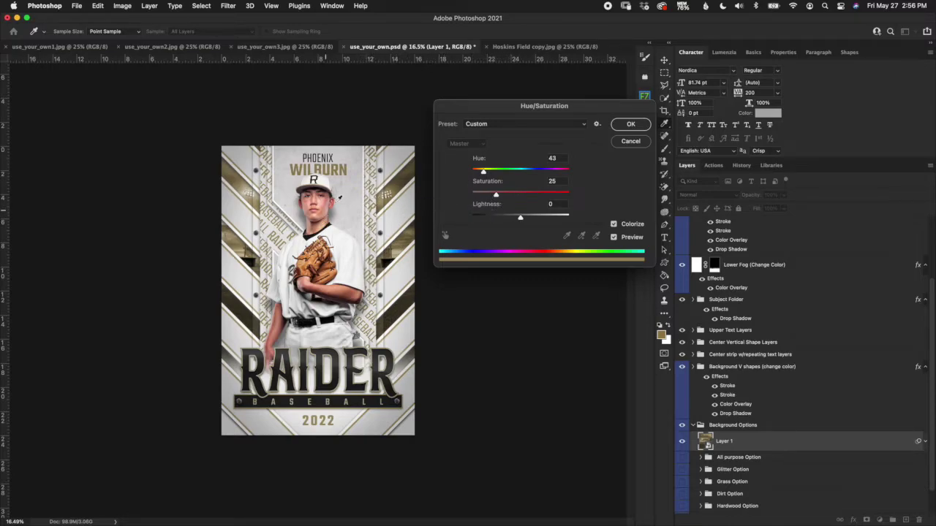
Try saturation values of 50 and 22, lightness values of +37 and -33, and a hue of 117 on the colorized photo
drag(498, 194, 521, 198)
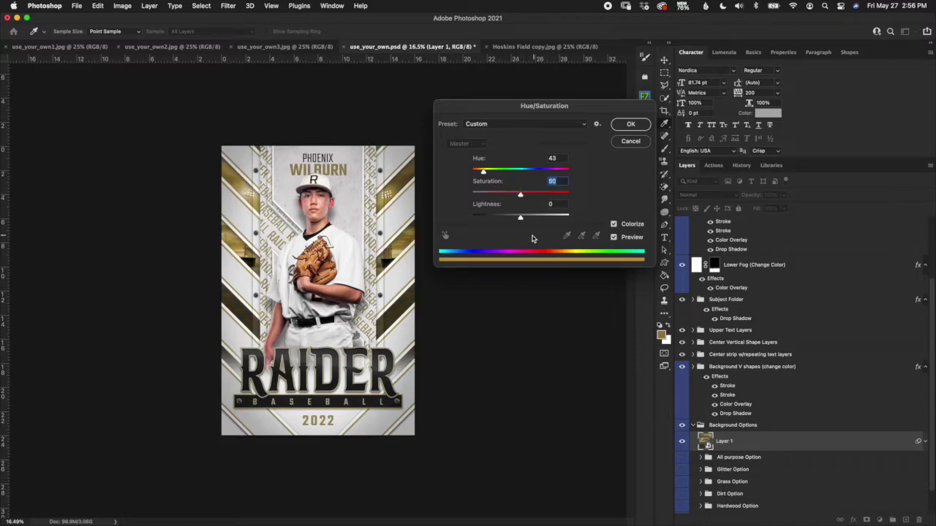
click(478, 195)
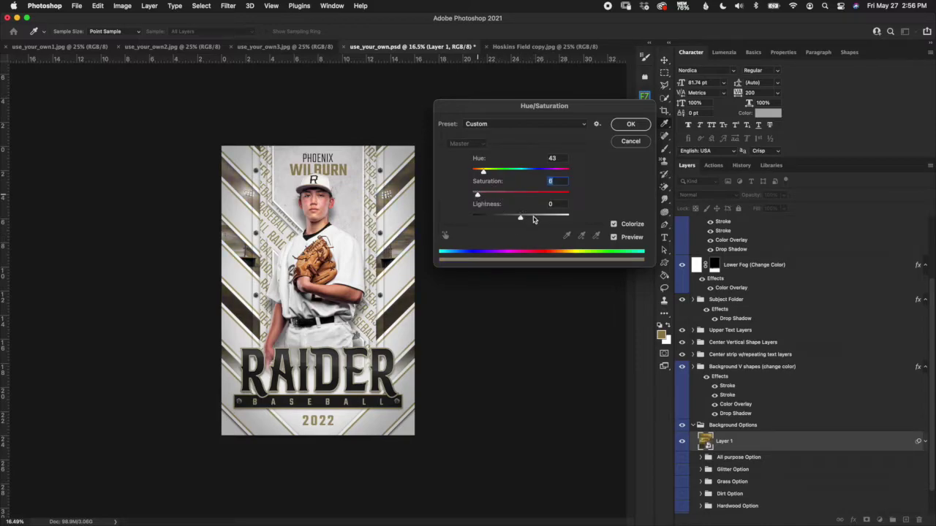
click(492, 193)
drag(521, 219, 541, 227)
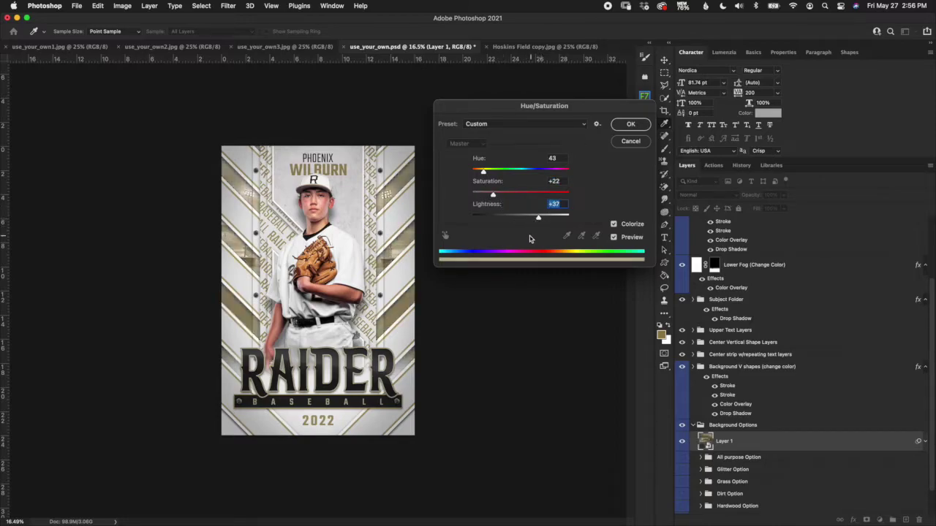
click(506, 218)
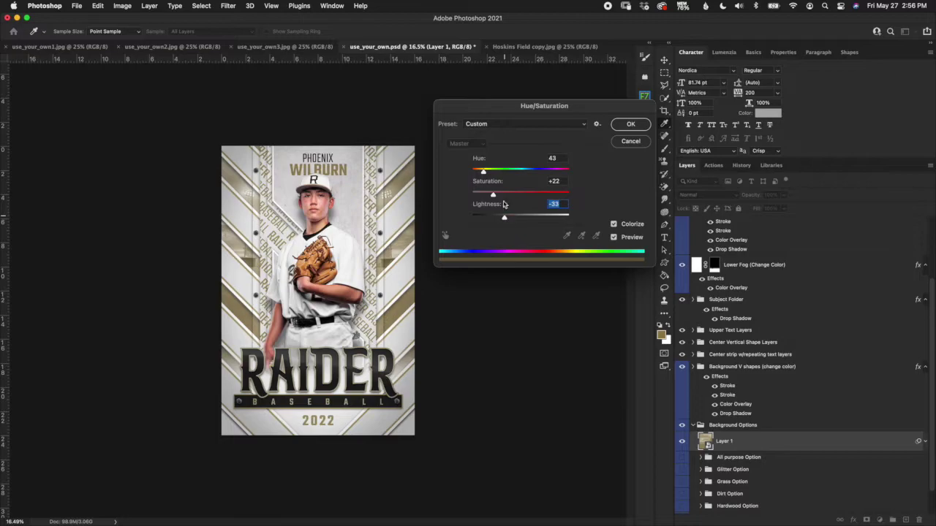
drag(483, 172, 504, 172)
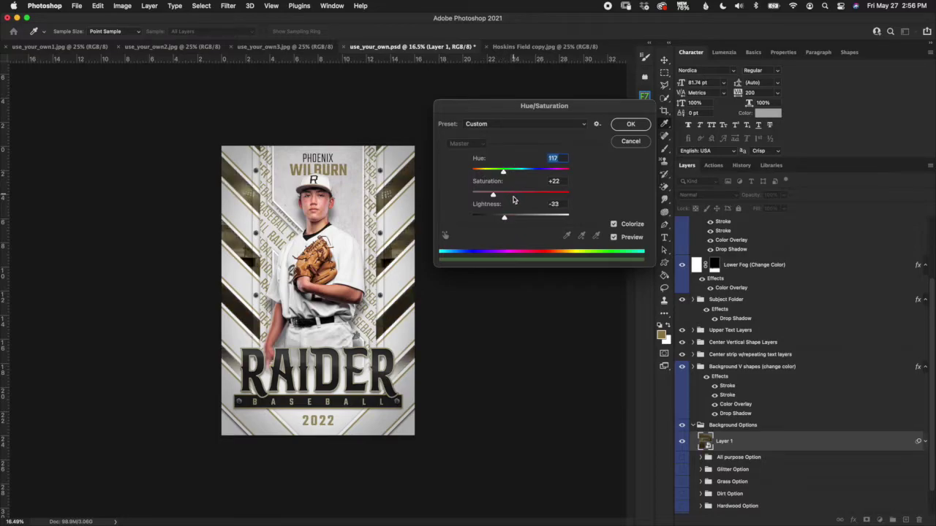
Try a hue of +36, saturation of +20 and lightness of -2 on the colorized field photo
click(481, 170)
click(504, 194)
click(491, 193)
drag(504, 217, 519, 218)
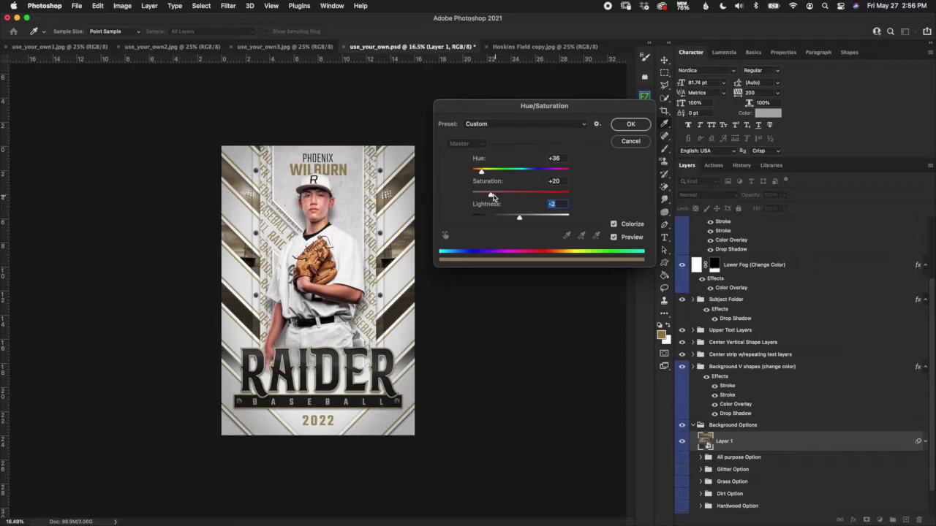
Set the field photo's saturation to 0 and lightness to +10, and apply the Hue/Saturation adjustment
click(460, 191)
drag(519, 221, 532, 225)
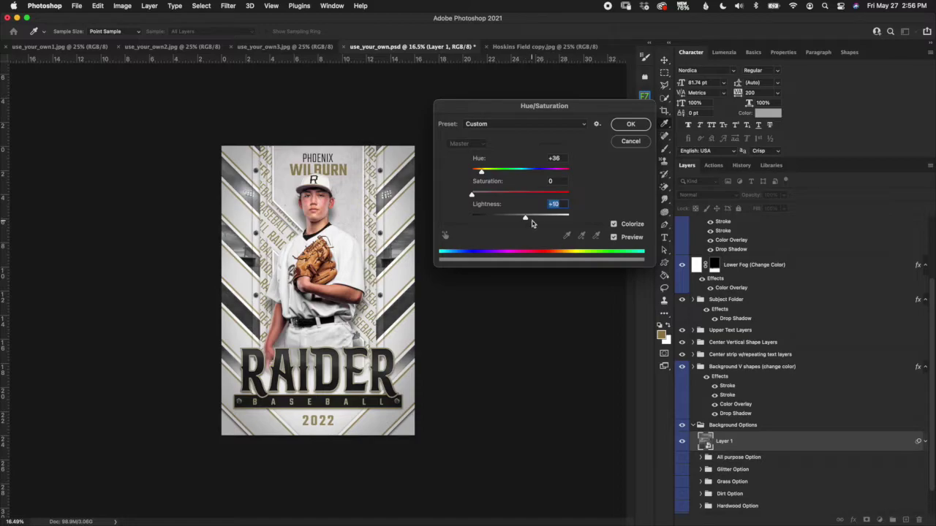
click(630, 124)
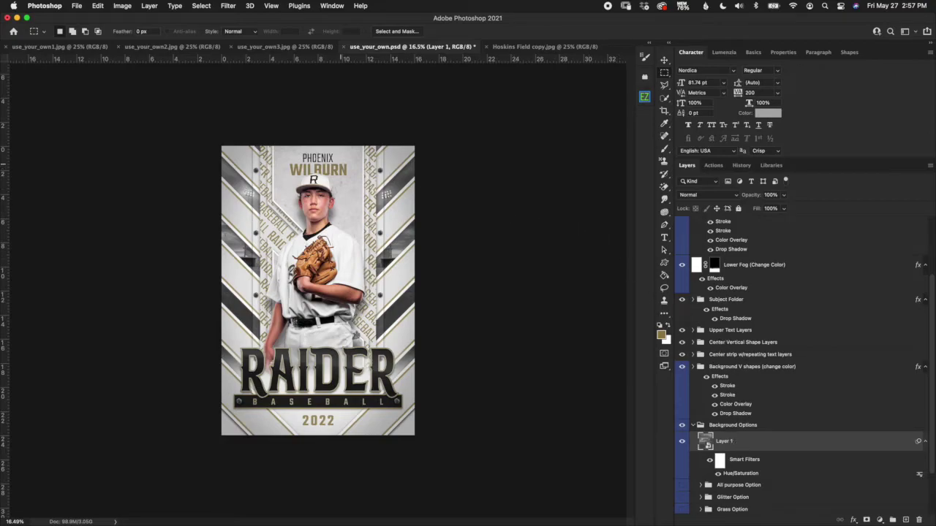
Move the field photo layer to the start of the Center strip w/repeating text layers group and clip it to the layers below
drag(730, 448, 801, 356)
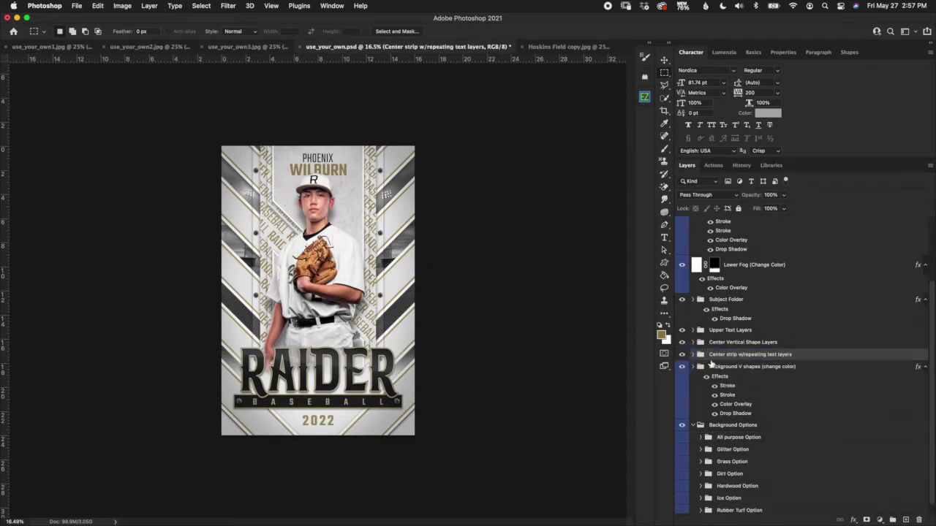
click(692, 355)
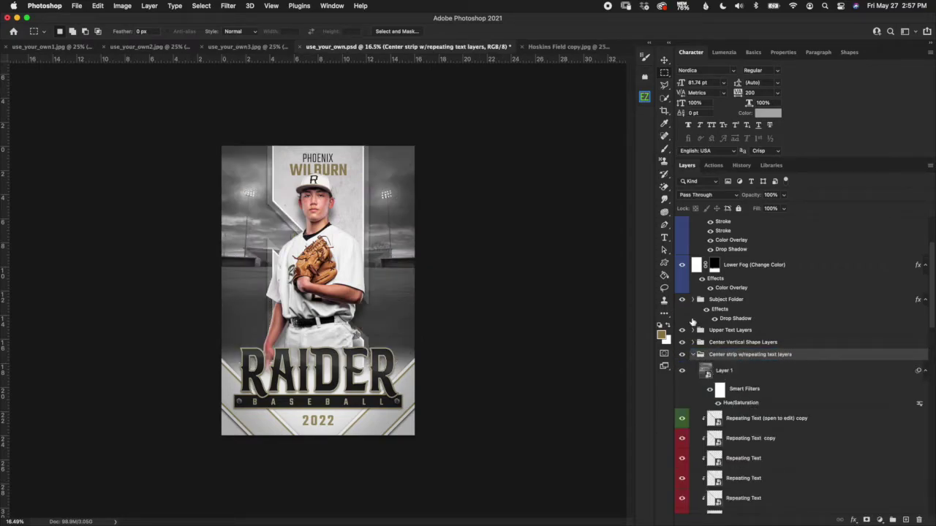
click(759, 377)
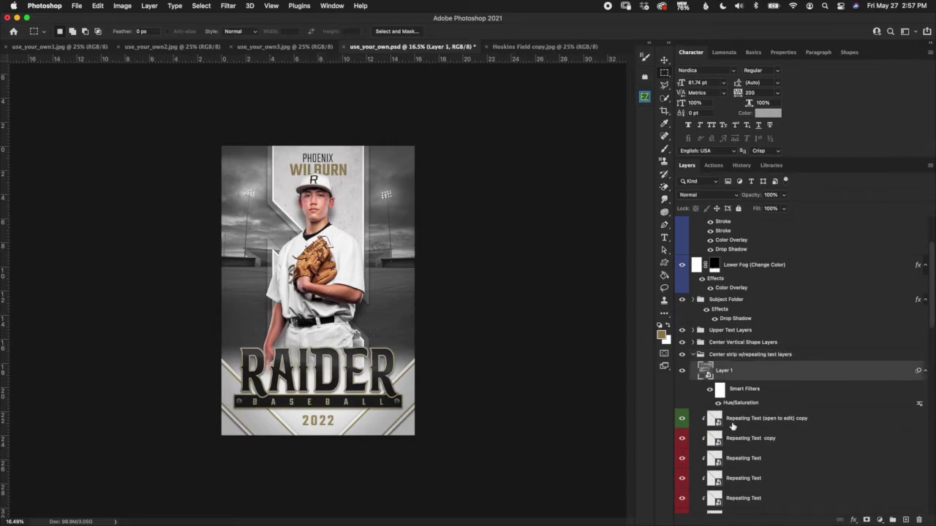
click(746, 424)
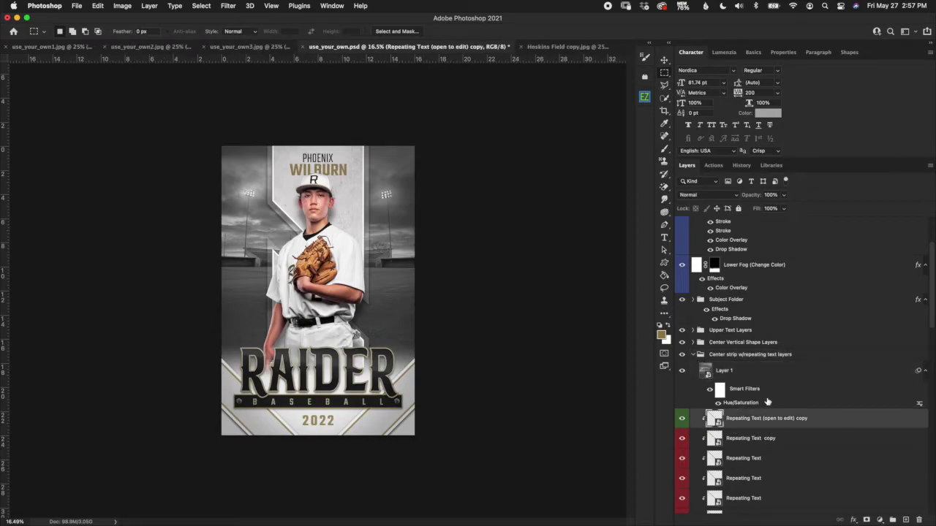
right_click(763, 375)
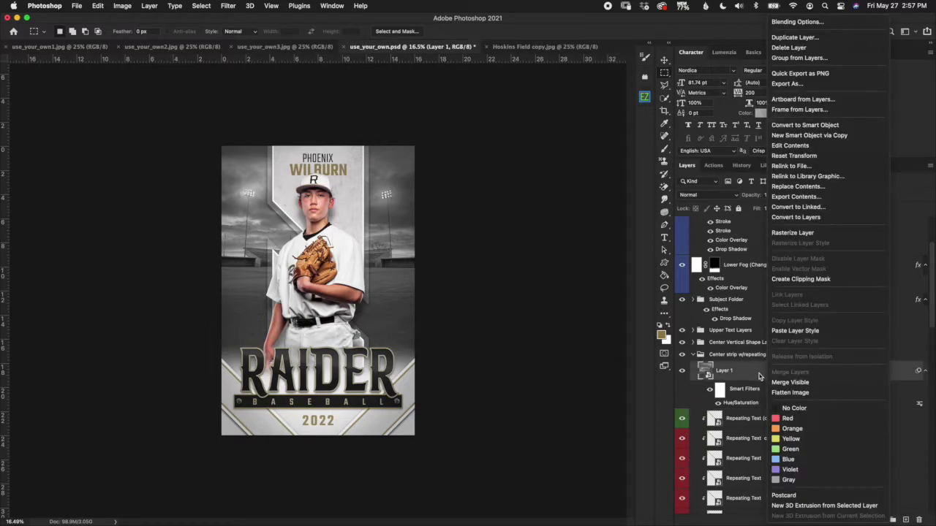
click(800, 279)
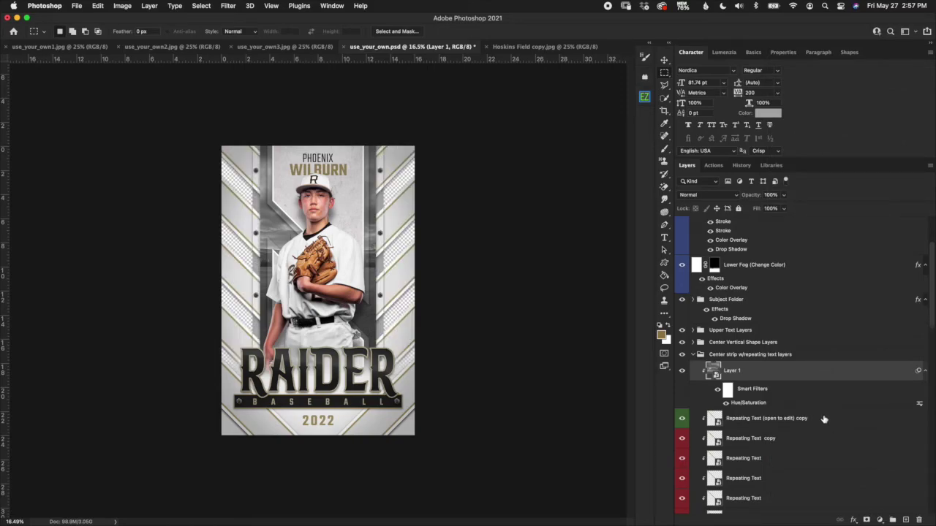
Release the field photo's clipping mask above the repeating text layers and create it again
drag(810, 407, 809, 404)
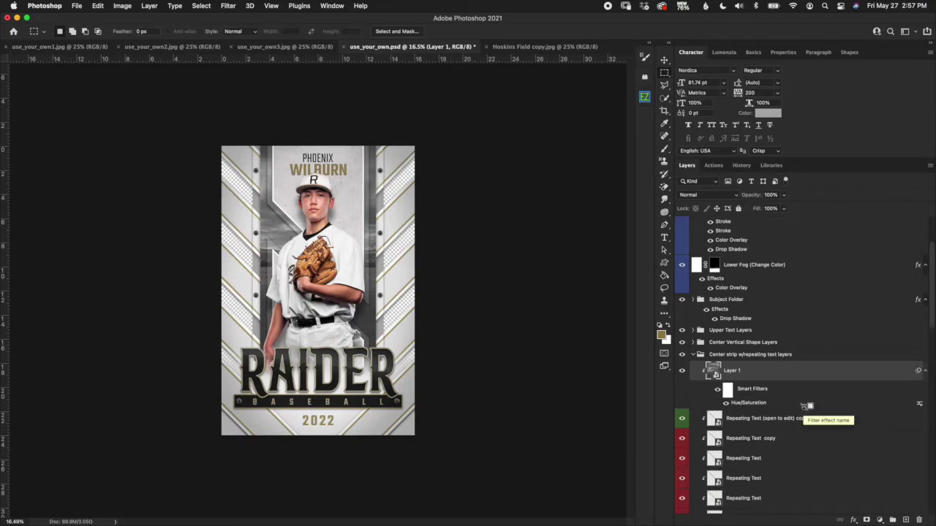
alt+click(807, 406)
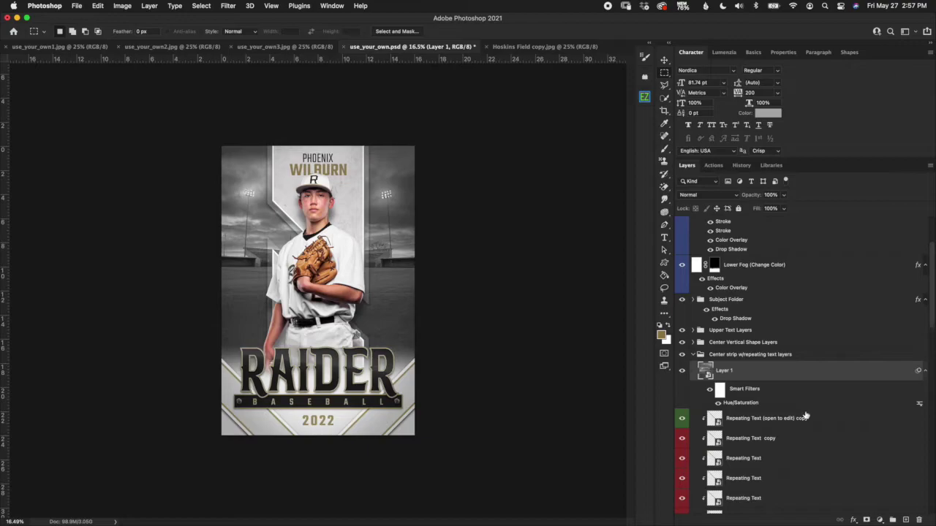
alt+click(807, 406)
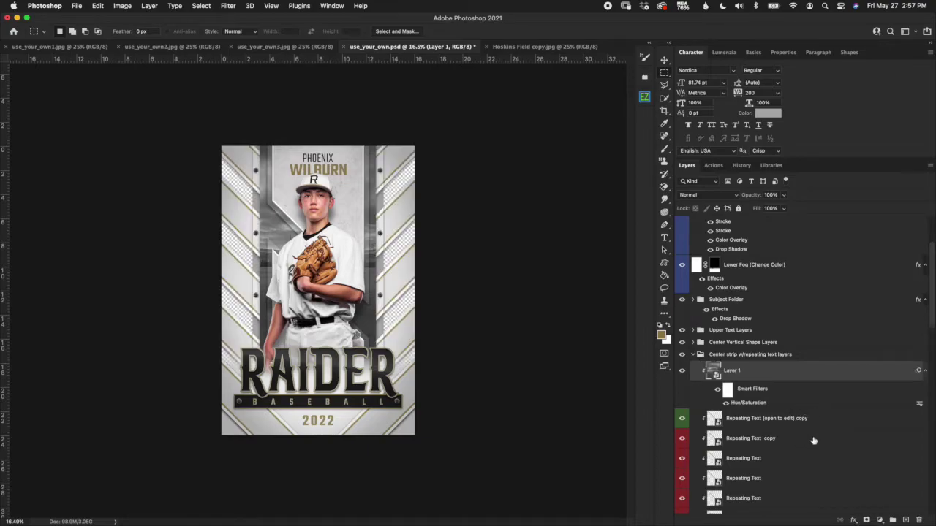
Scale the clipped field photo down proportionally to about 84% so it fits the poster's center strips, and apply the transform
click(665, 60)
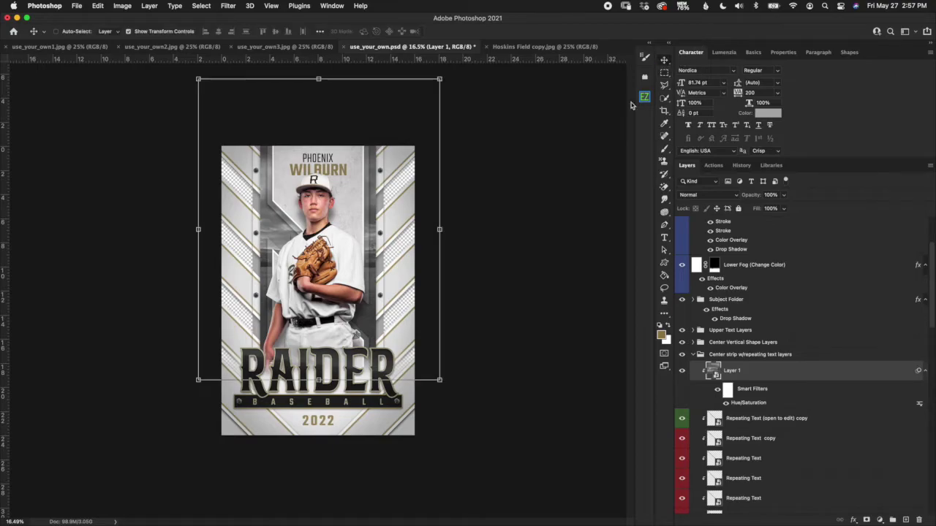
click(319, 79)
drag(319, 88, 326, 124)
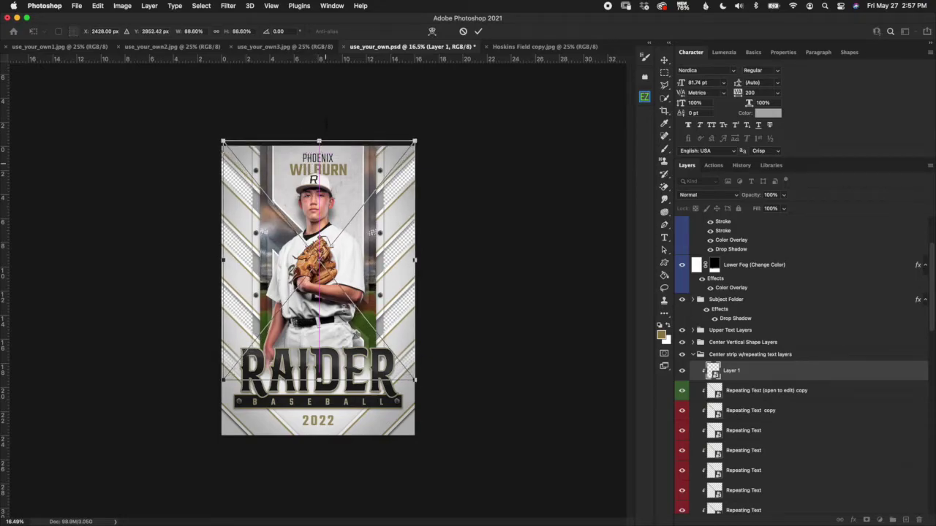
drag(320, 380, 319, 370)
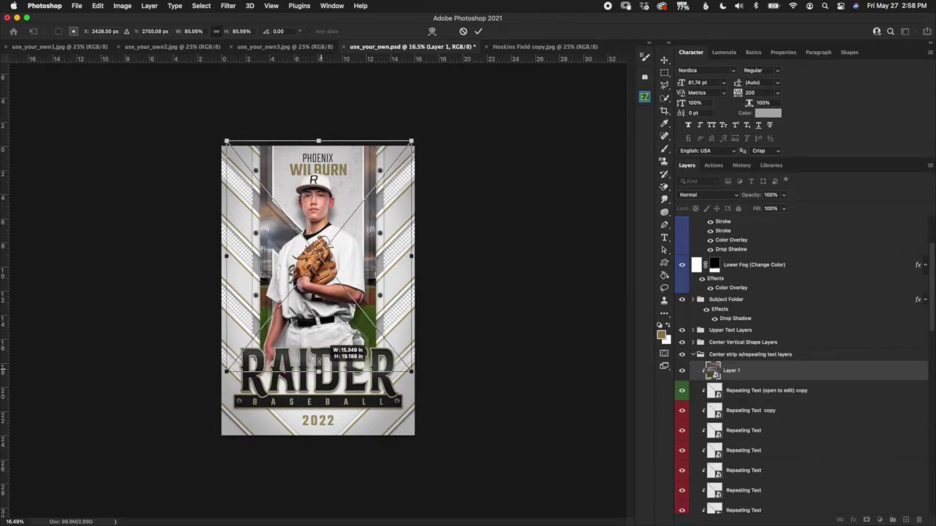
drag(318, 140, 319, 145)
click(478, 31)
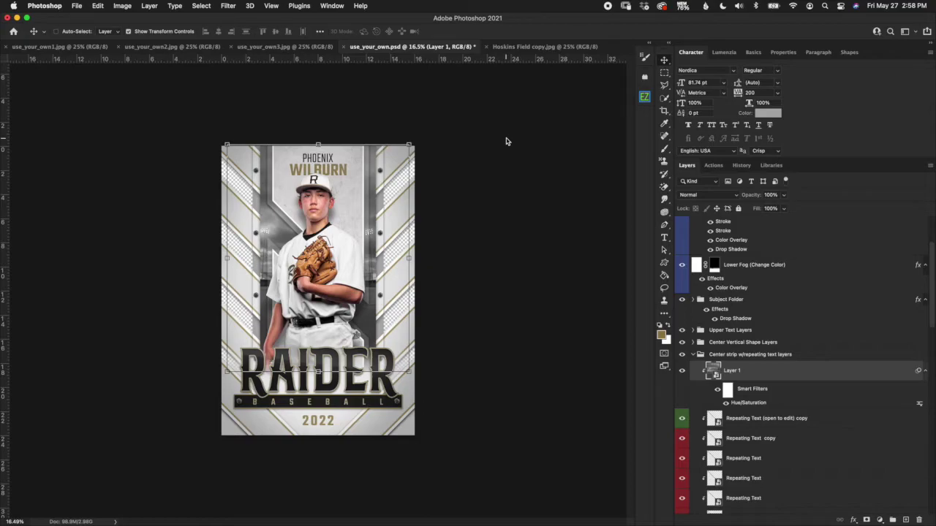
Move the field photo layer into the Center Vertical Shape Layers group above the Texture layer and create a clipping mask
click(693, 355)
click(693, 355)
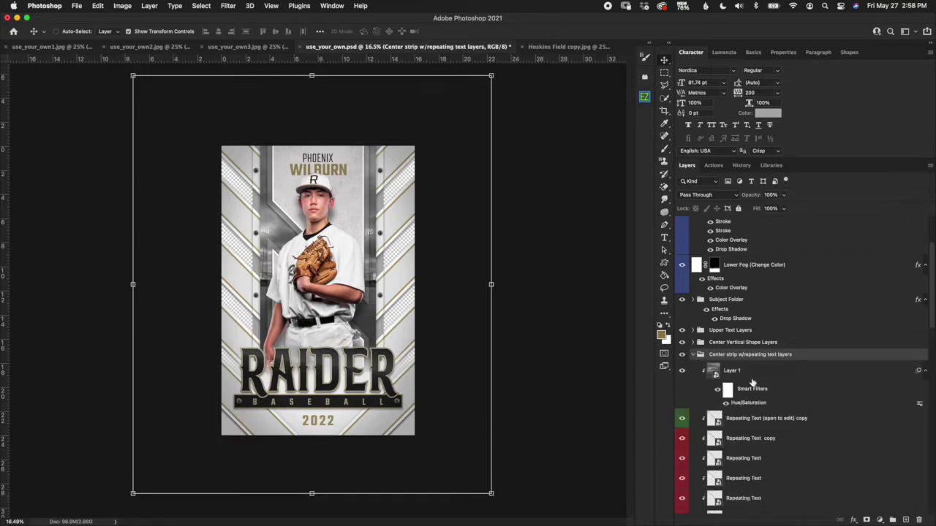
drag(753, 382, 757, 345)
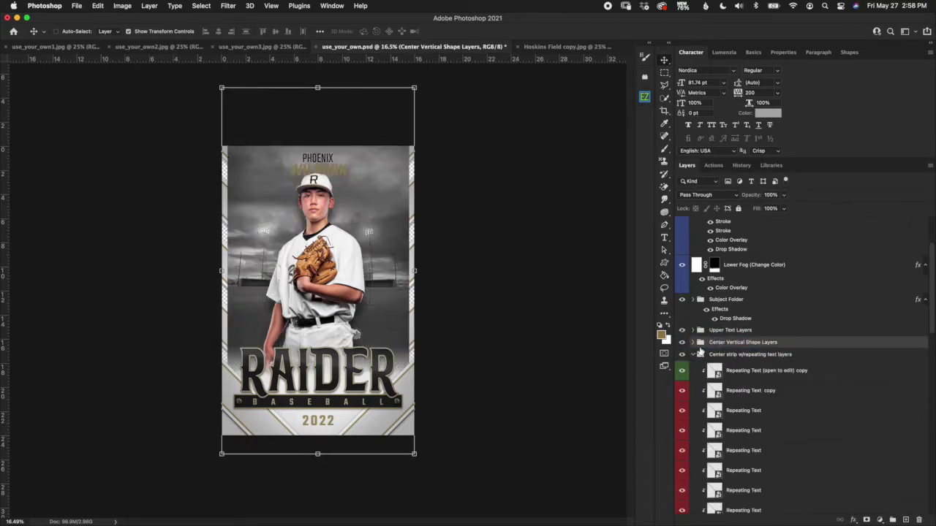
click(750, 361)
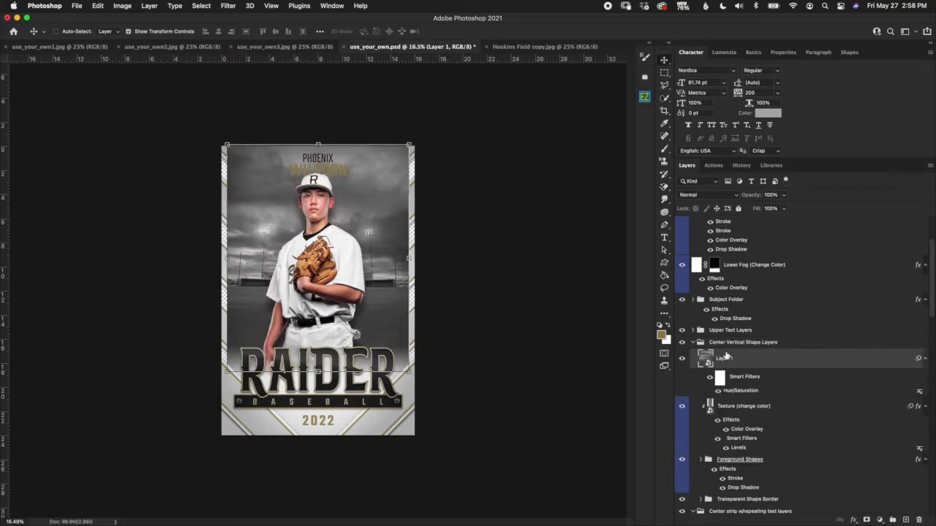
click(743, 416)
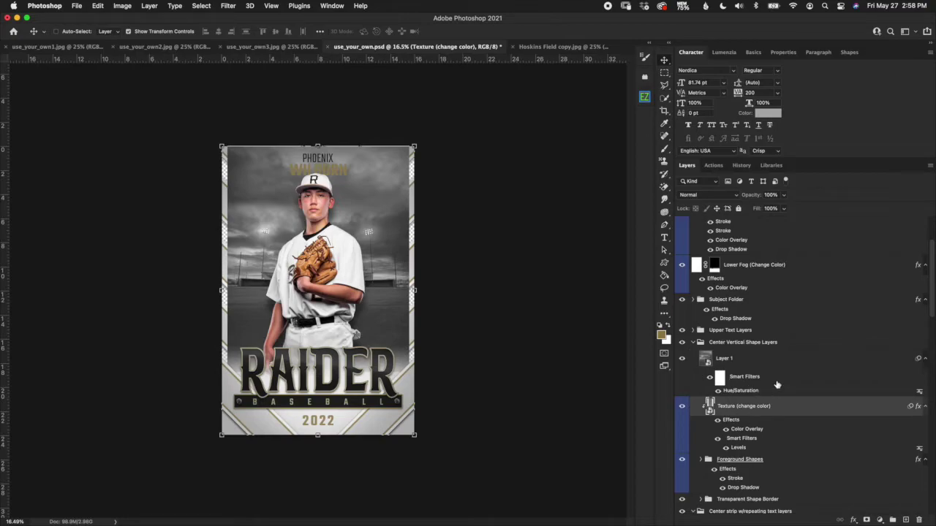
click(782, 366)
right_click(782, 366)
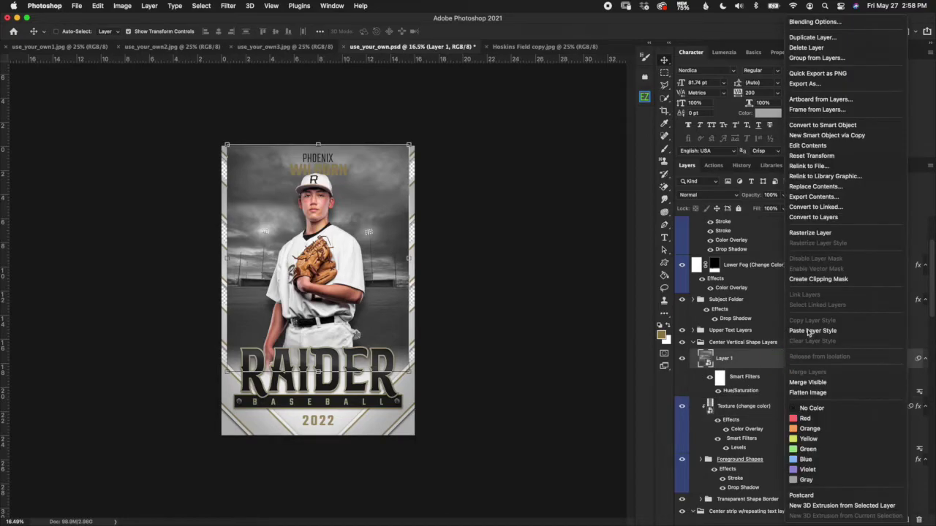
click(822, 284)
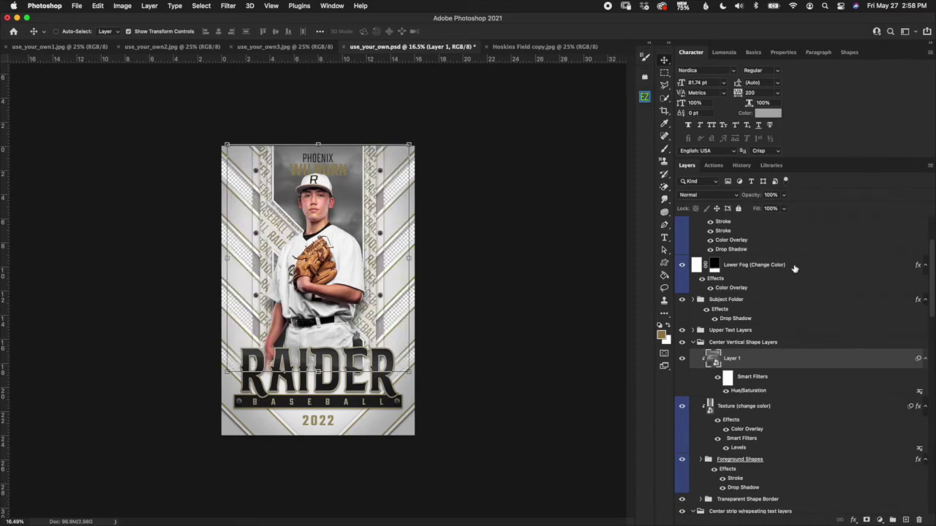
Enlarge the field photo in the center vertical shape proportionally to about 133%, apply the transform, and nudge it slightly down
key(super+t)
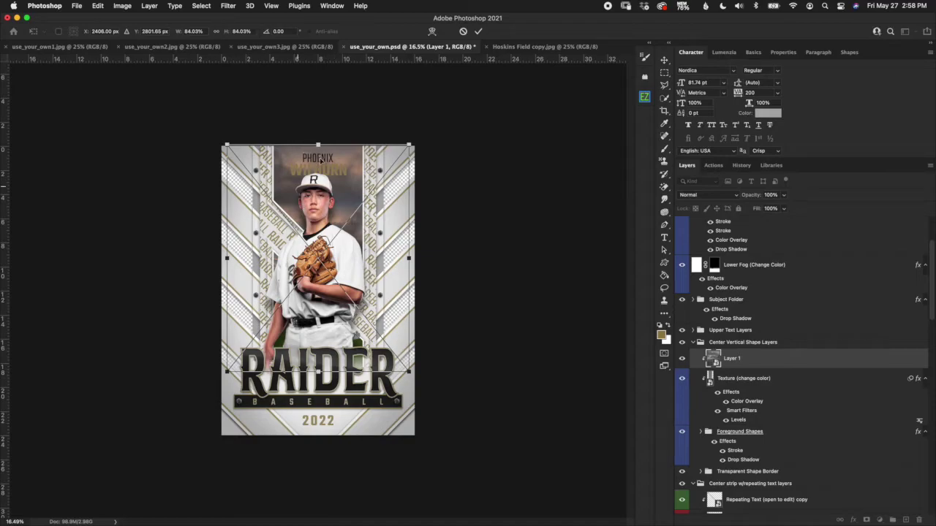
drag(331, 178, 326, 2)
drag(318, 359, 318, 363)
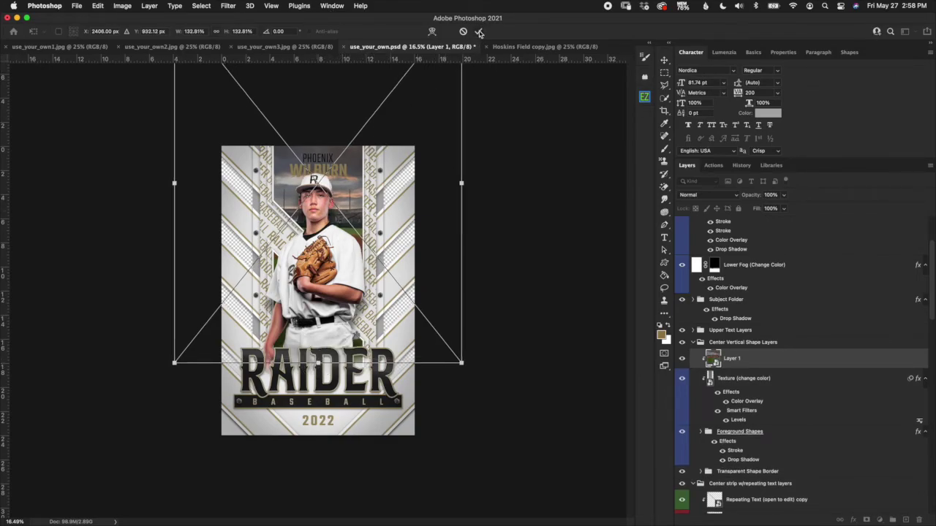
click(478, 31)
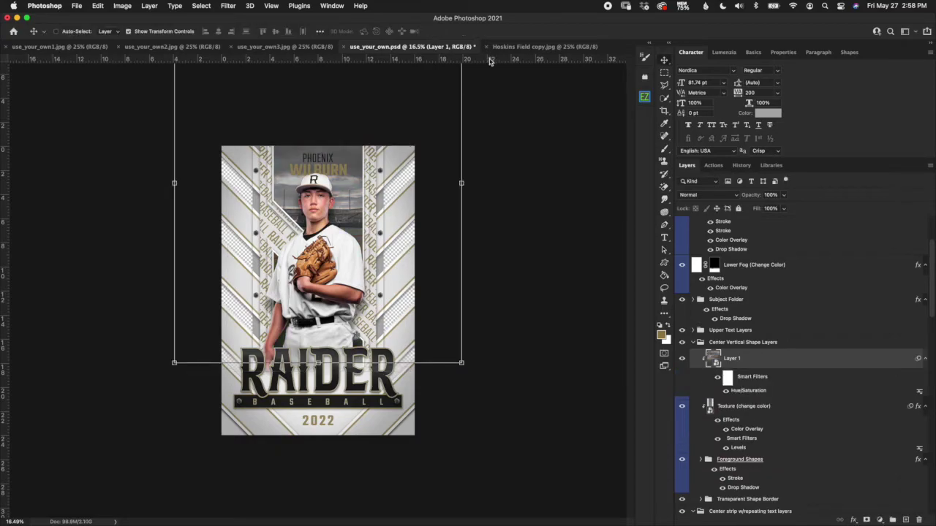
key(shift+Down)
key(shift+Down)
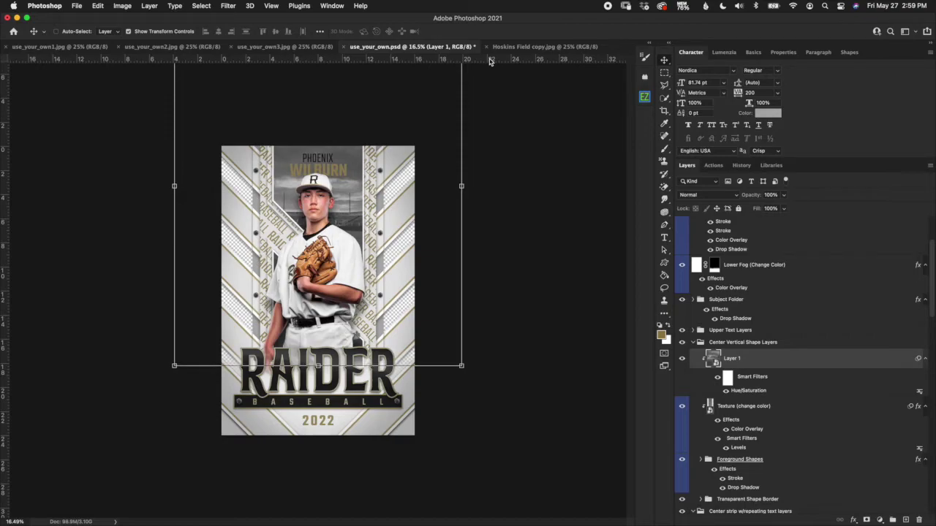
Show the All purpose Option background and collapse the Background Options group
scroll(731, 365, down, 10)
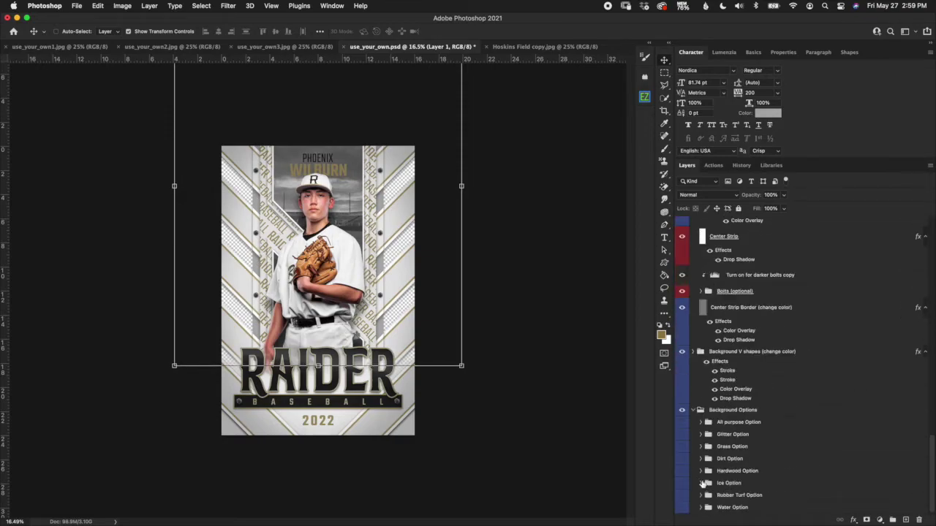
click(682, 423)
mouse_move(779, 524)
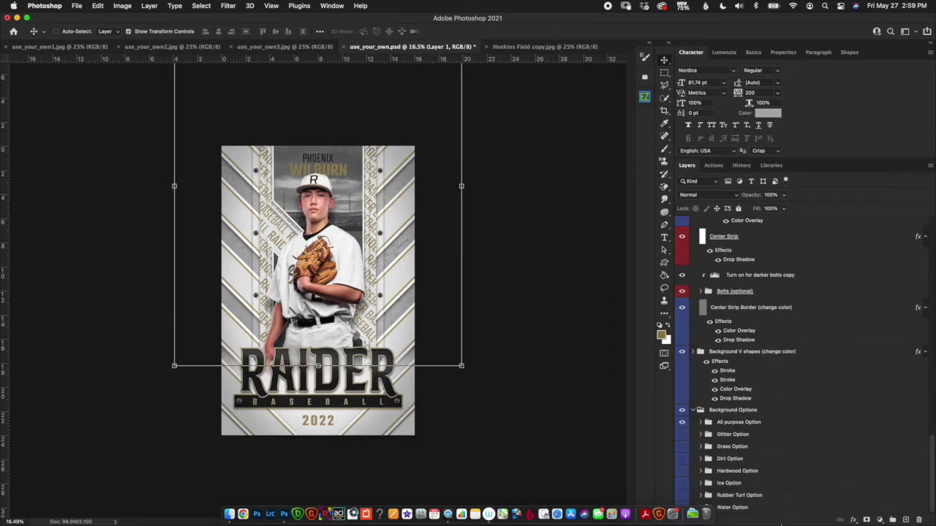
click(713, 411)
click(700, 410)
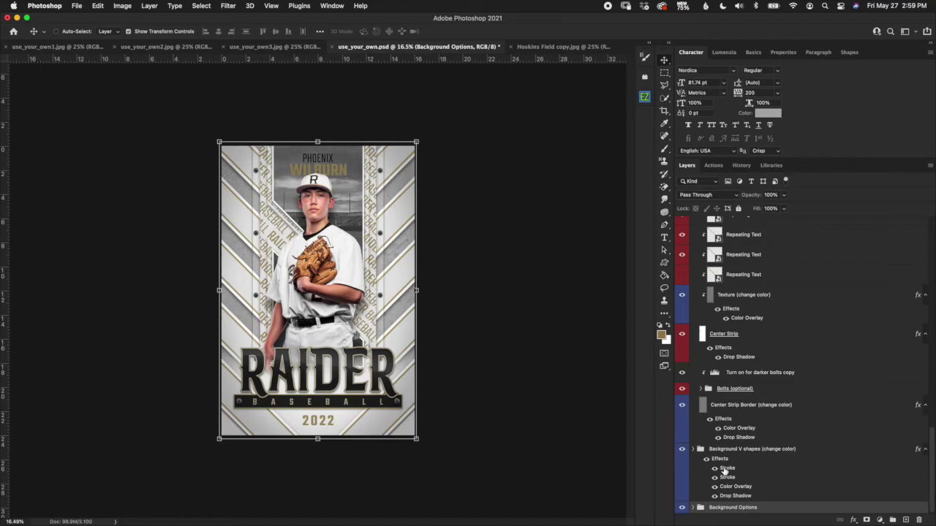